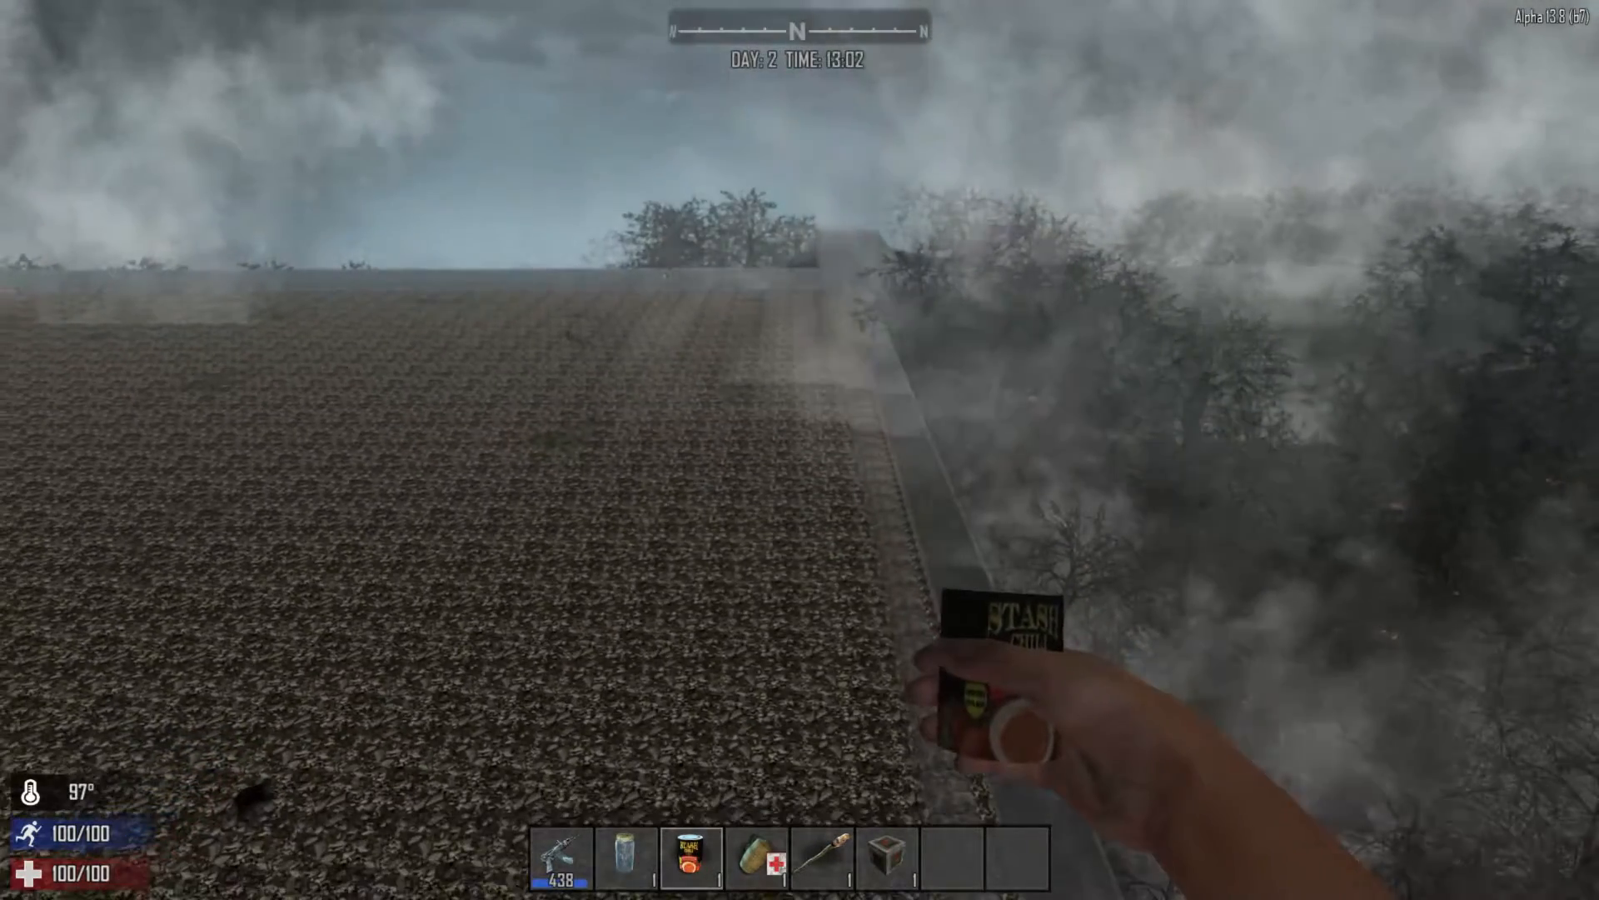
Step: Examine the in-game map around the city's eastern edge and the roads and empty land beside it
key("m")
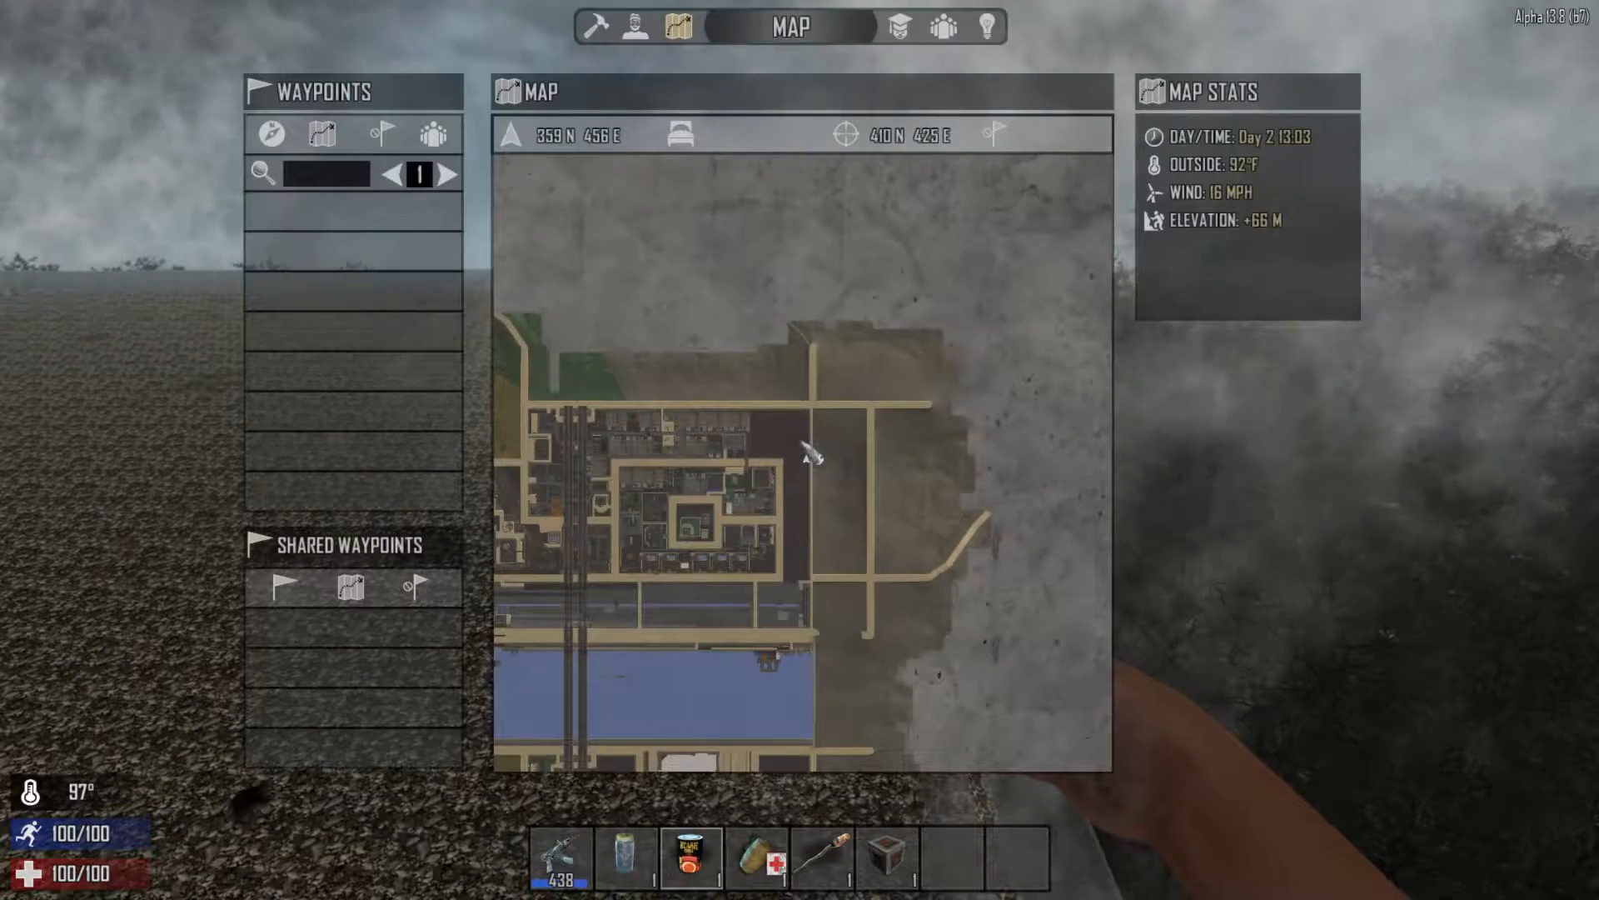
scroll(919, 456, "up", 5)
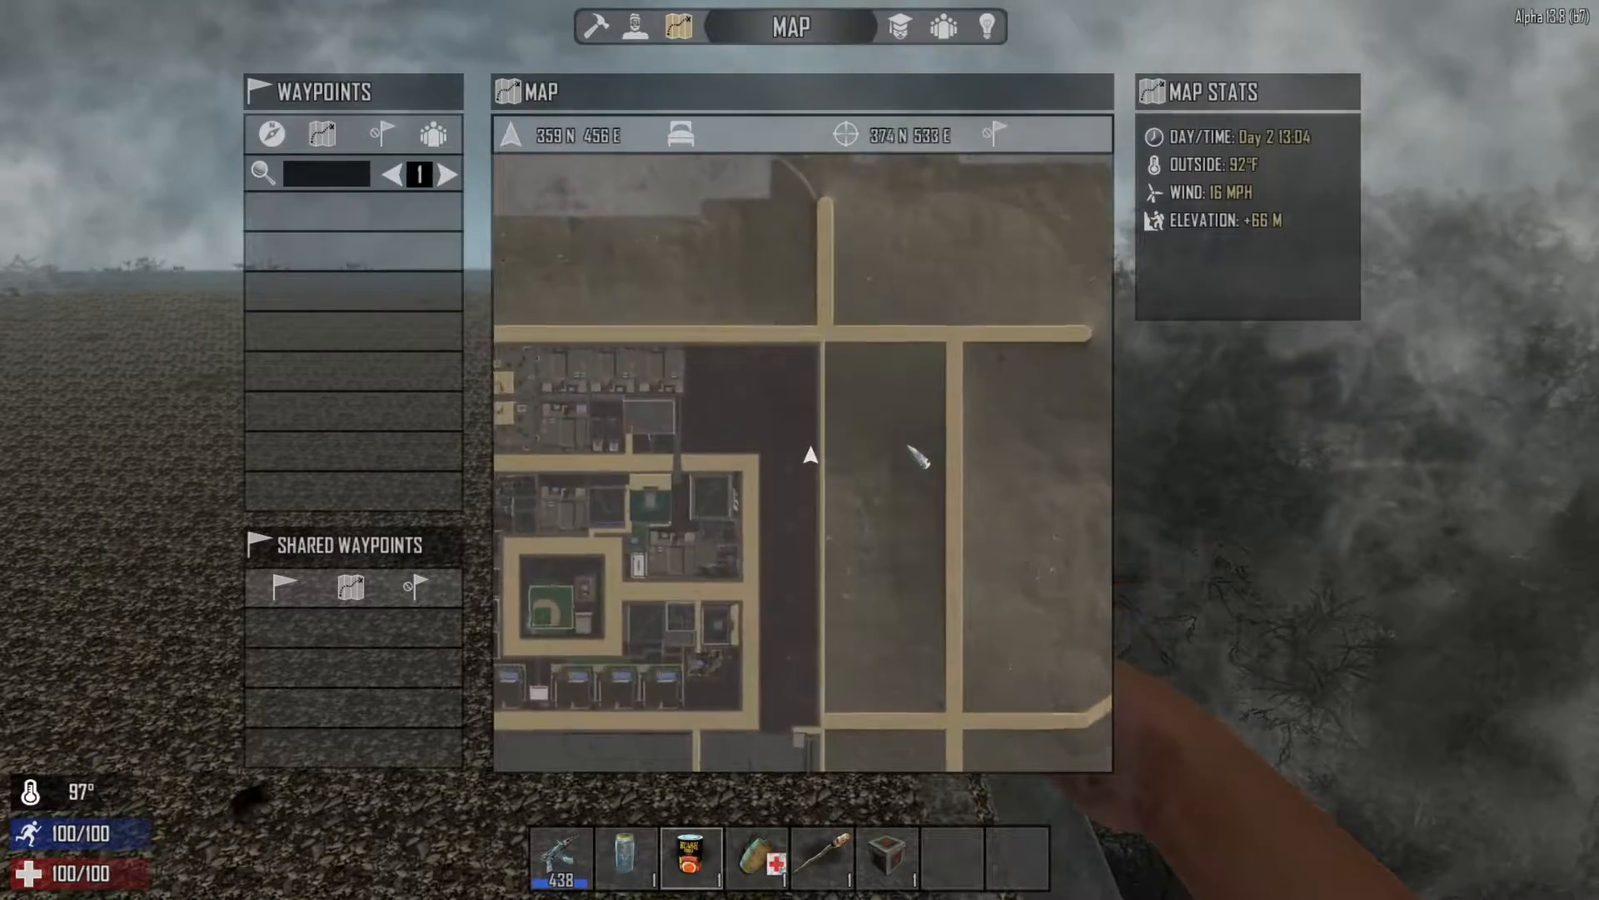
scroll(917, 429, "down", 3)
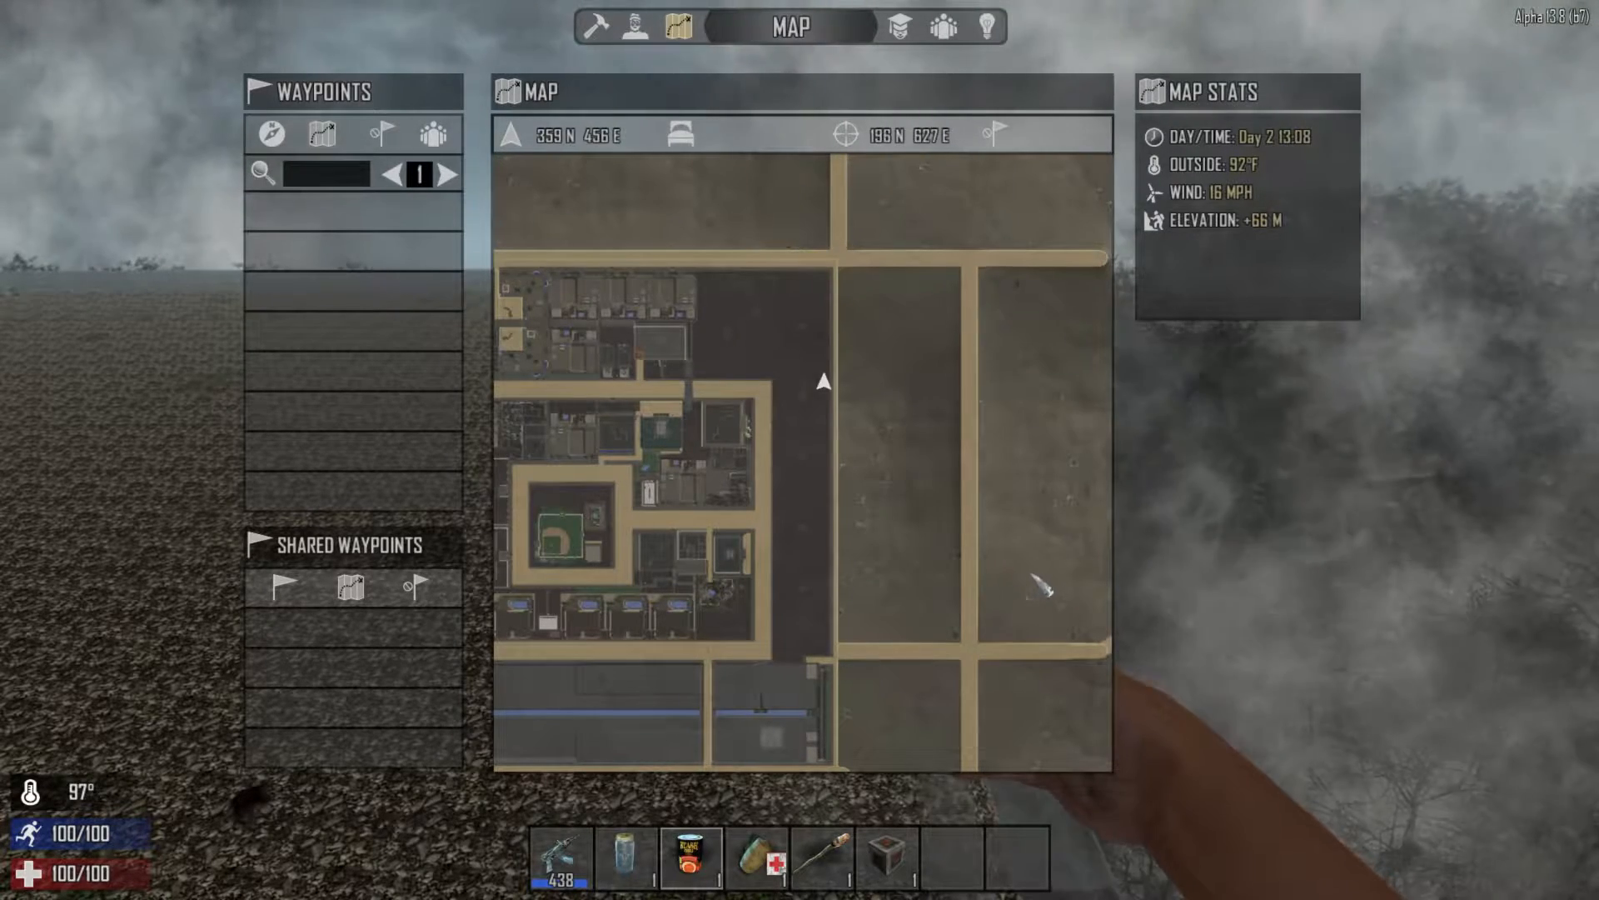
left_click_drag(1035, 589, 969, 548)
scroll(969, 547, "down", 2)
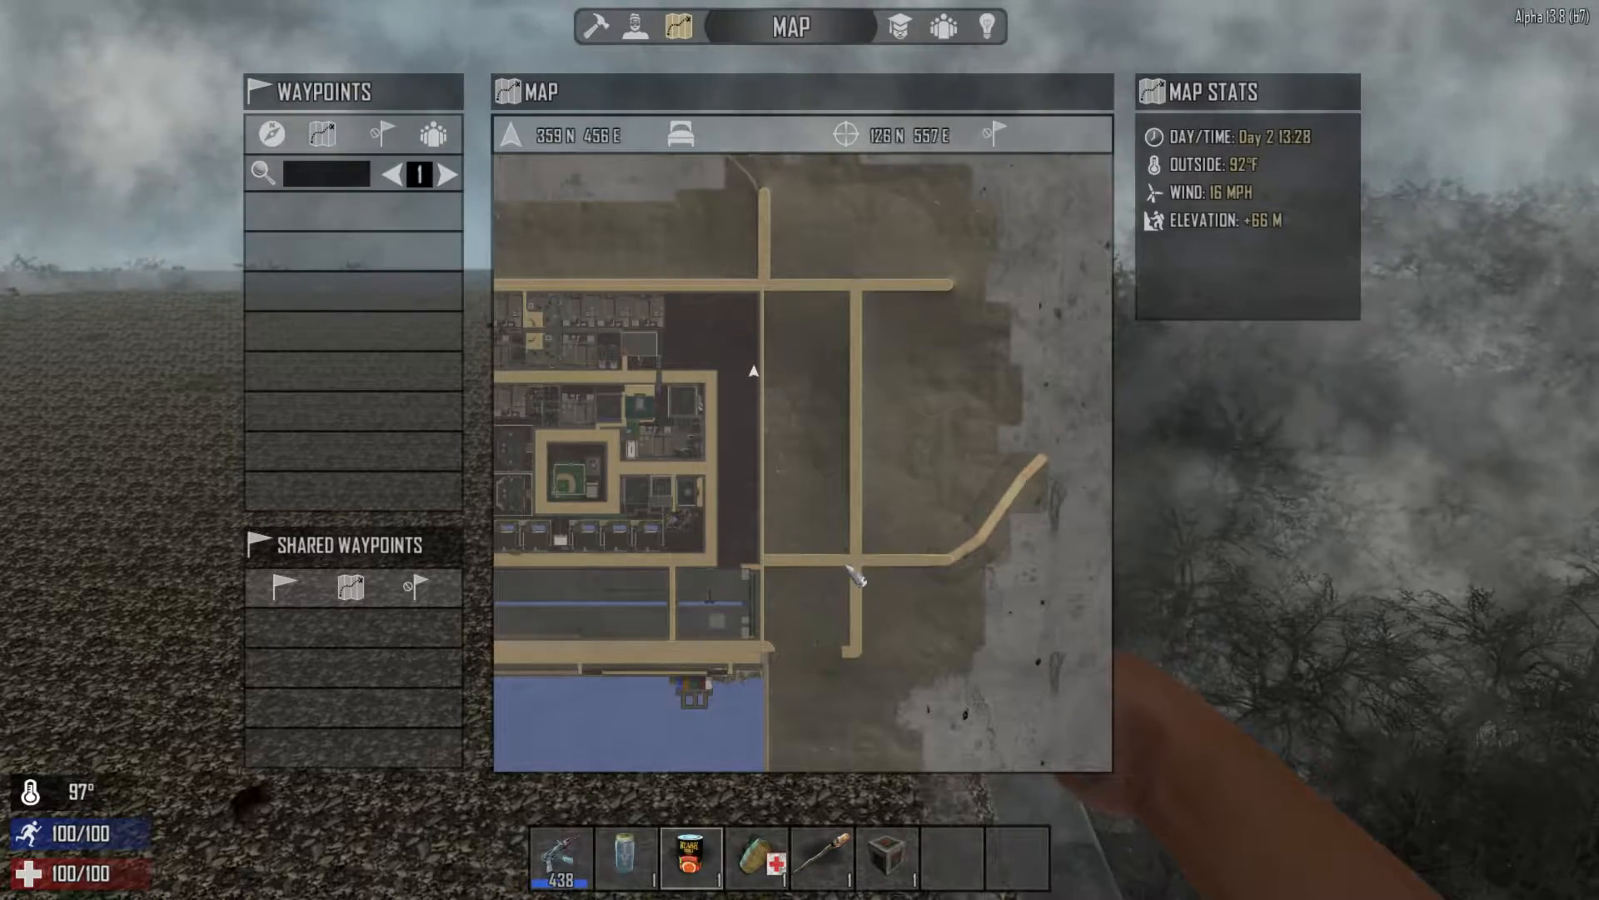
key("m")
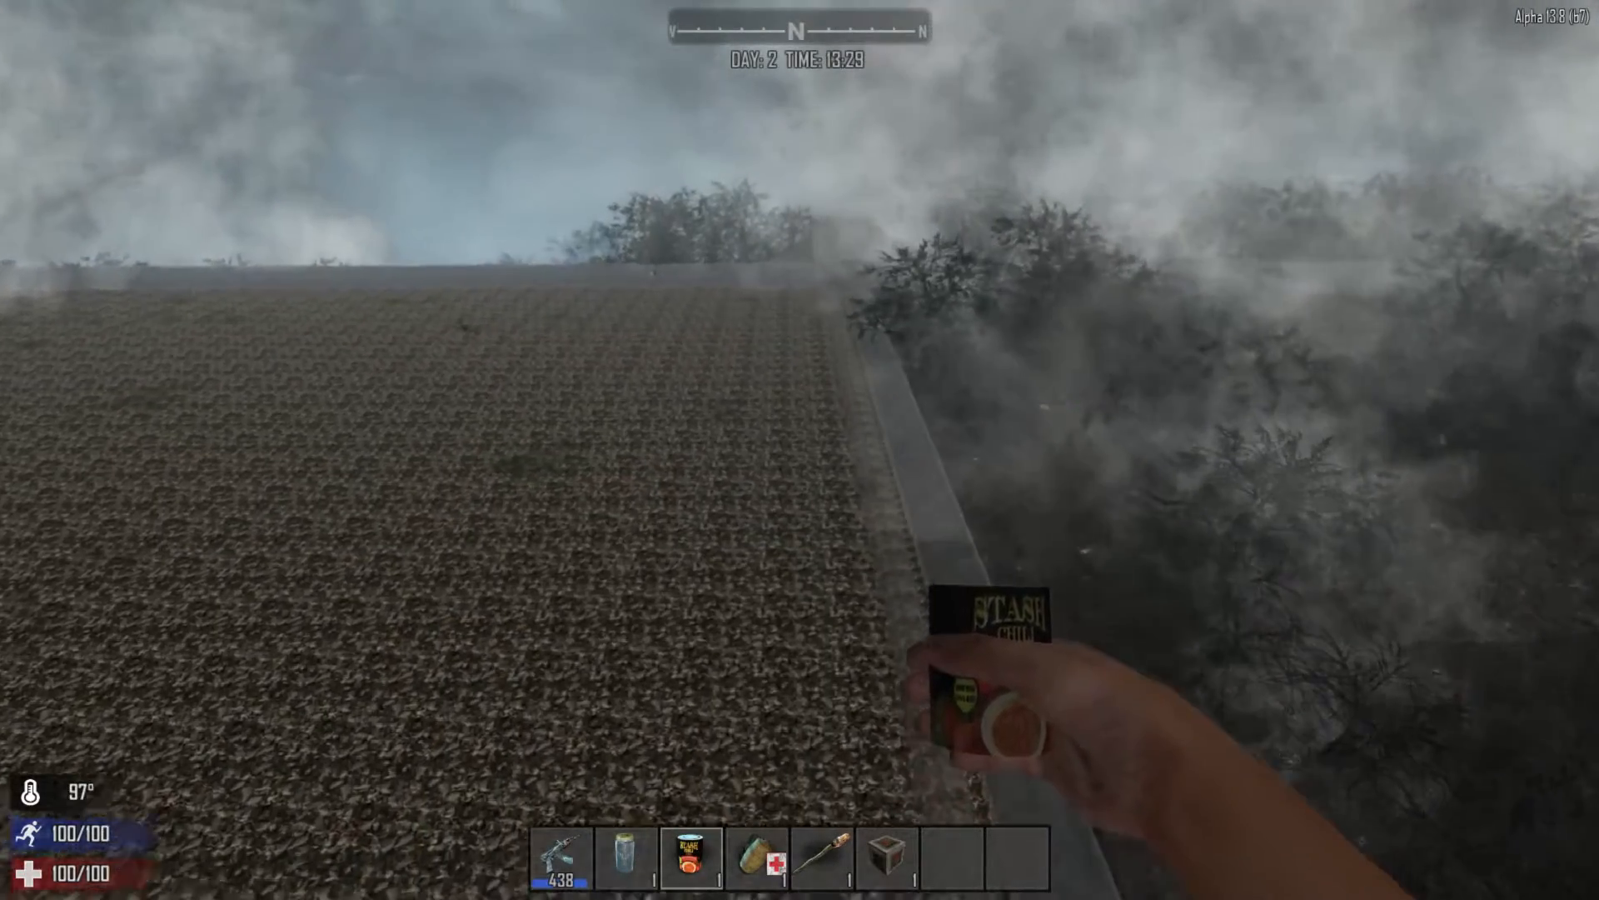
Step: Travel north along the field's eastern edge and inspect the road junction at its north-east corner
key("w")
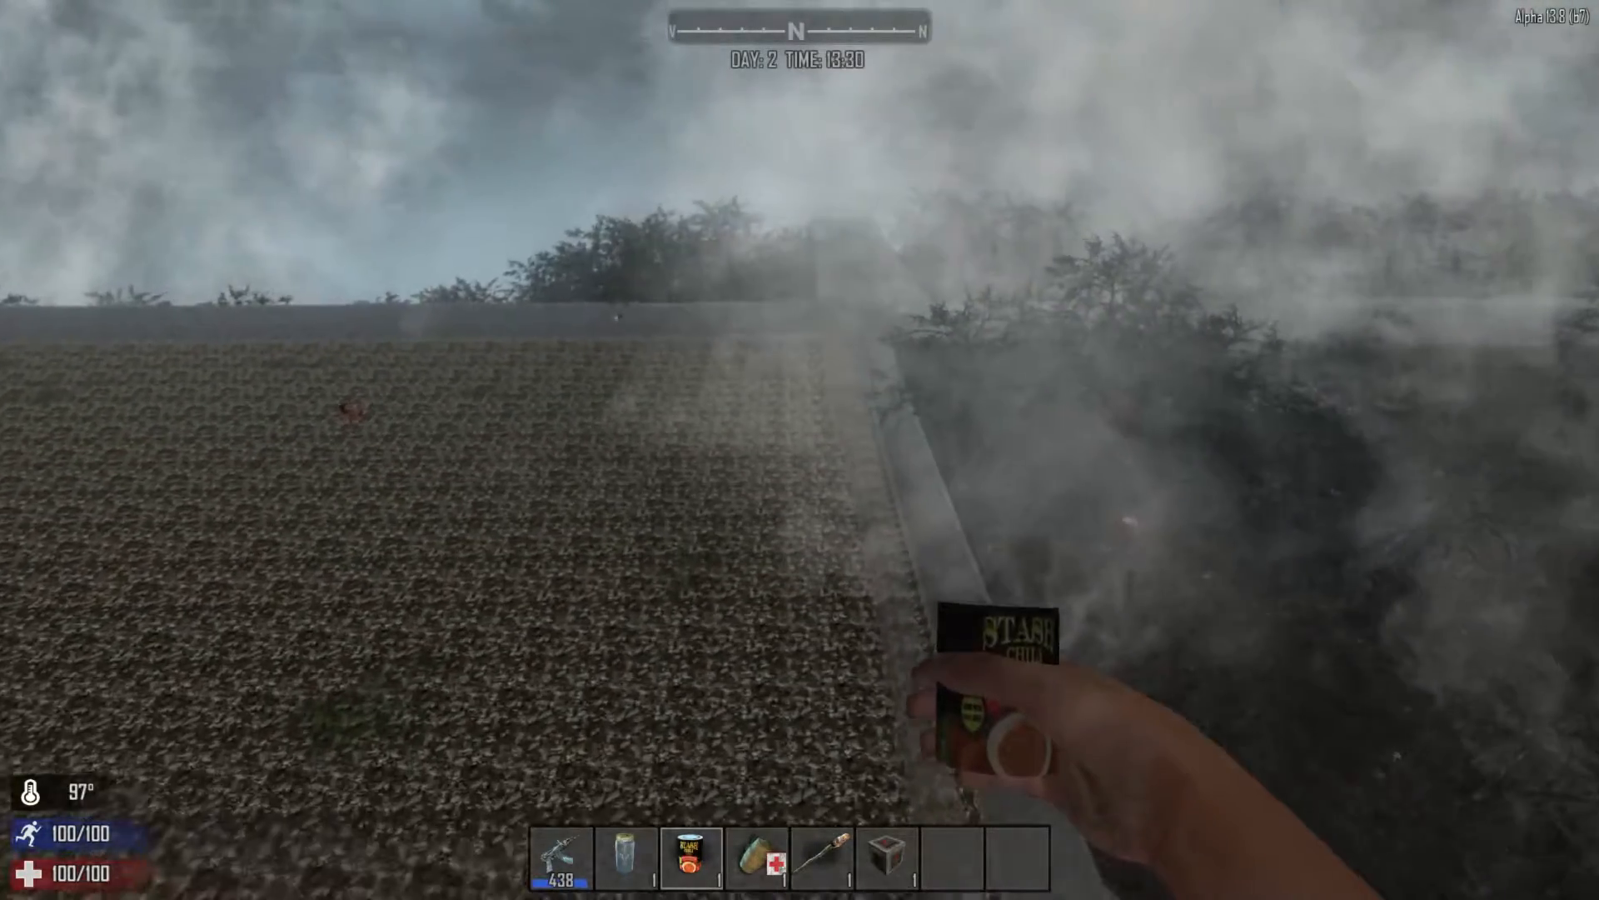
key("w")
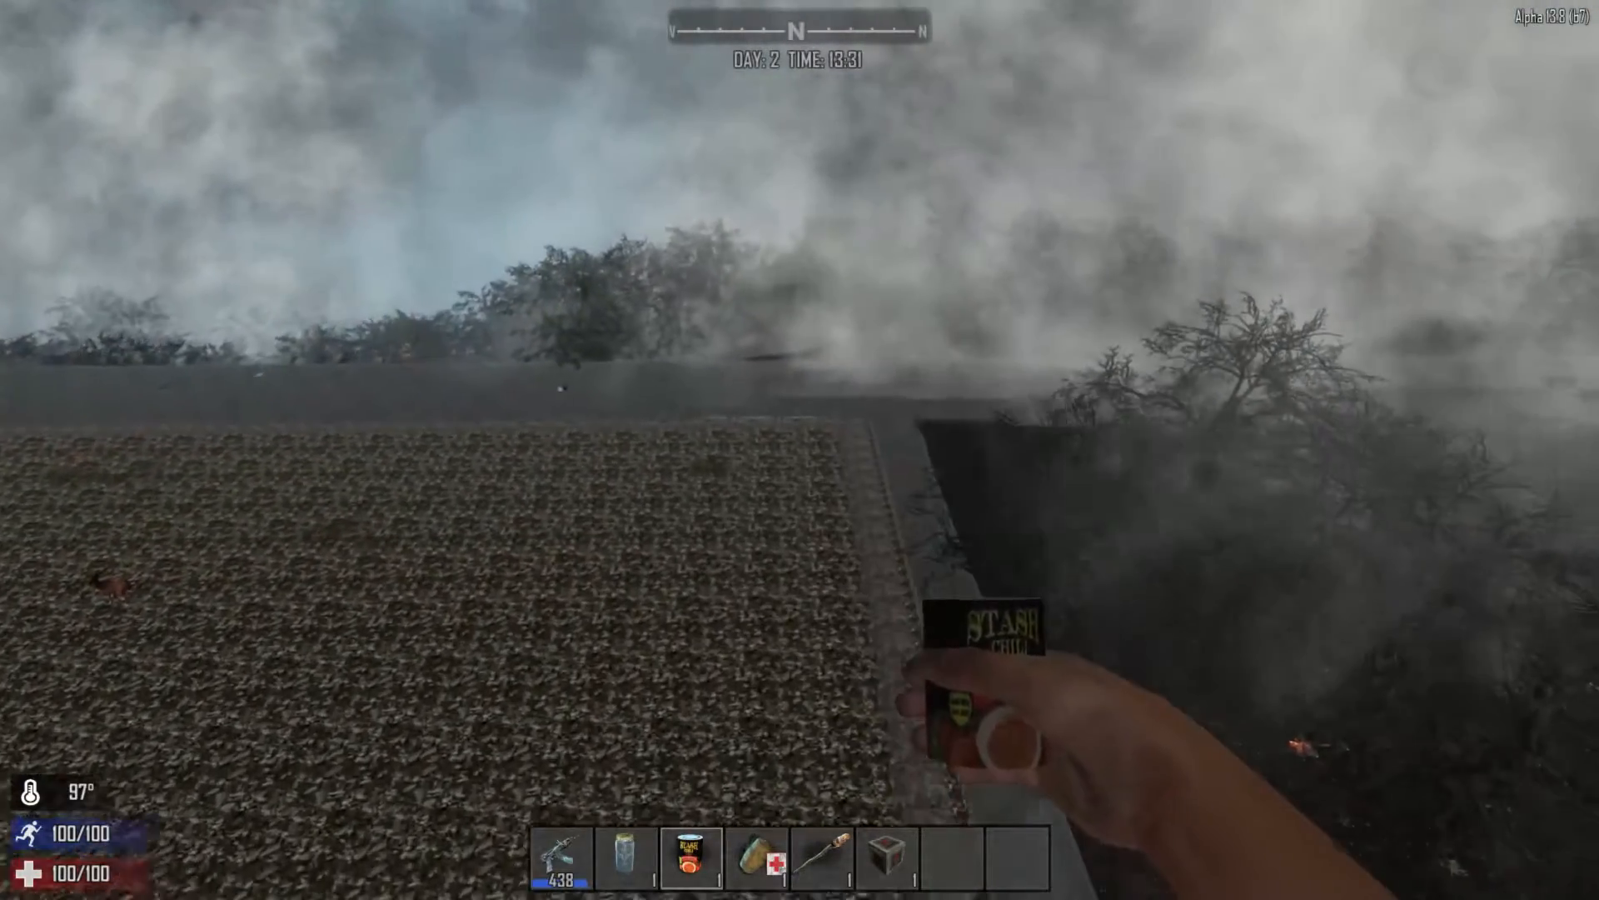
key("w")
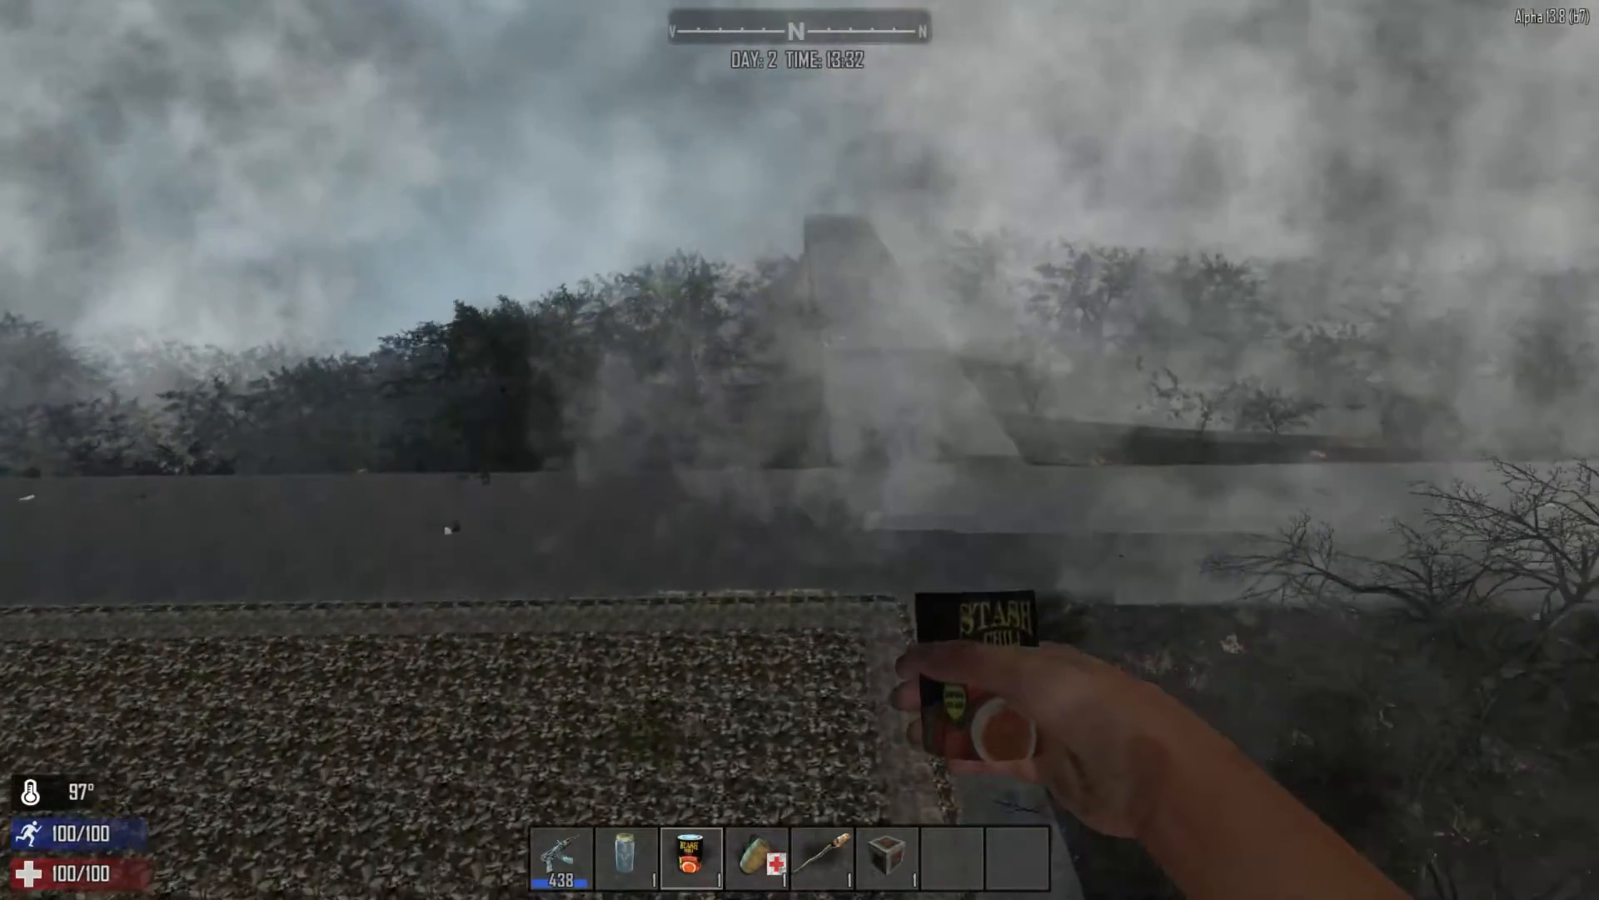
key("w")
key("w")
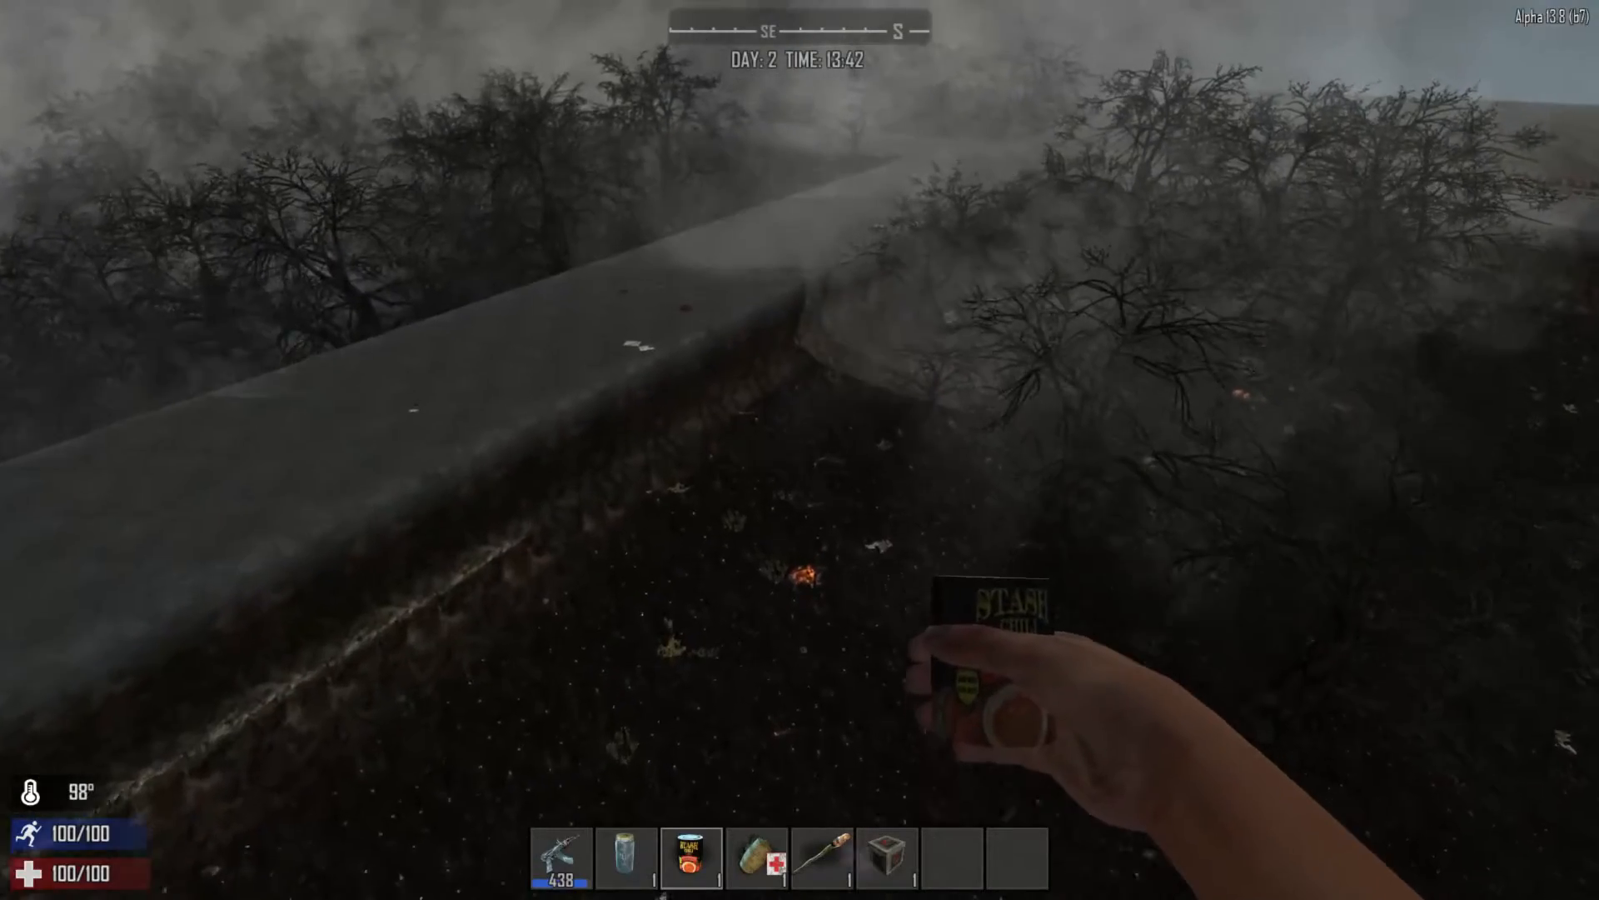
key("w")
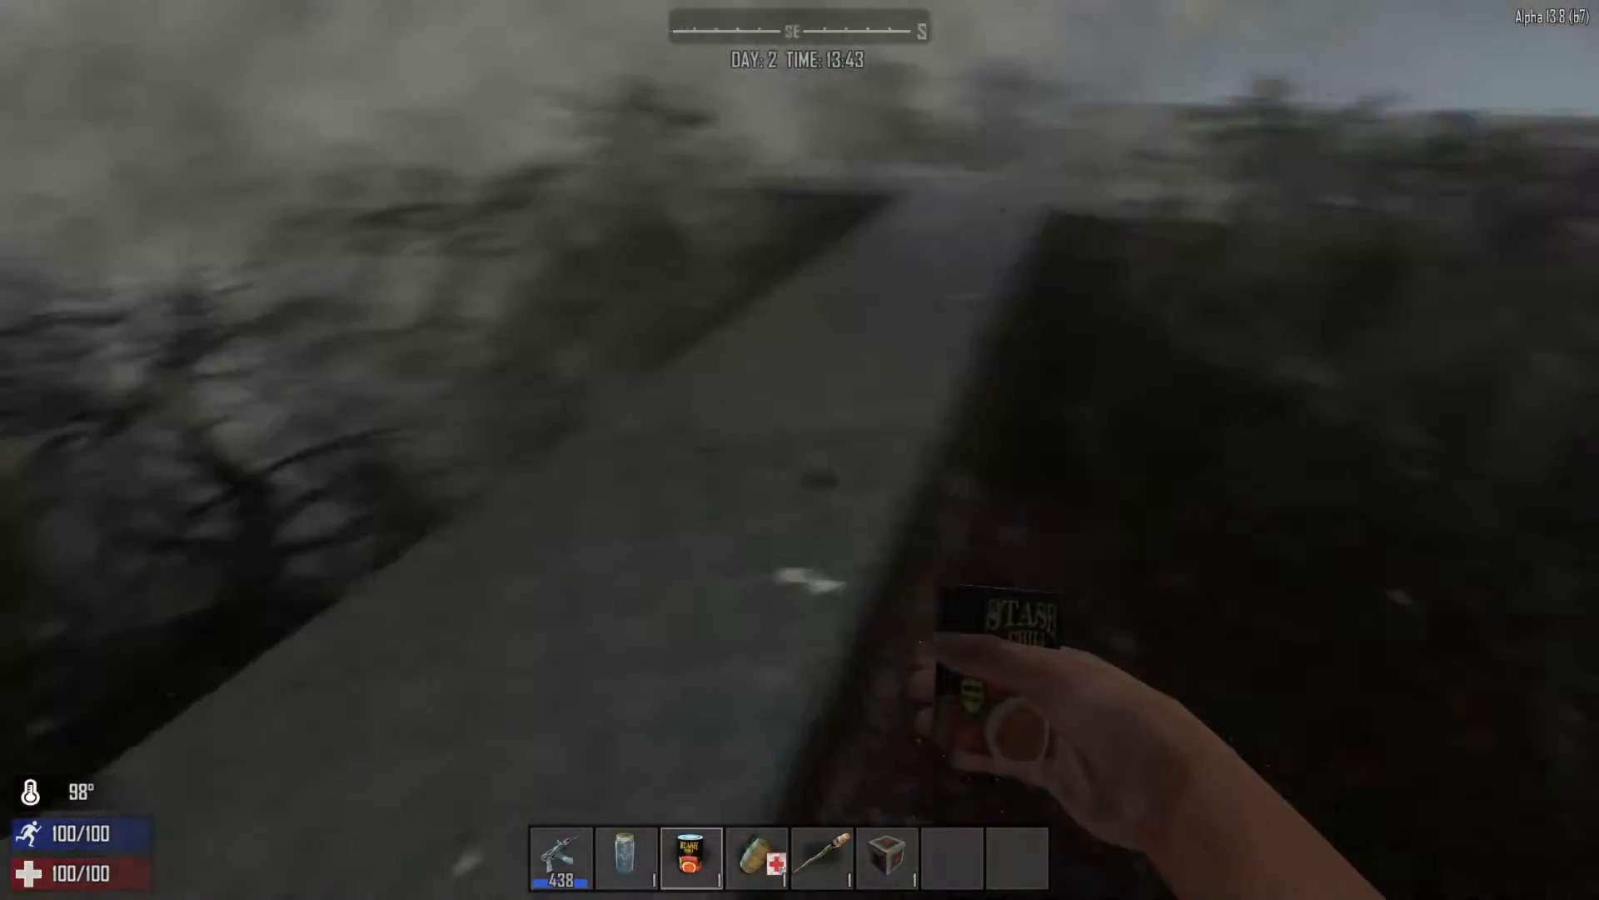
key("w")
key("w")
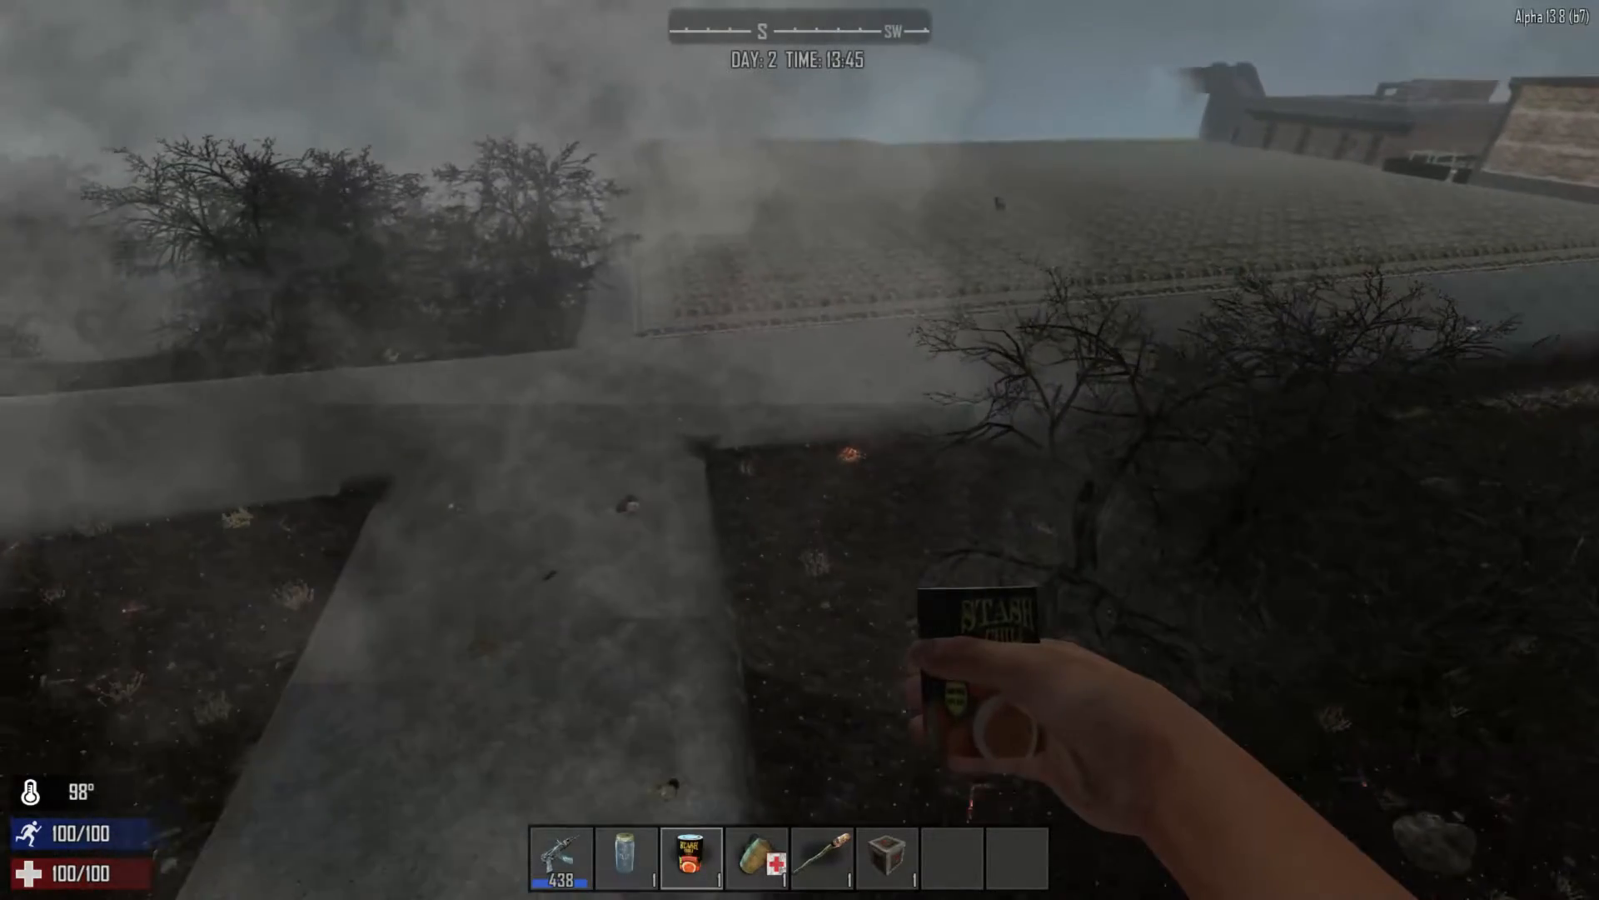
key("w")
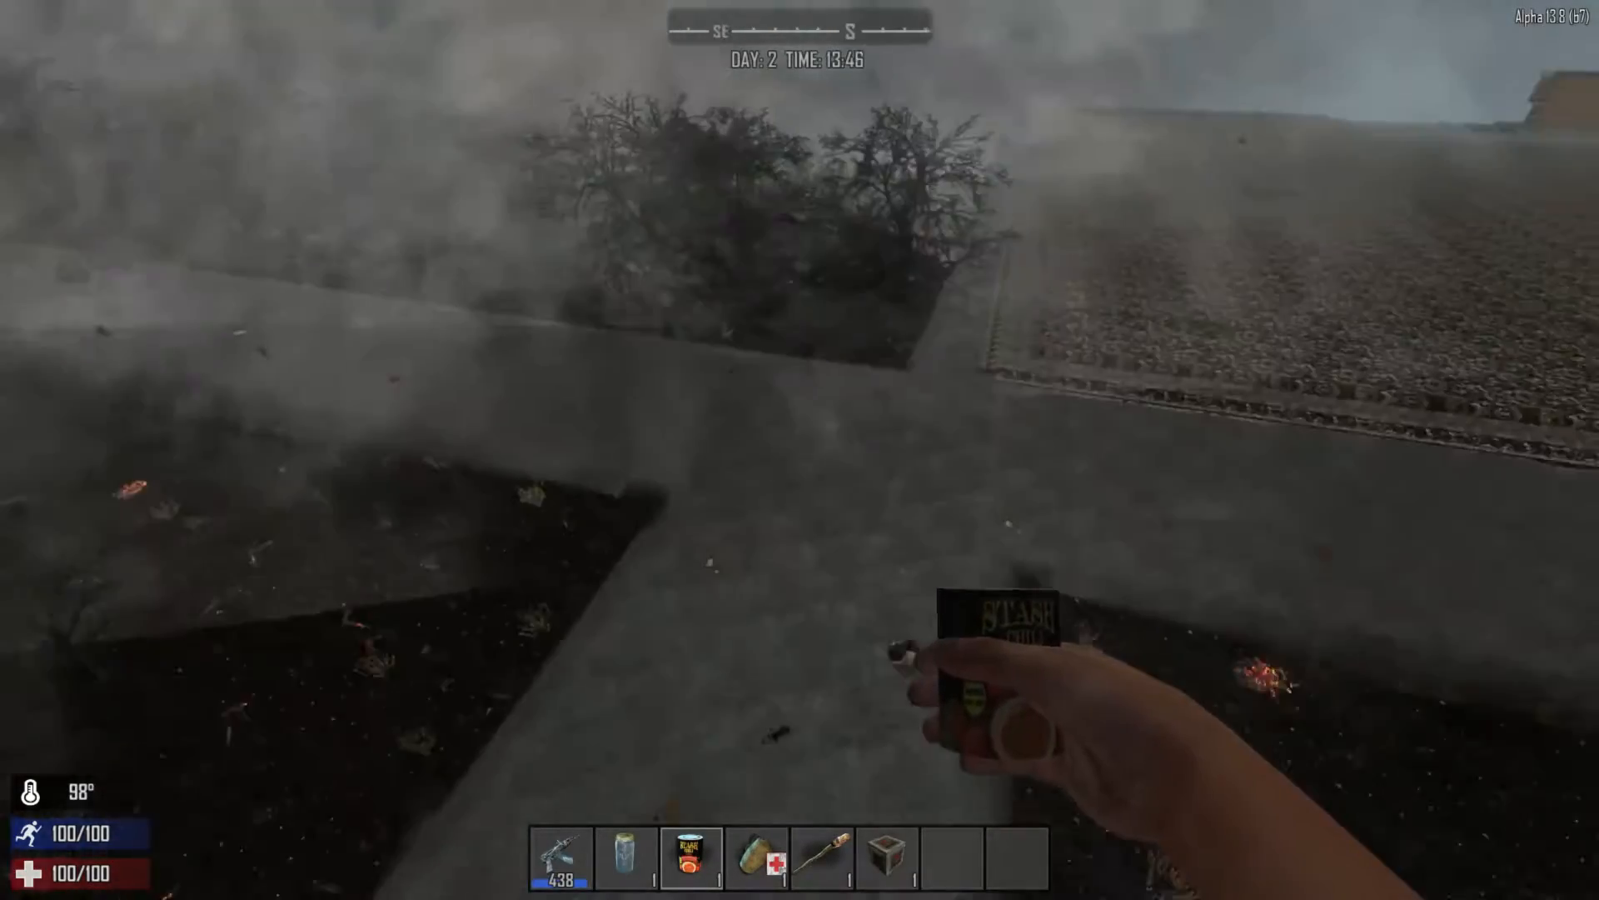
key("w")
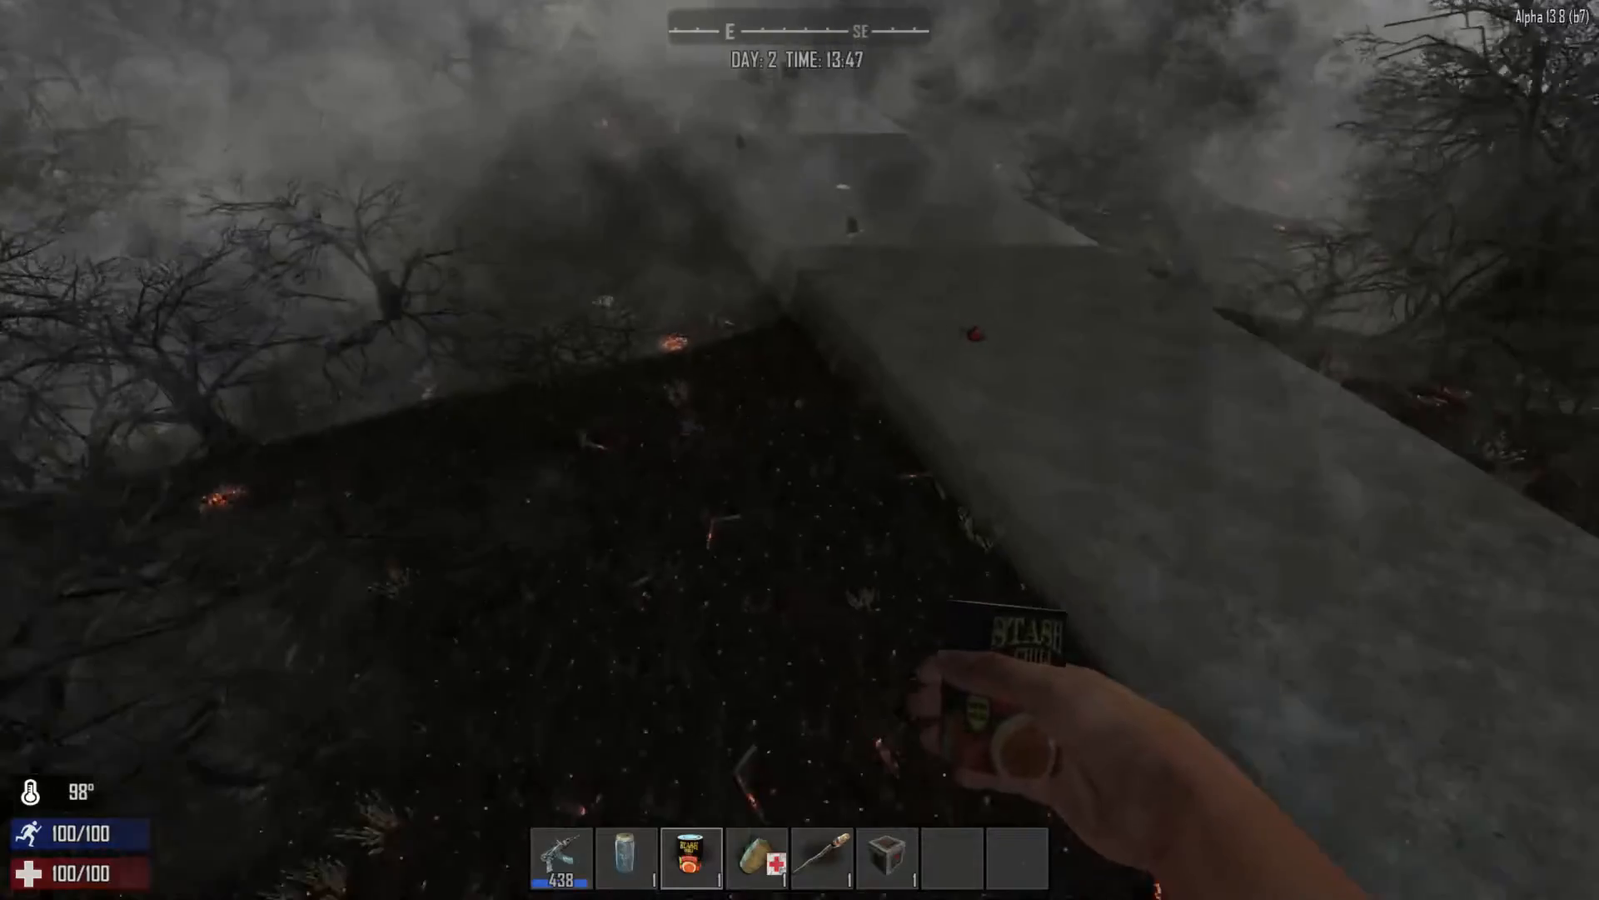
key("a")
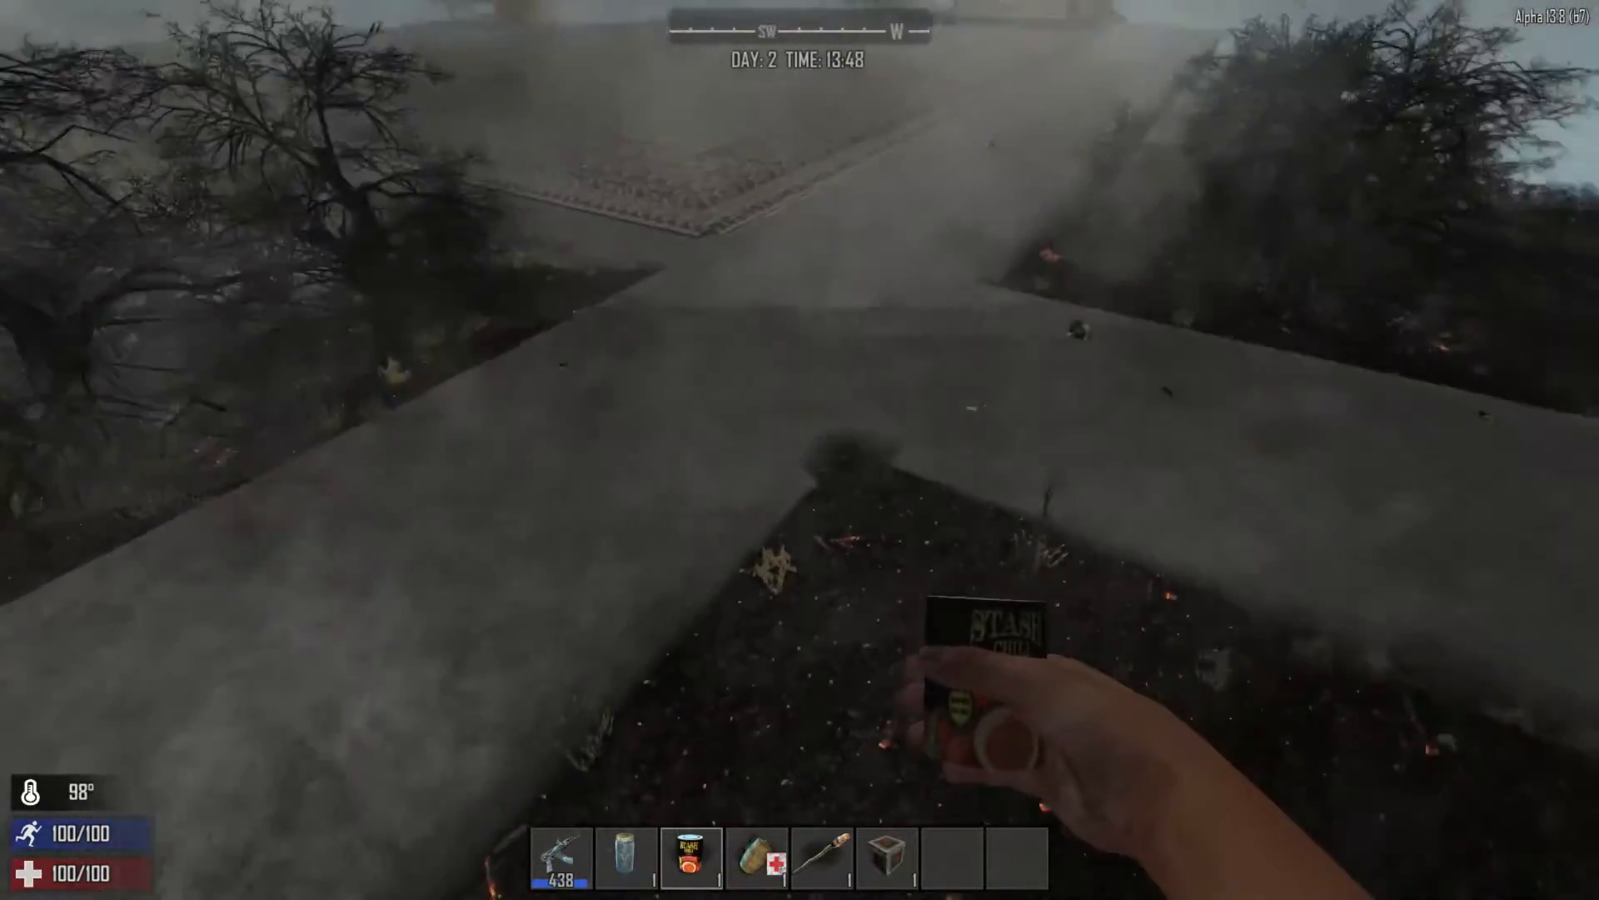
Step: Follow the road west along the field's northern edge and inspect the height drop to the burnt ground beside it
key("w")
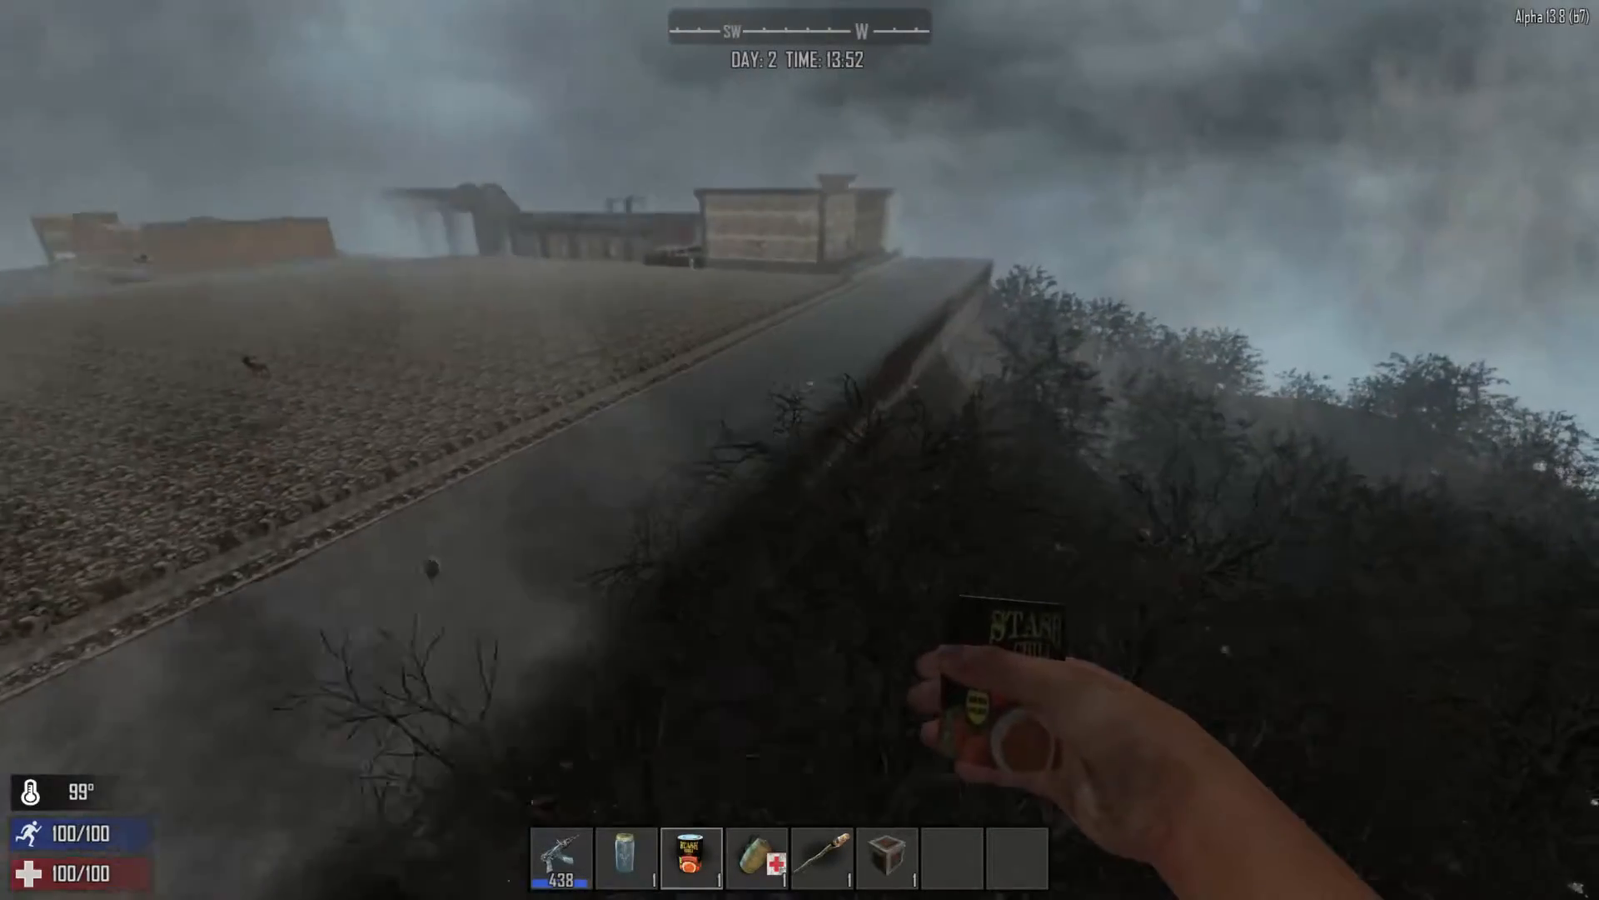
key("w")
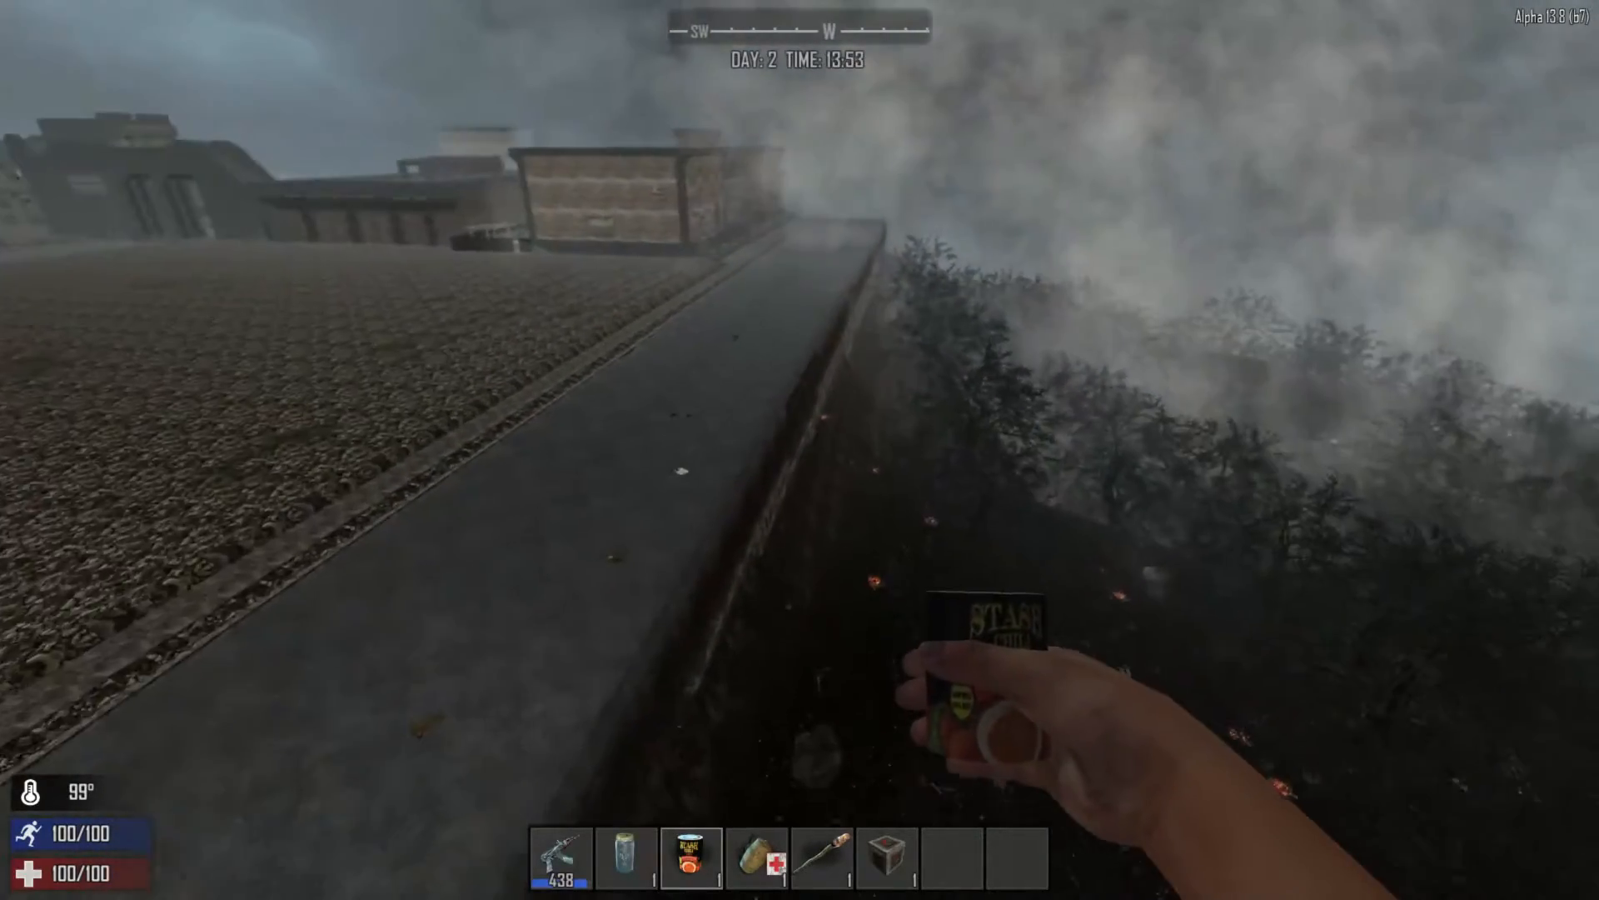
key("w")
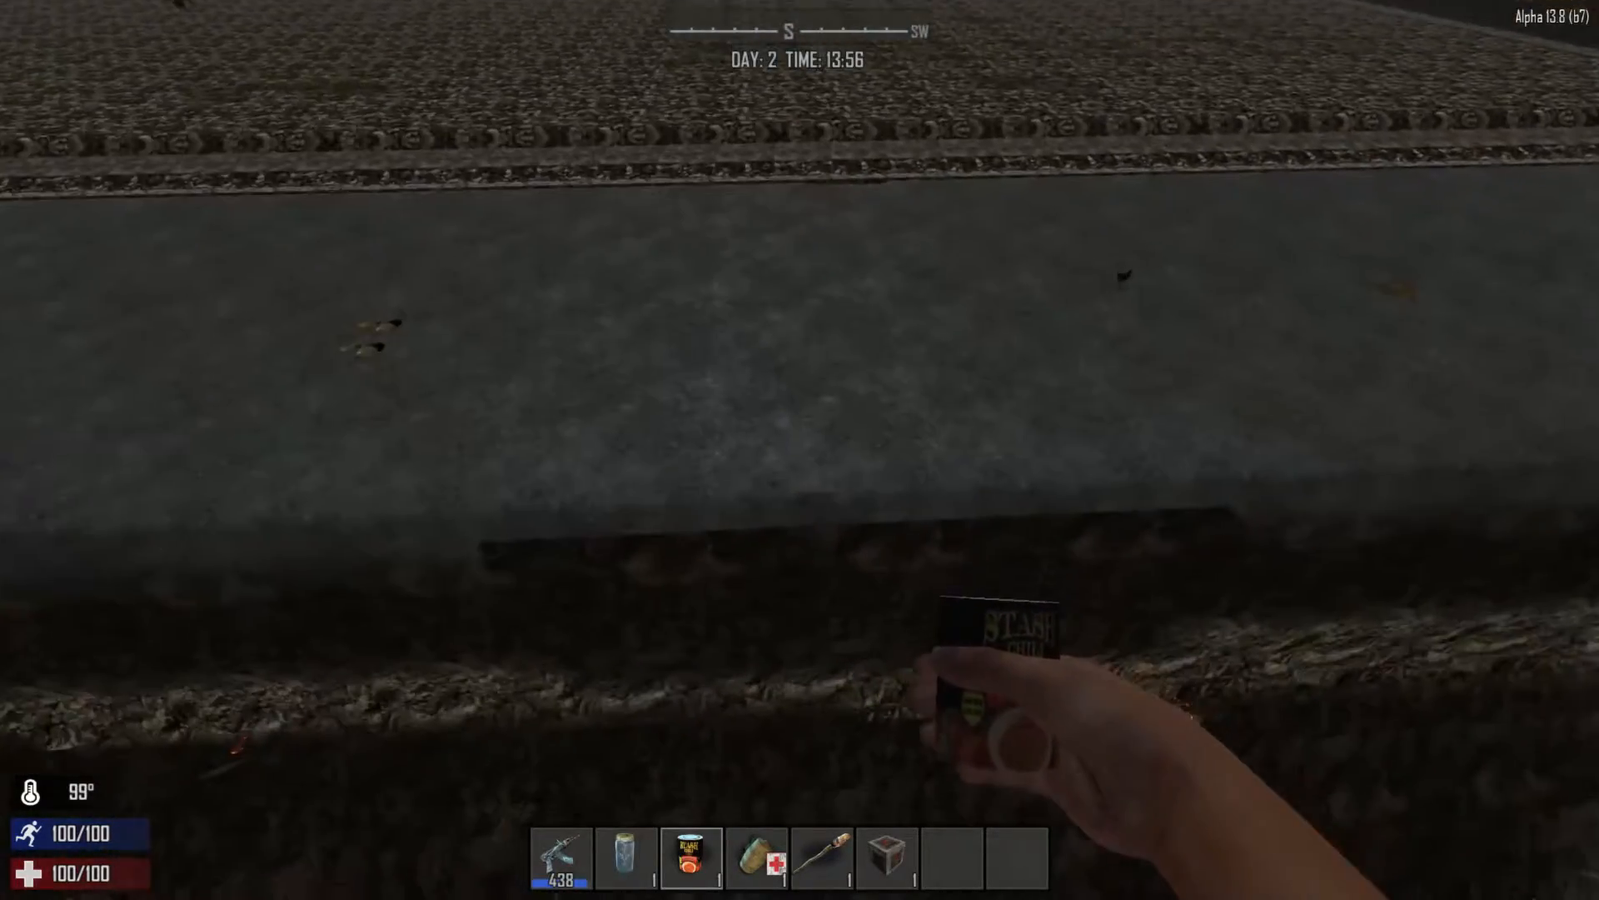
key("s")
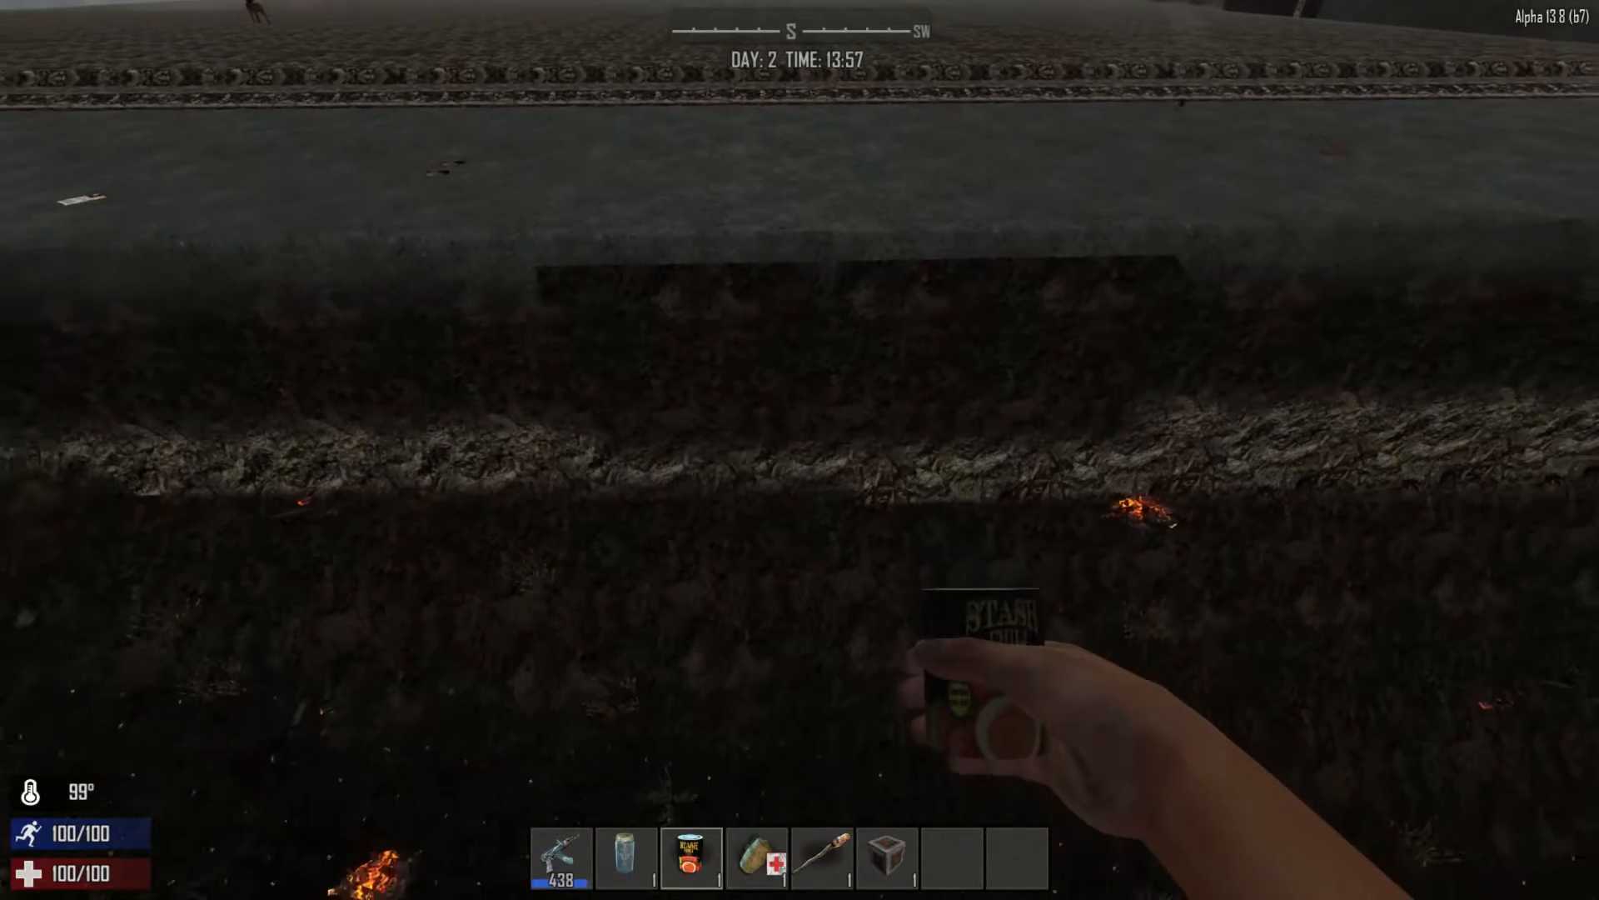
key("s")
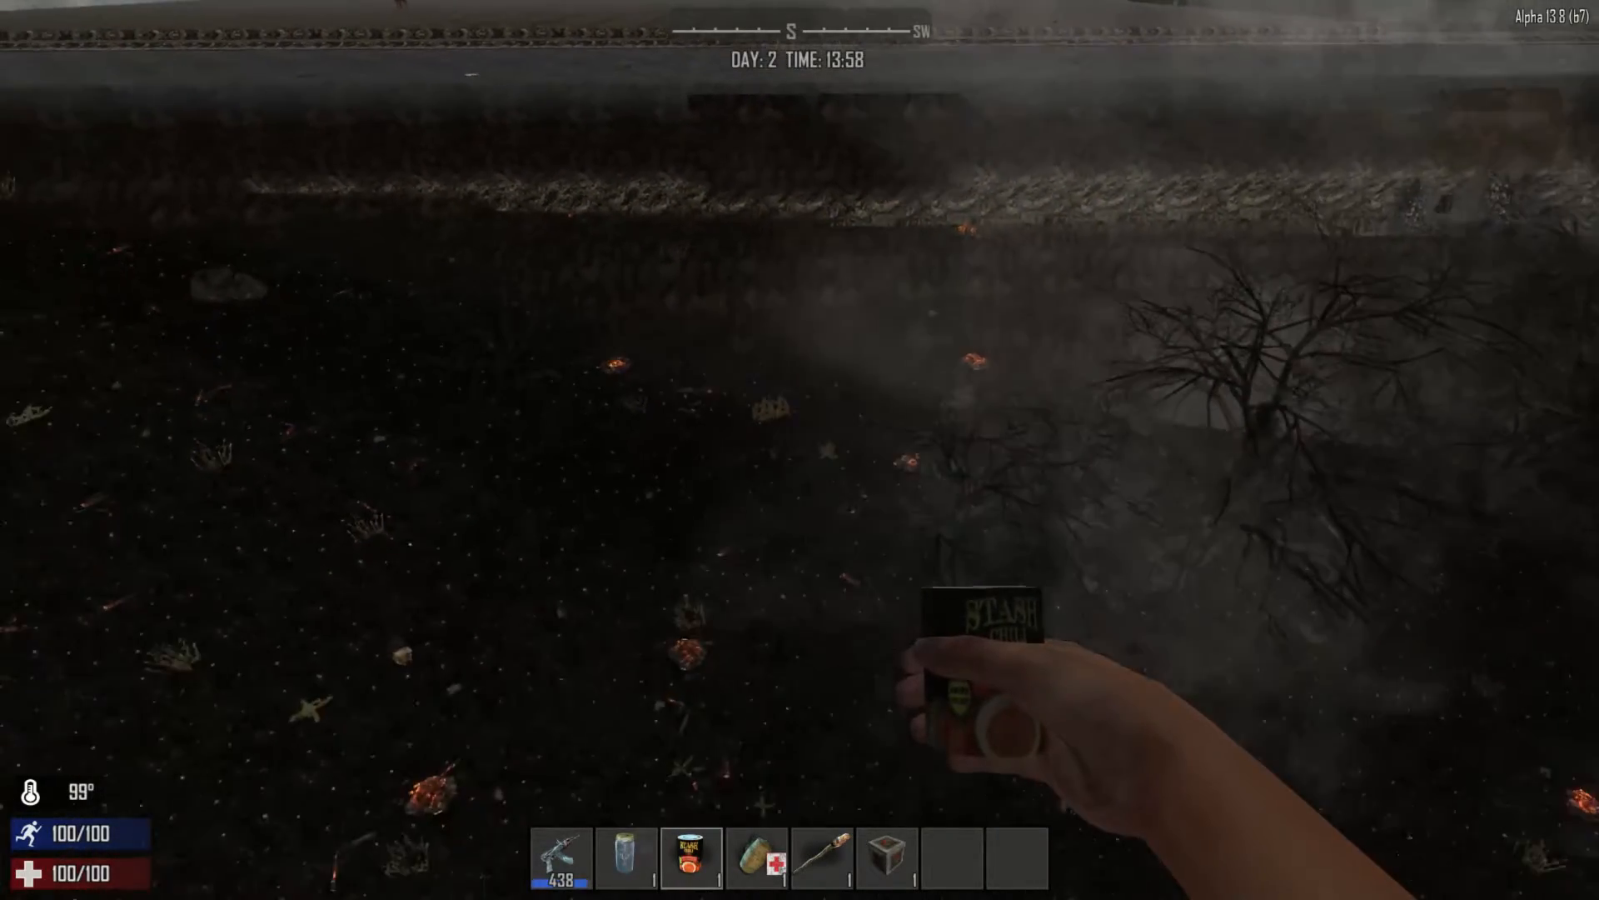
key("s")
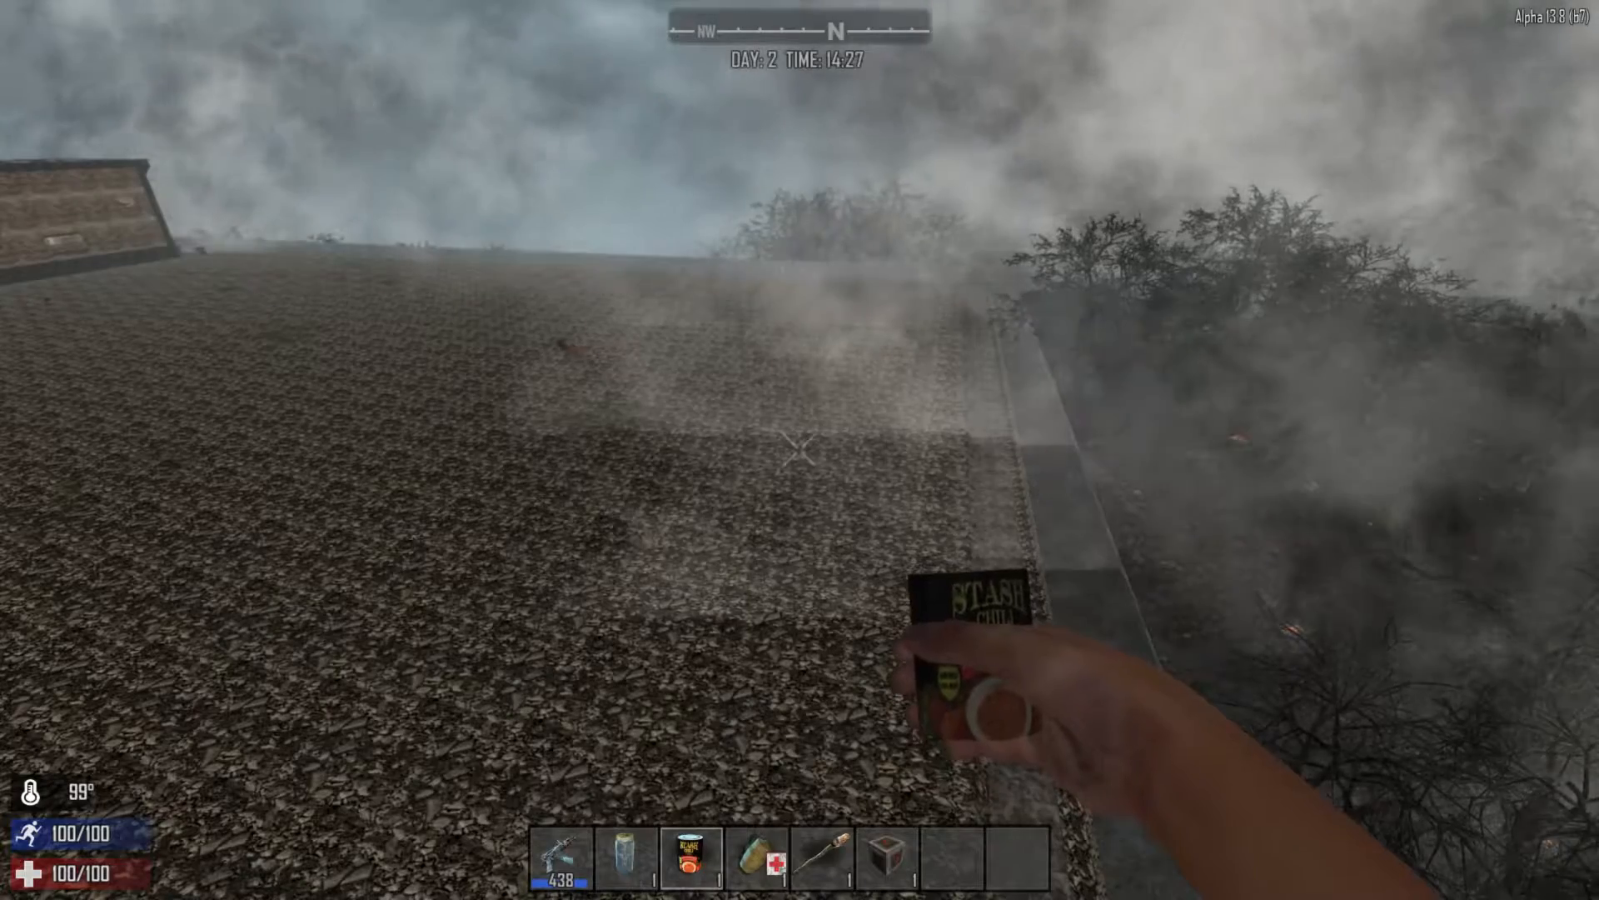
Step: Open the in-game map and look up the matching cell on the Prefab gridmap image in Windows Photo Viewer
key("m")
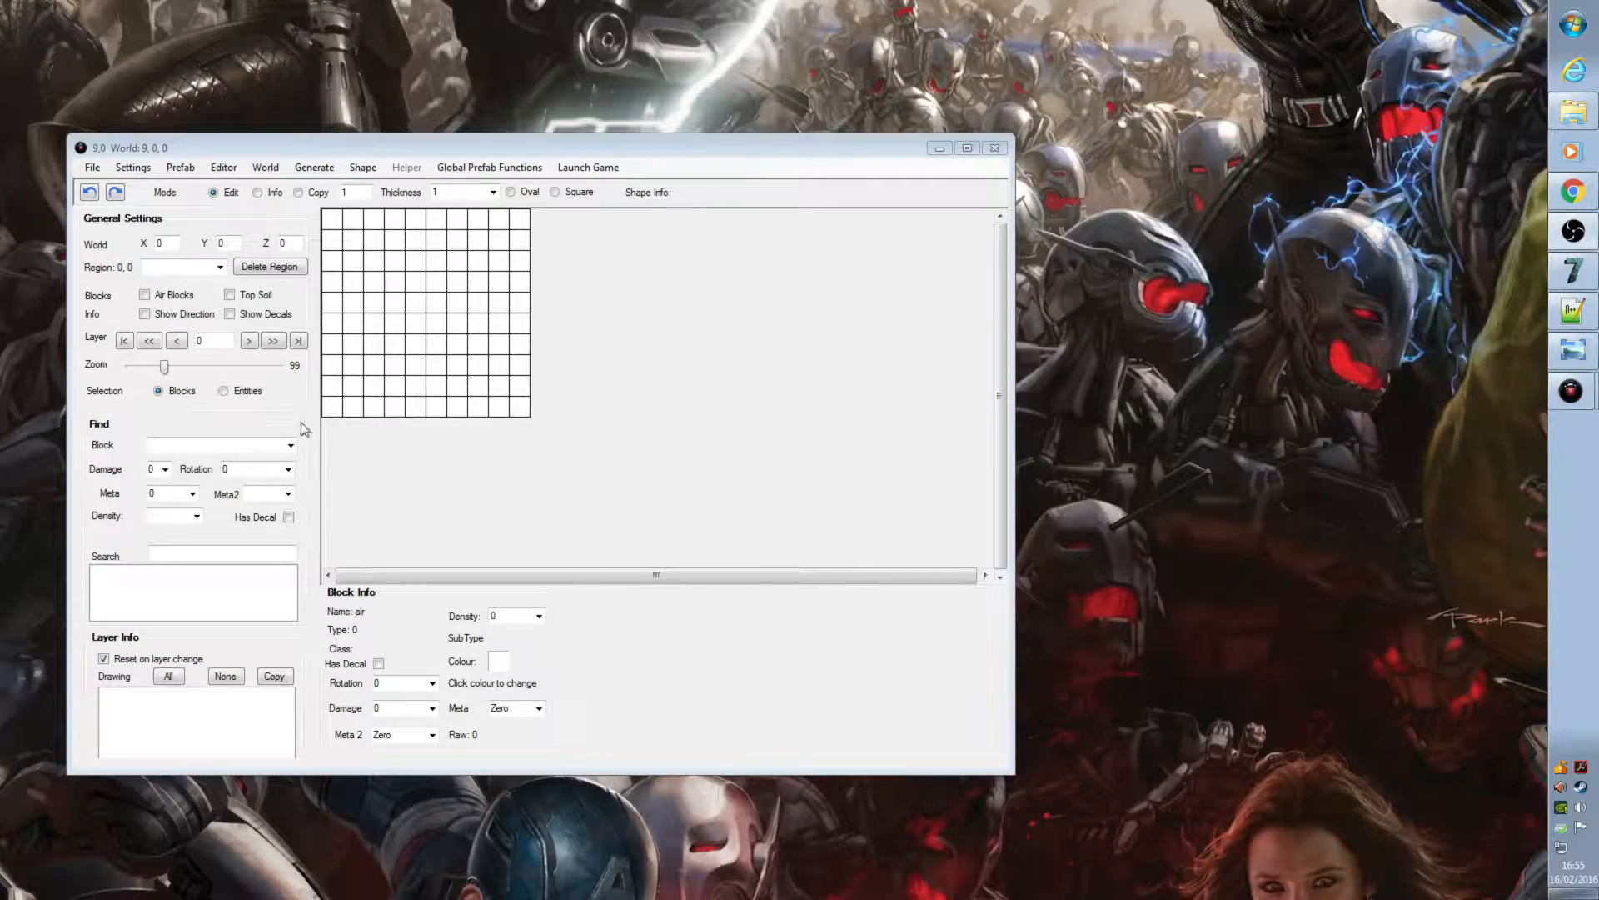
left_click(1574, 347)
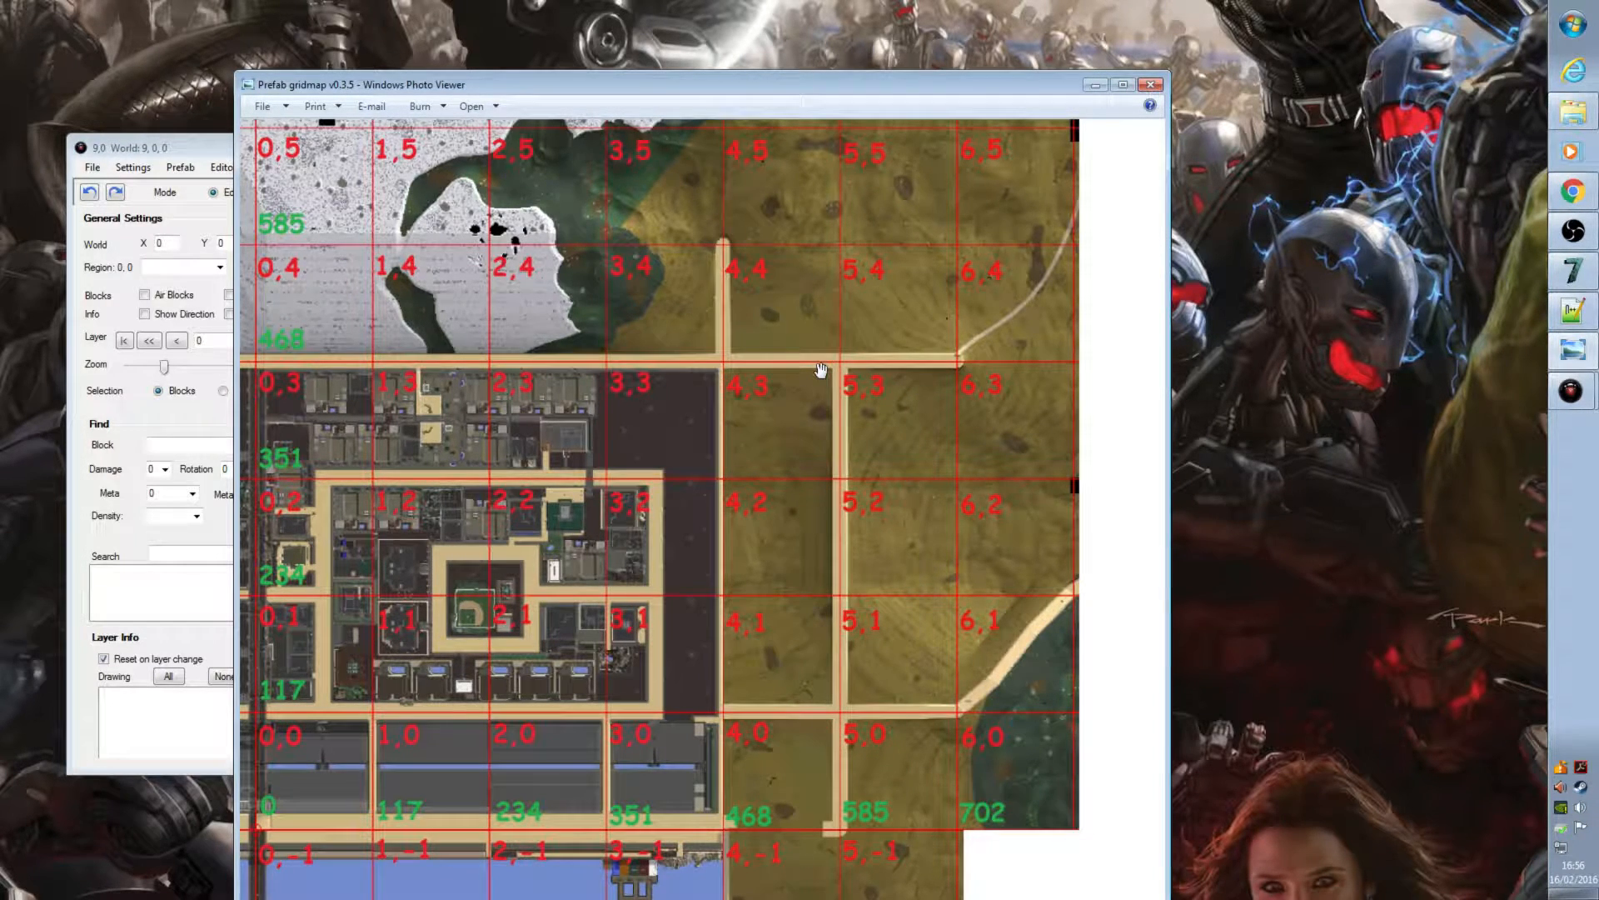
left_click(154, 153)
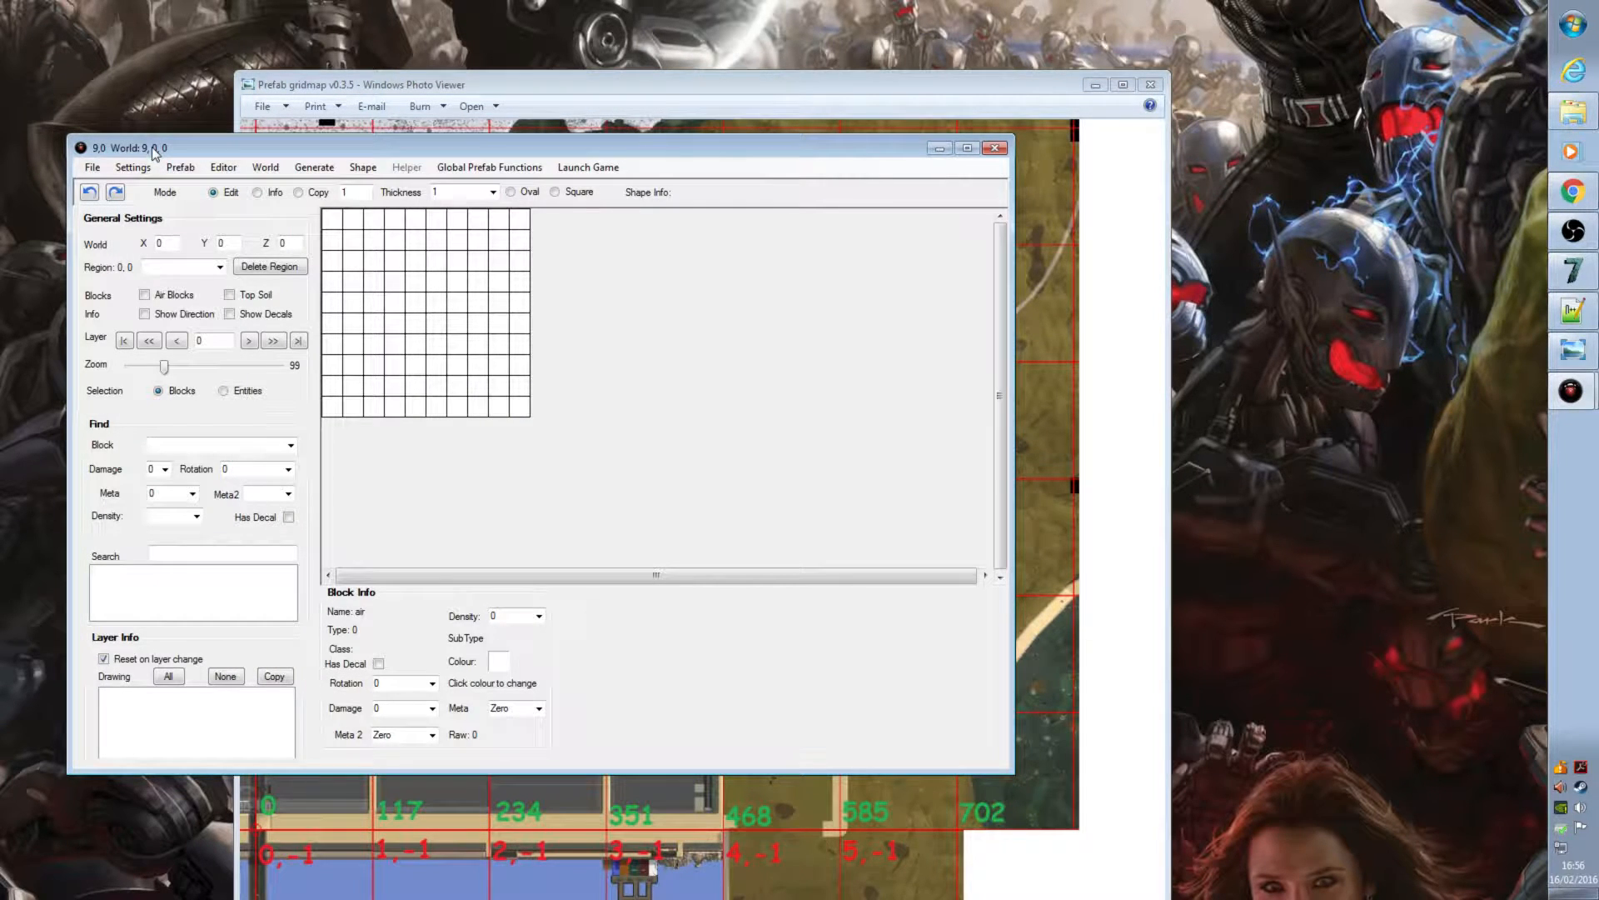
Step: Start a new prefab in the prefab editor and arrange its dialog and the gridmap image side by side
left_click(442, 247)
left_click(92, 169)
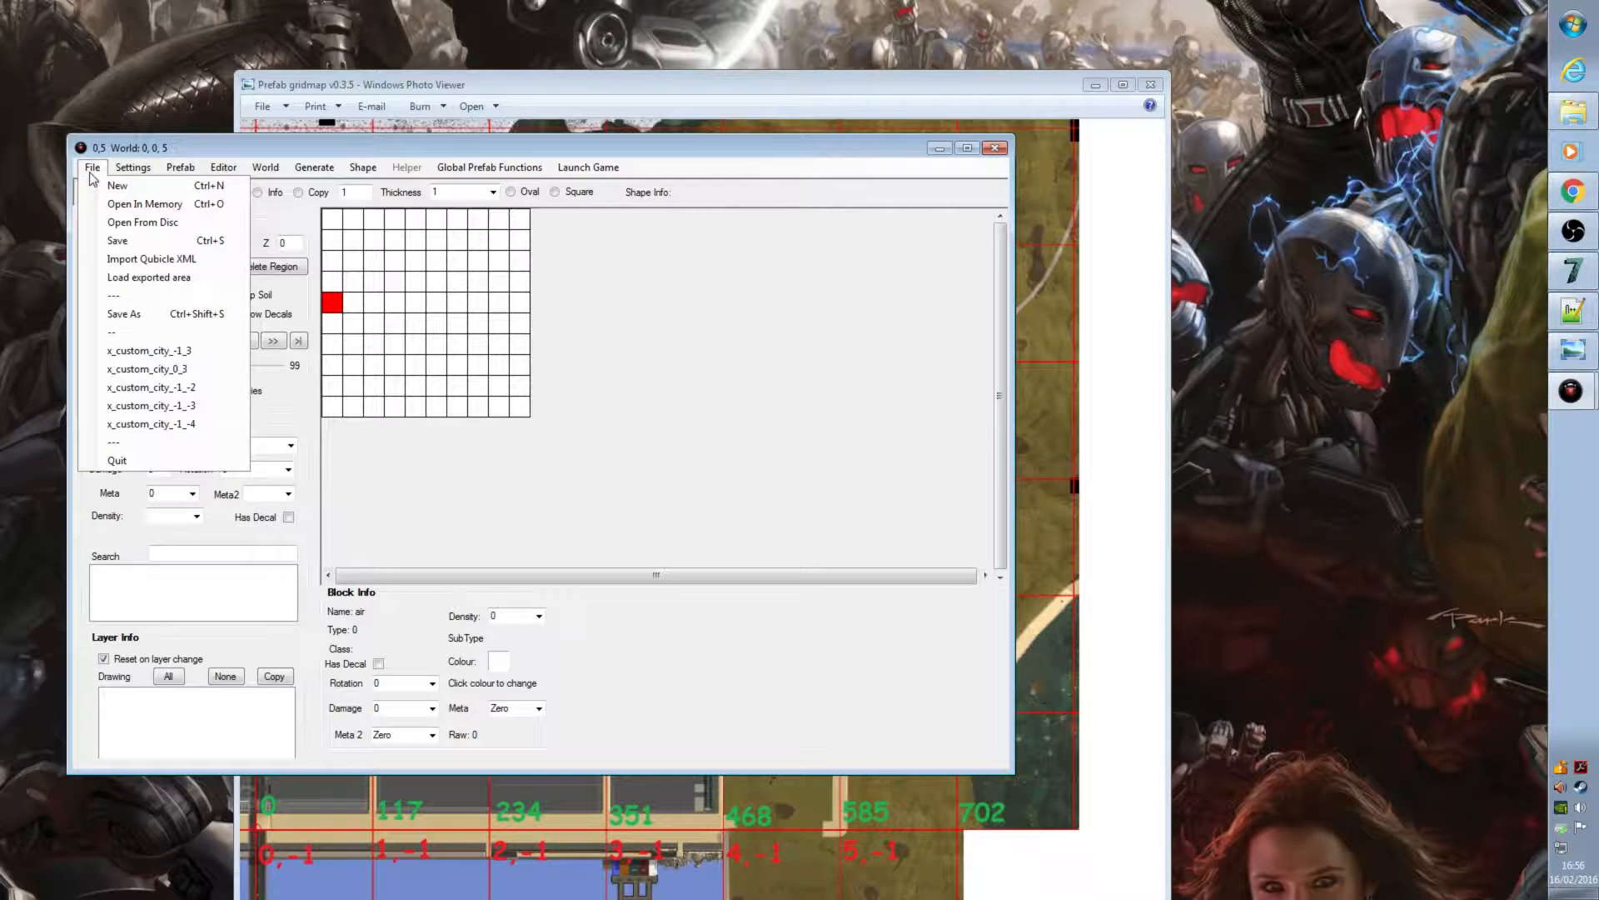
left_click(106, 187)
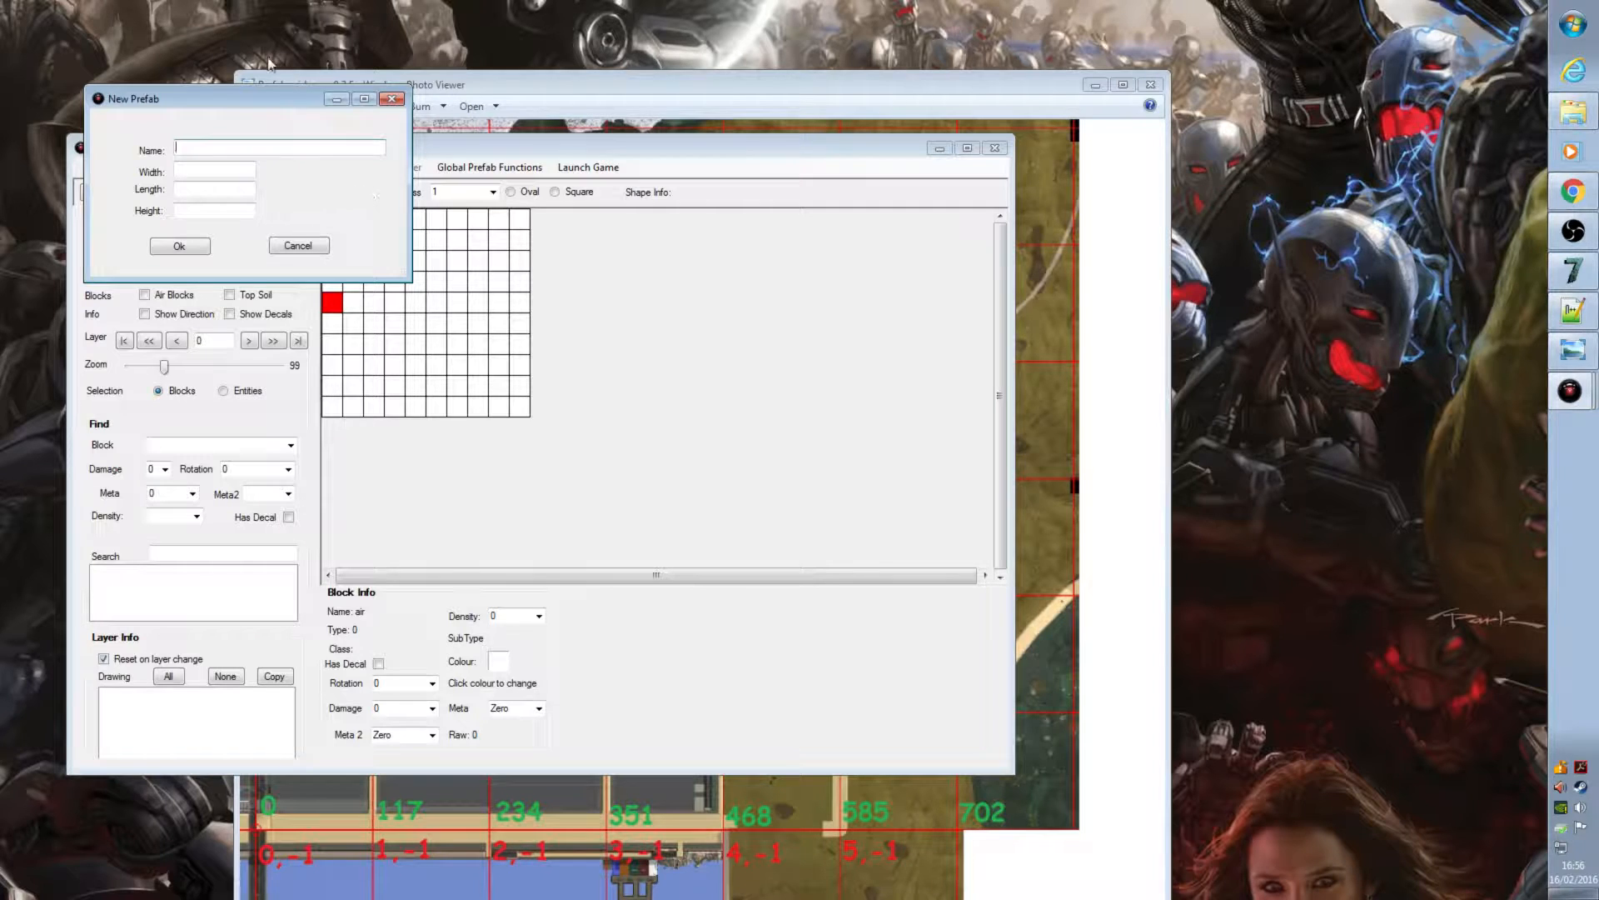
left_click_drag(233, 98, 224, 194)
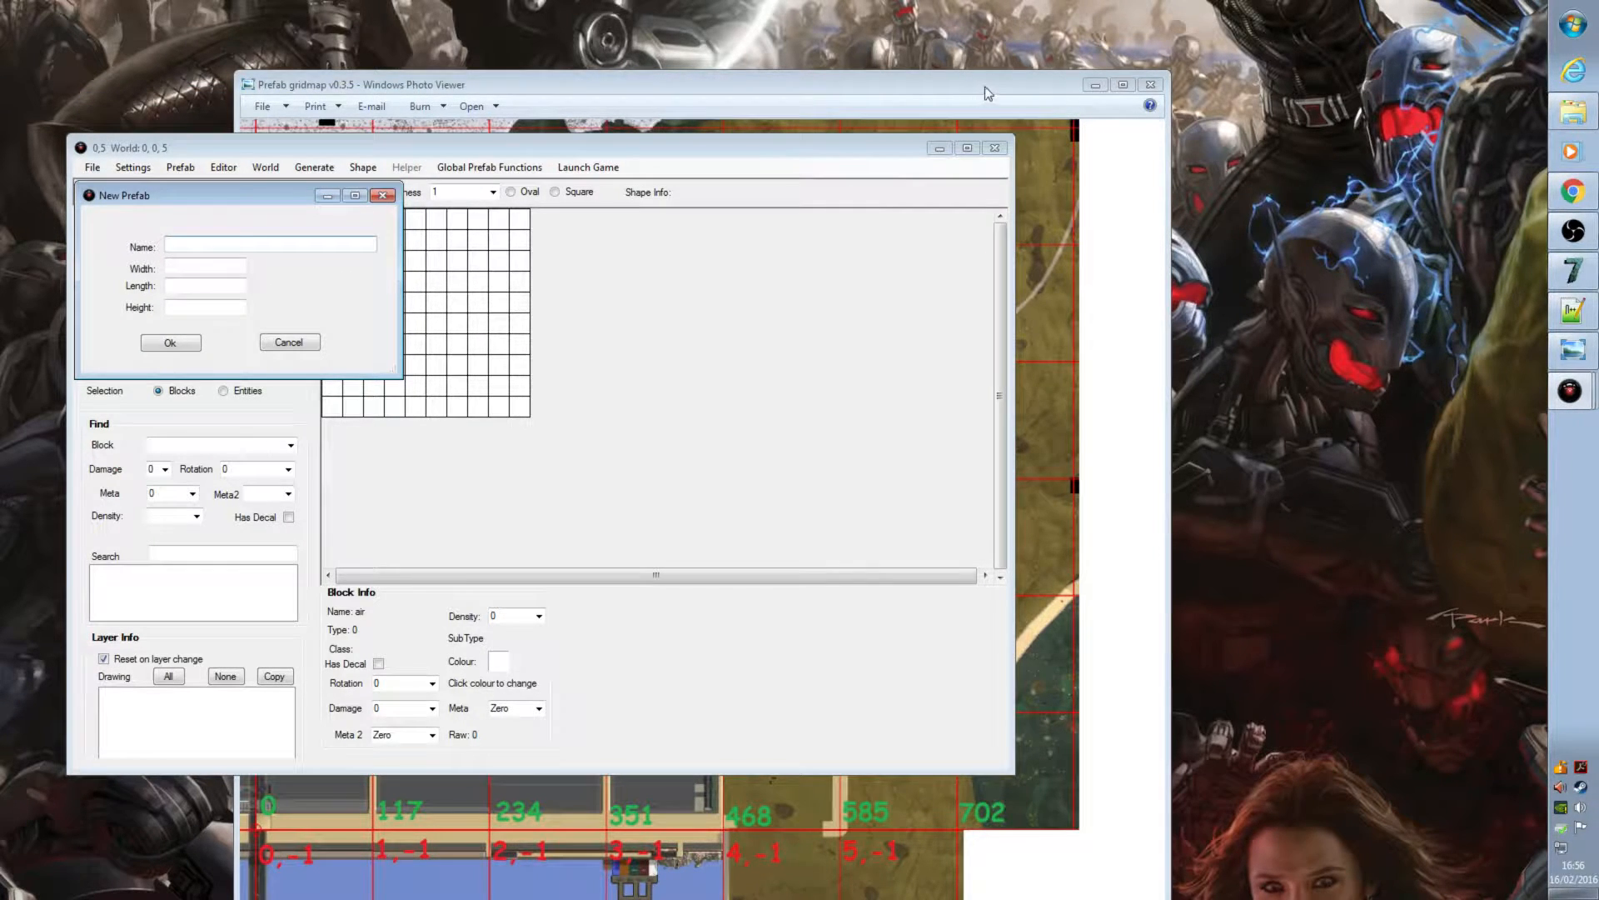
left_click_drag(949, 86, 1267, 80)
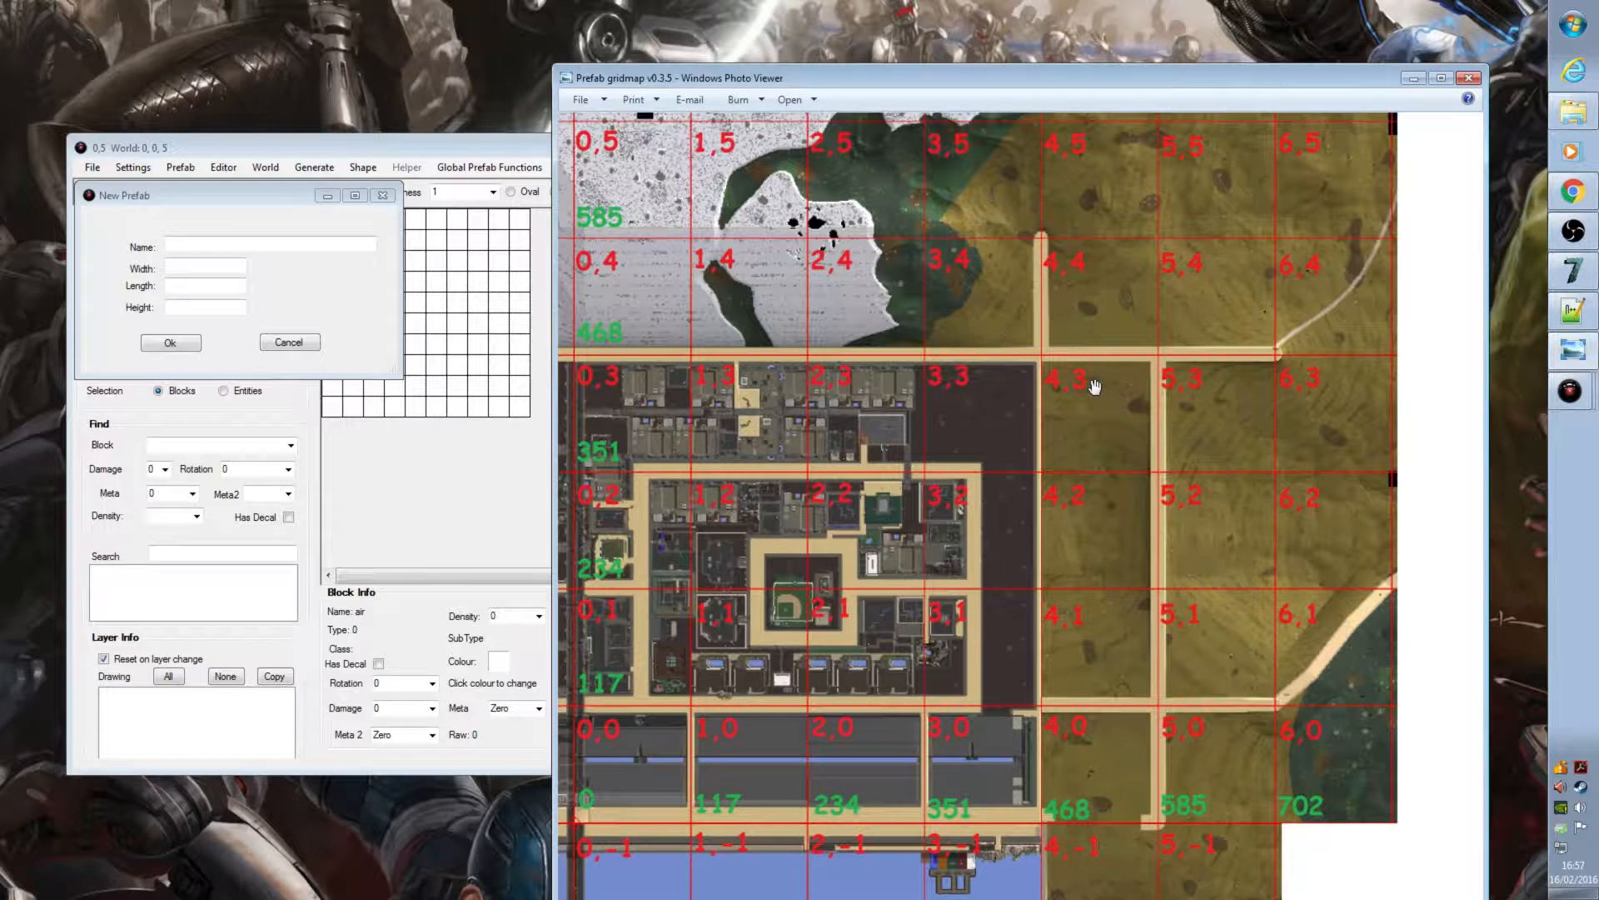
Step: Create the prefab x_custom_city_4_3 with width 117, length 117 and height 30
left_click(208, 243)
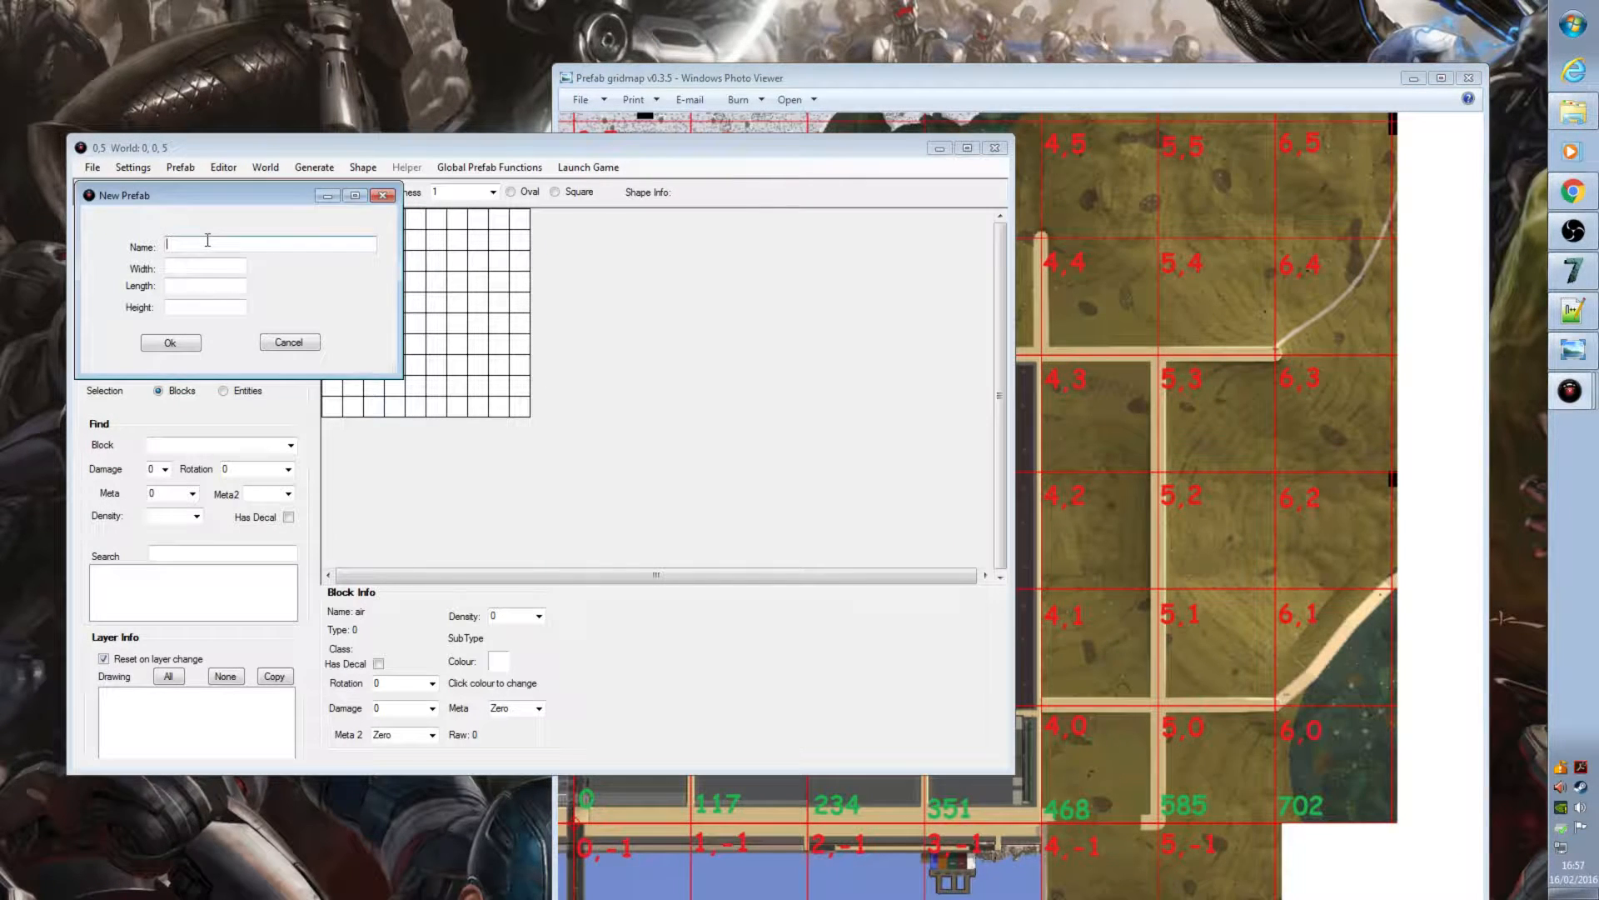
type("x_custom_city_4_3")
left_click(215, 268)
type("117")
left_click(193, 289)
type("117")
left_click(218, 307)
type("30")
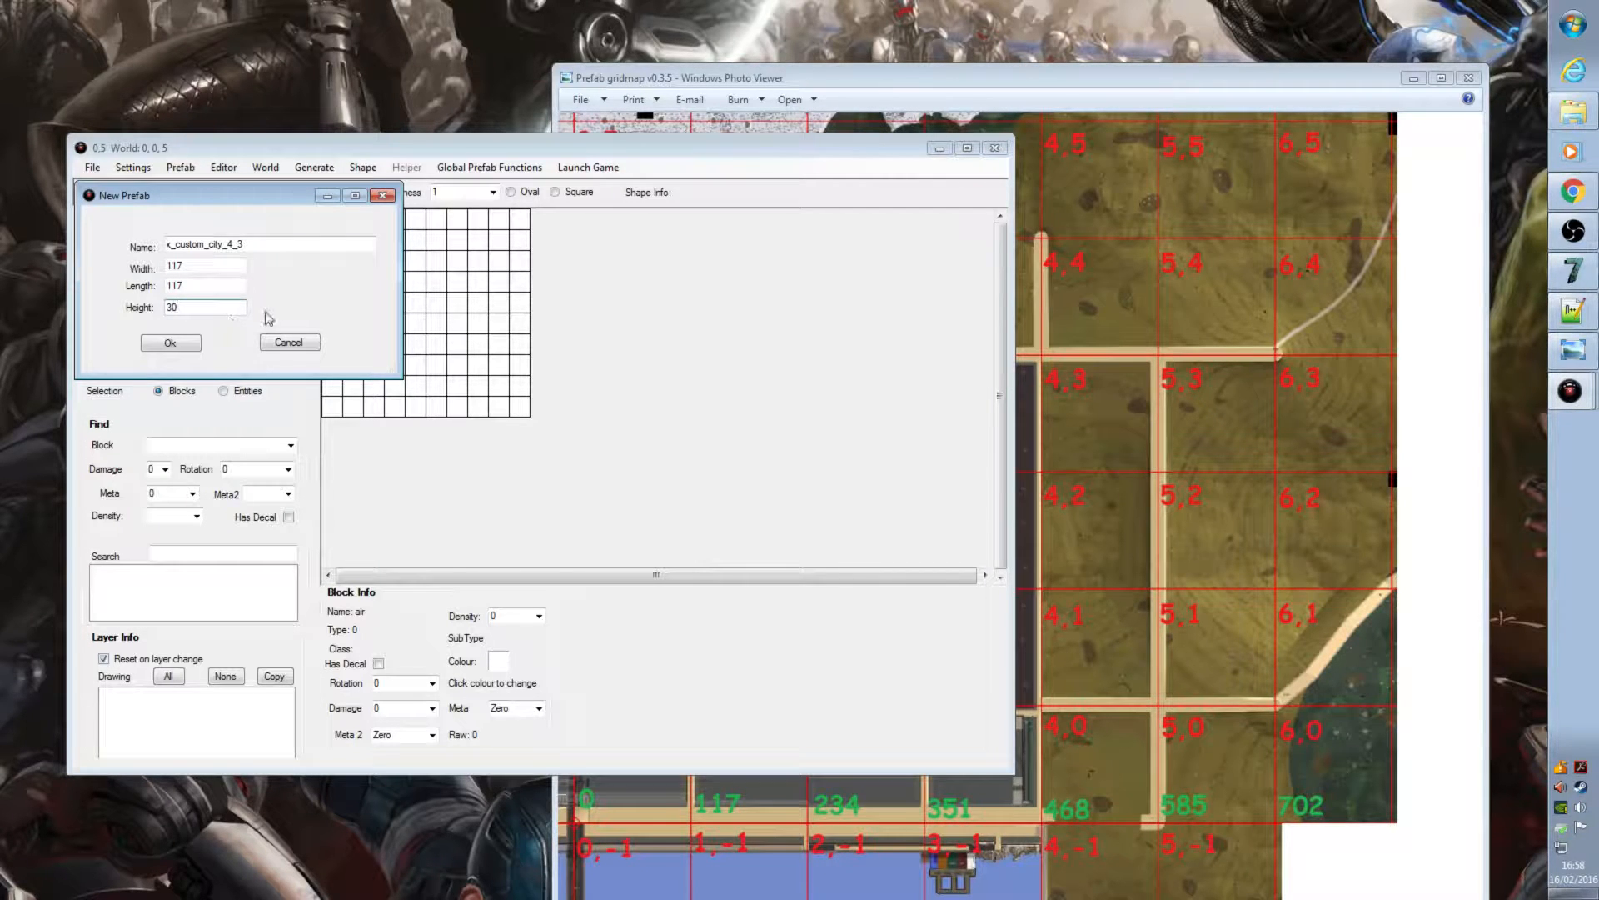
left_click(170, 344)
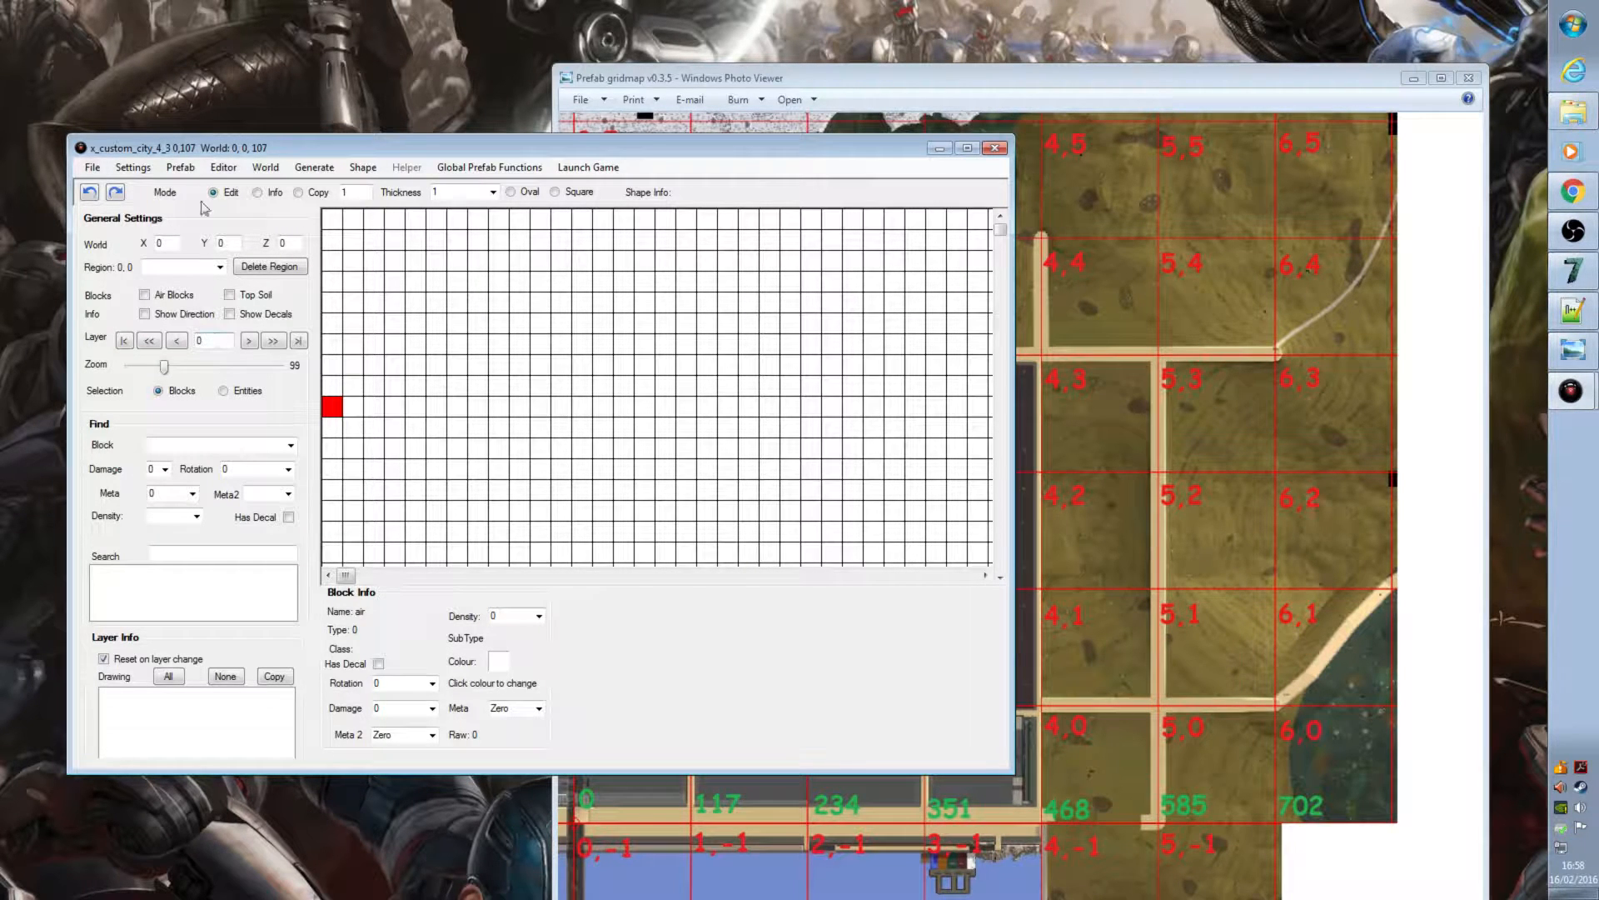
Step: Insert 25 additional layers into the prefab at layer 0 and go to its last layer
left_click(181, 171)
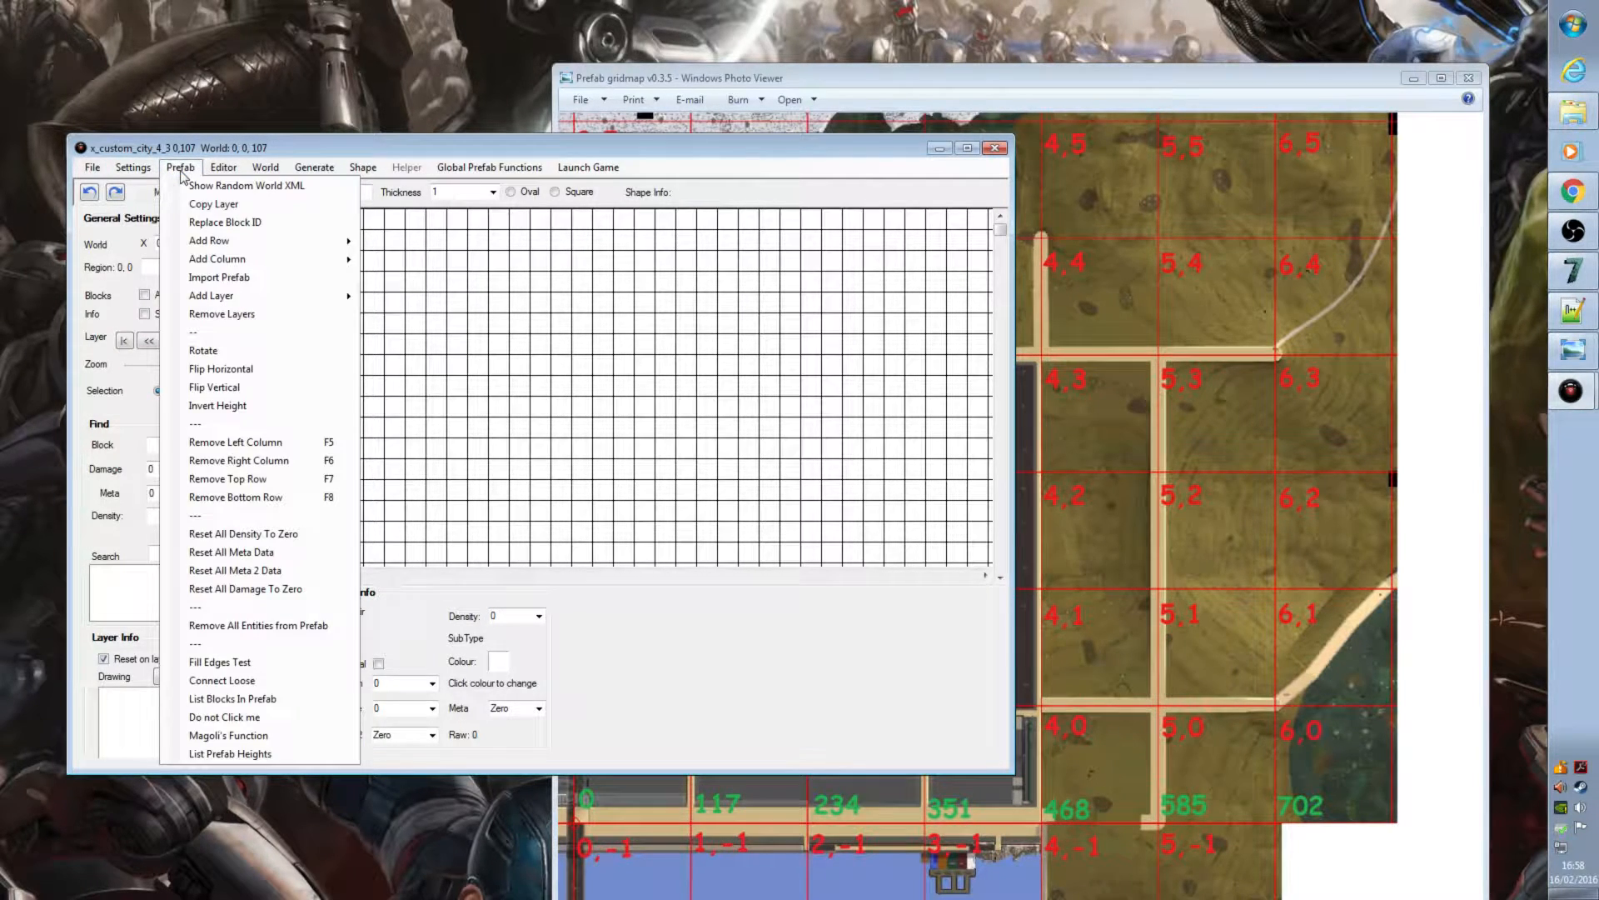
mouse_move(300, 296)
left_click(392, 300)
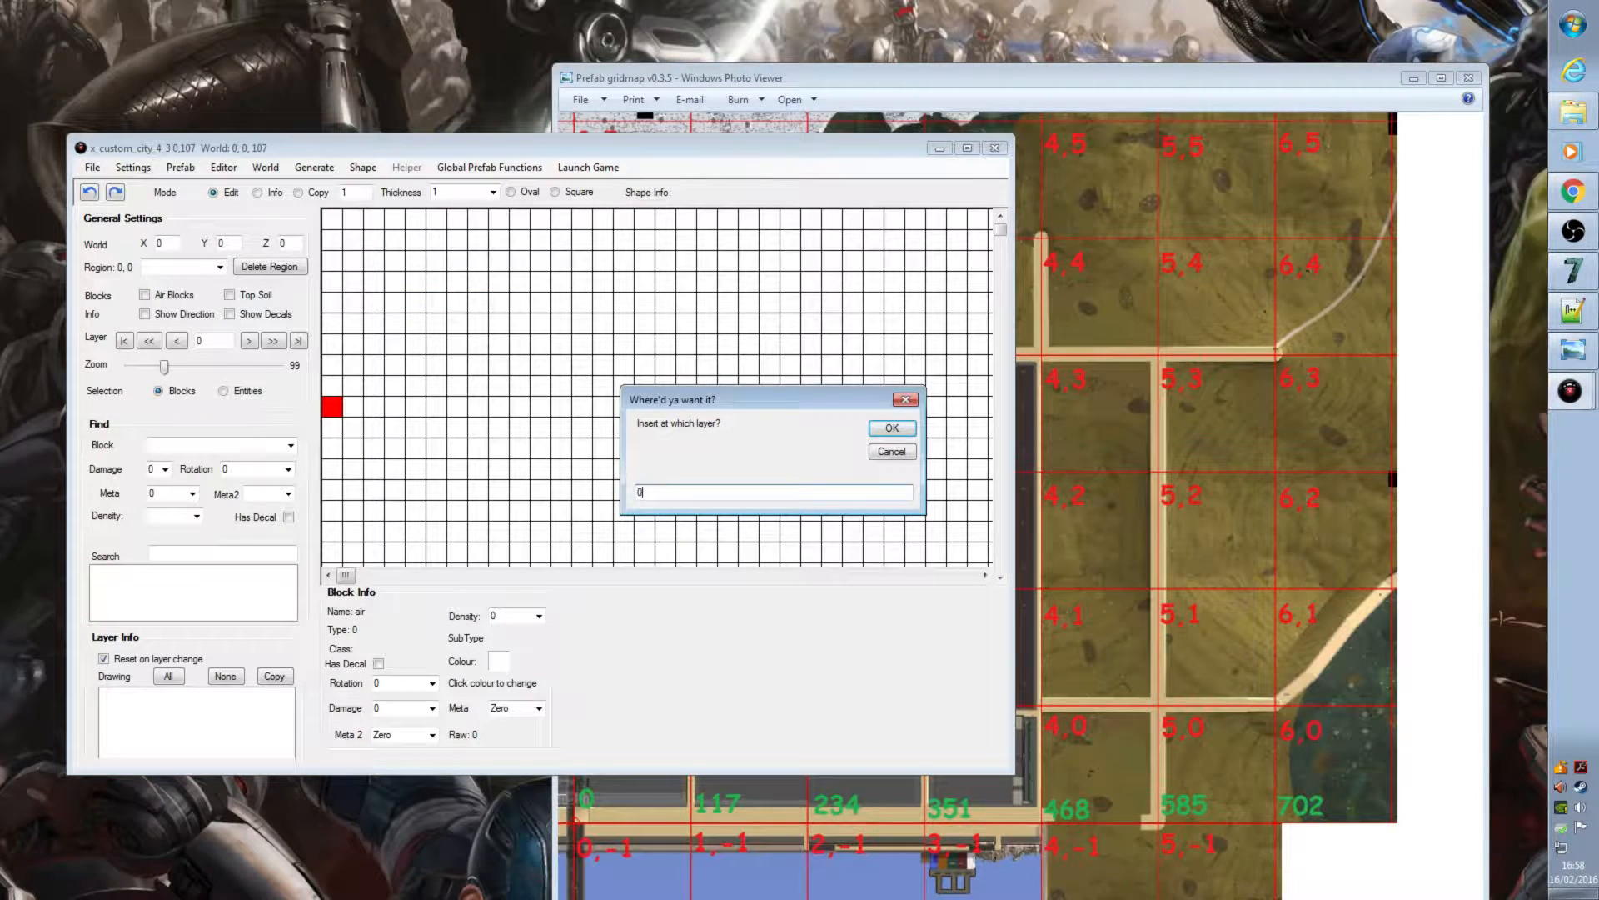
left_click(893, 428)
type("2")
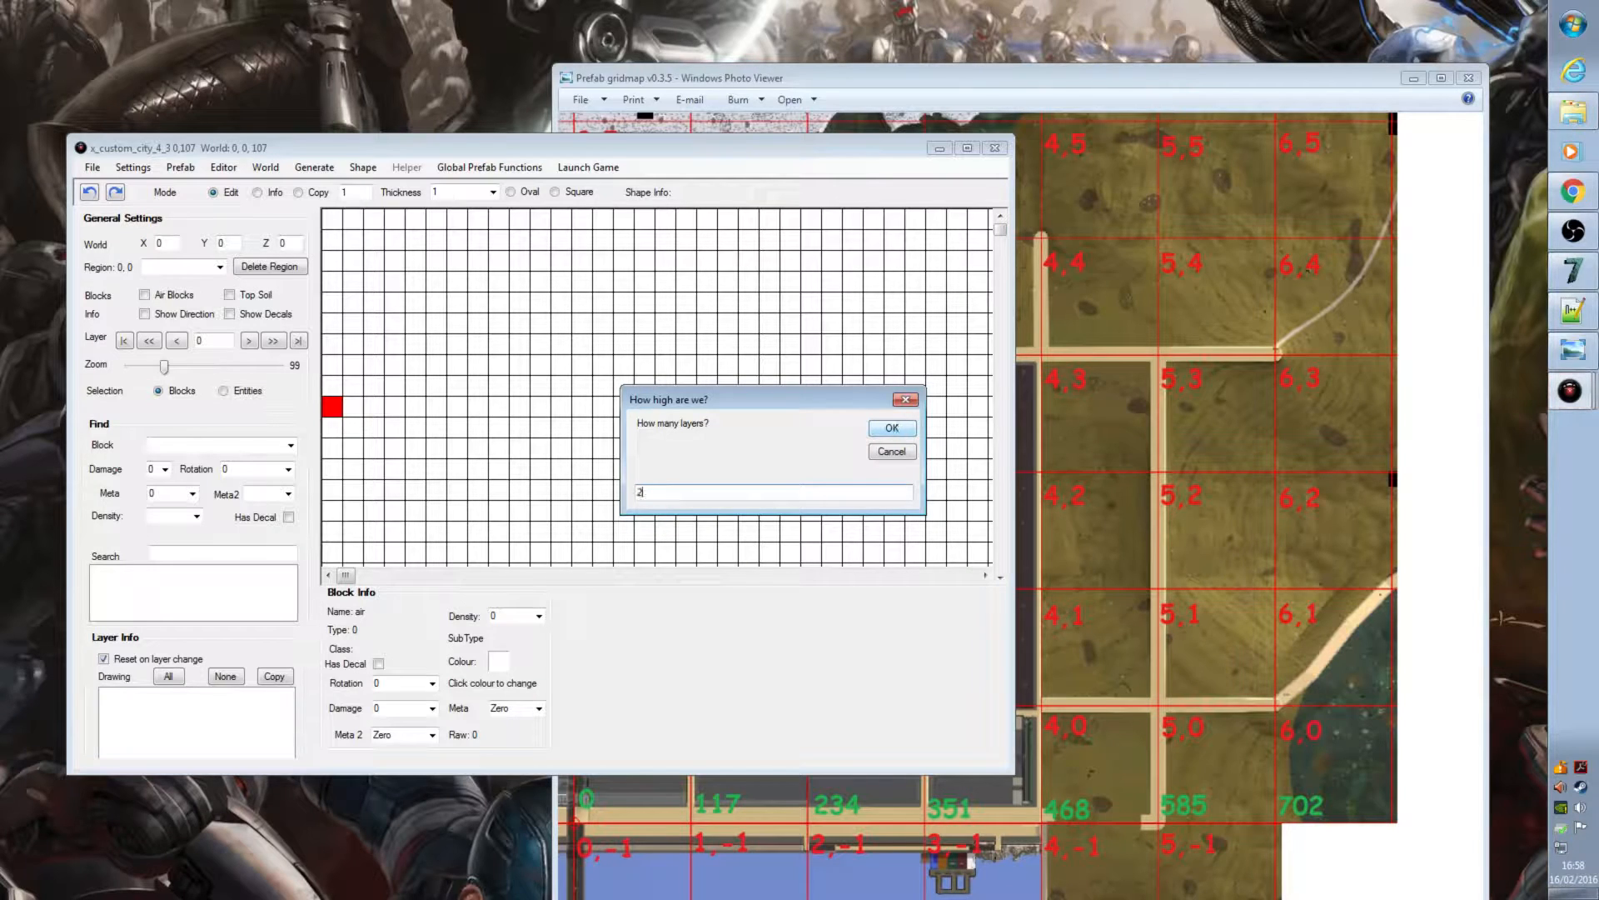
type("5")
left_click(892, 429)
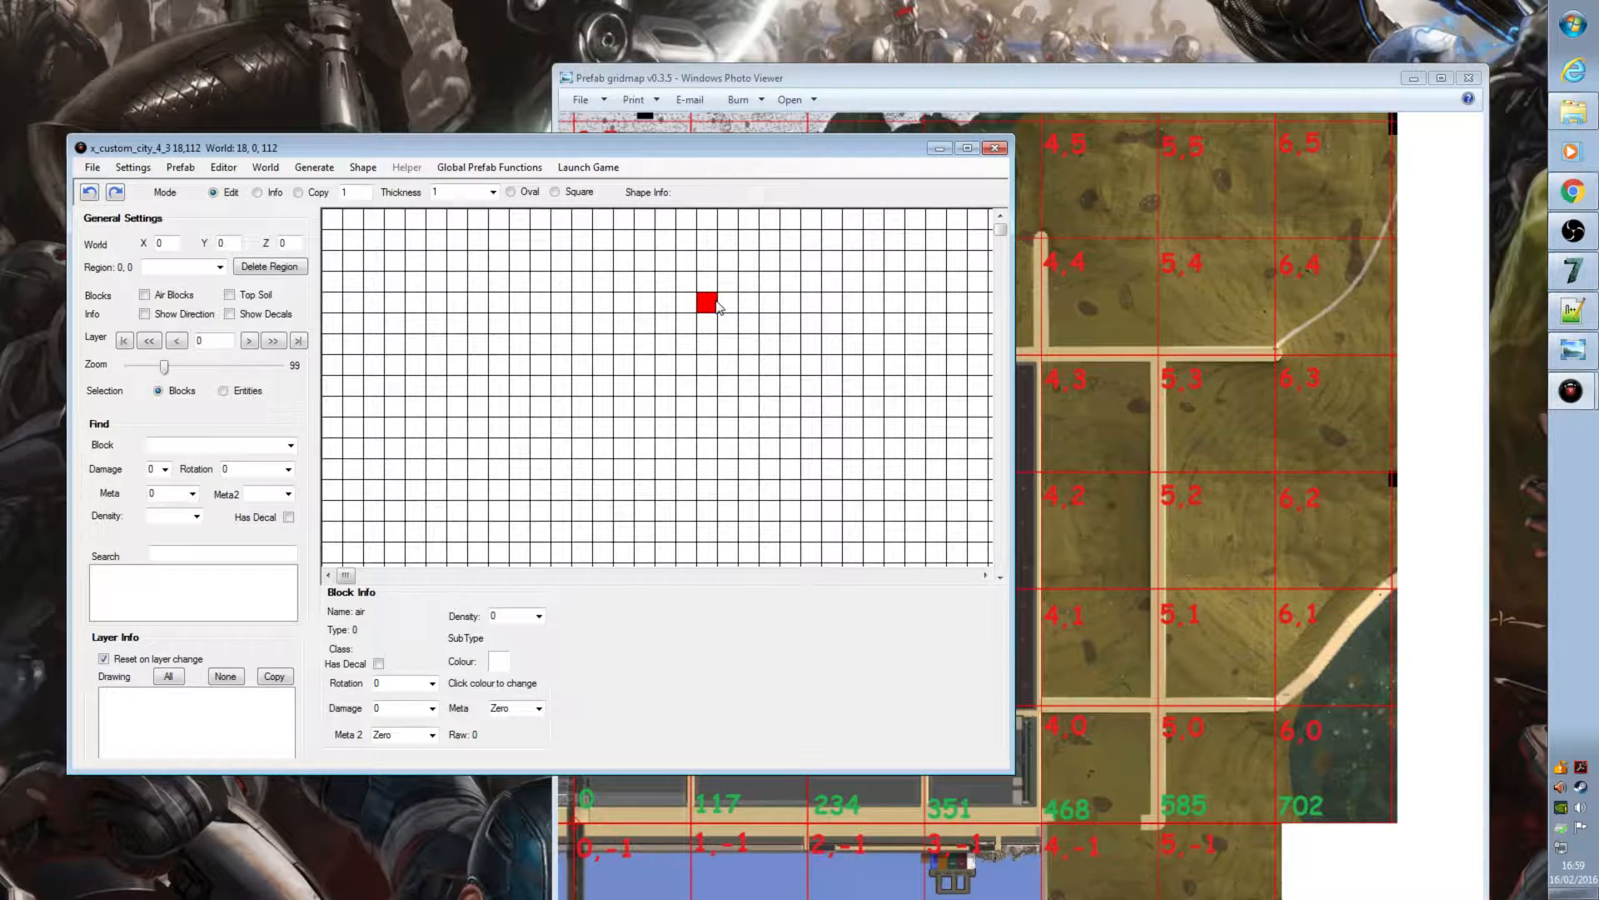
left_click(298, 341)
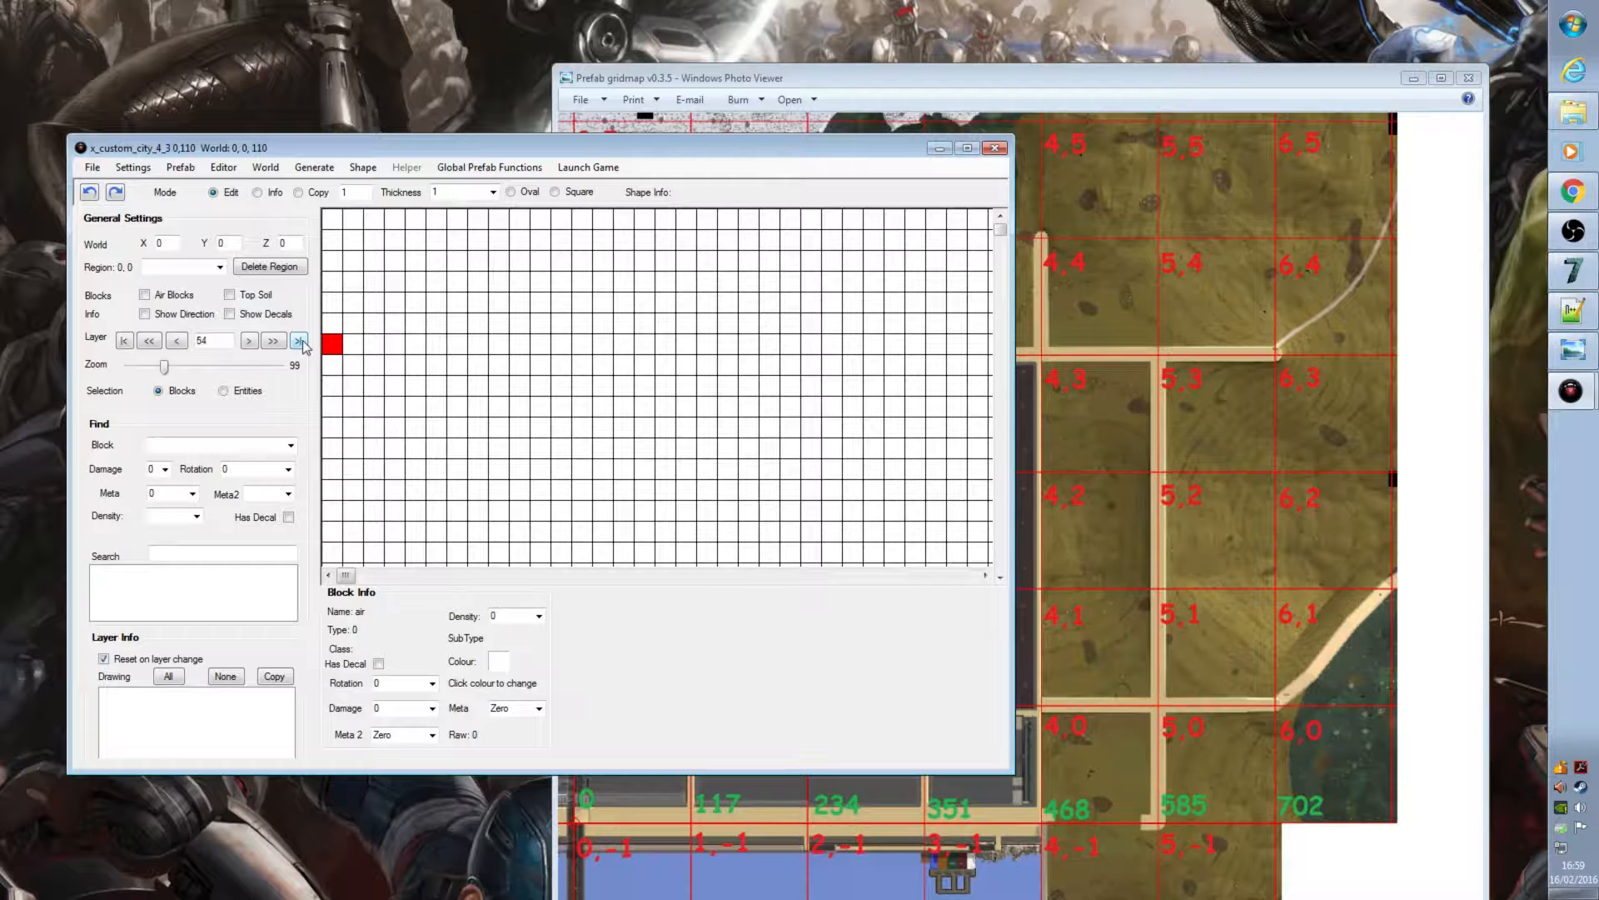
Step: Replace all air blocks with stone on layer 0 only
left_click(124, 342)
left_click(180, 167)
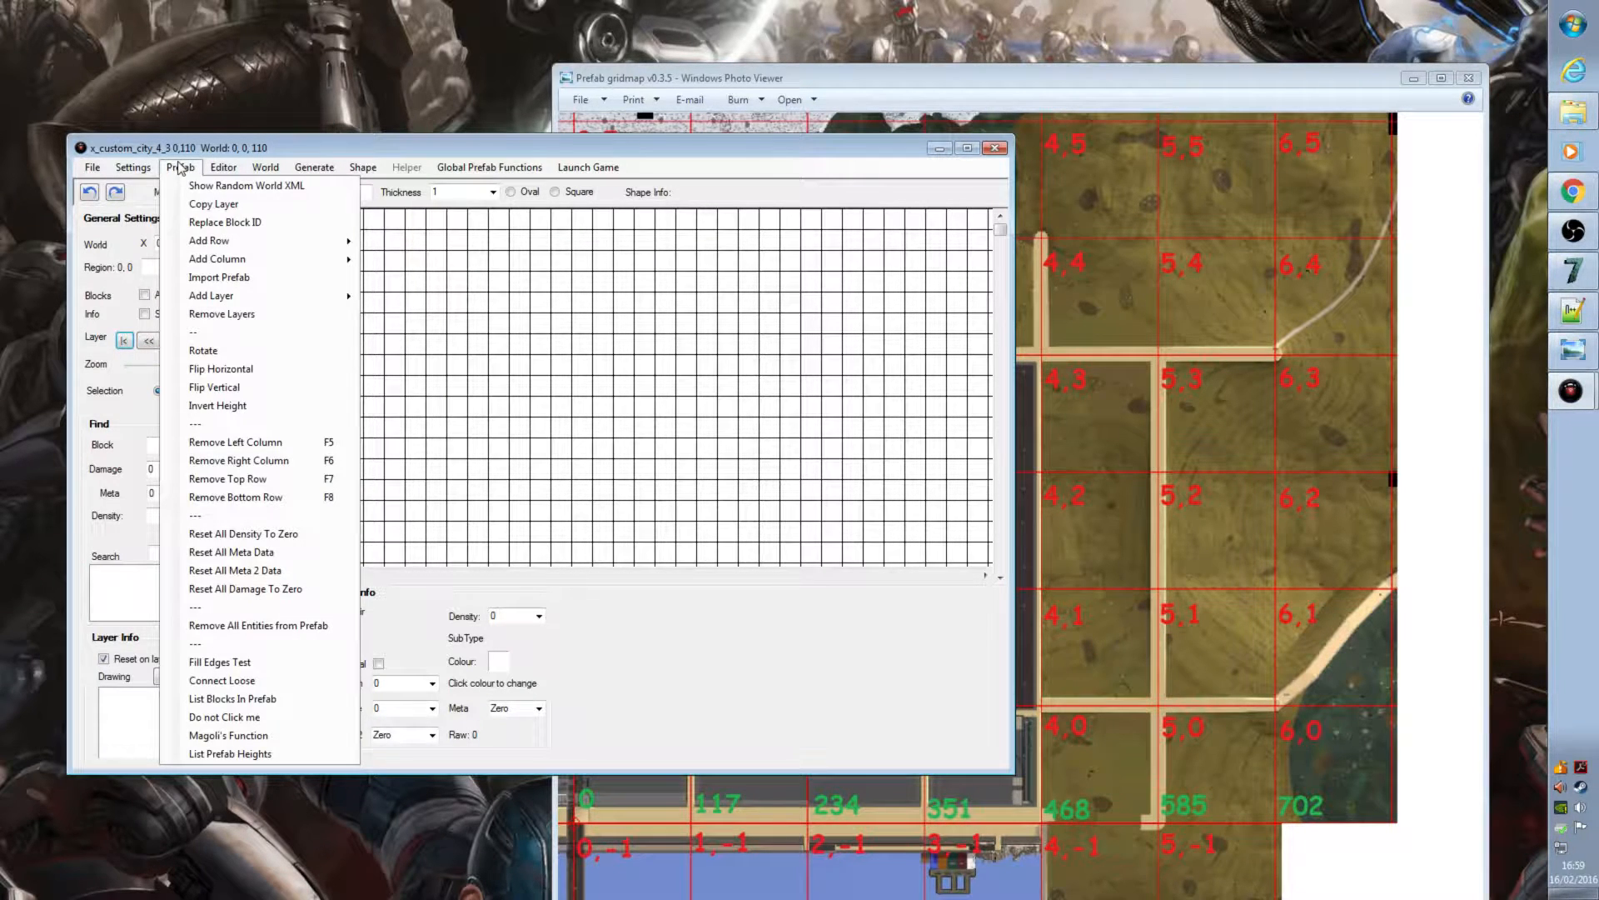
left_click(234, 230)
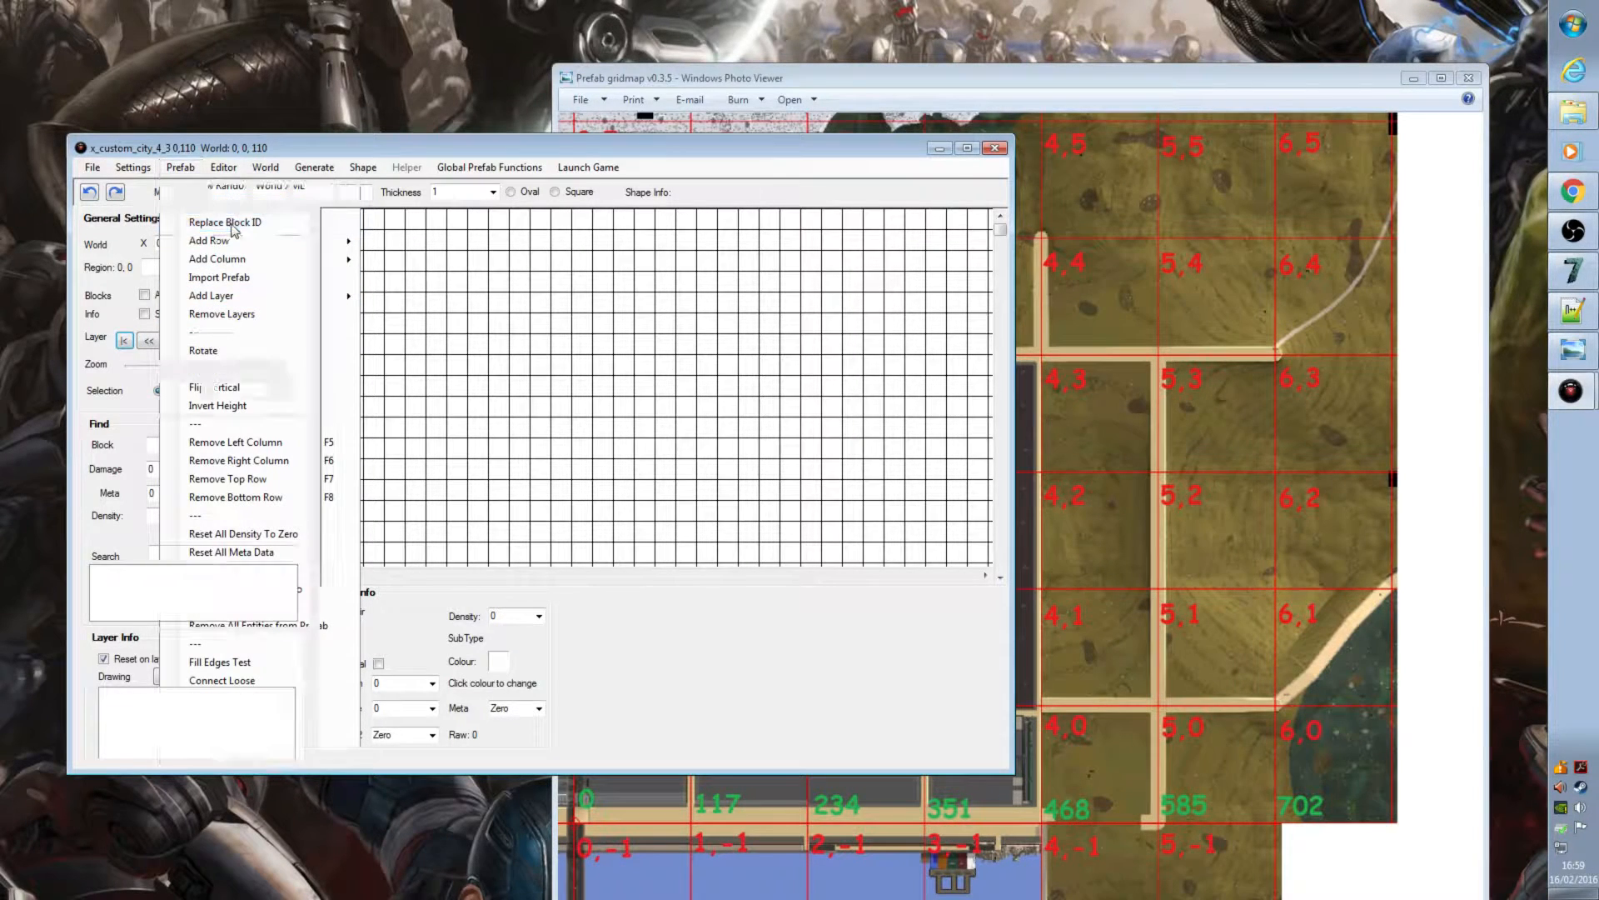
type("a")
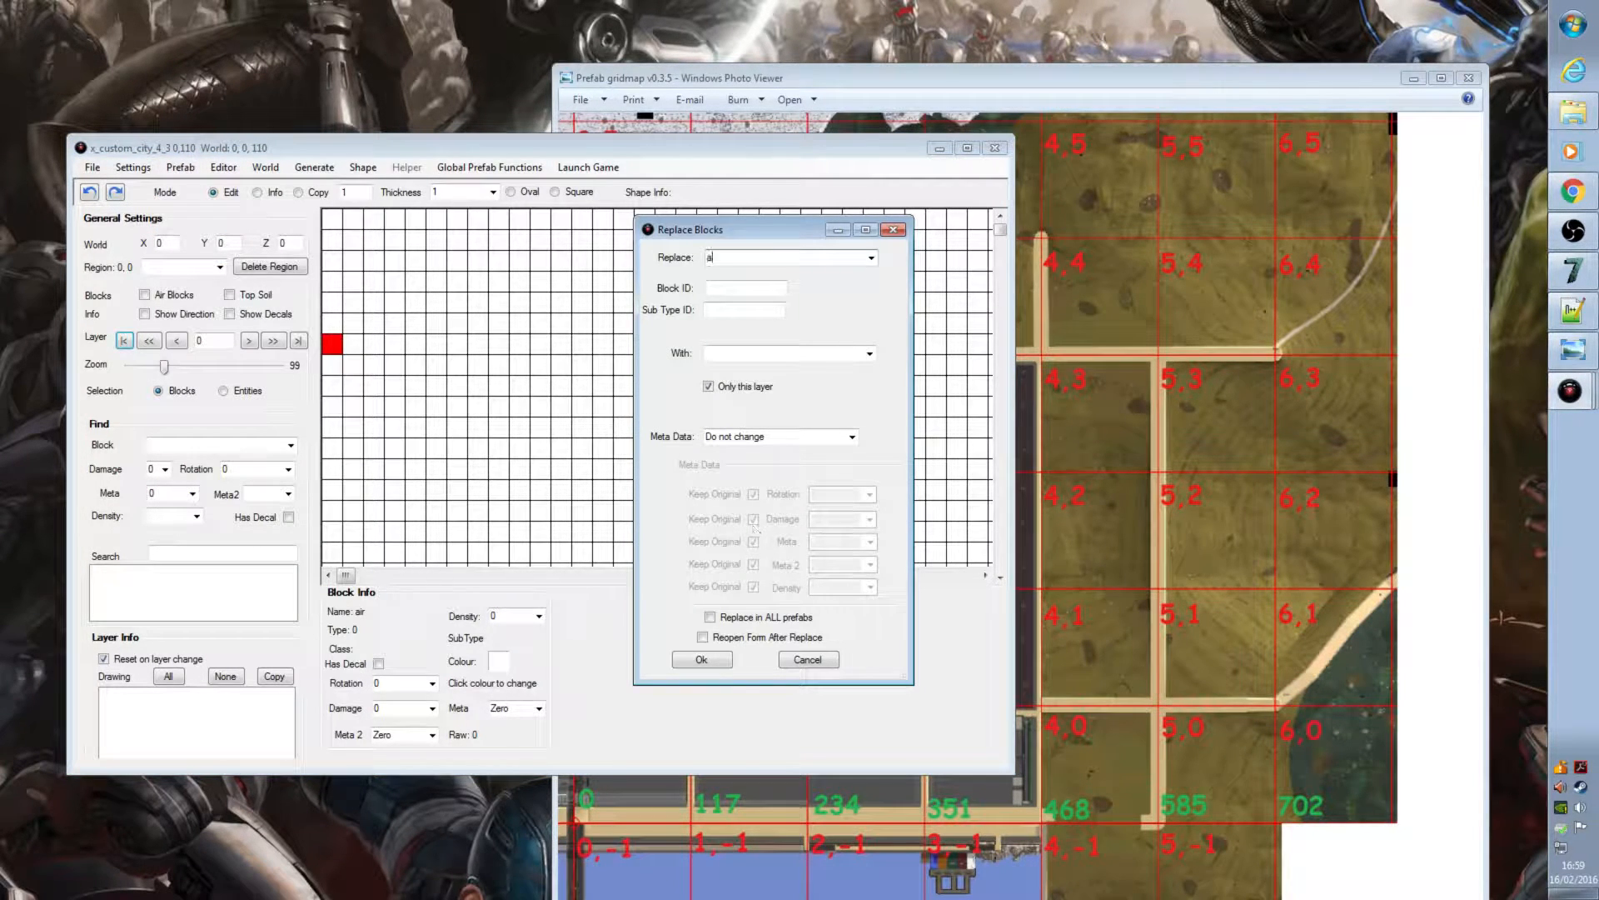
type("ir")
key("Tab")
key("Tab")
key("Tab")
type("stone")
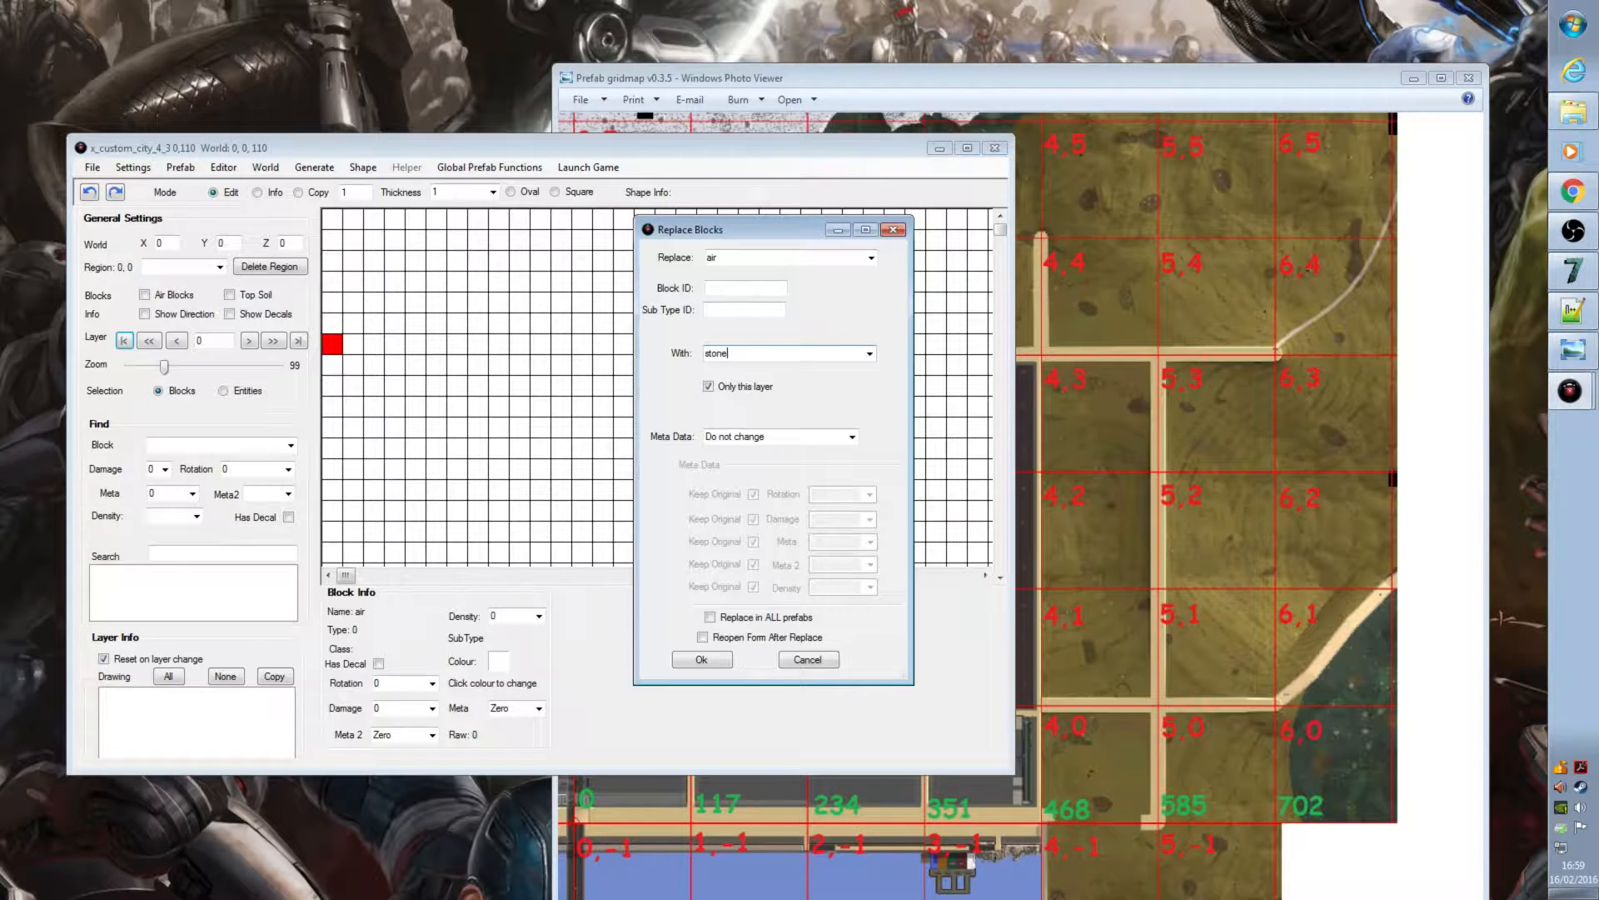
left_click(723, 665)
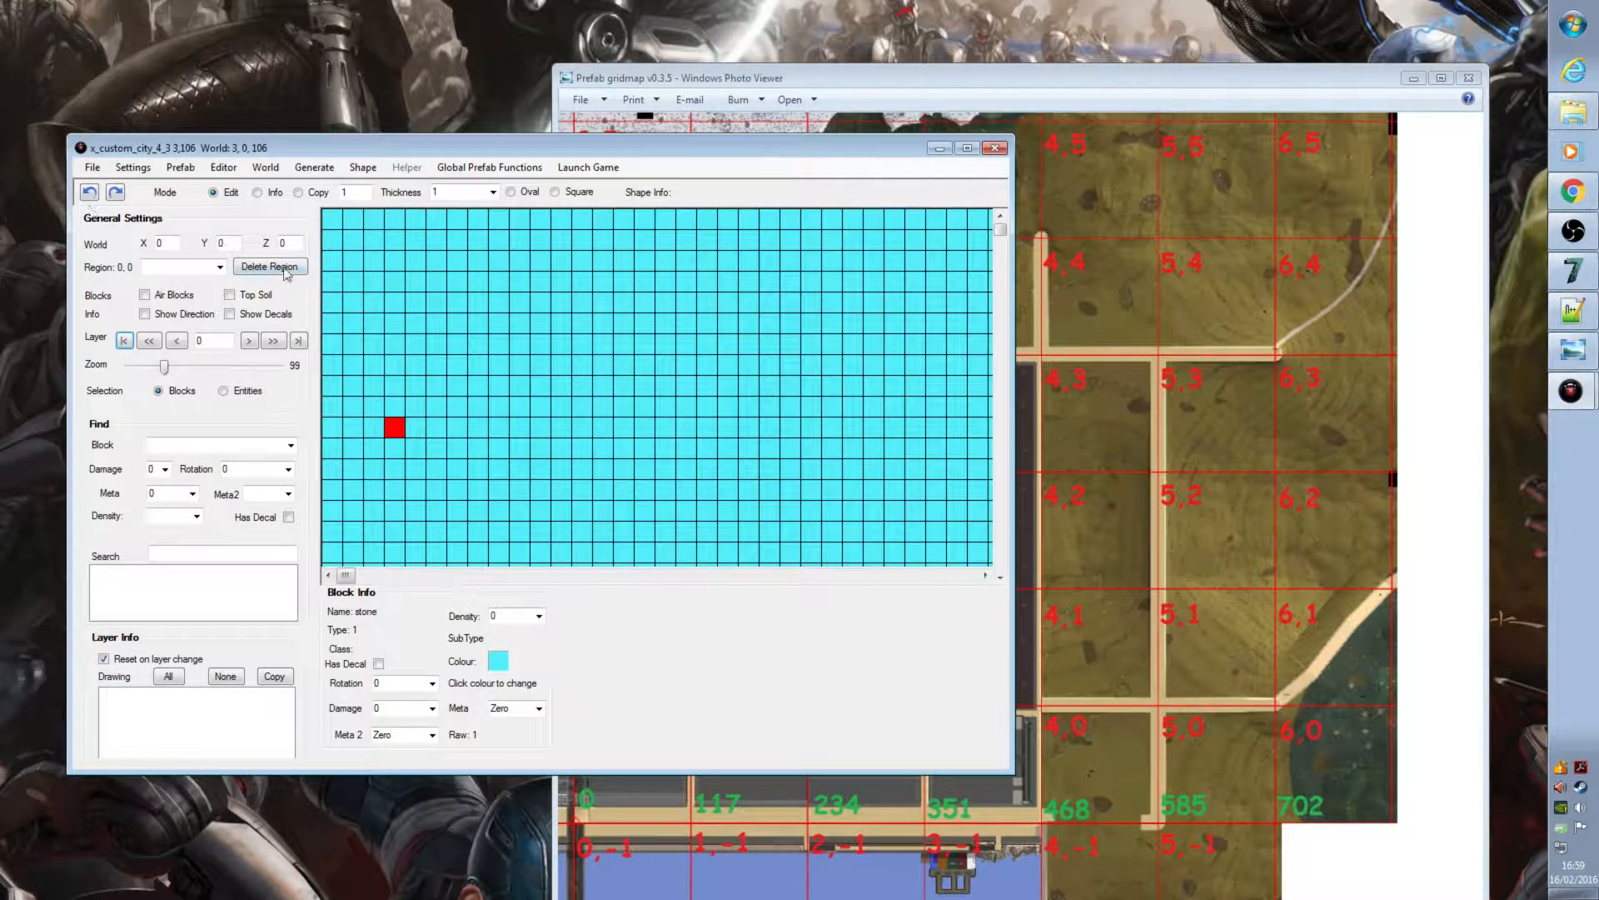
Step: Copy layer 0 to layers 1 through 24 of the prefab
left_click(181, 167)
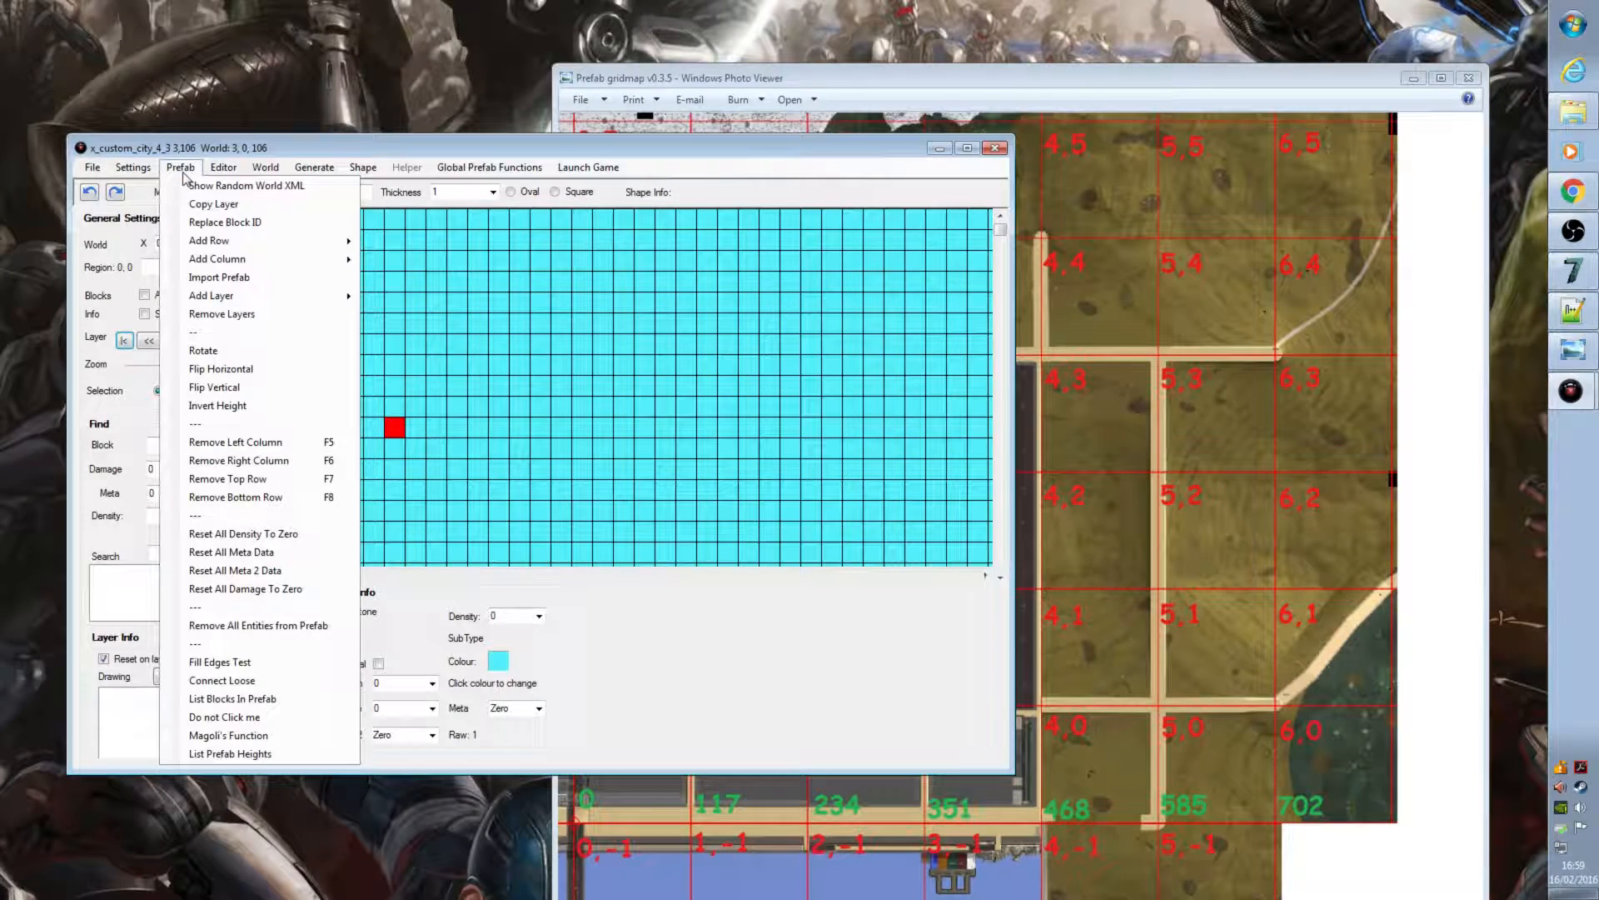
left_click(217, 208)
type("0")
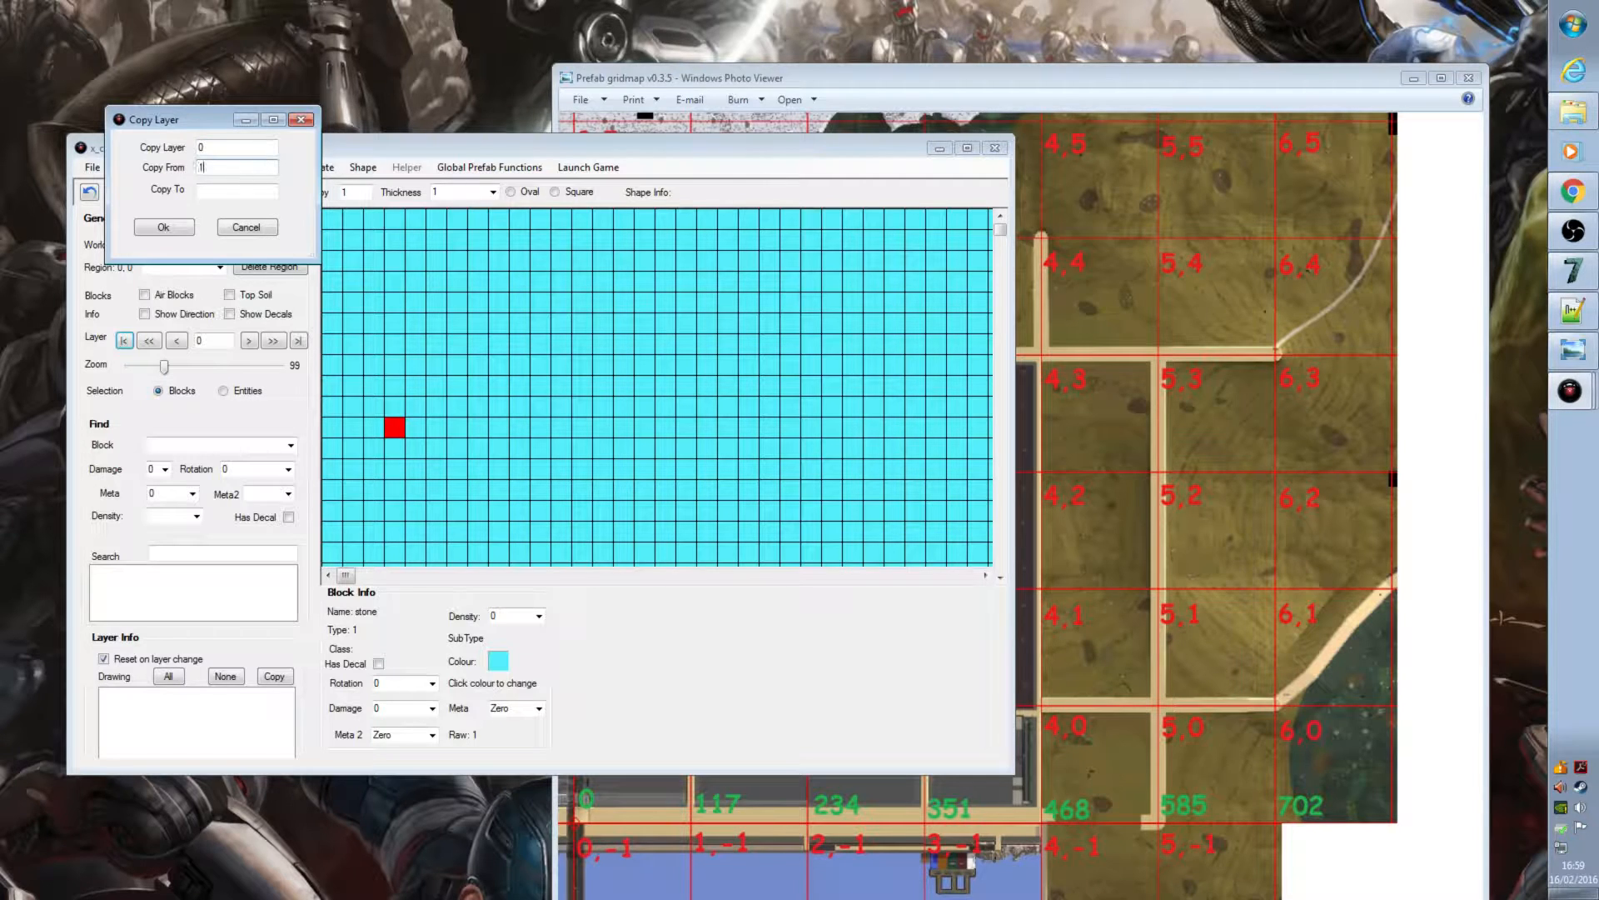
left_click(220, 192)
type("24")
left_click(175, 227)
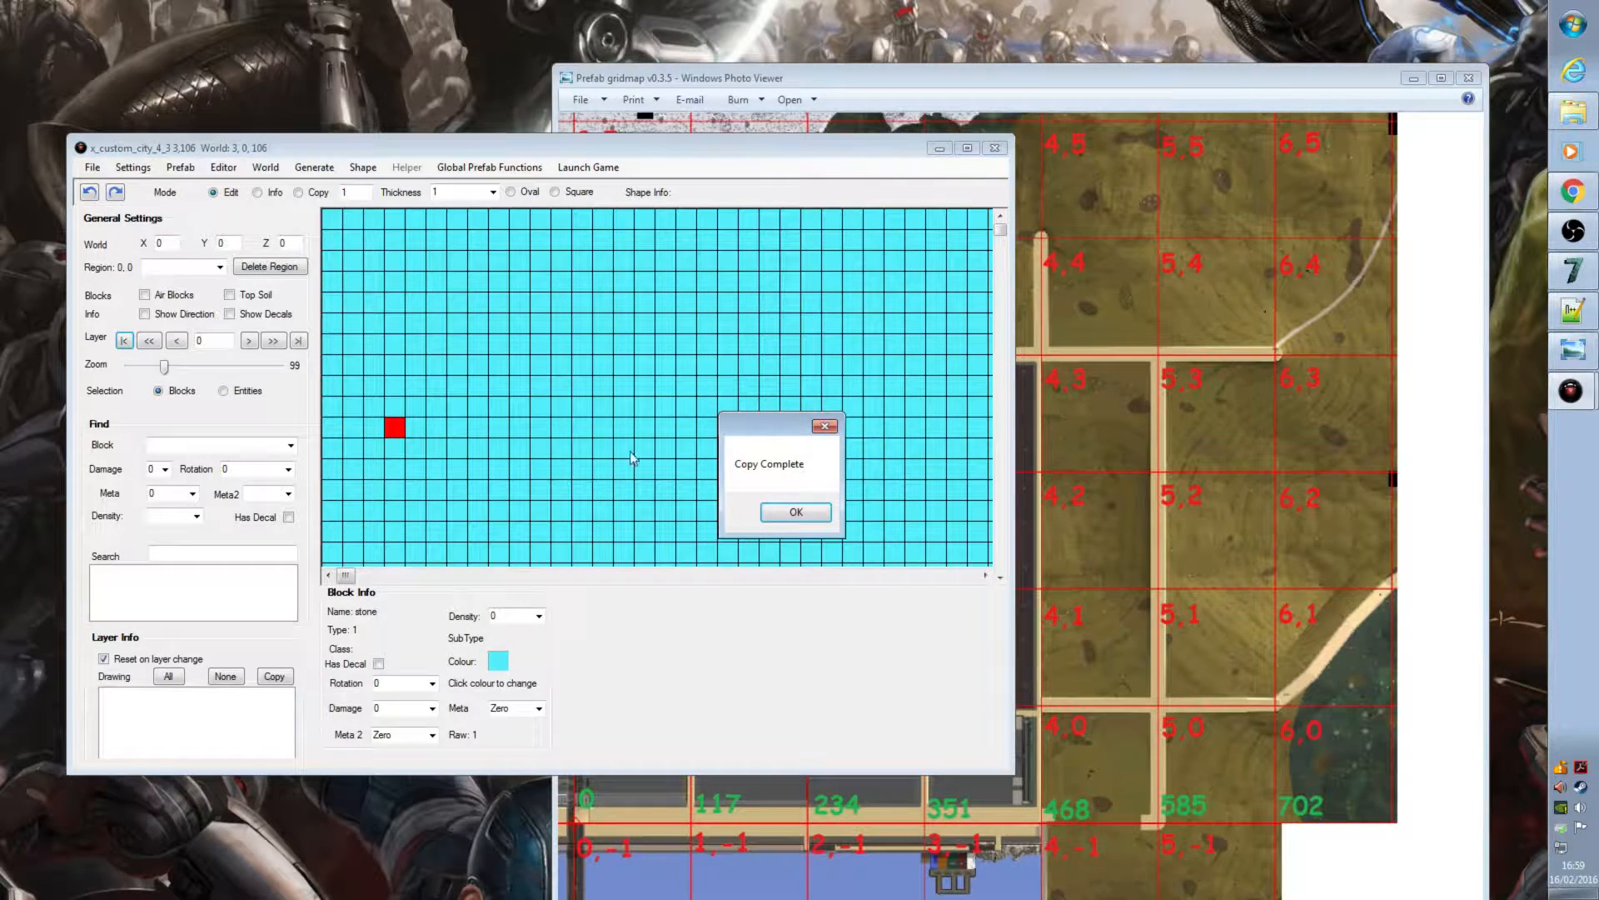
left_click(794, 511)
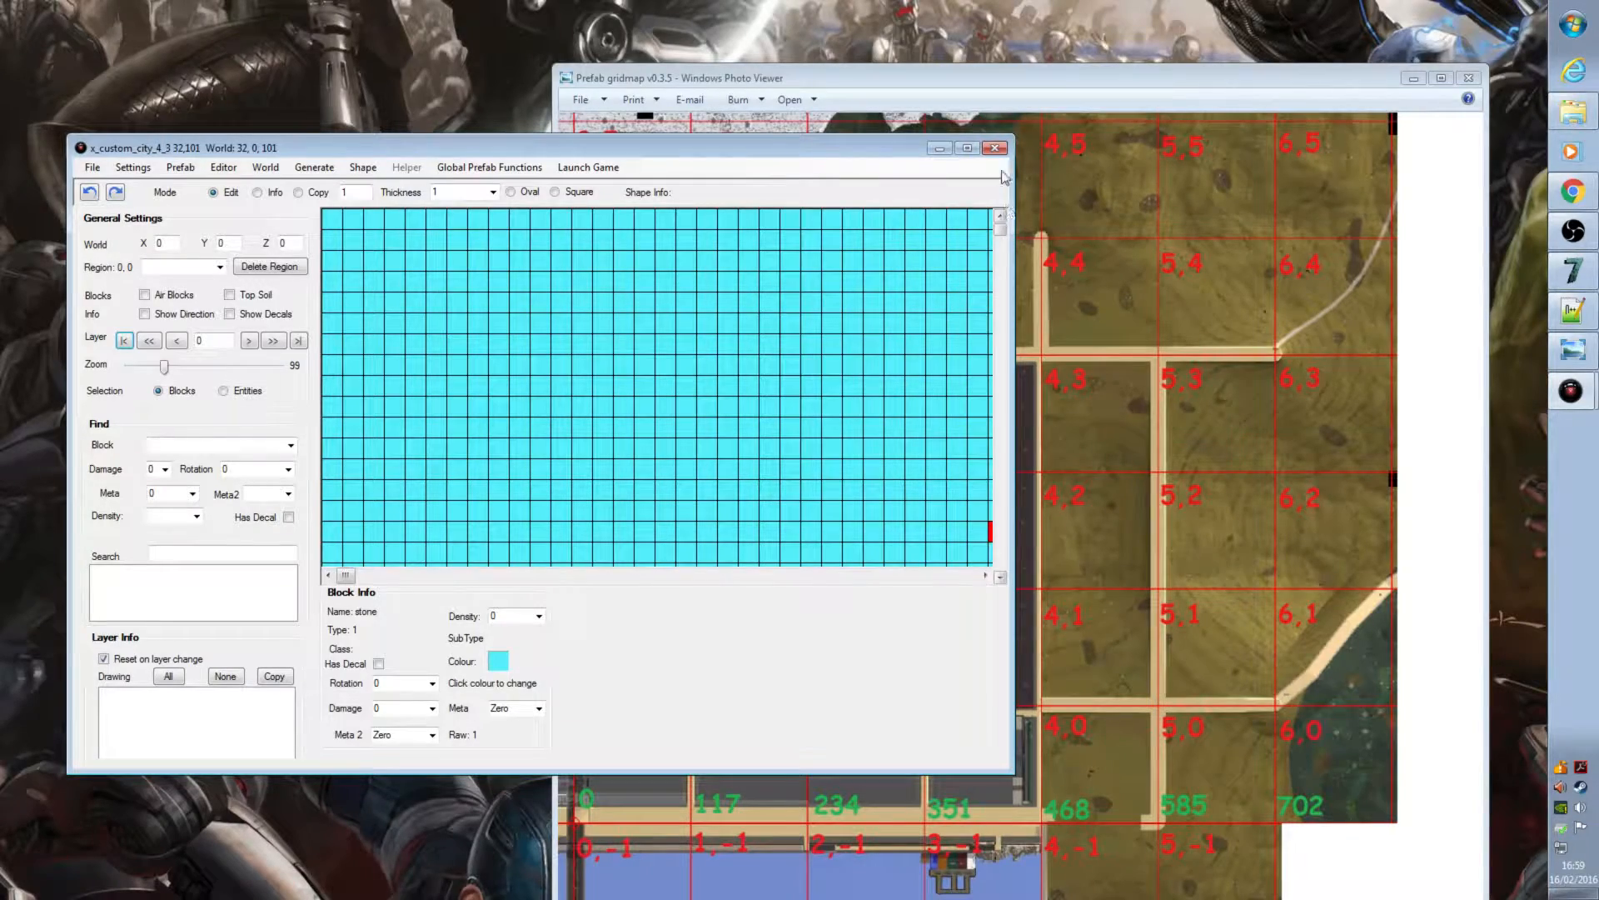
Step: Maximize the editor with the whole layer grid in view and go to layer 25
left_click(967, 147)
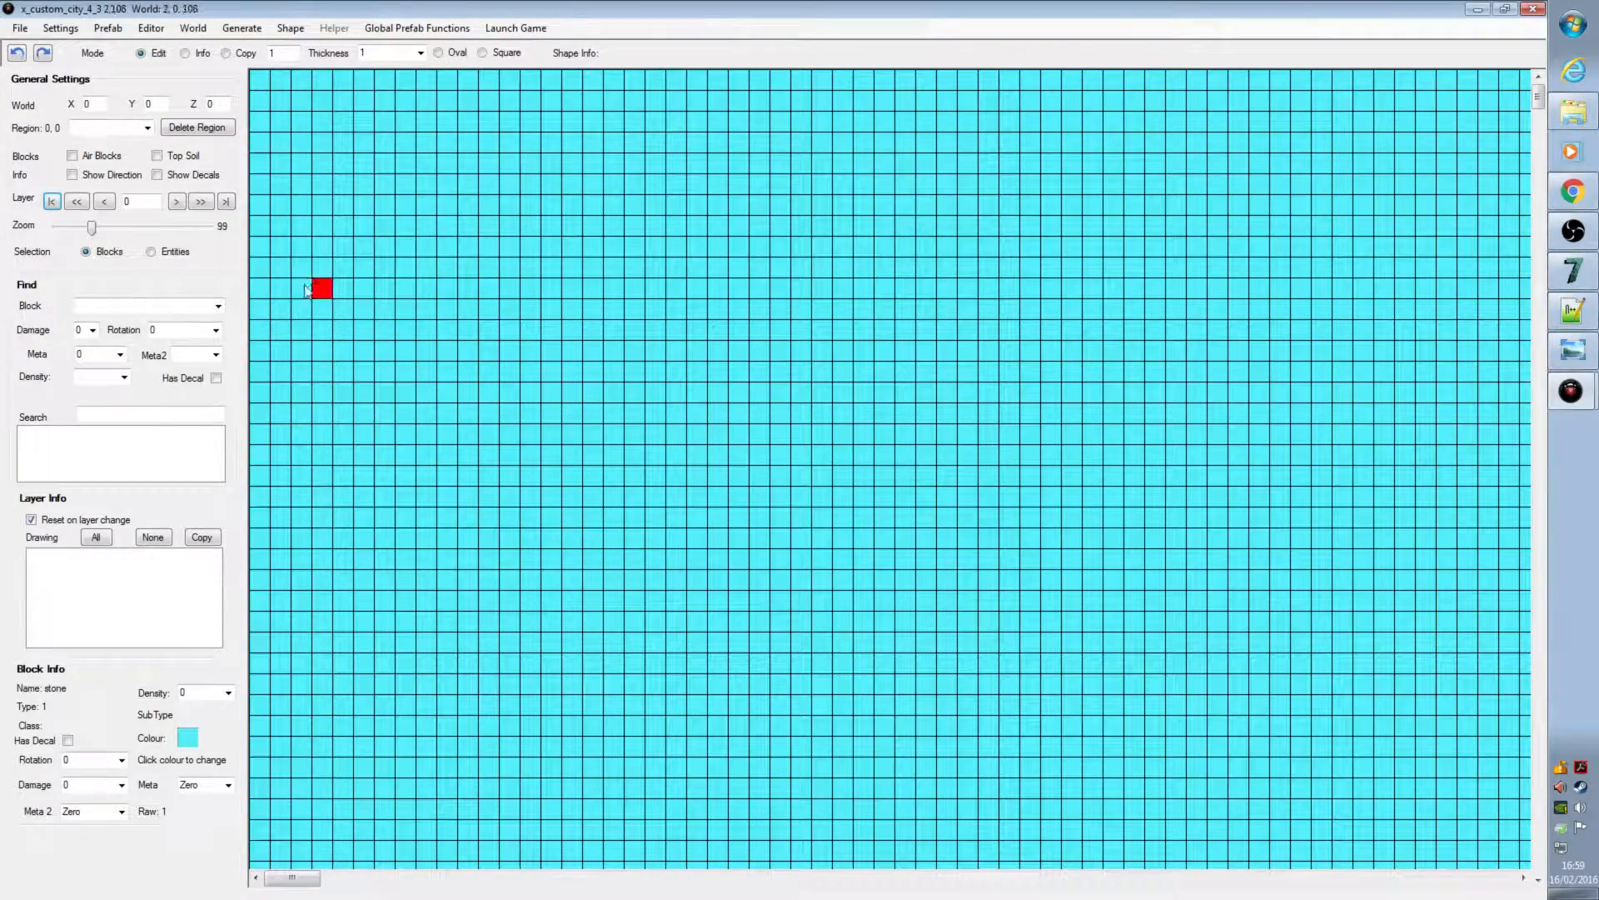
left_click_drag(92, 227, 67, 227)
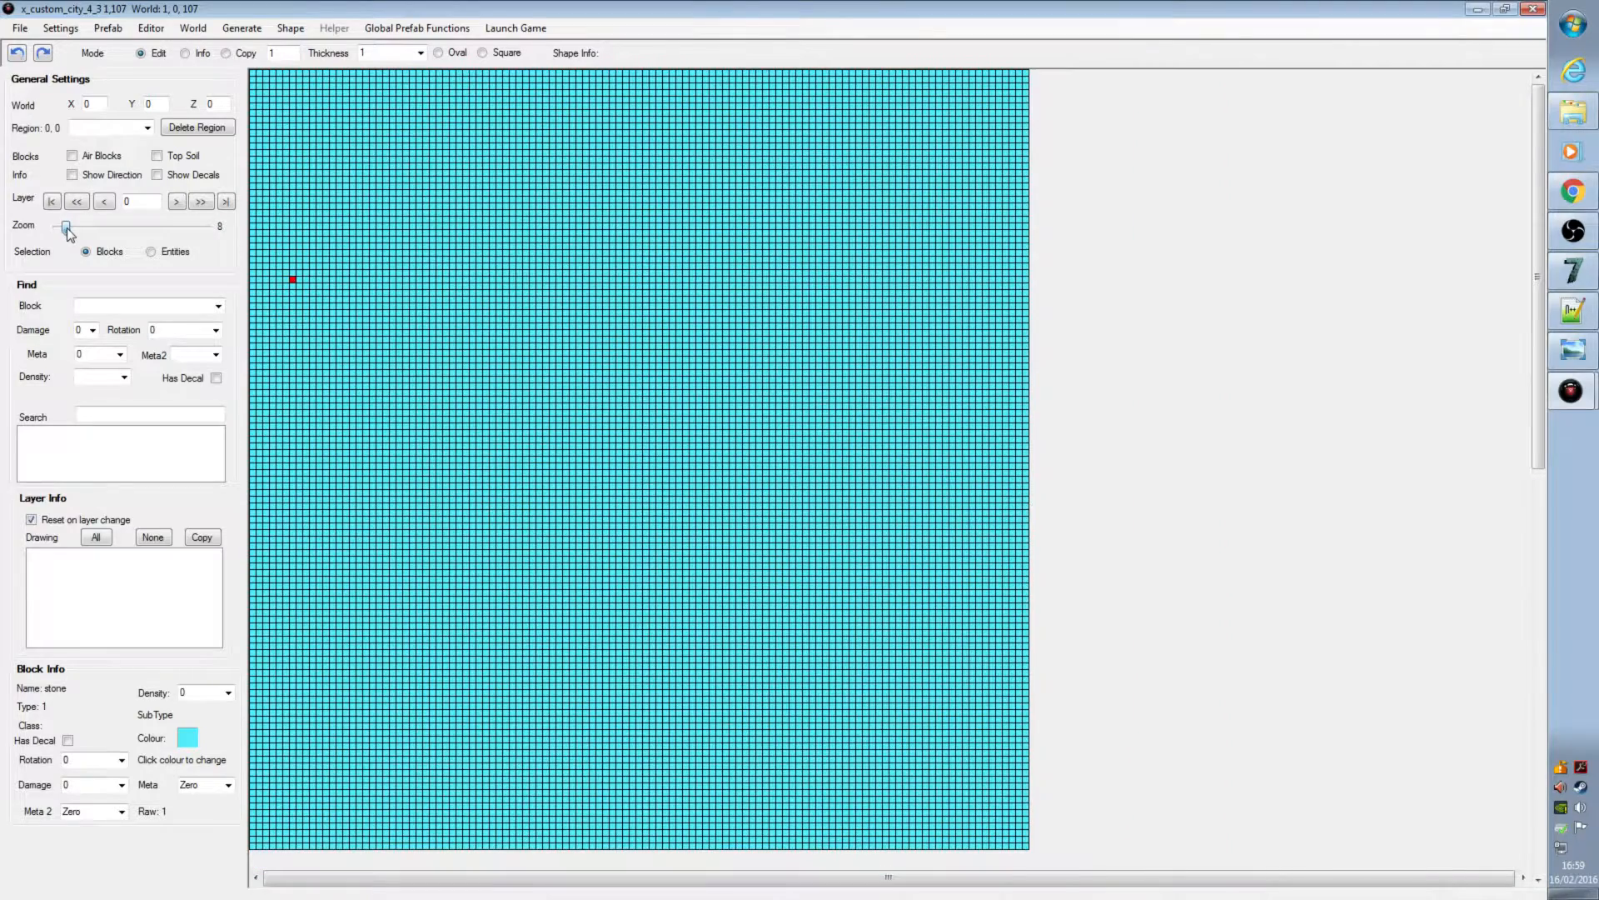
left_click(198, 203)
left_click(198, 203)
left_click(179, 203)
left_click(181, 203)
left_click(178, 202)
left_click(177, 202)
left_click(177, 203)
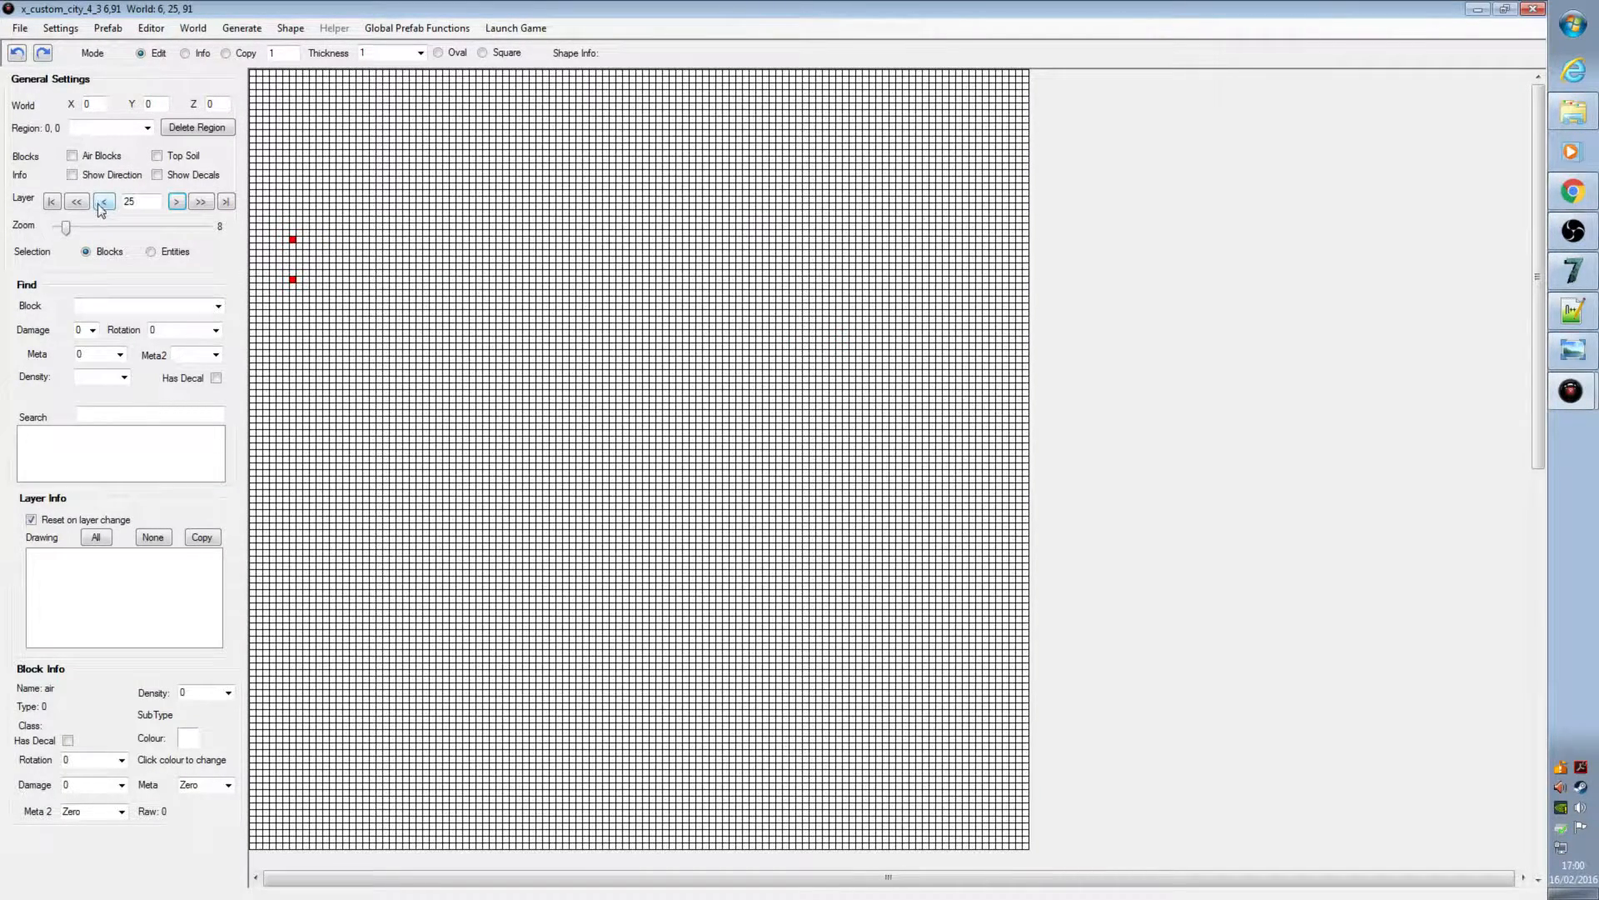
Step: Find the destroyedStone block and fill the entire grid of layer 25 with it
left_click(109, 306)
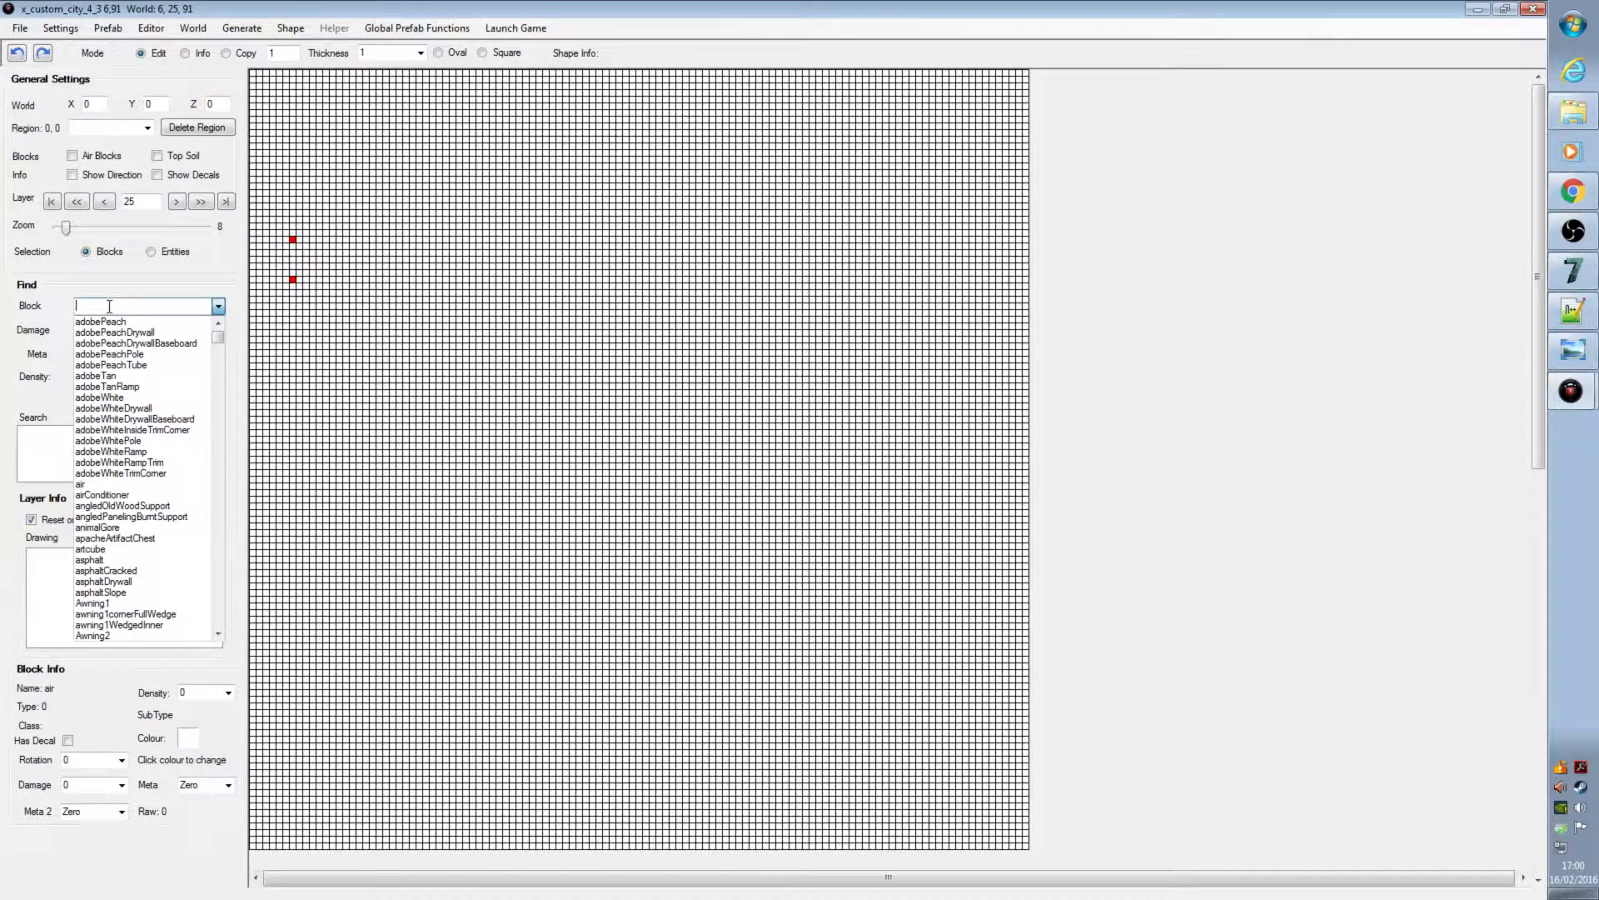
left_click(34, 407)
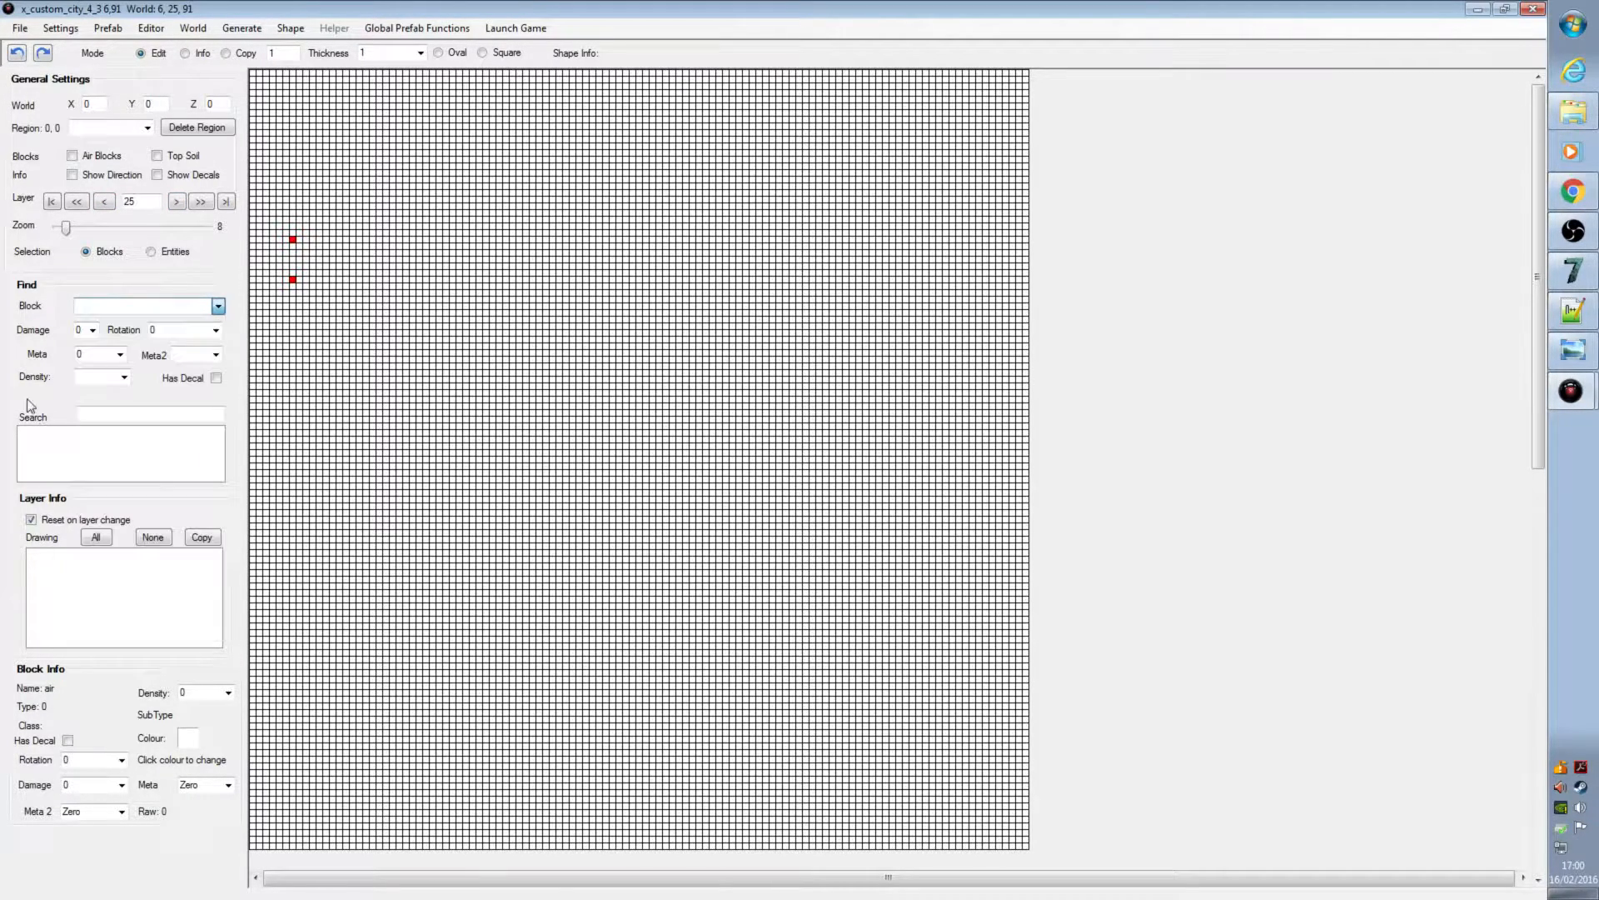
left_click(96, 415)
type("d")
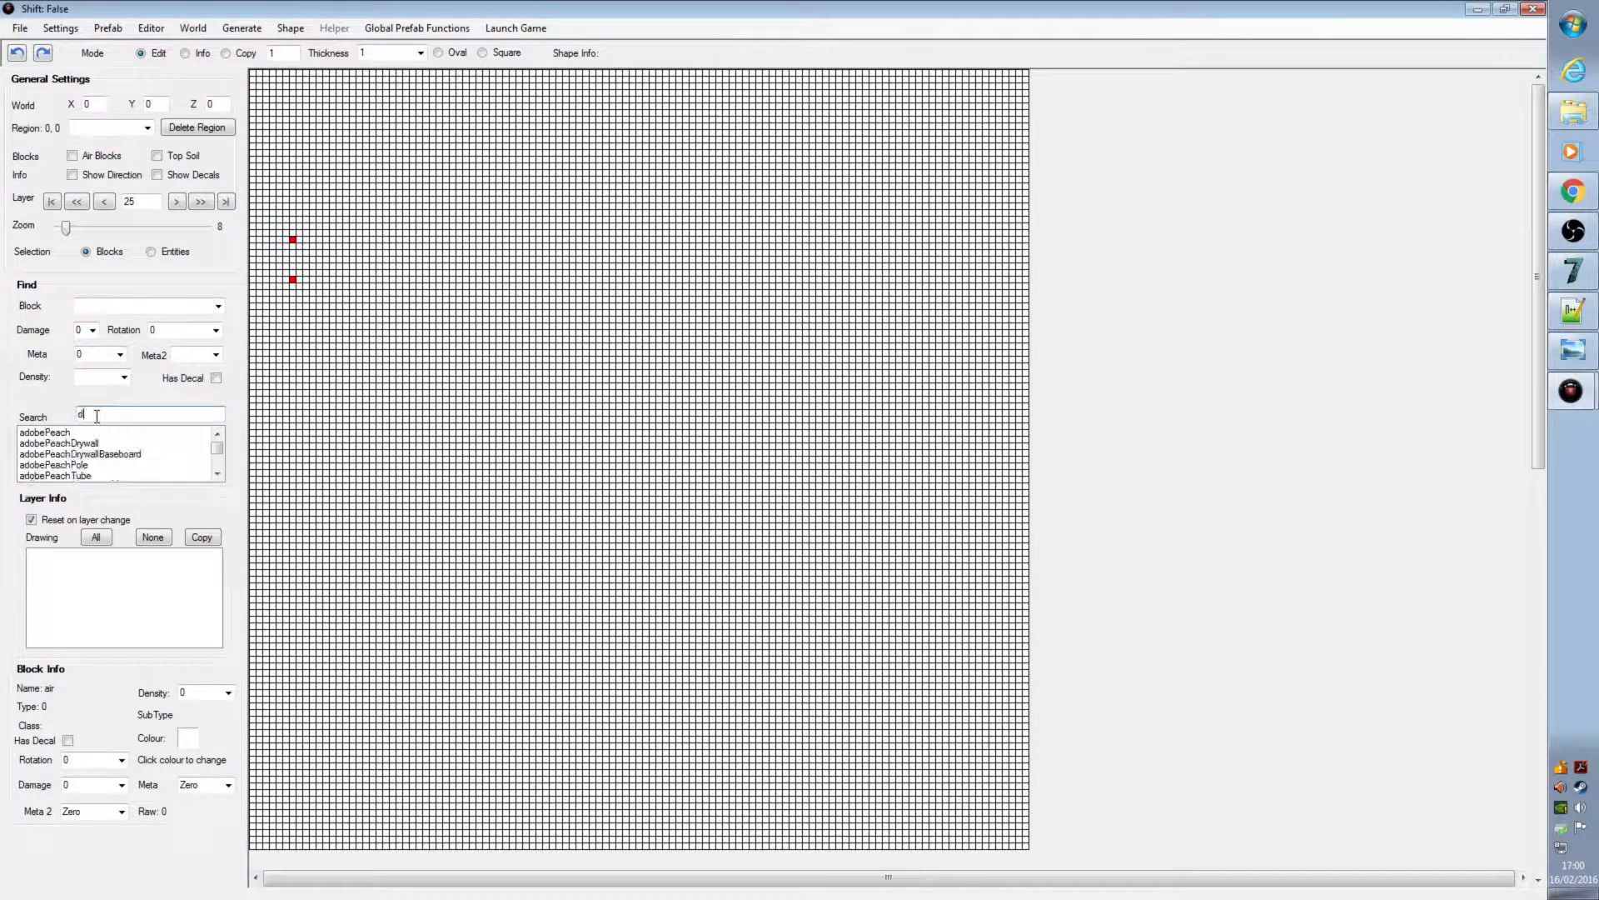
type("estroyed")
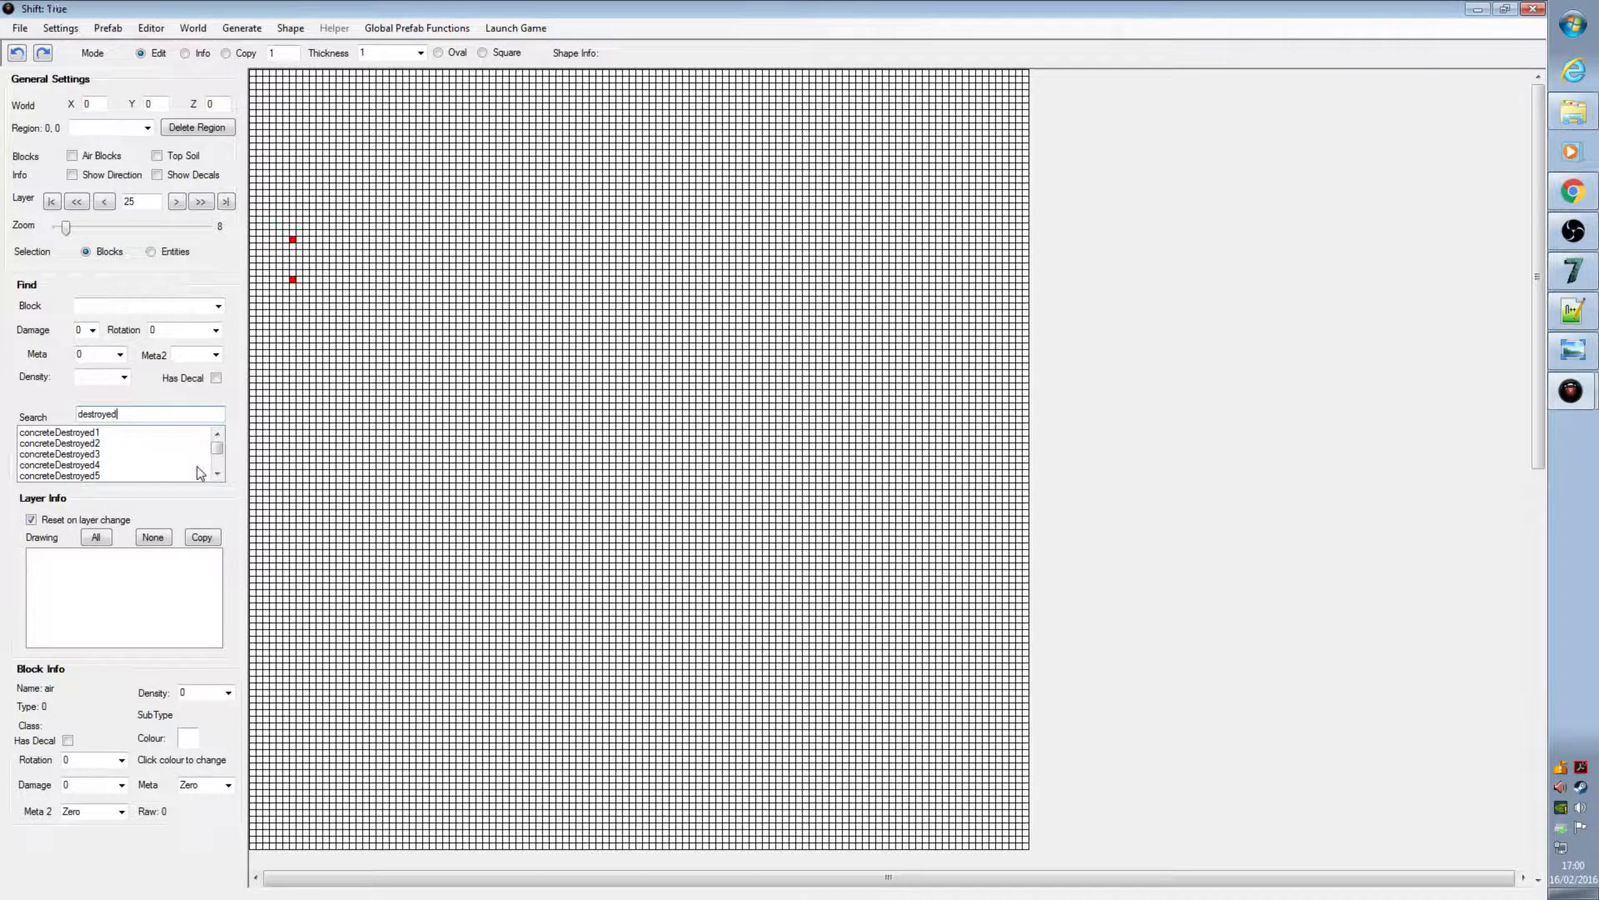
type("S")
left_click(52, 432)
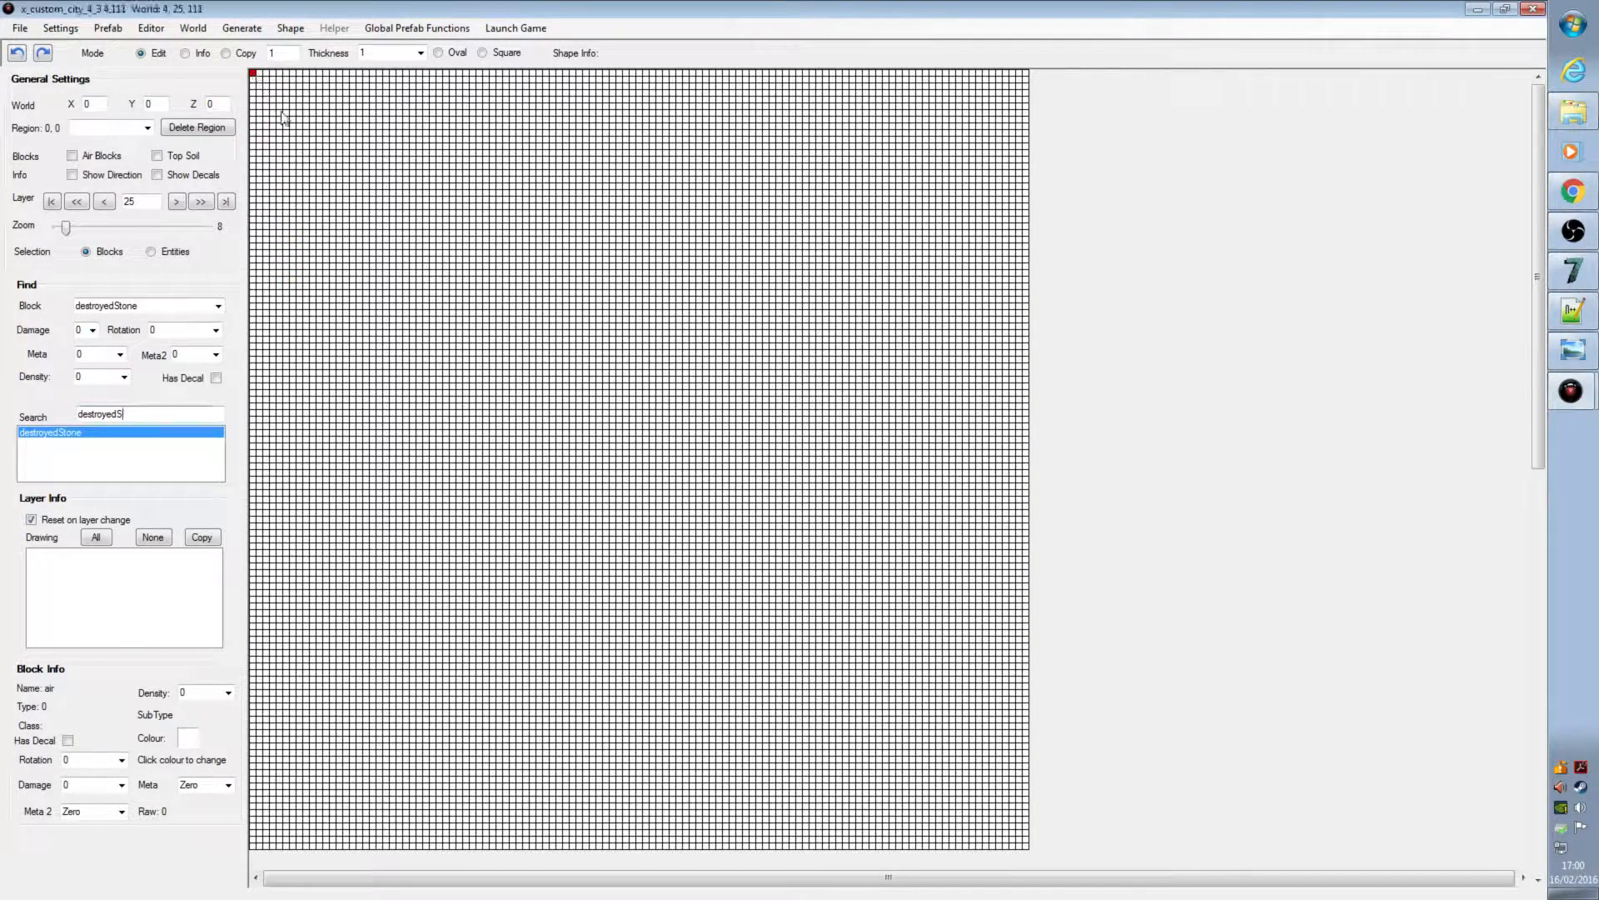
left_click_drag(255, 77, 1036, 851)
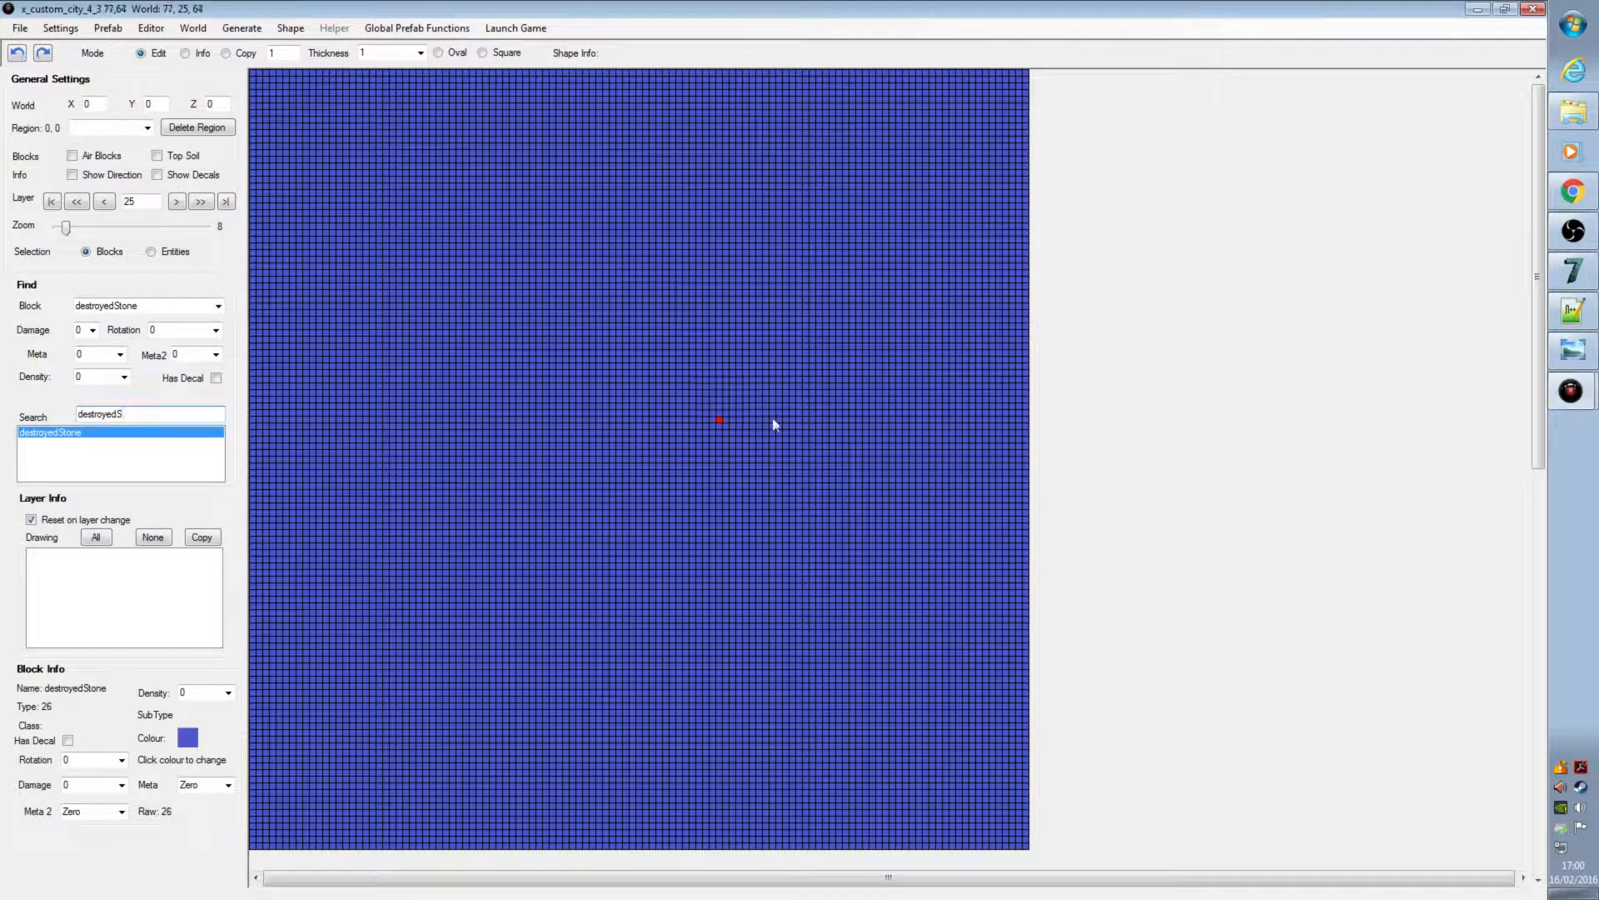
Step: Show the prefab's random world generation settings and set the height offset to -25
left_click(107, 29)
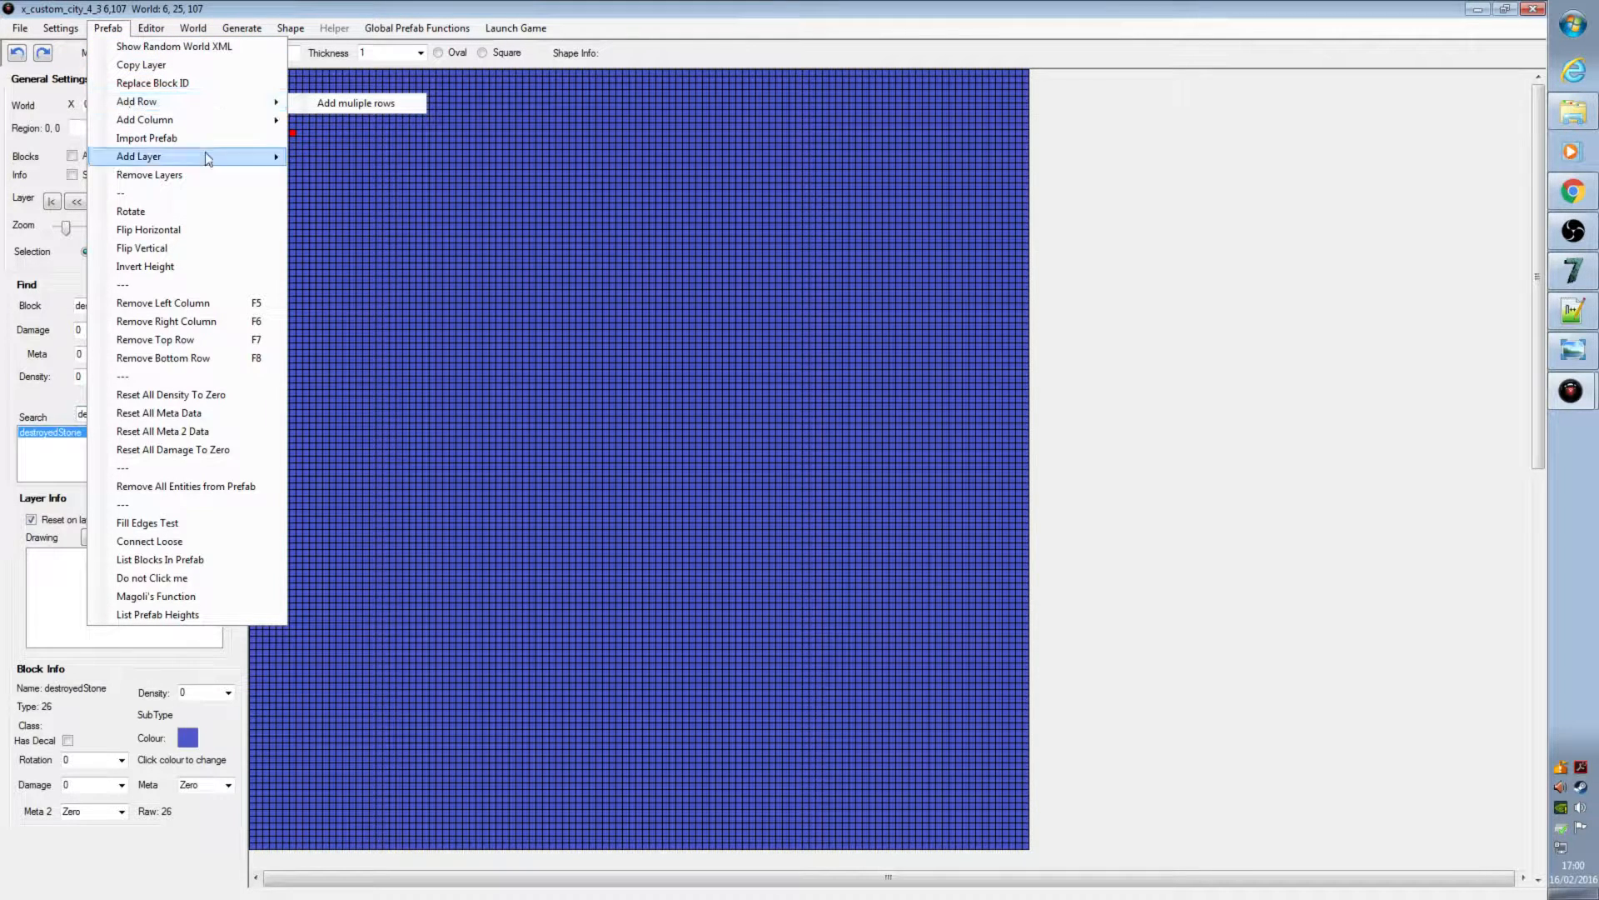
left_click(191, 64)
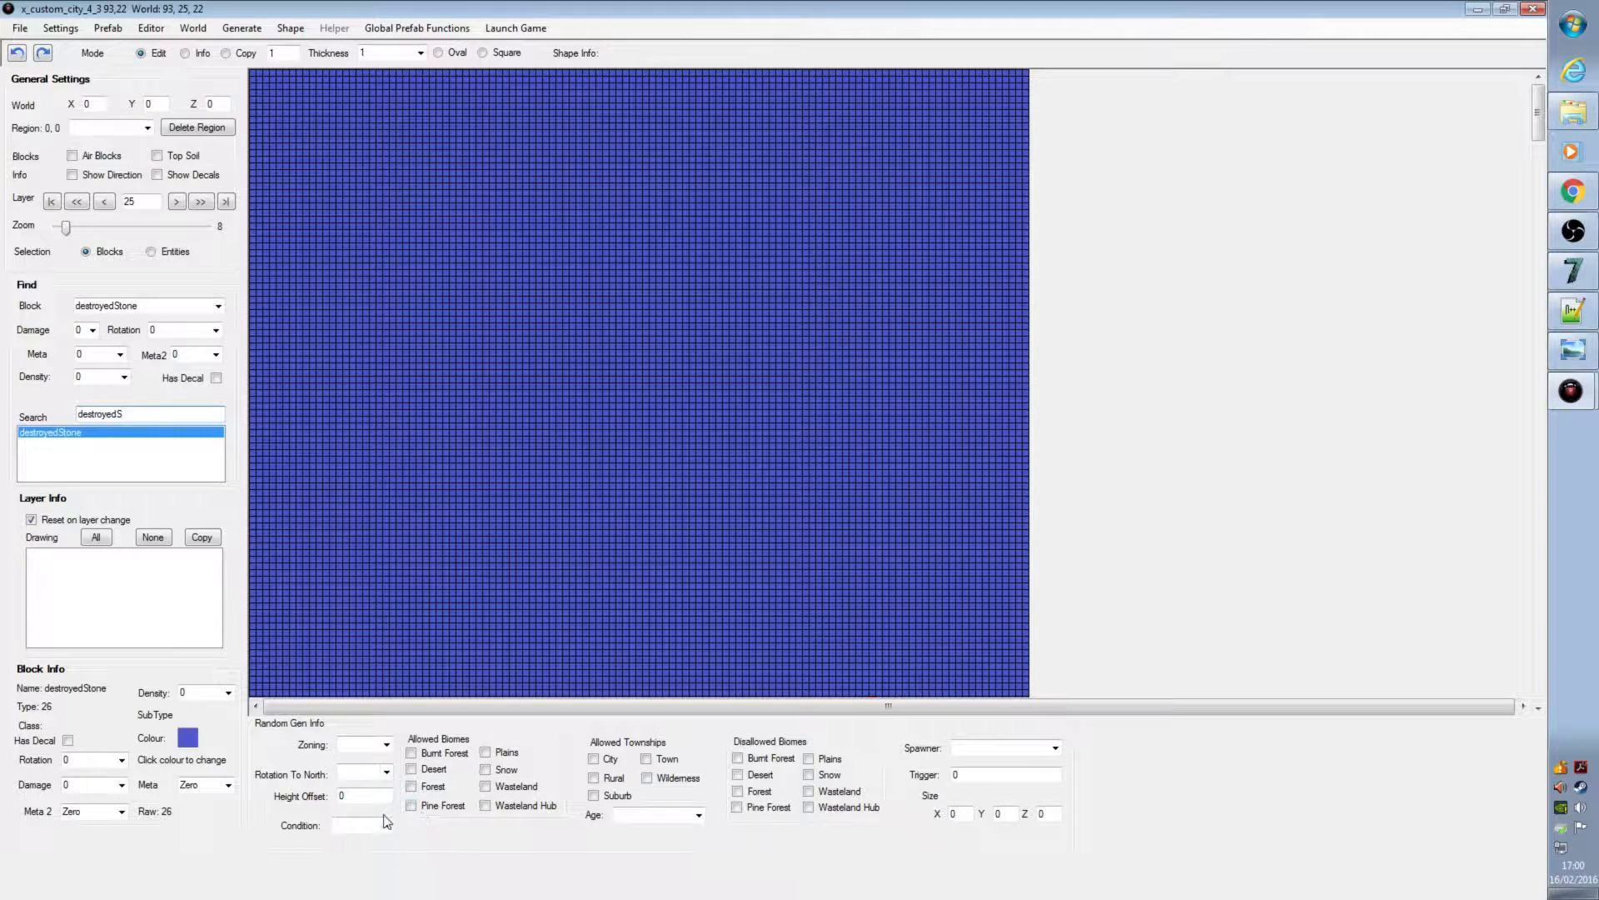
left_click(356, 798)
key("BackSpace")
type("-2")
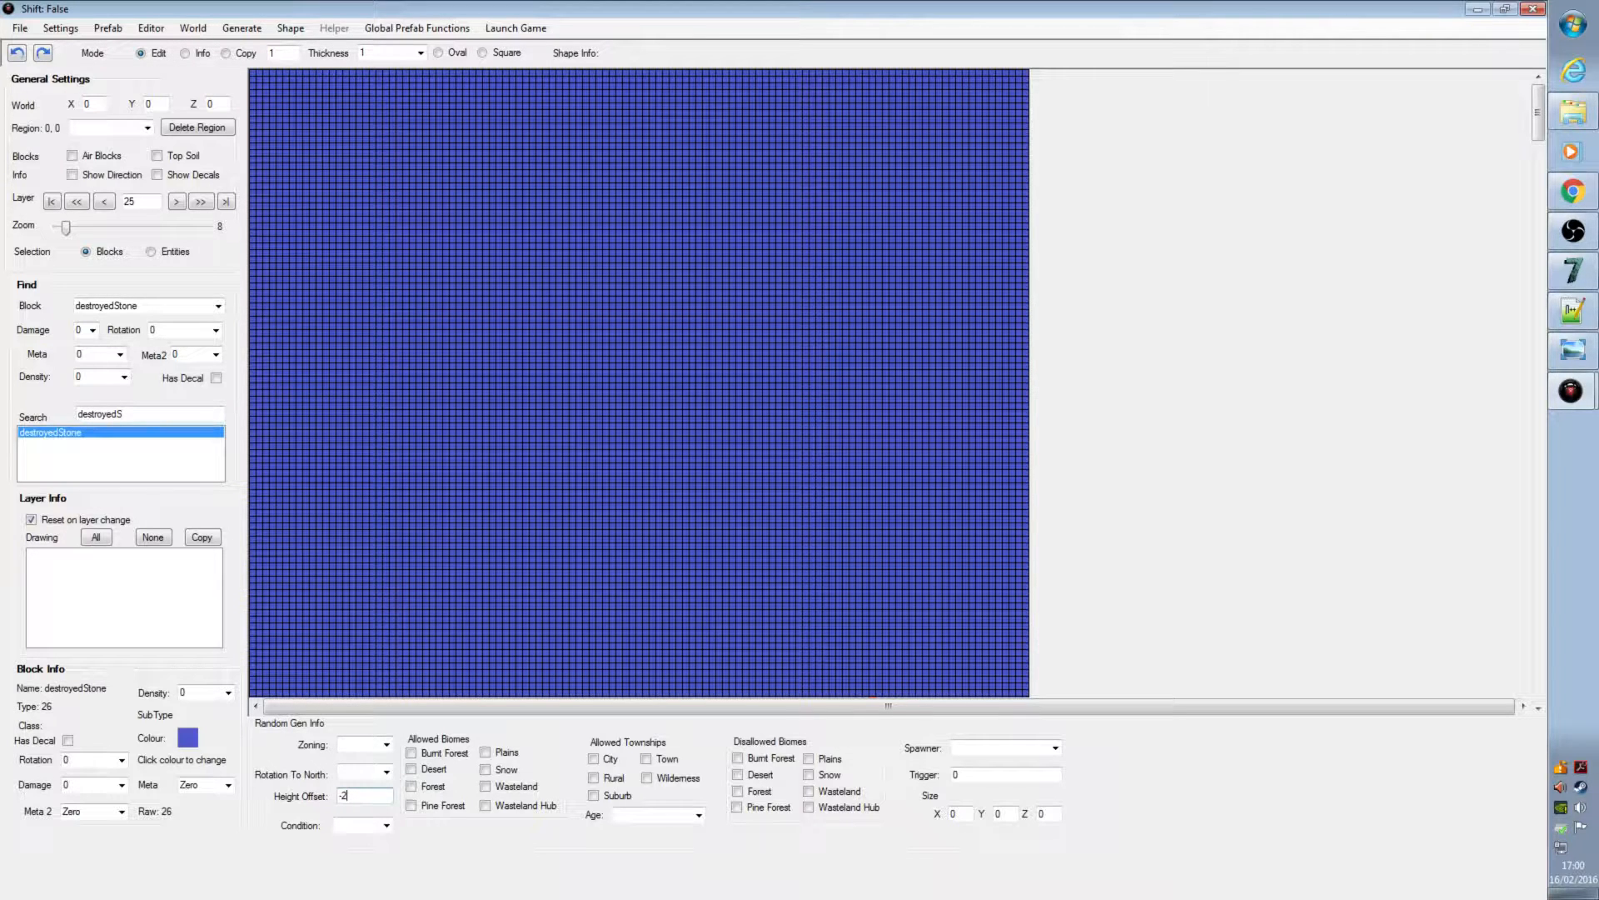
type("5")
Step: Save the prefab x_custom_city_4_3, accepting the automatic density reset
left_click(20, 27)
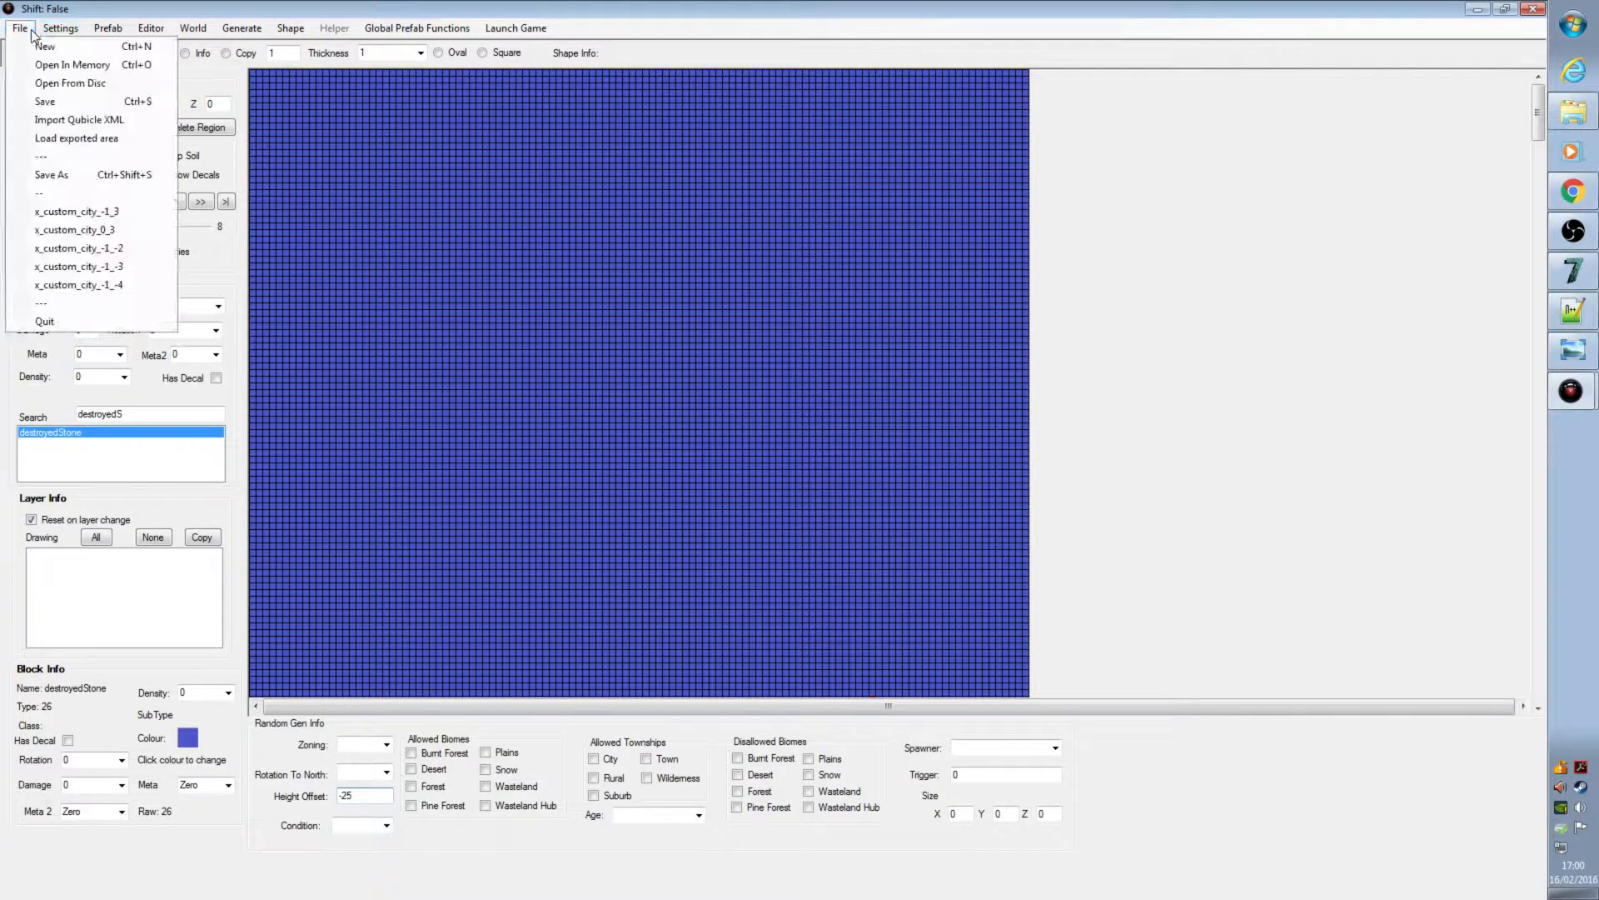
left_click(57, 103)
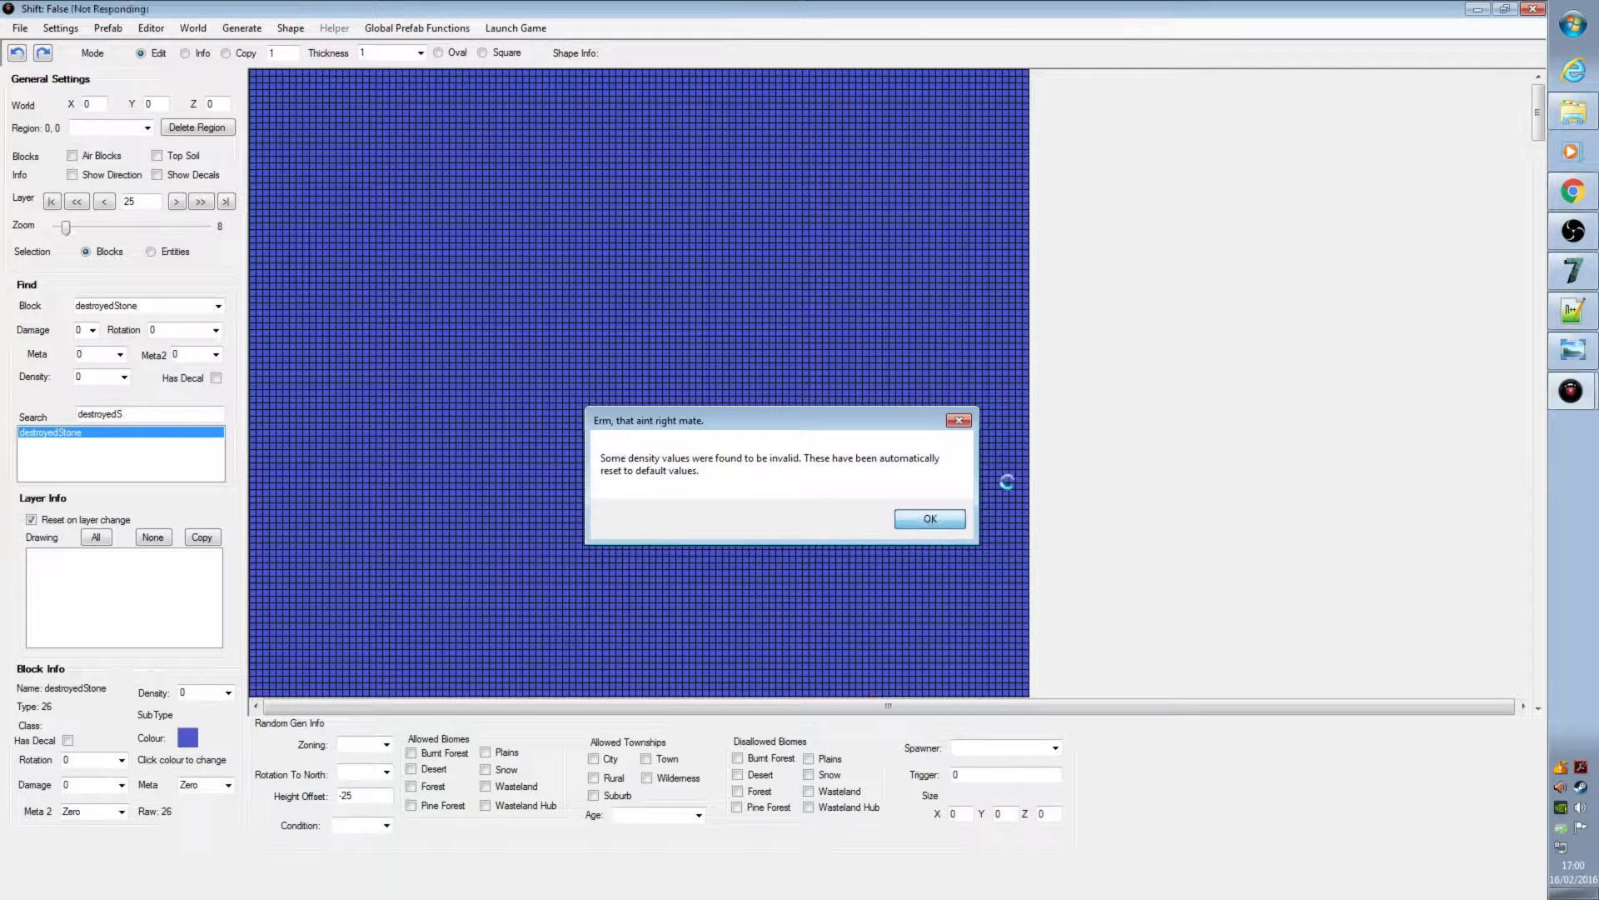
left_click(930, 517)
left_click(1099, 243)
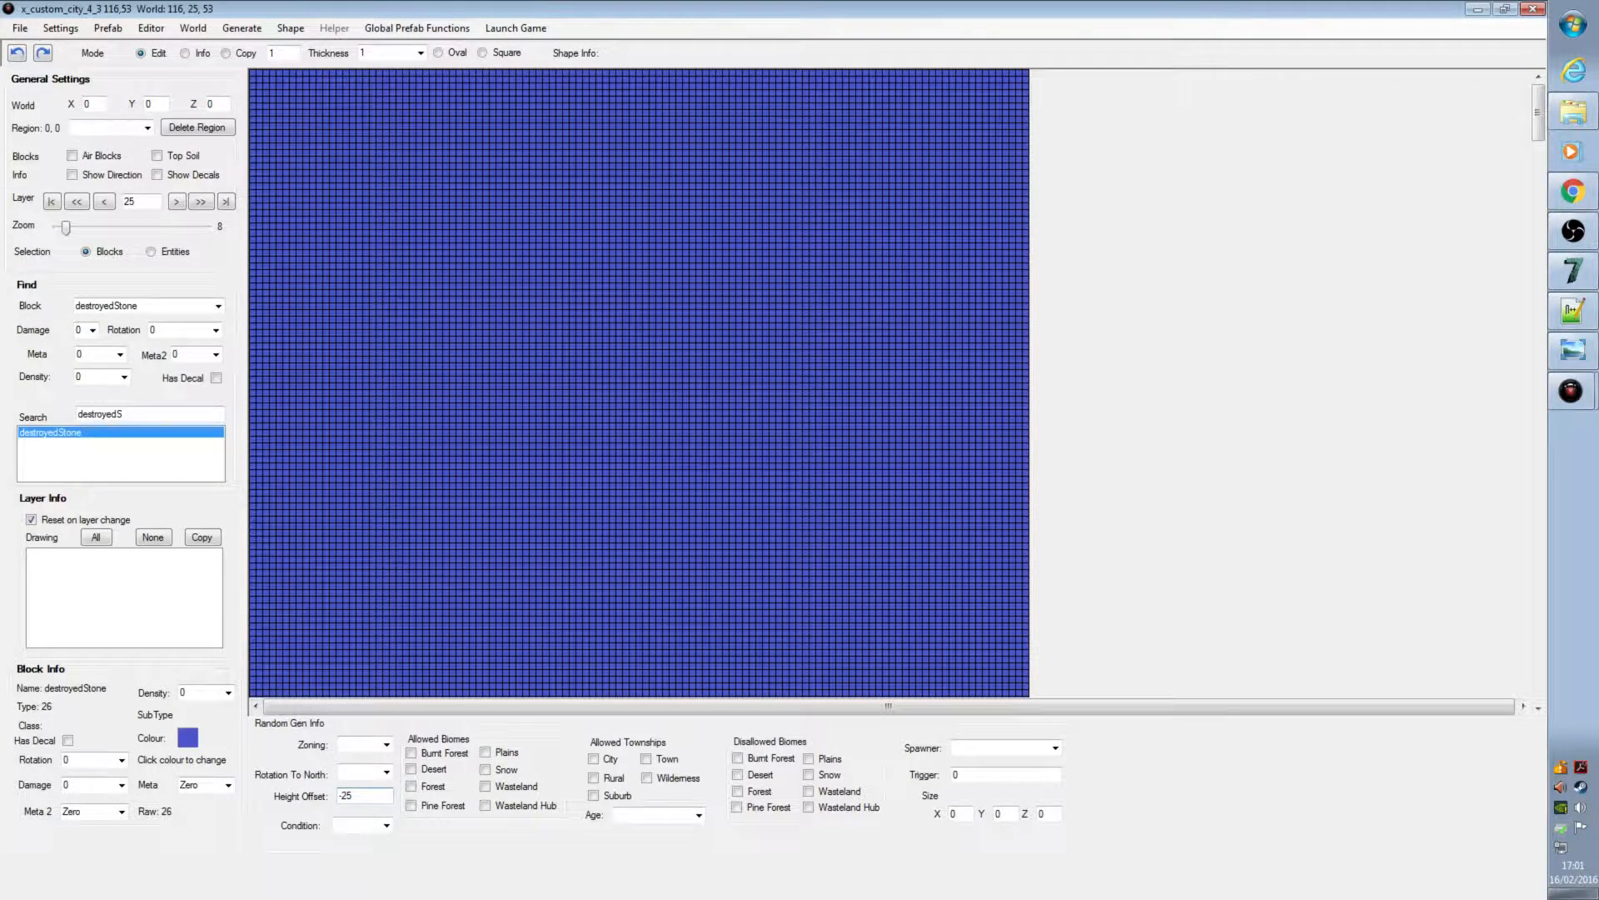
Step: Check the gridmap image beside the restored editor window and save a copy of the prefab as x_custom_city_4_2
left_click(1509, 12)
left_click(1190, 424)
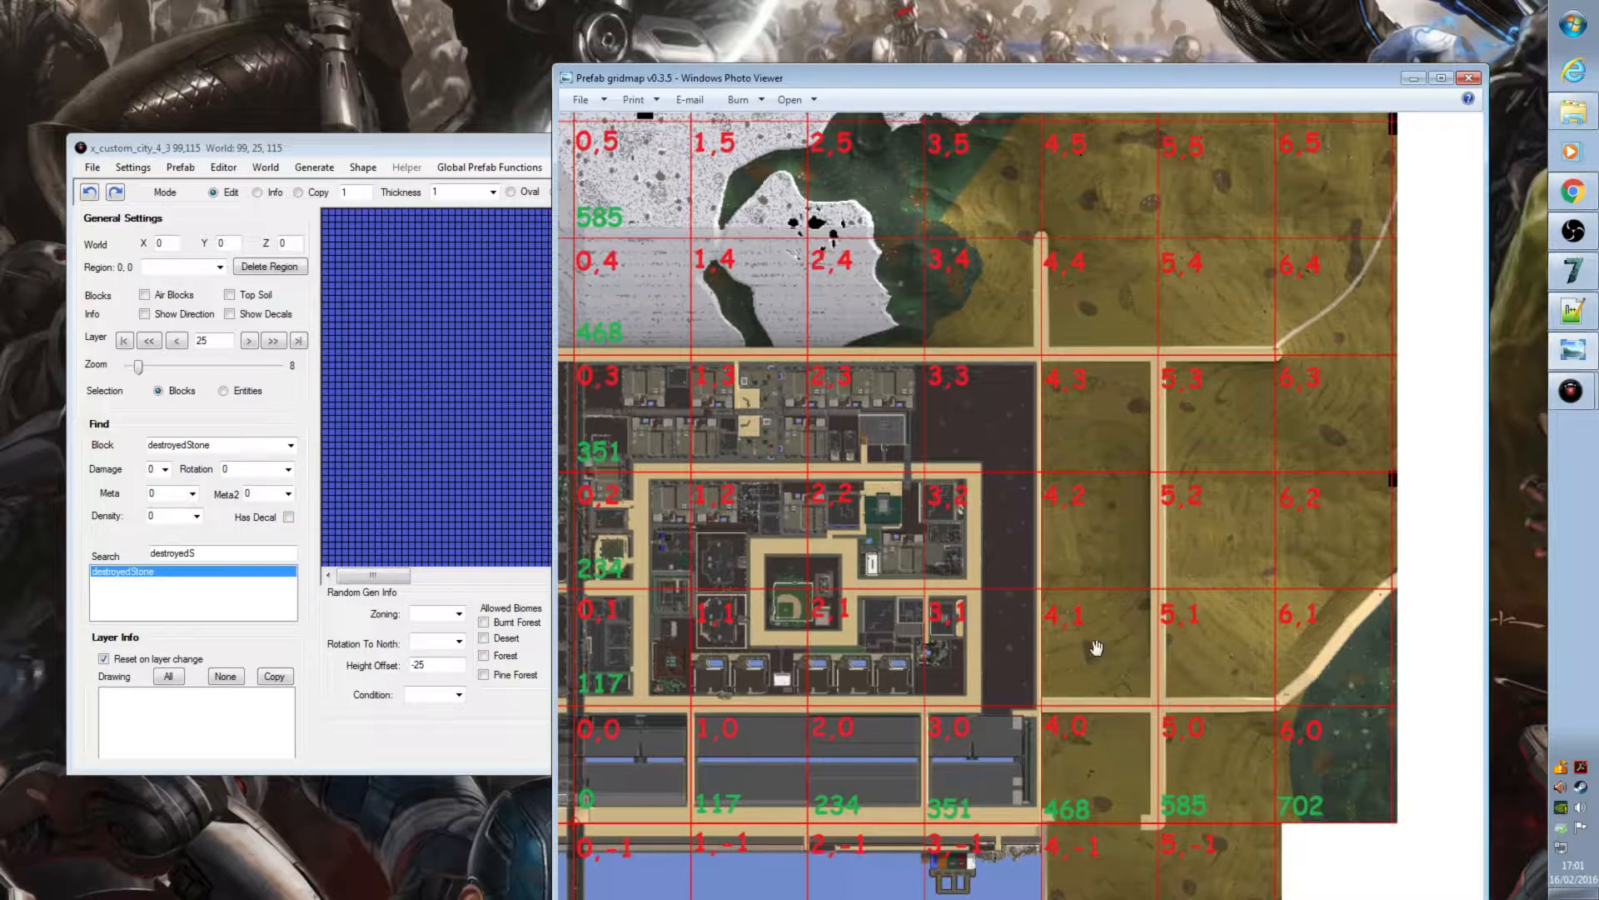
left_click(303, 149)
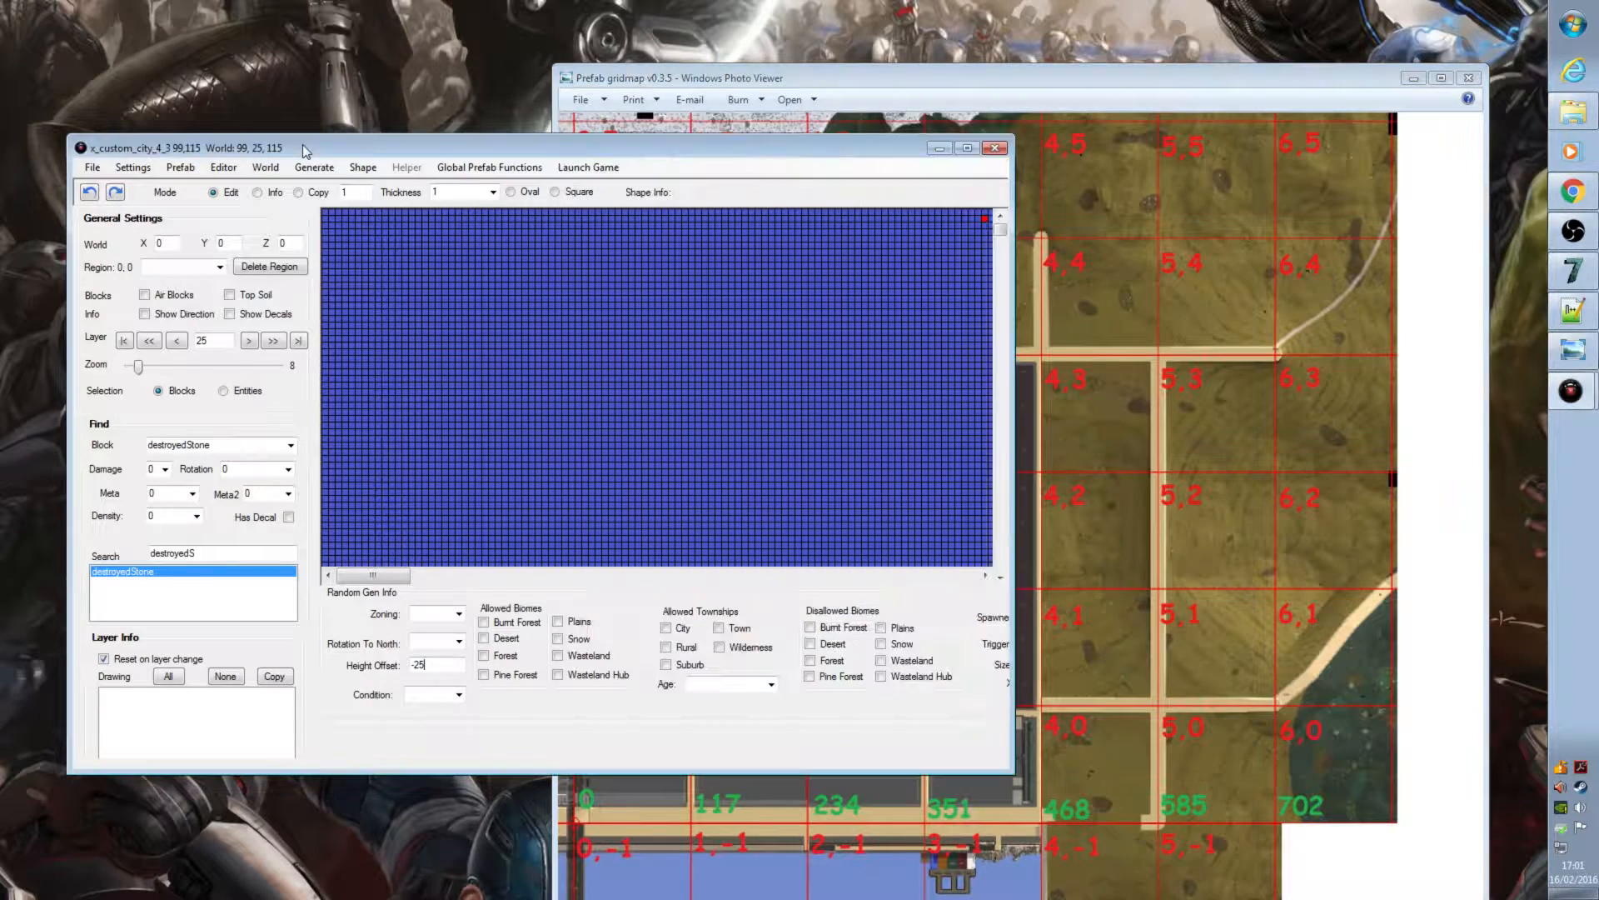
left_click(93, 166)
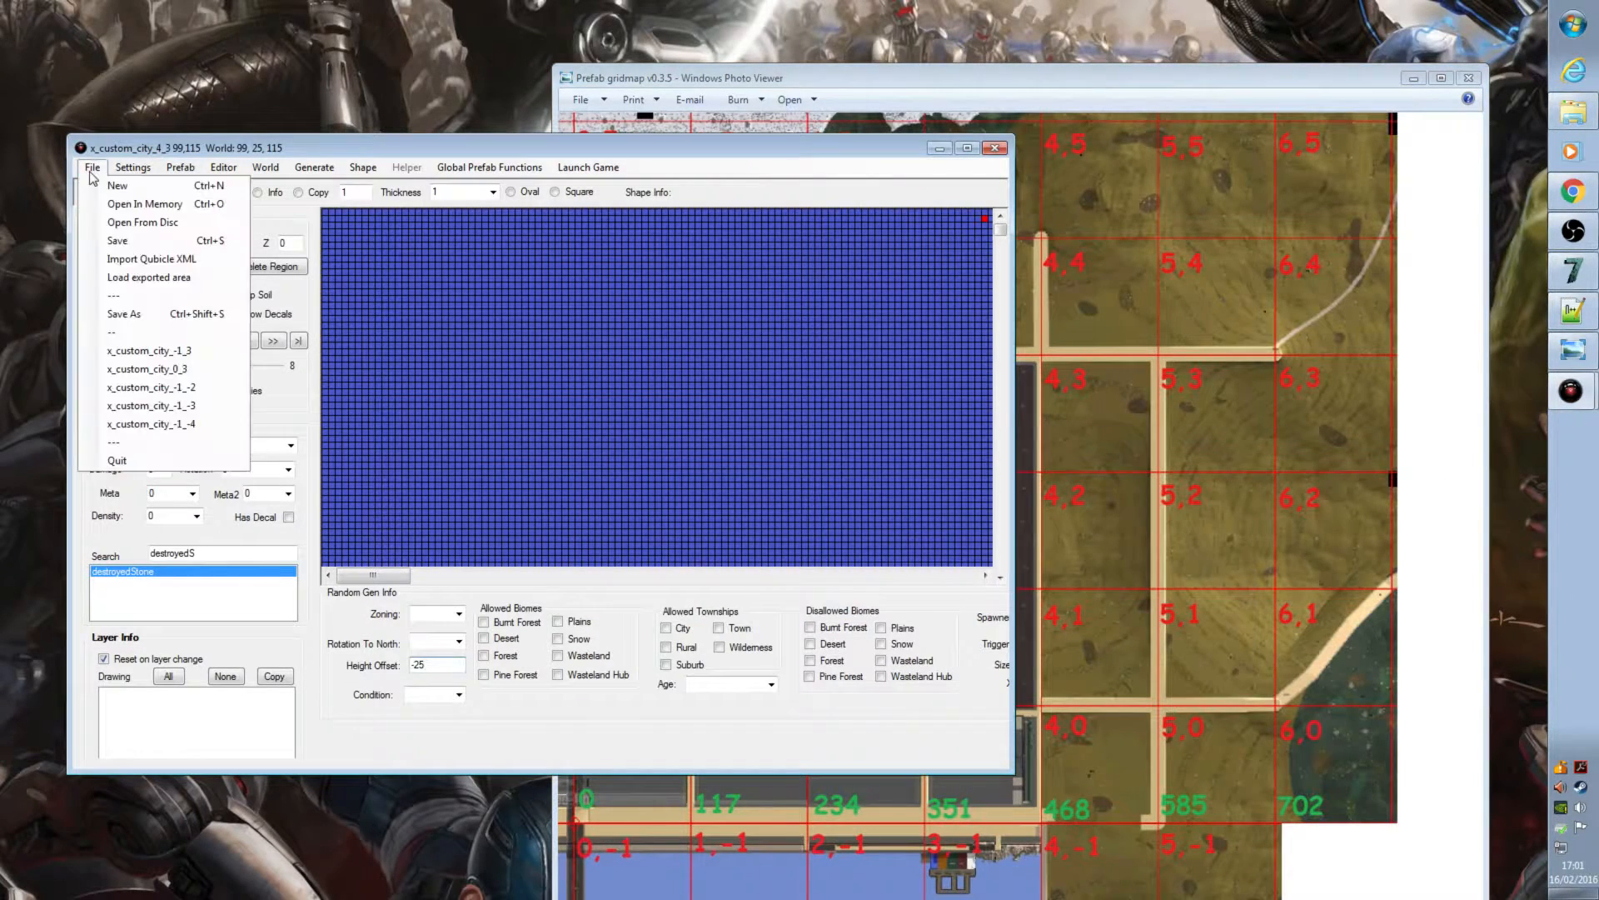
left_click(164, 315)
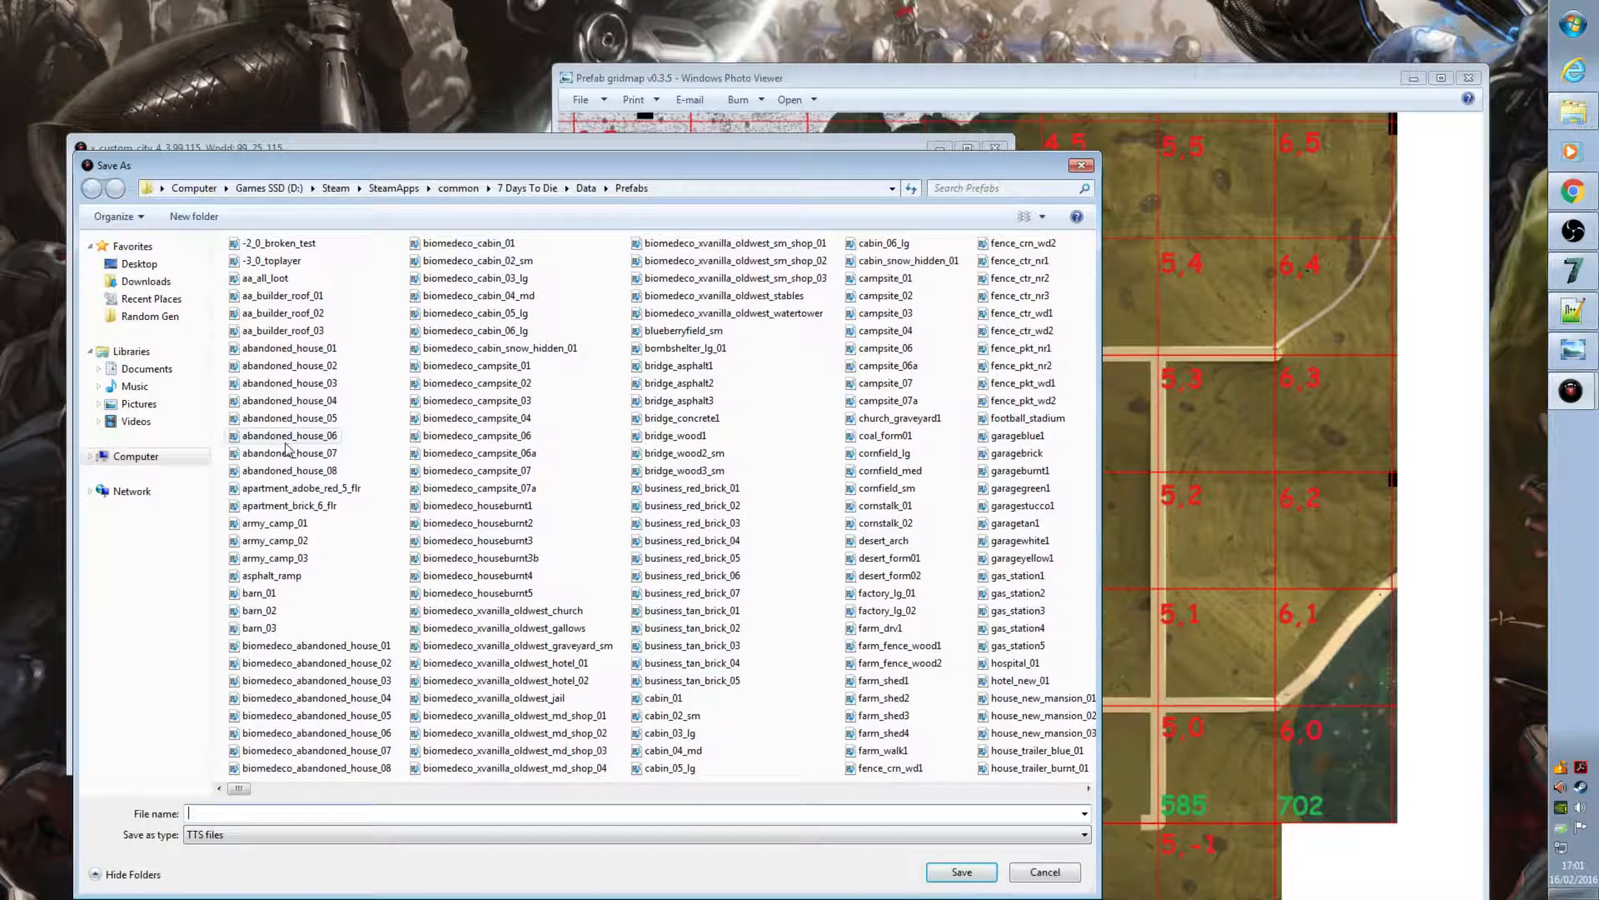
type("x_")
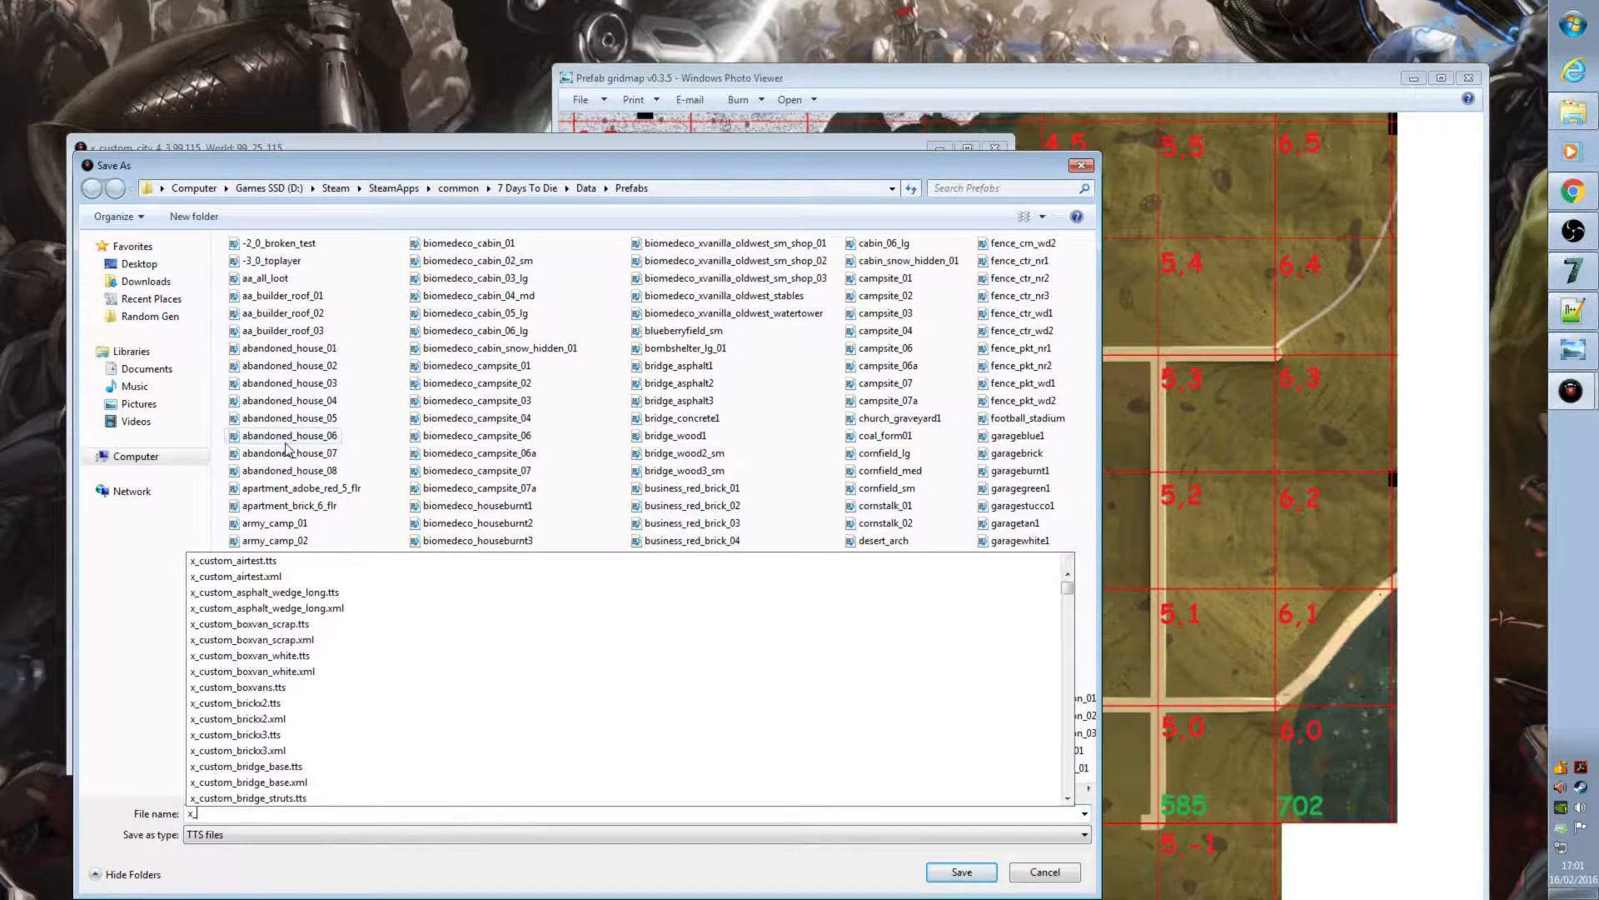
type("custom_city")
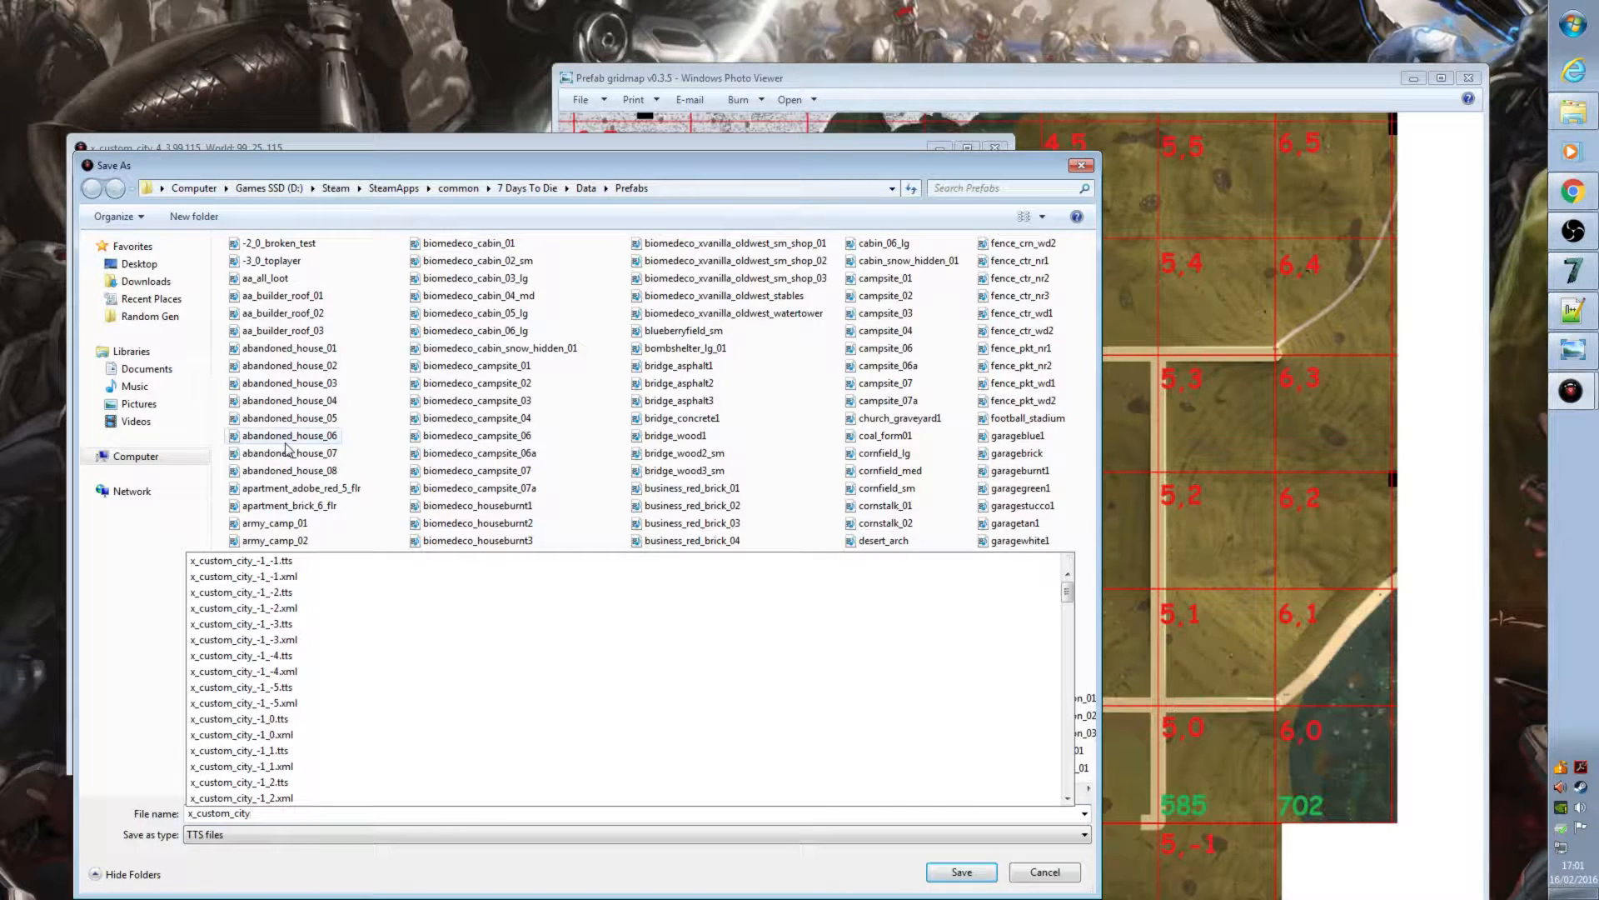
type("_")
left_click_drag(922, 171, 857, 141)
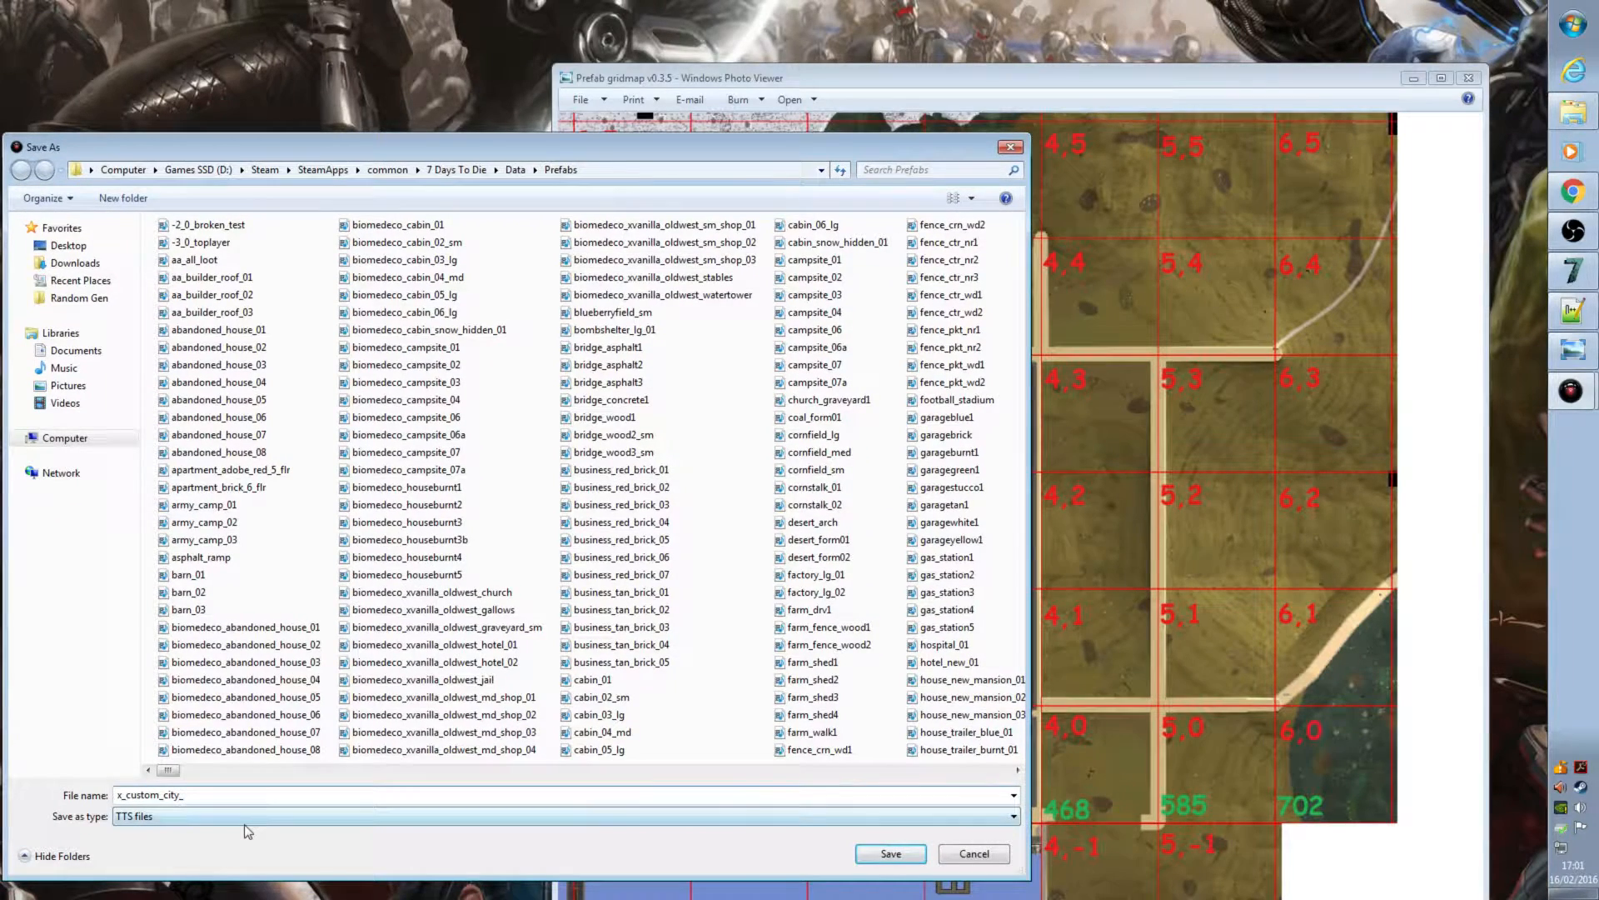
type("4_2")
left_click(889, 855)
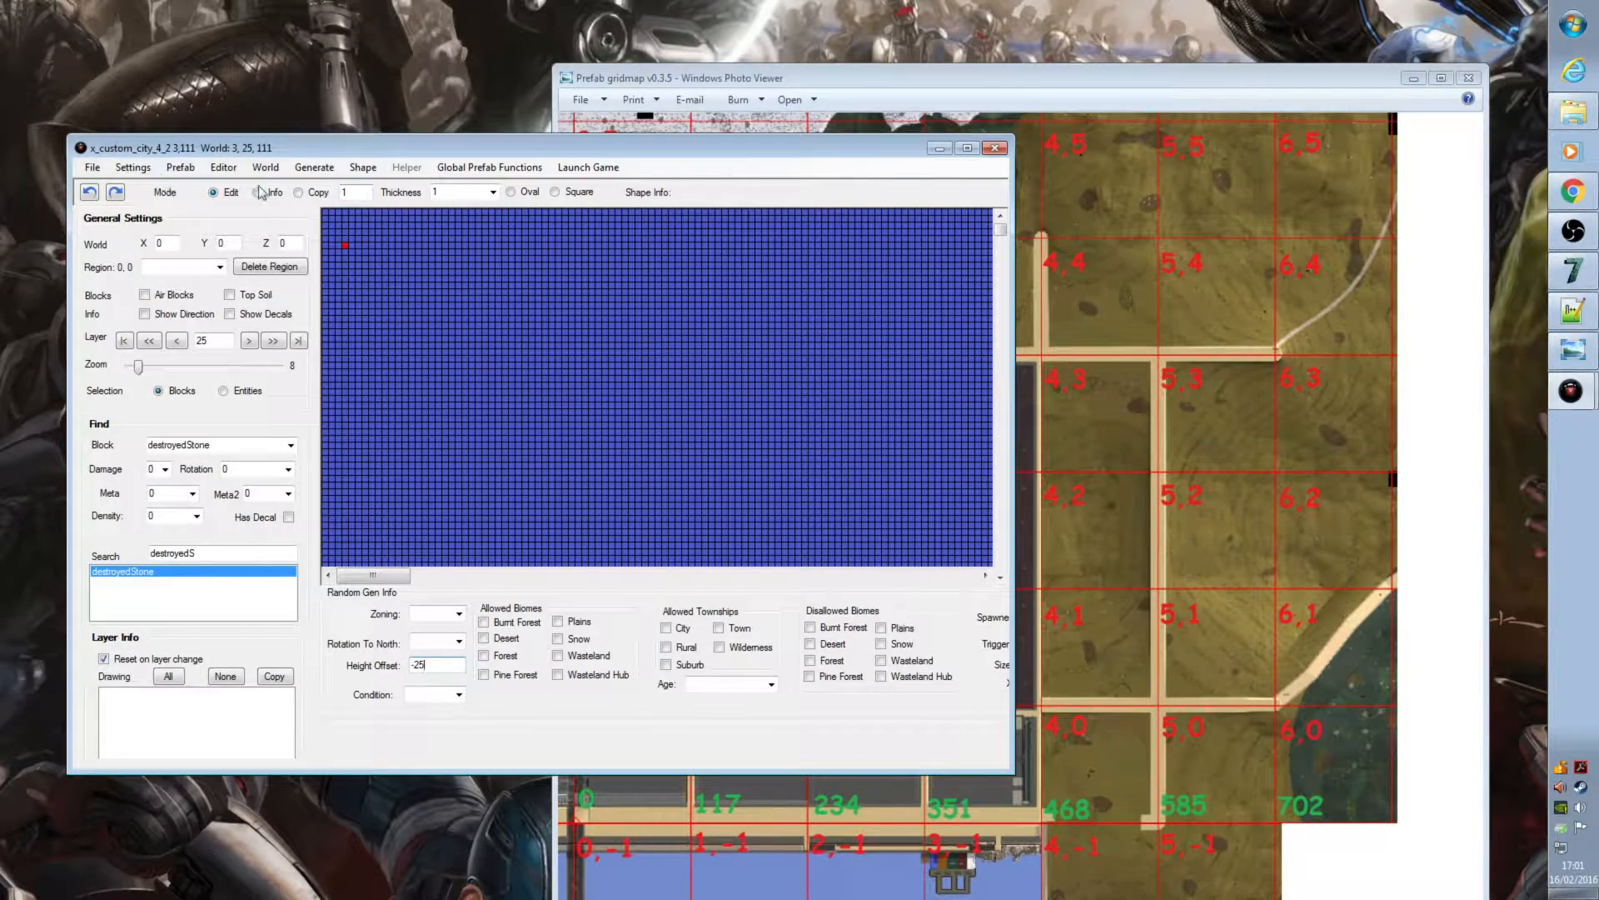
Step: Save another copy of the prefab as x_custom_city_4_1
left_click(92, 166)
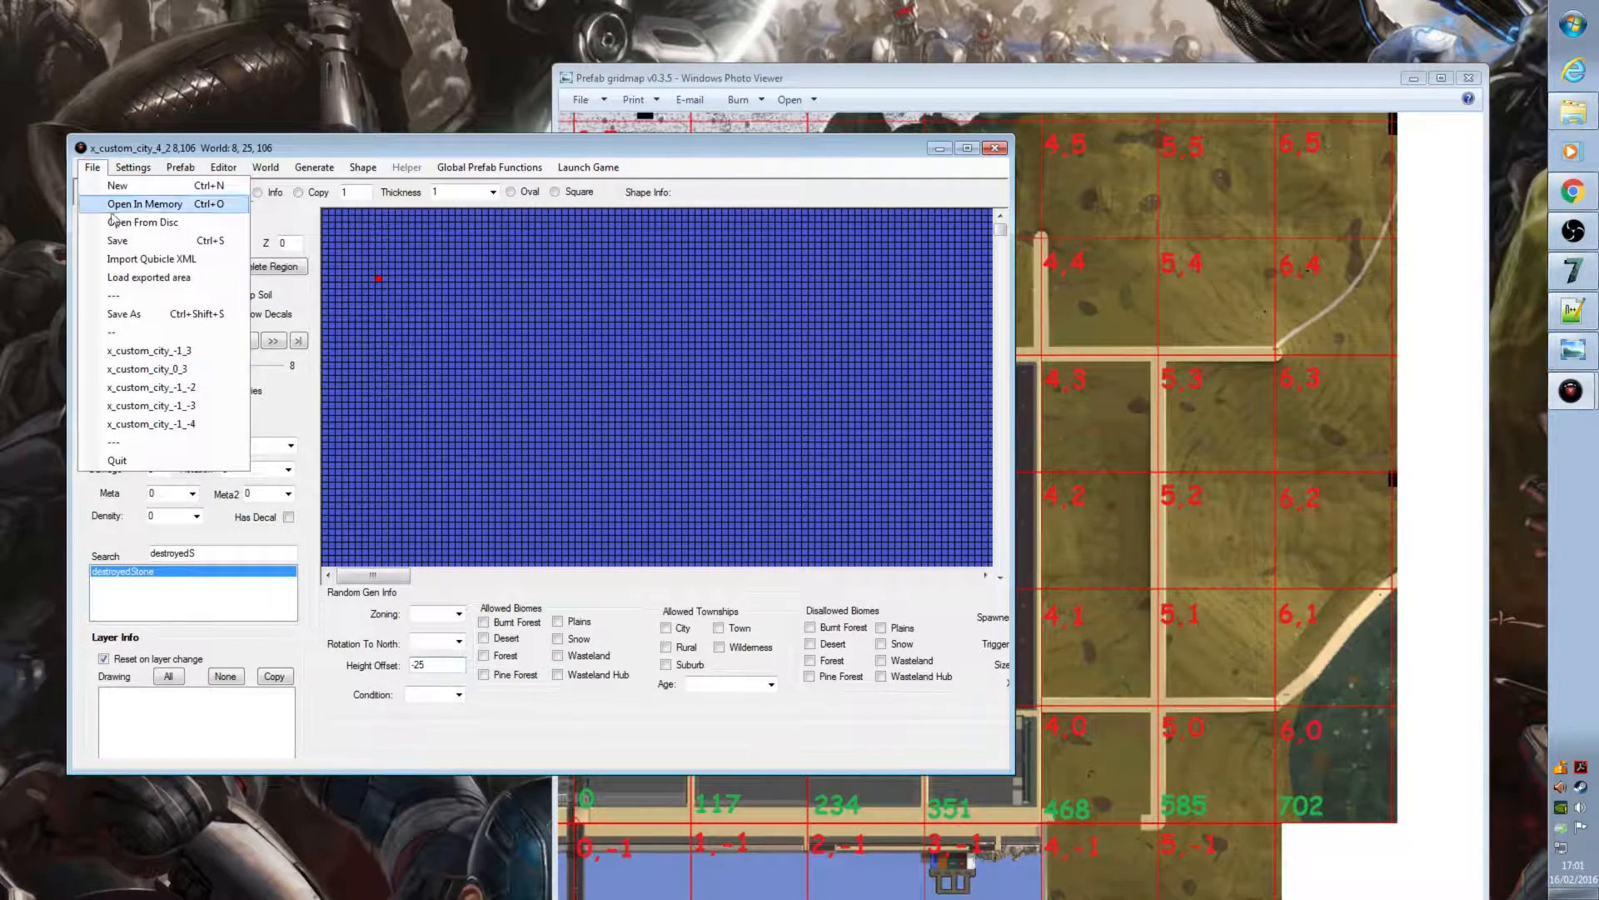
left_click(151, 322)
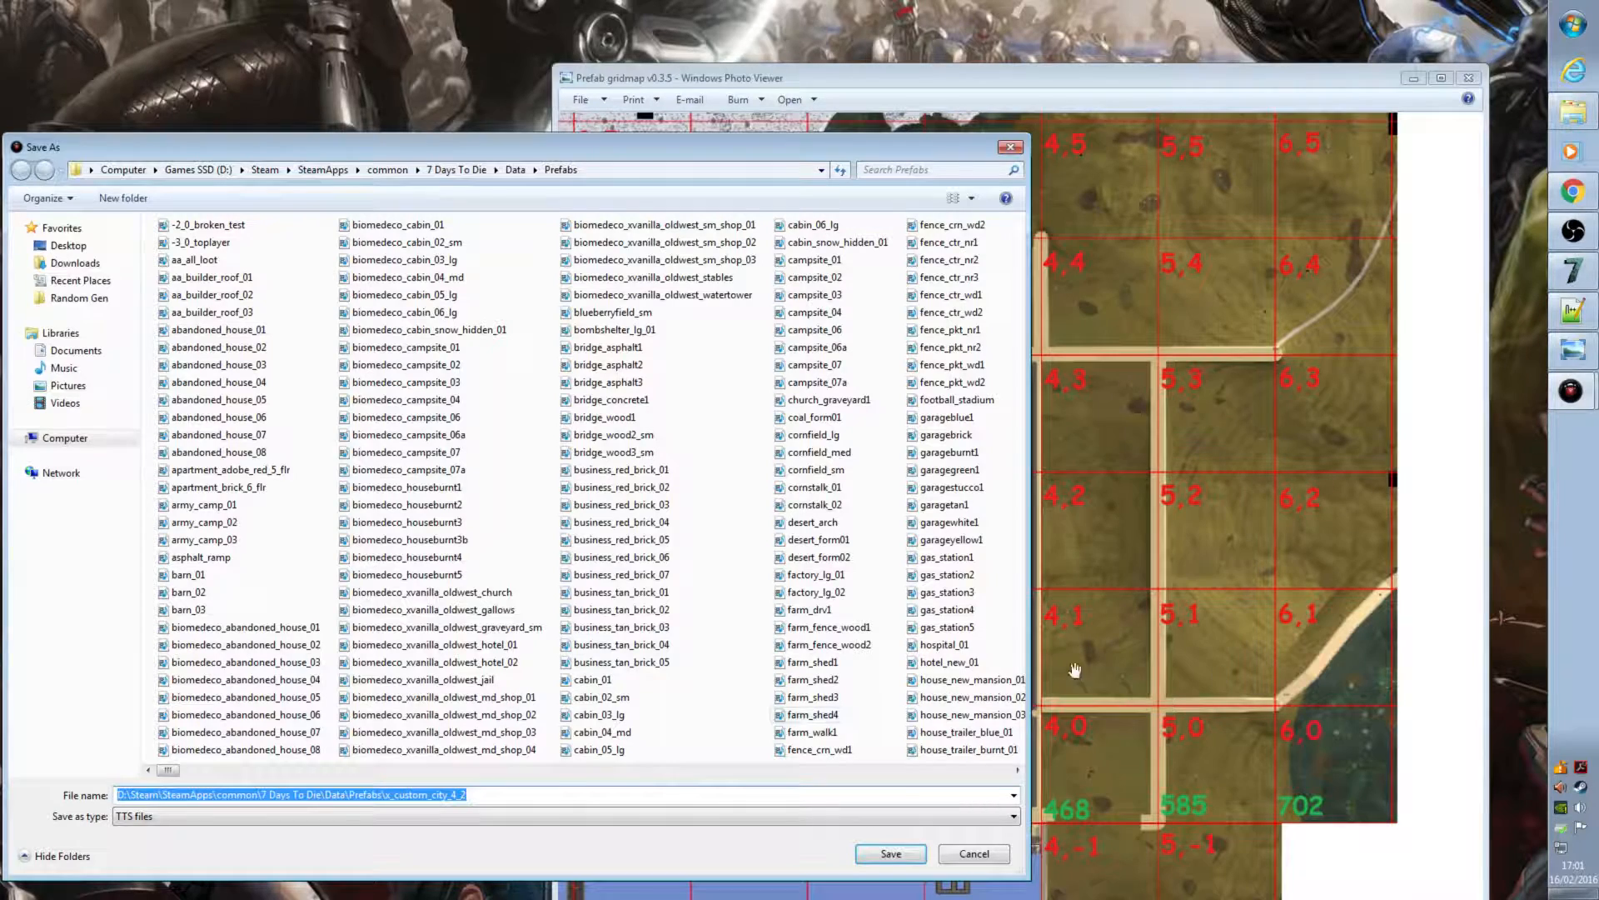
type("x")
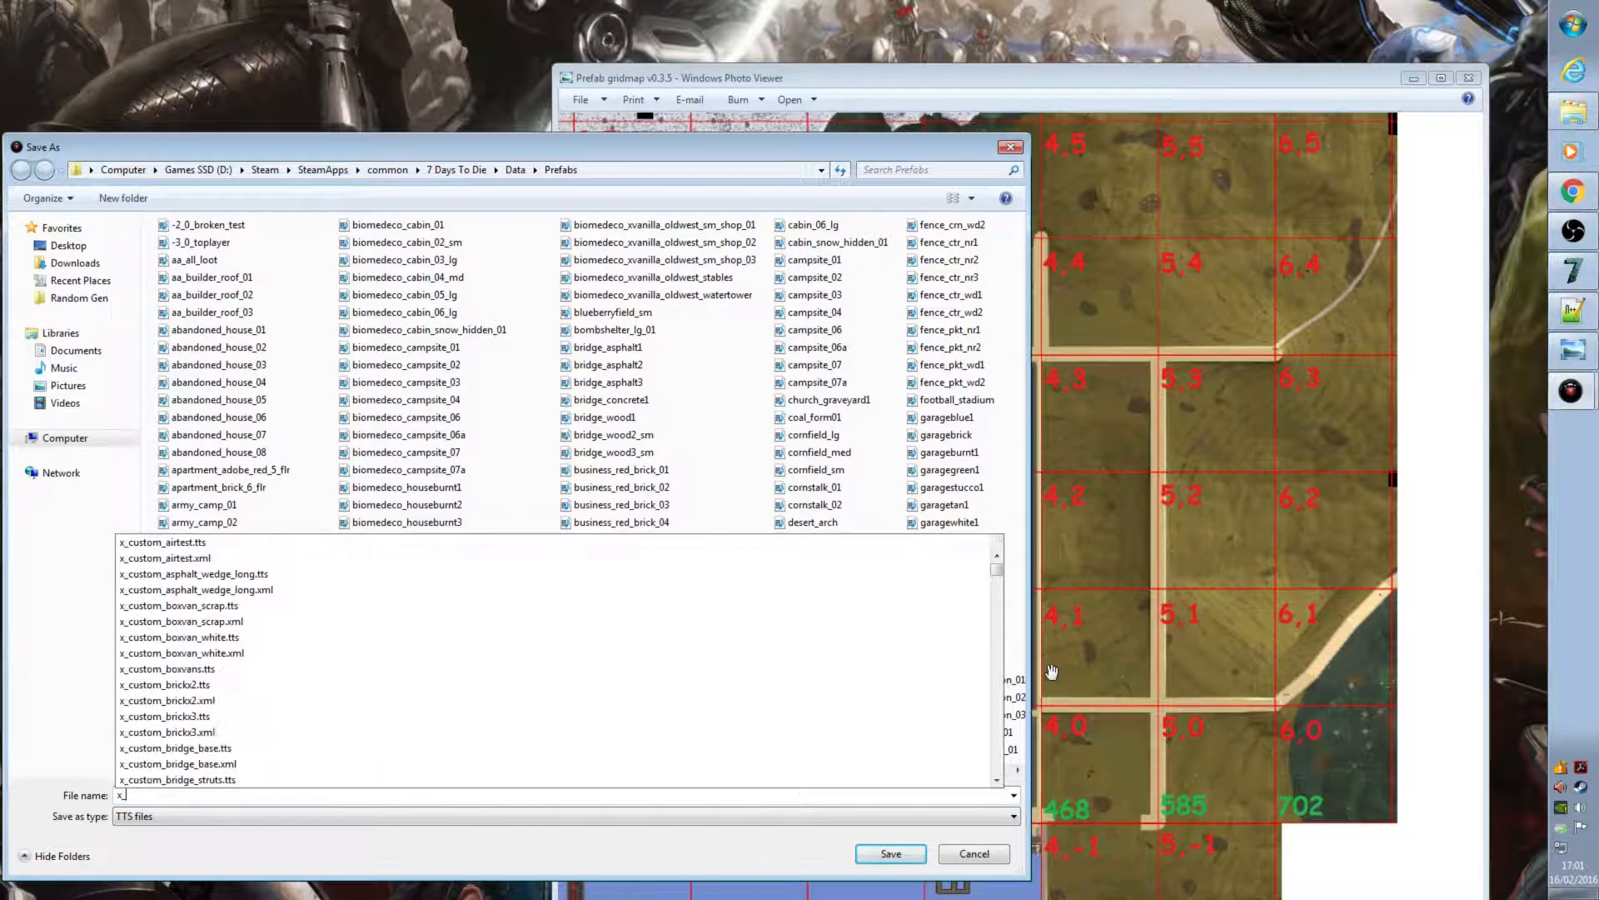
type("_custom_c")
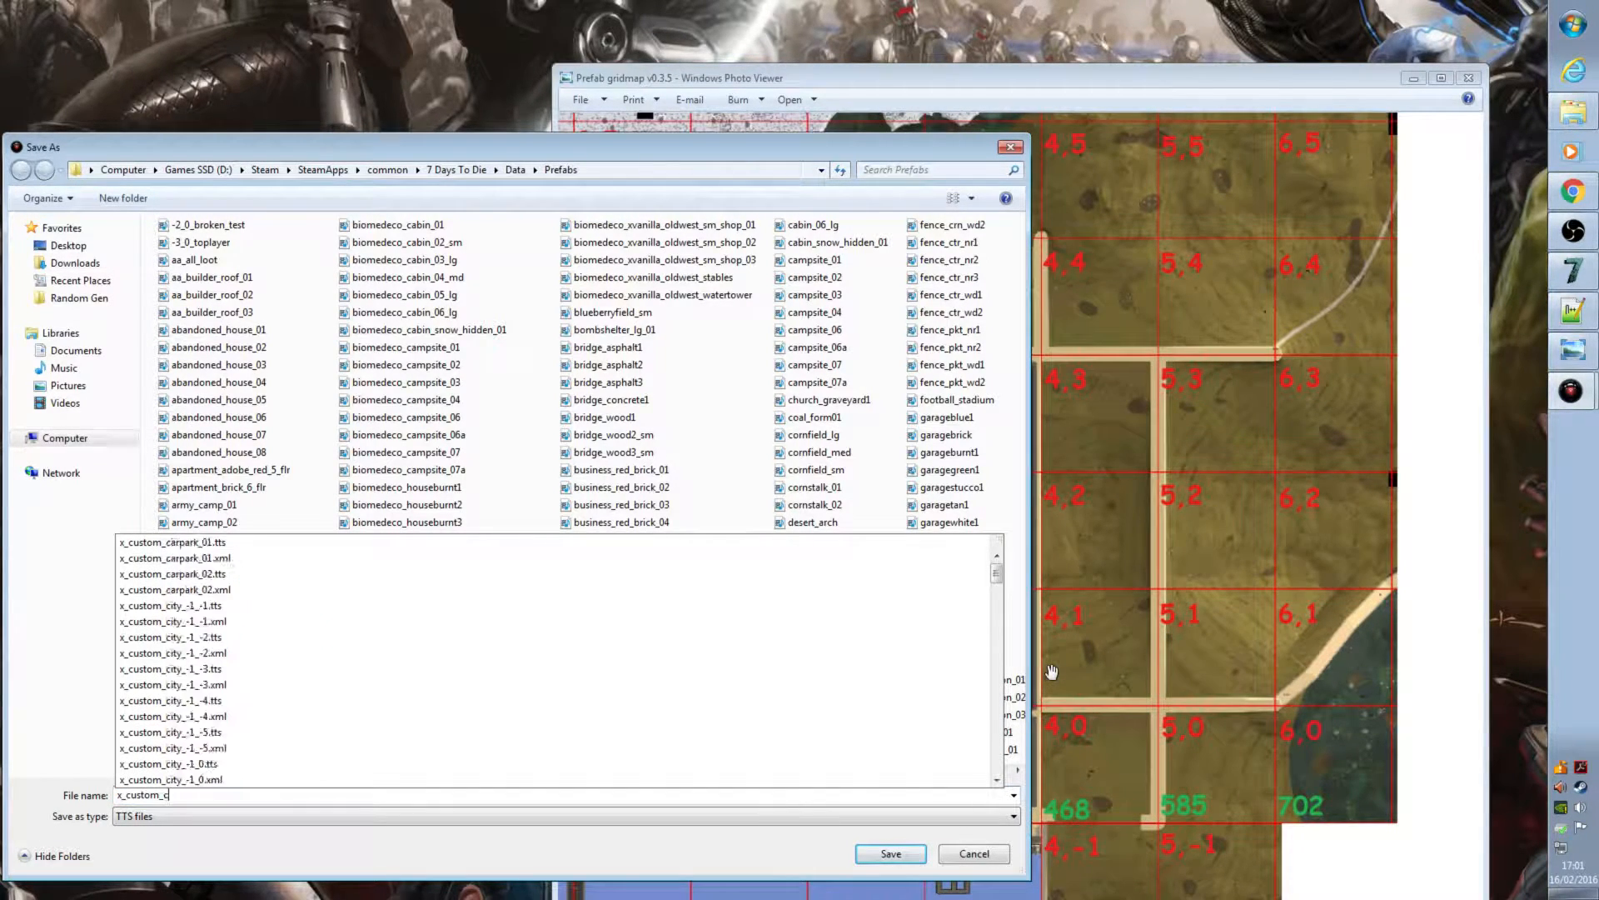
type("ity_4_")
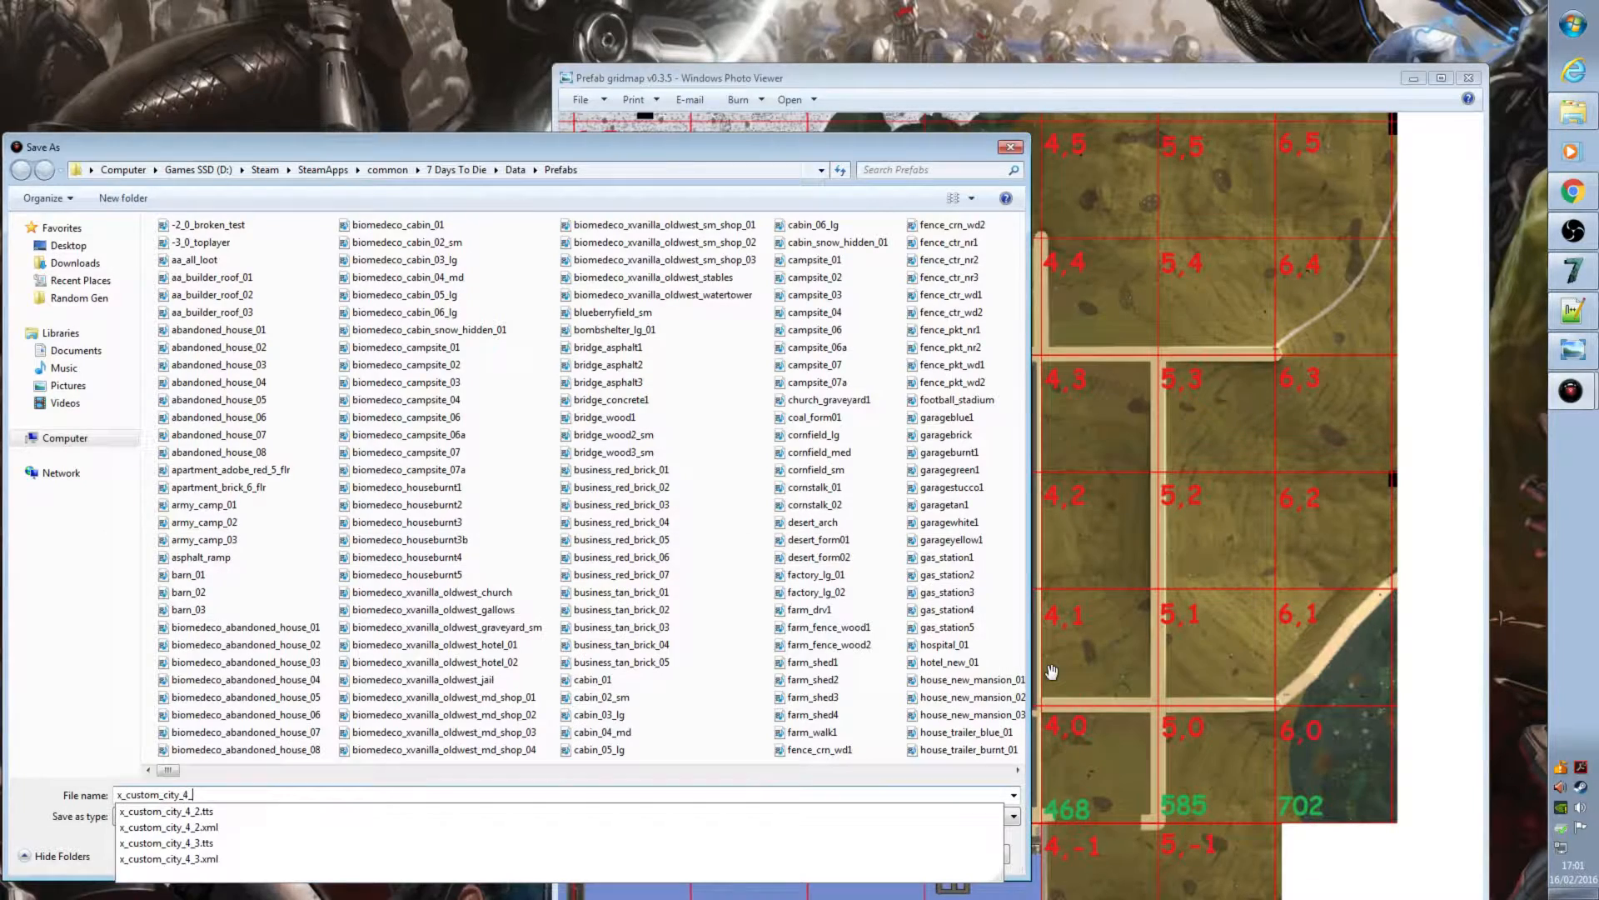
type("1")
left_click(890, 854)
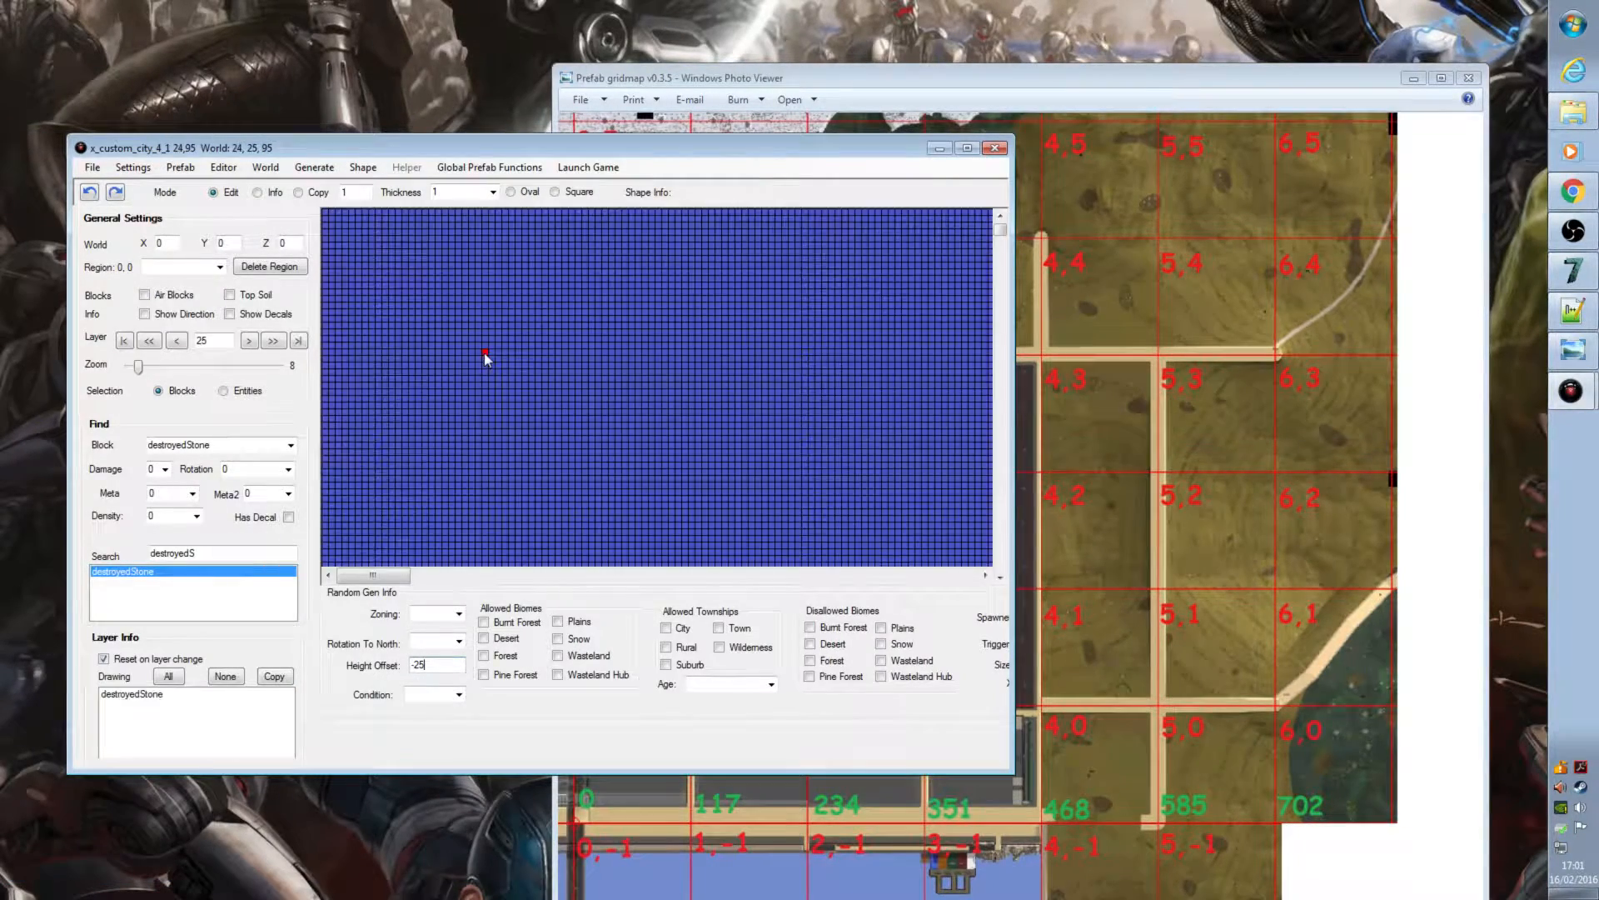
Step: Close the prefab editor, the gridmap image and the editor's launcher menu
left_click(994, 150)
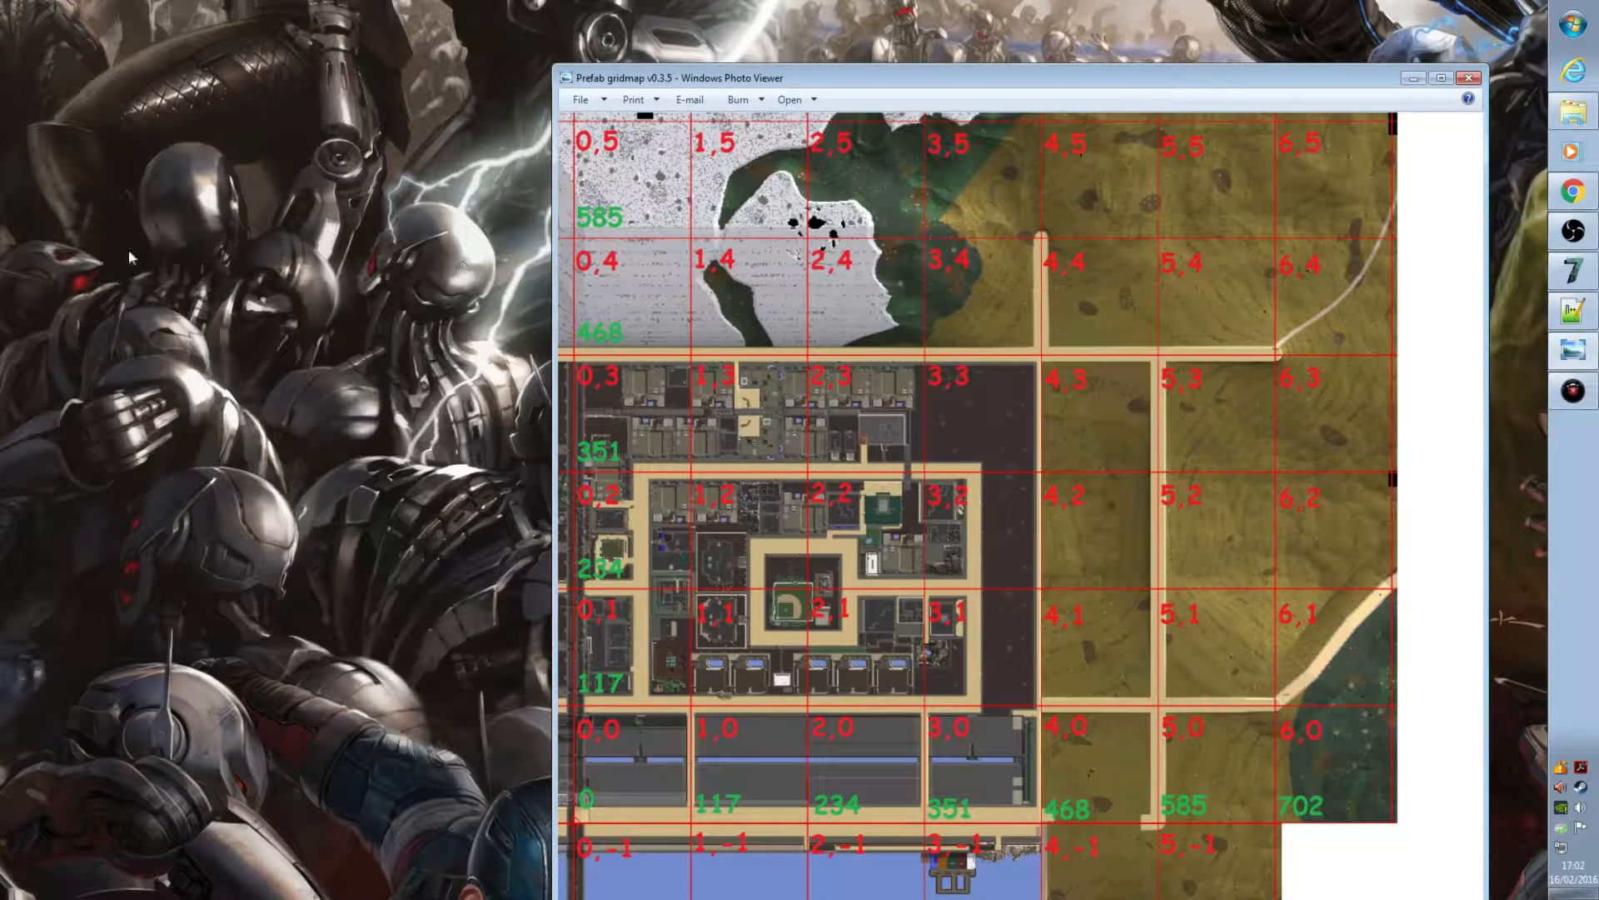
left_click(1468, 78)
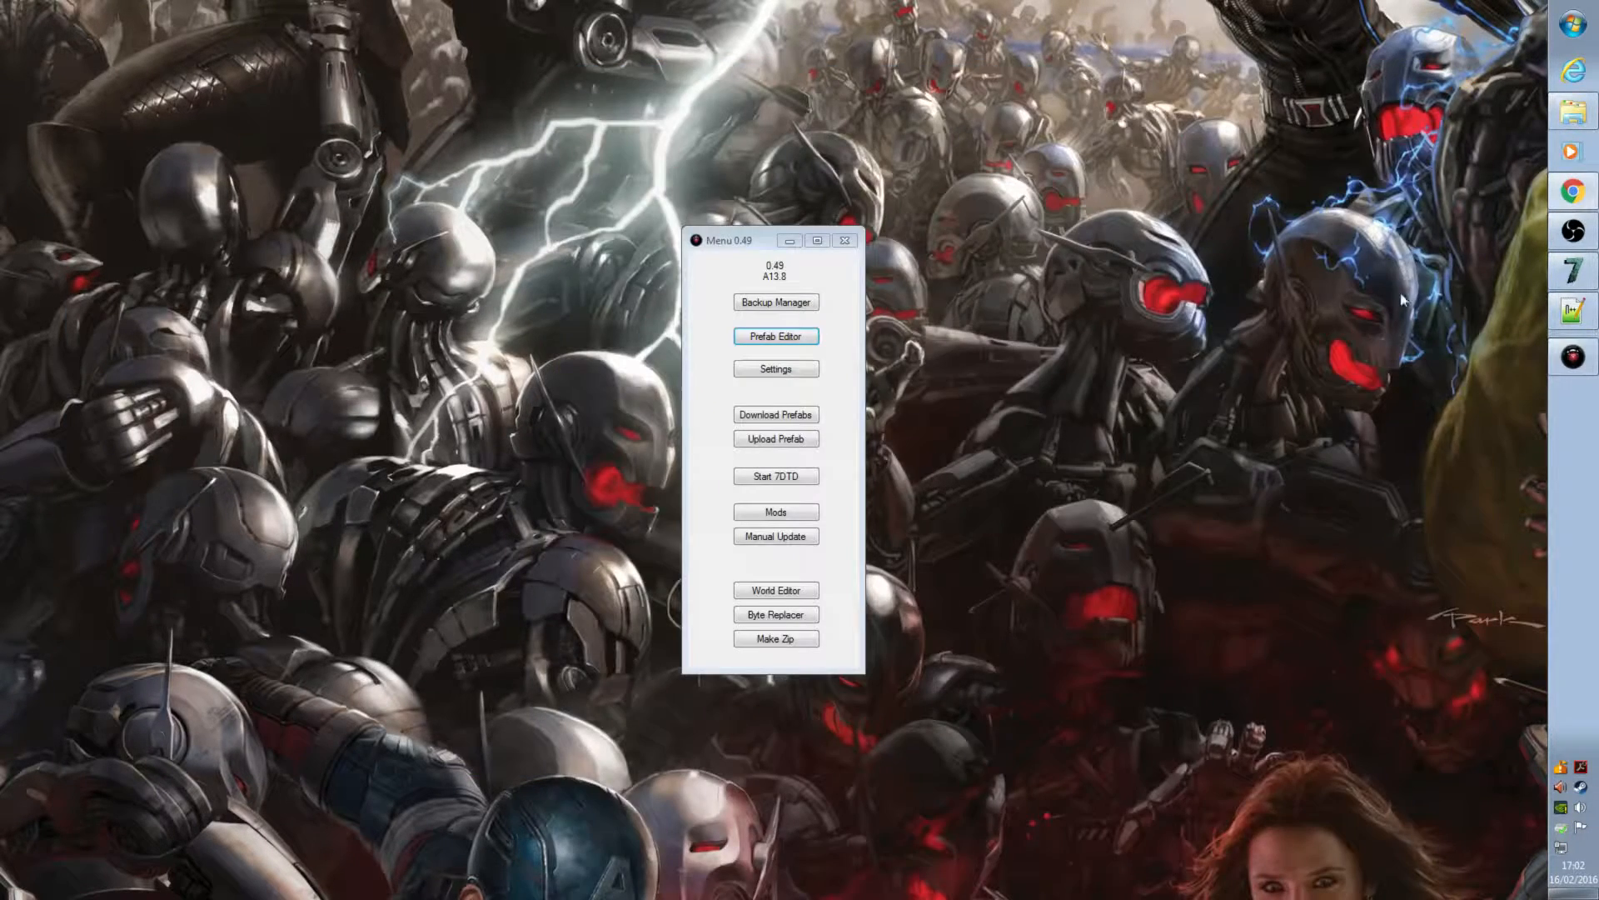
left_click(850, 240)
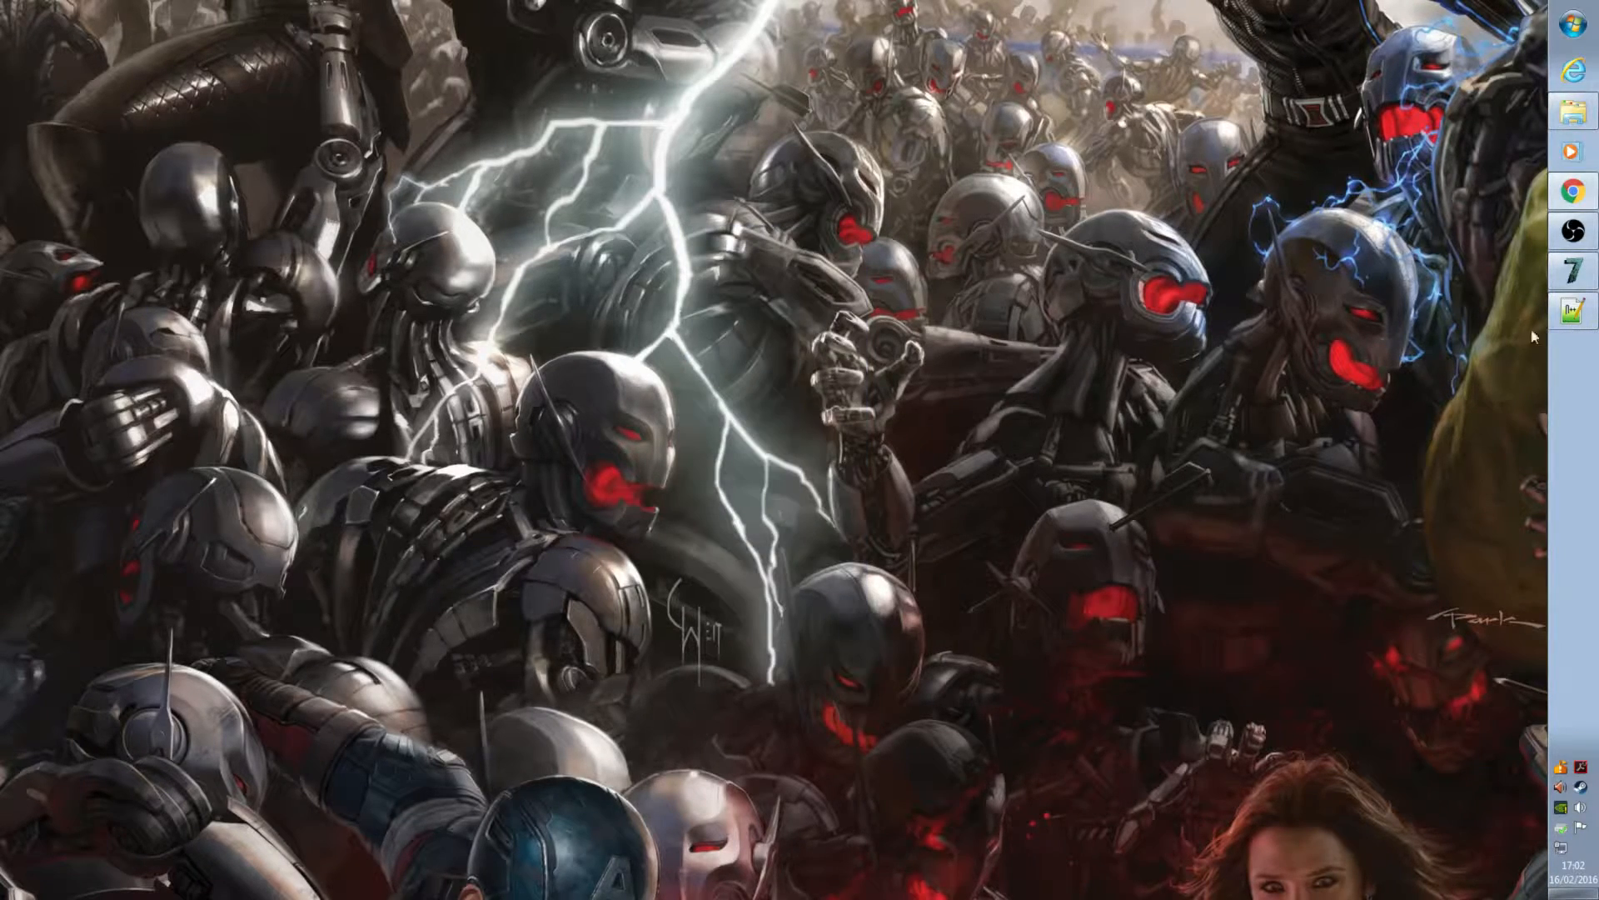
Step: Switch to rwgmixer.xml in Notepad++ and examine the lot groups listed under the cityHubPrefabs prefab rule
left_click(1573, 311)
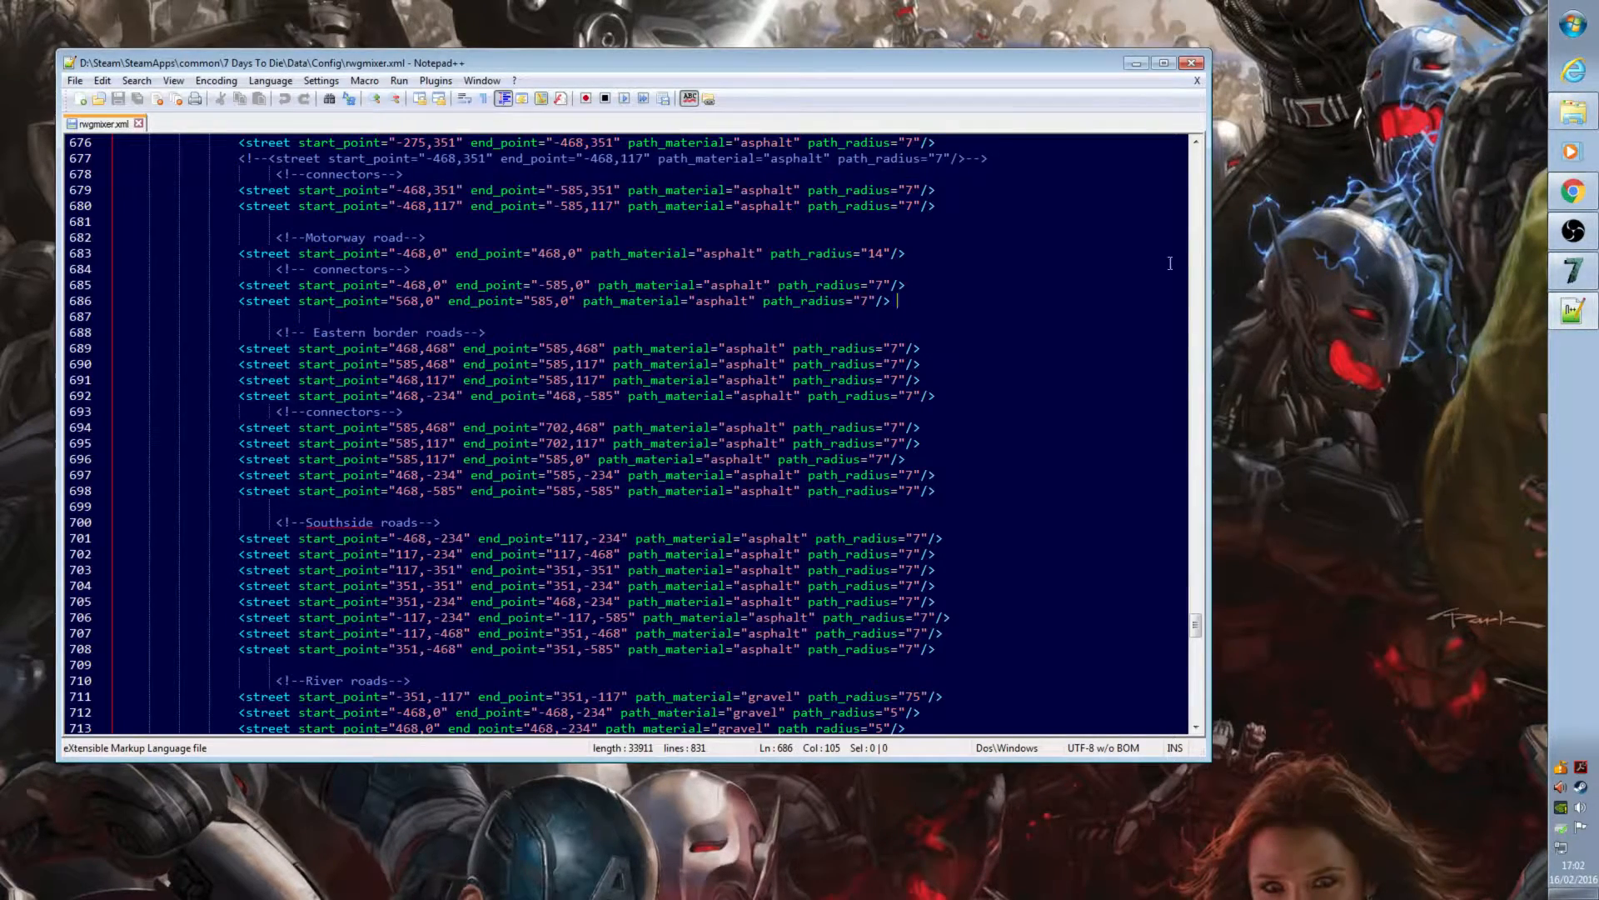
left_click_drag(1194, 625, 1191, 518)
scroll(843, 436, "down", 1)
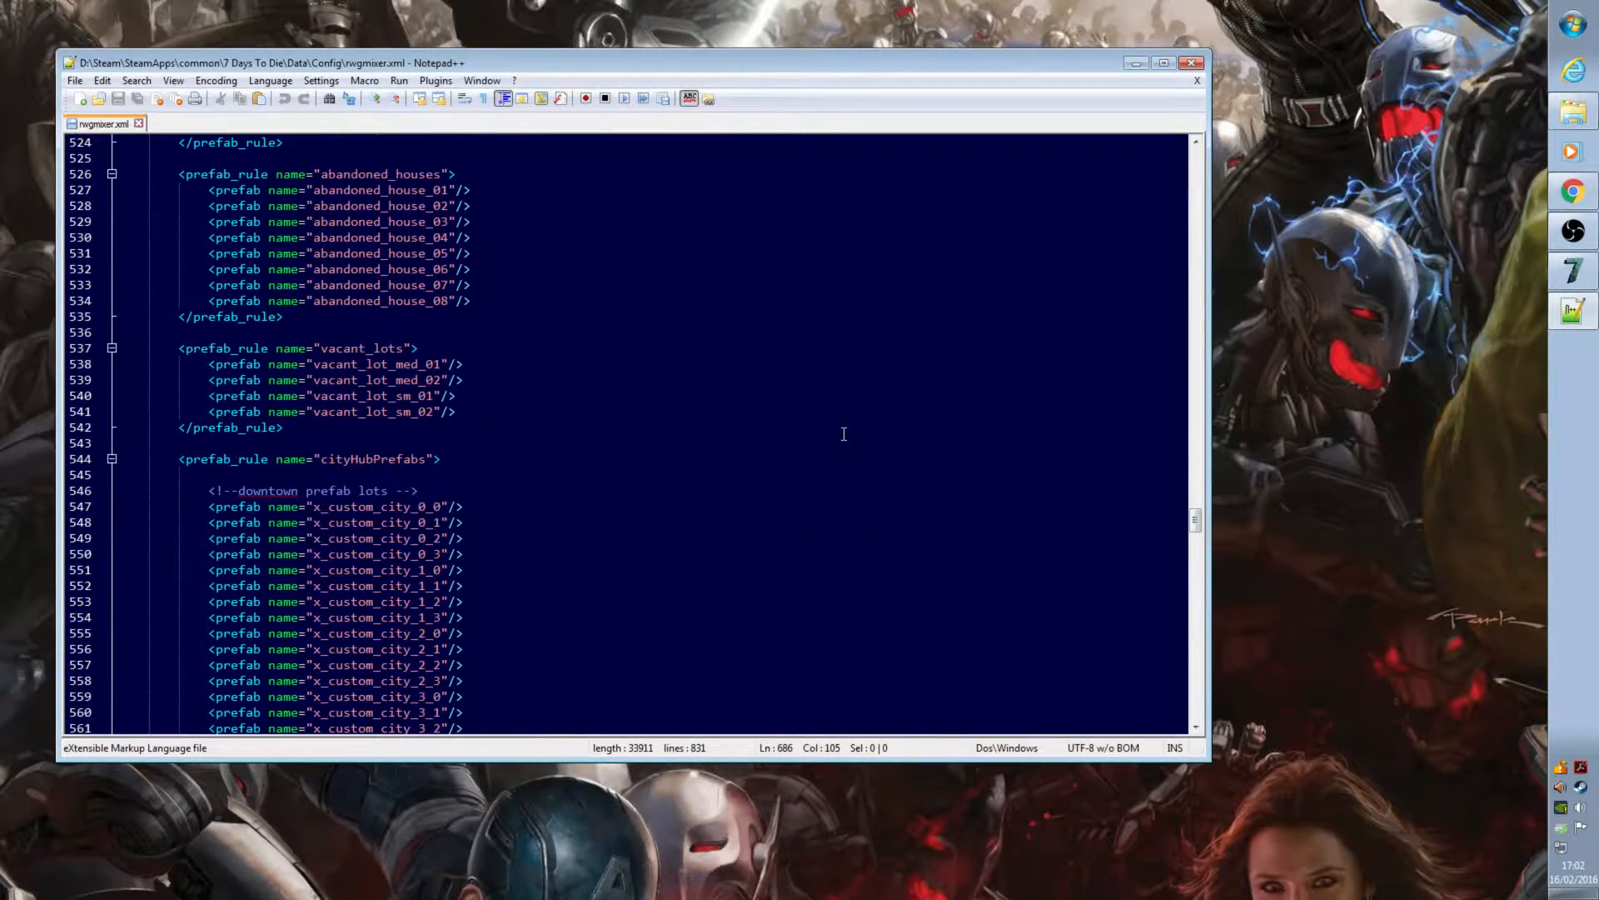
scroll(843, 434, "down", 2)
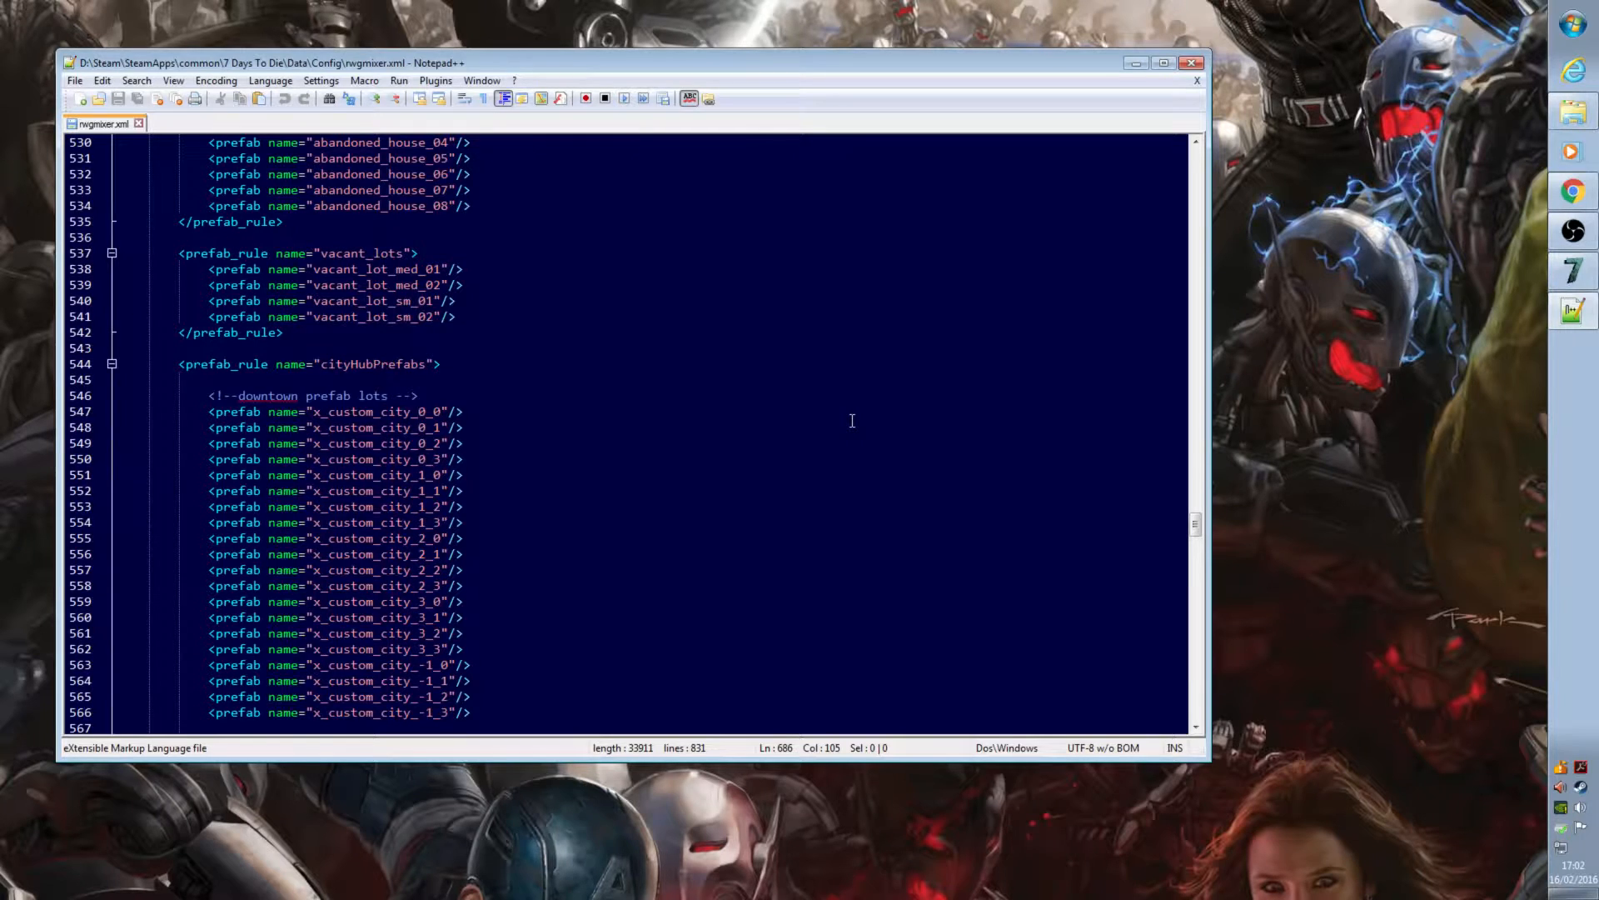
scroll(852, 421, "down", 2)
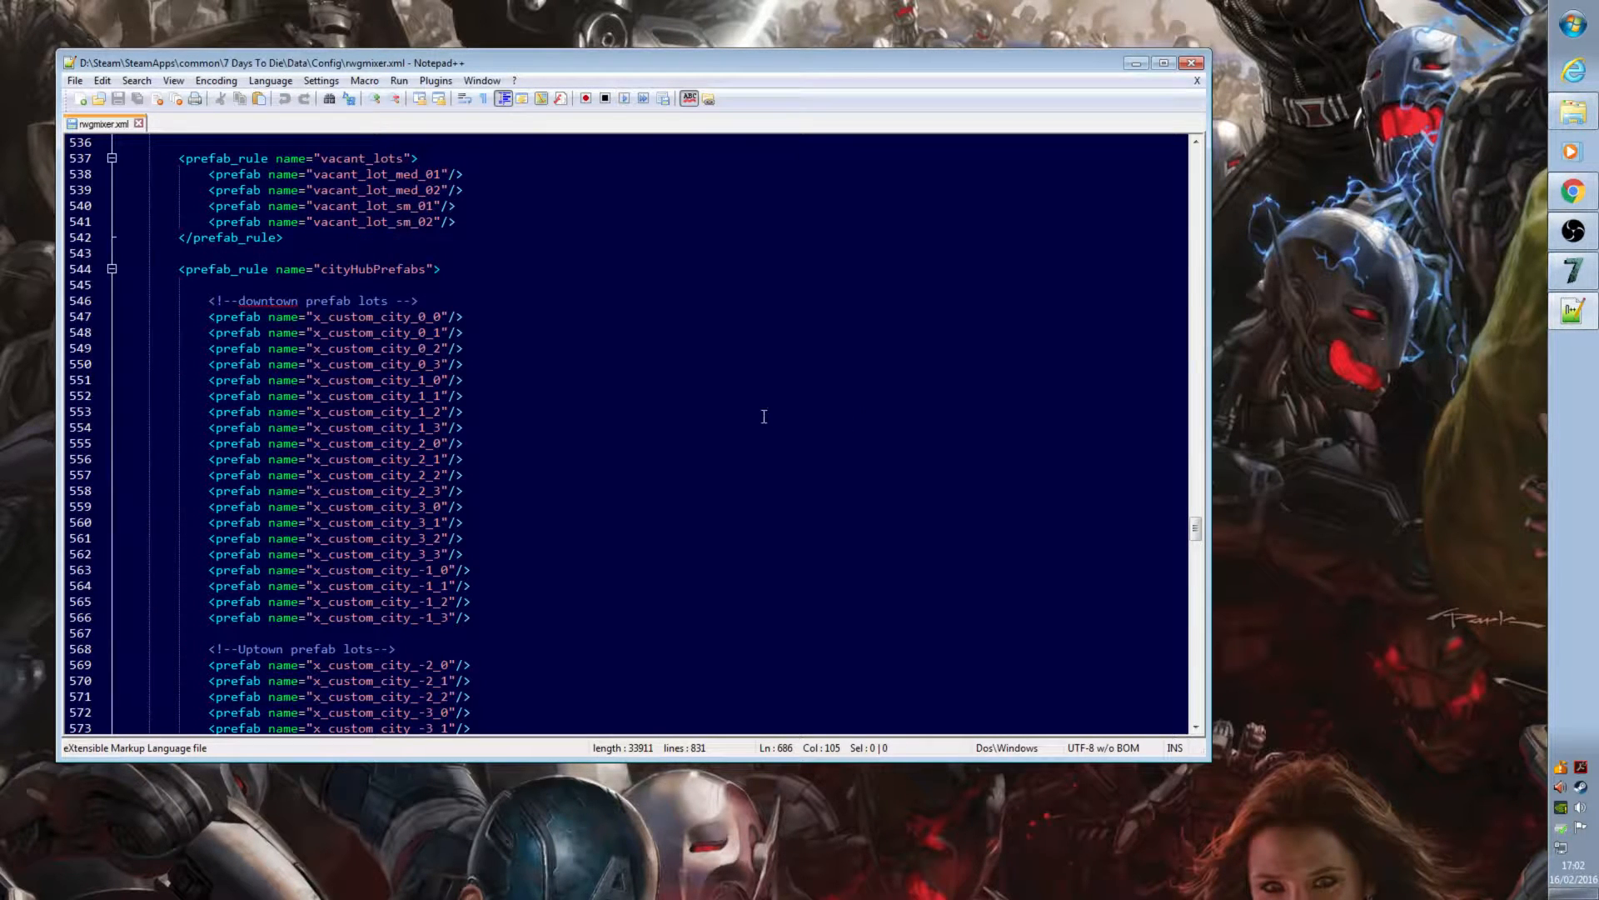
scroll(760, 416, "down", 3)
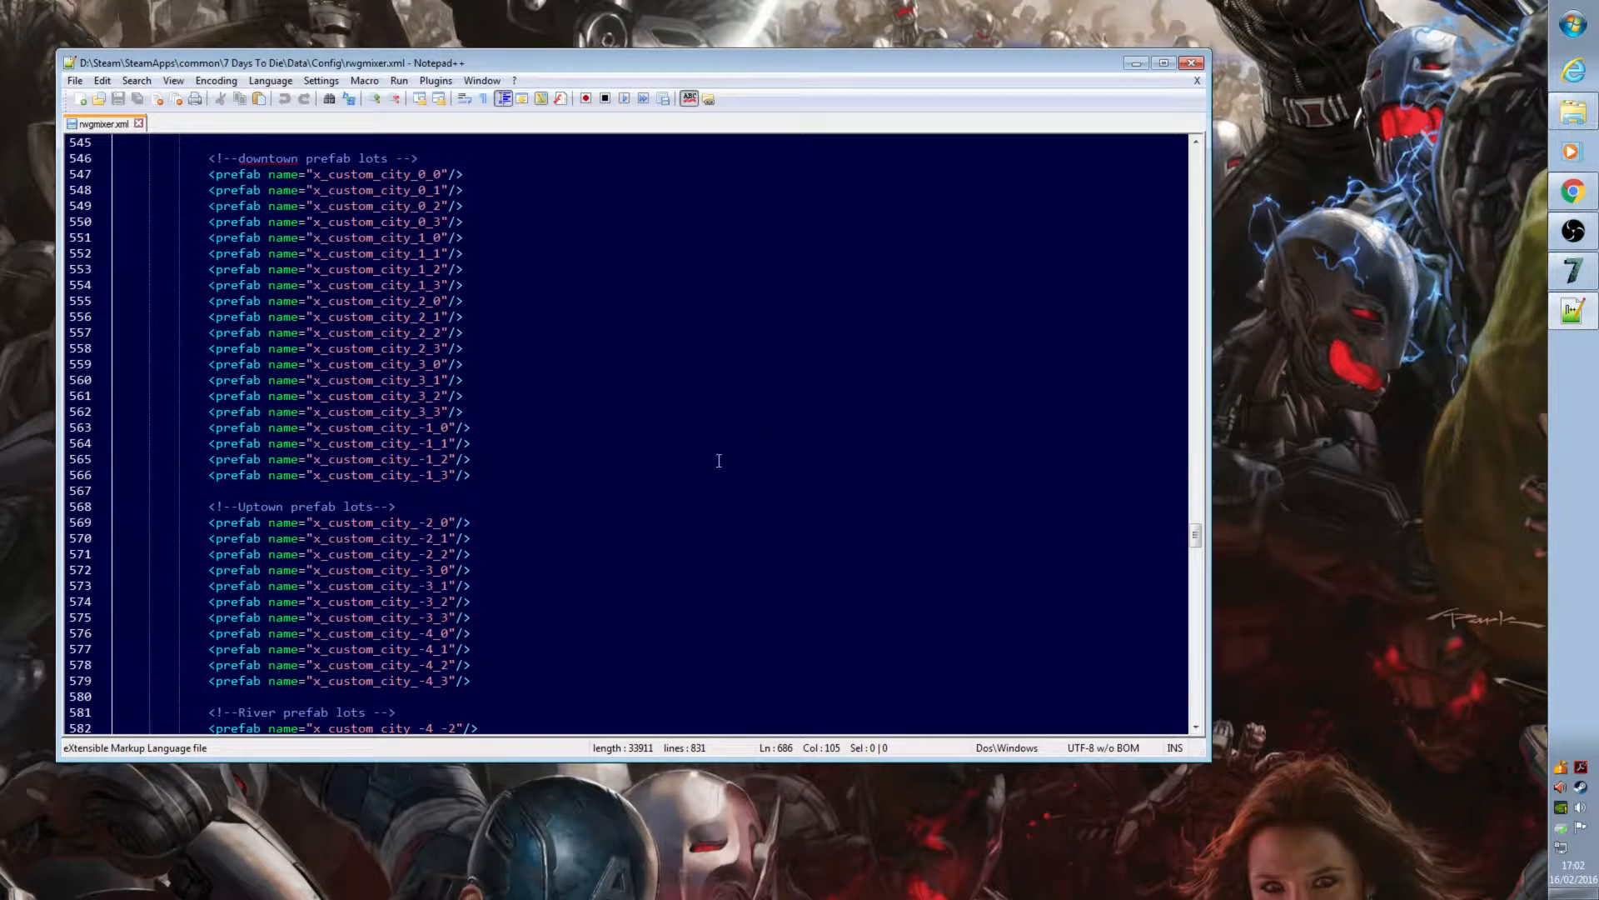
scroll(703, 460, "up", 3)
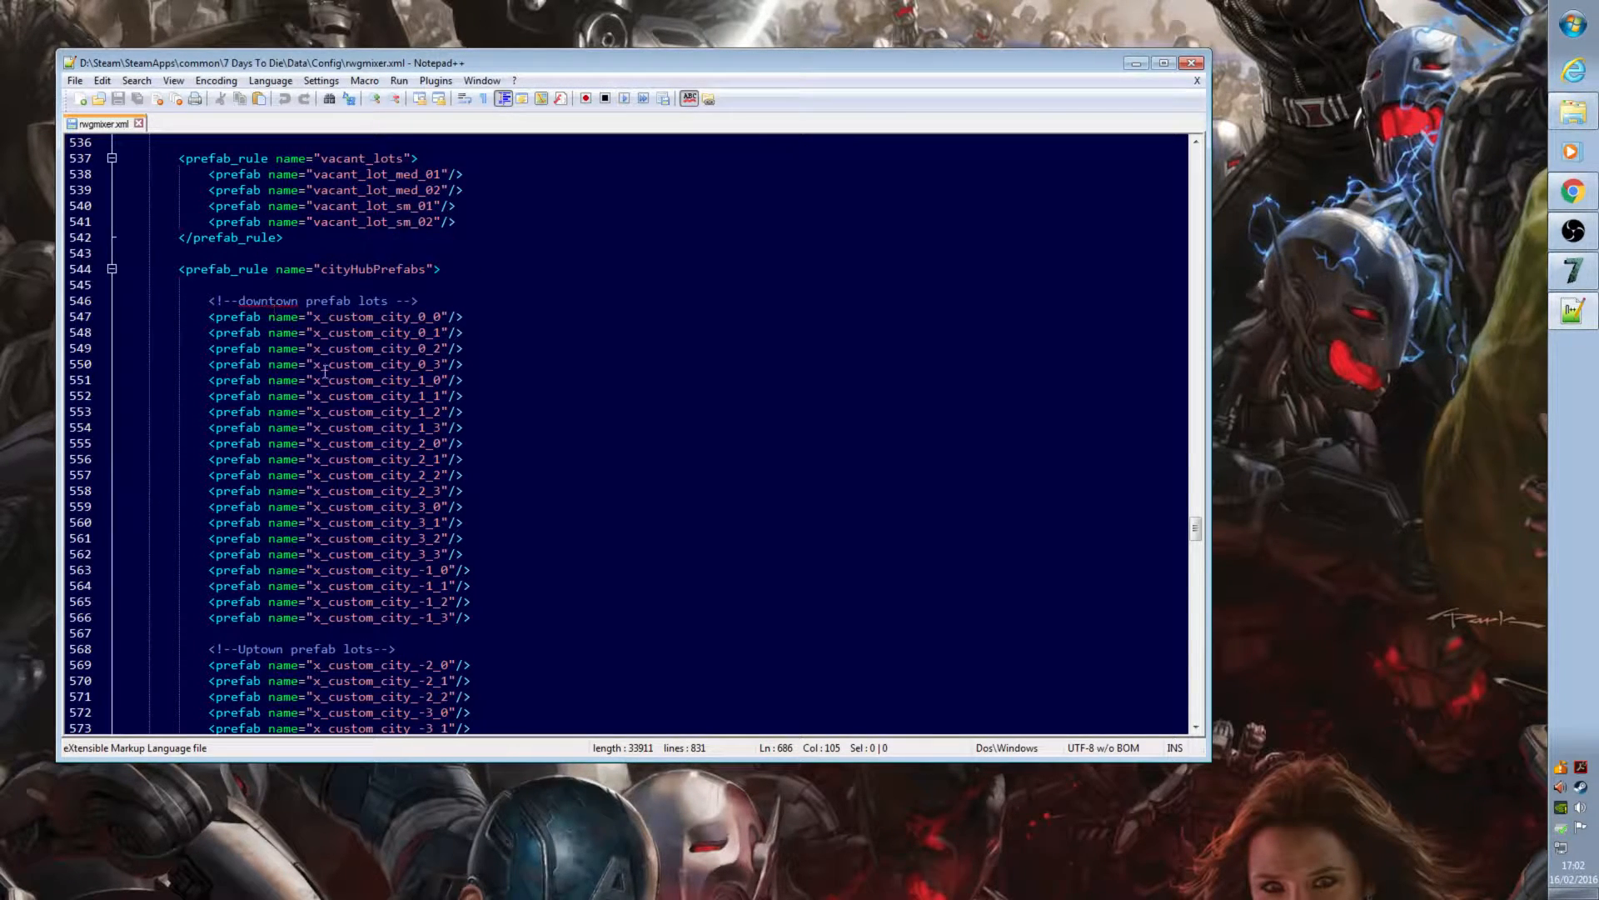
scroll(454, 476, "down", 10)
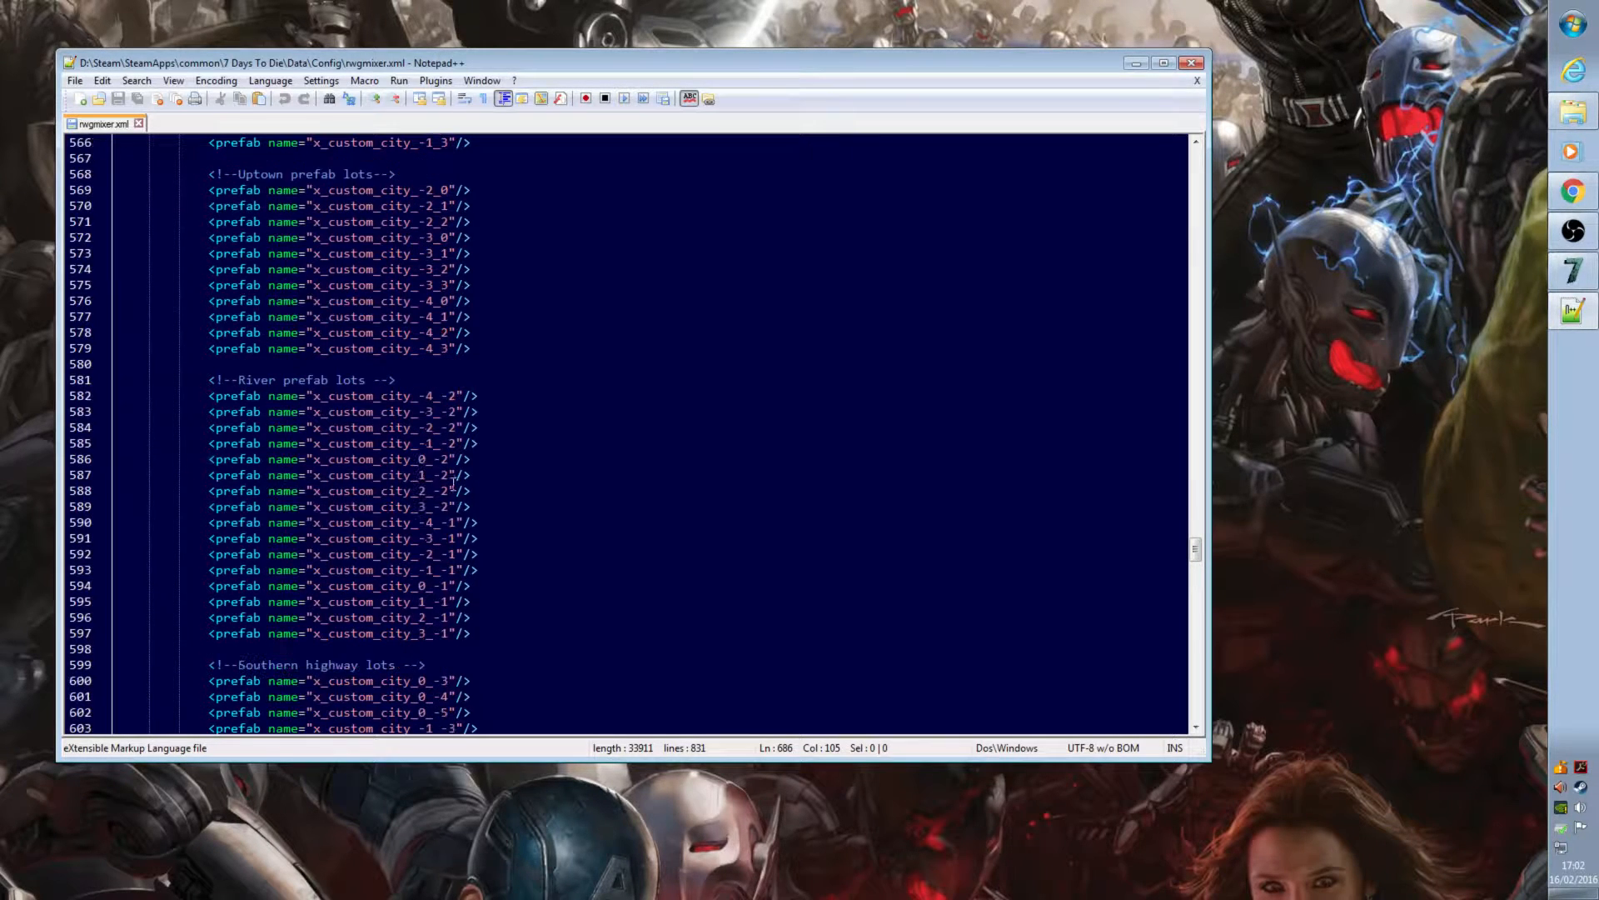
scroll(573, 437, "down", 4)
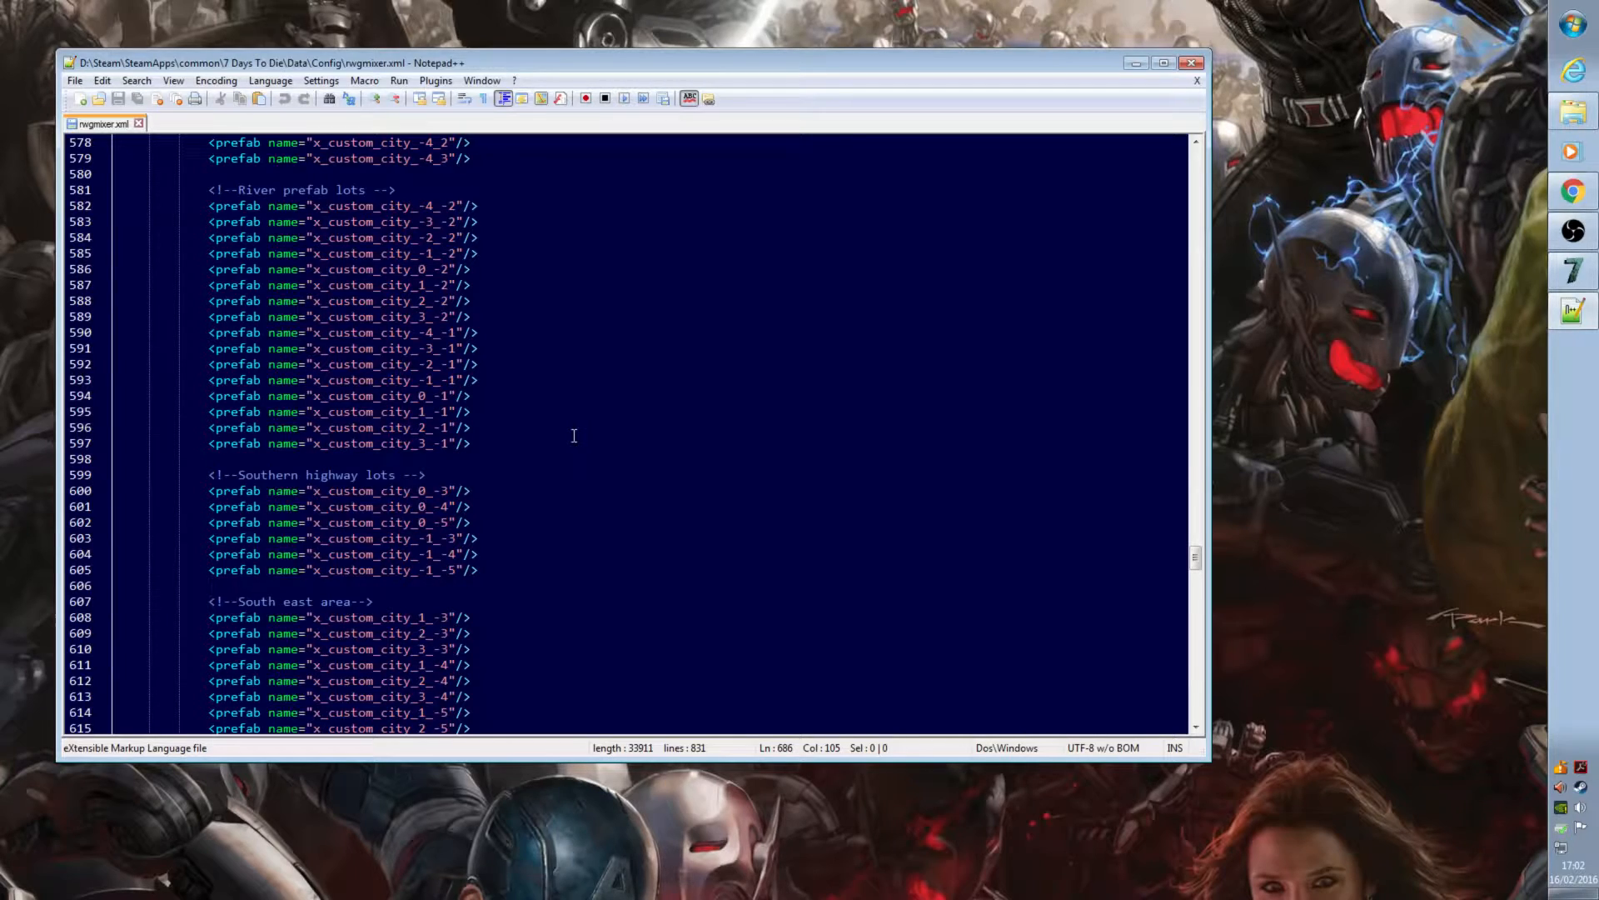
scroll(574, 435, "down", 3)
scroll(599, 431, "up", 2)
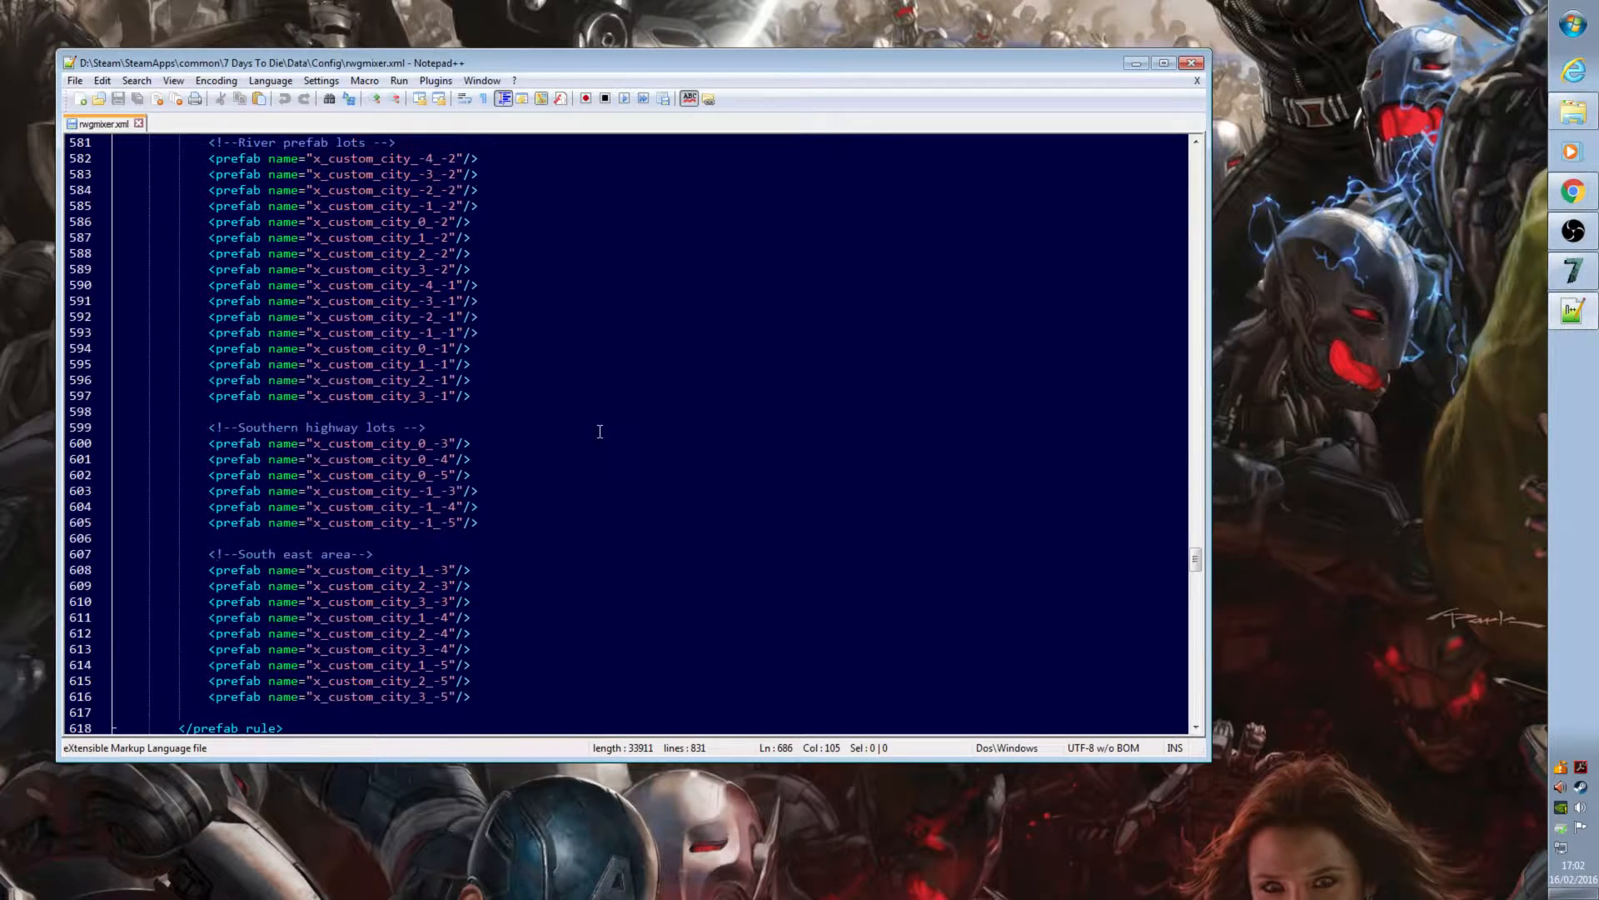
Step: Duplicate the x_custom_city_-1_1, -1_2 and -1_3 prefab lines directly below the last downtown prefab lot
scroll(623, 435, "up", 13)
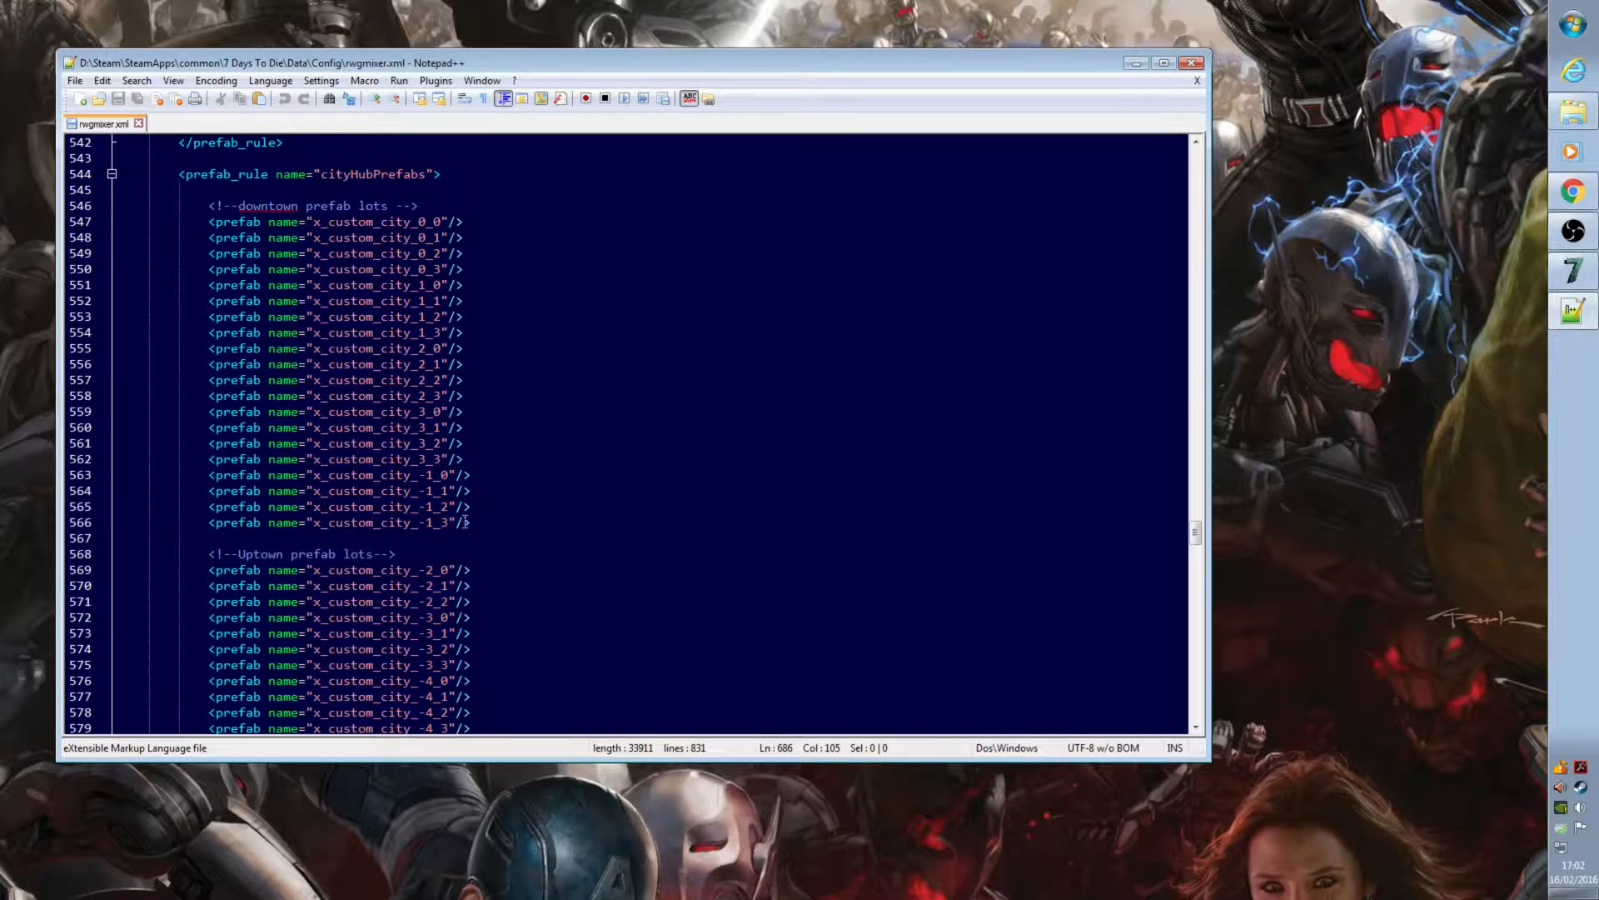
left_click_drag(474, 523, 208, 492)
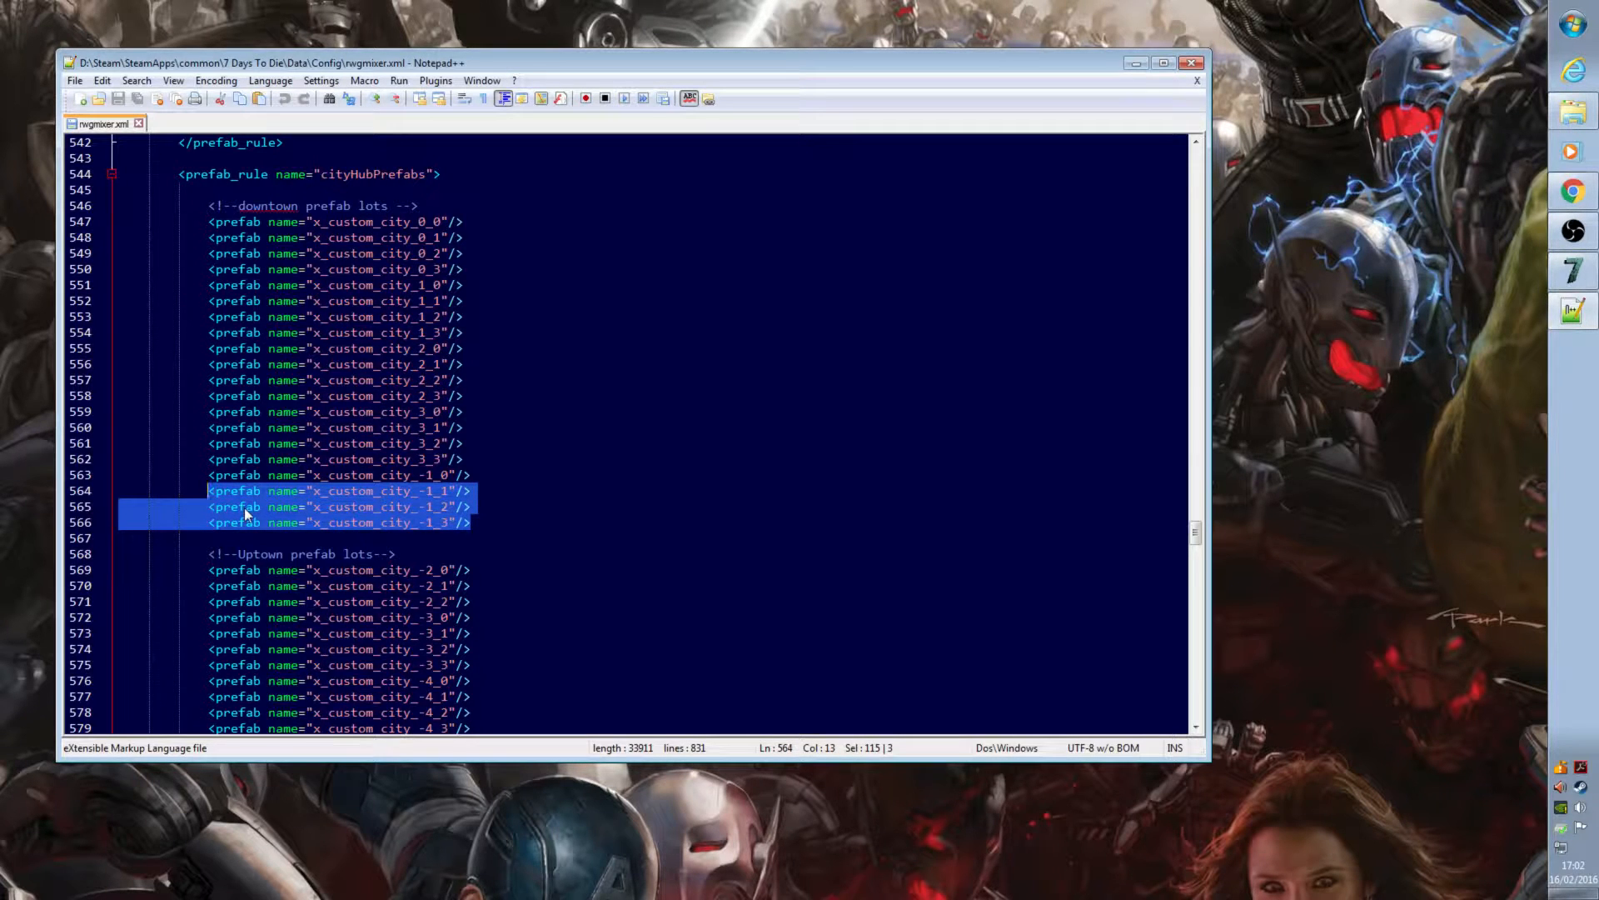
right_click(243, 508)
left_click(360, 531)
left_click(473, 520)
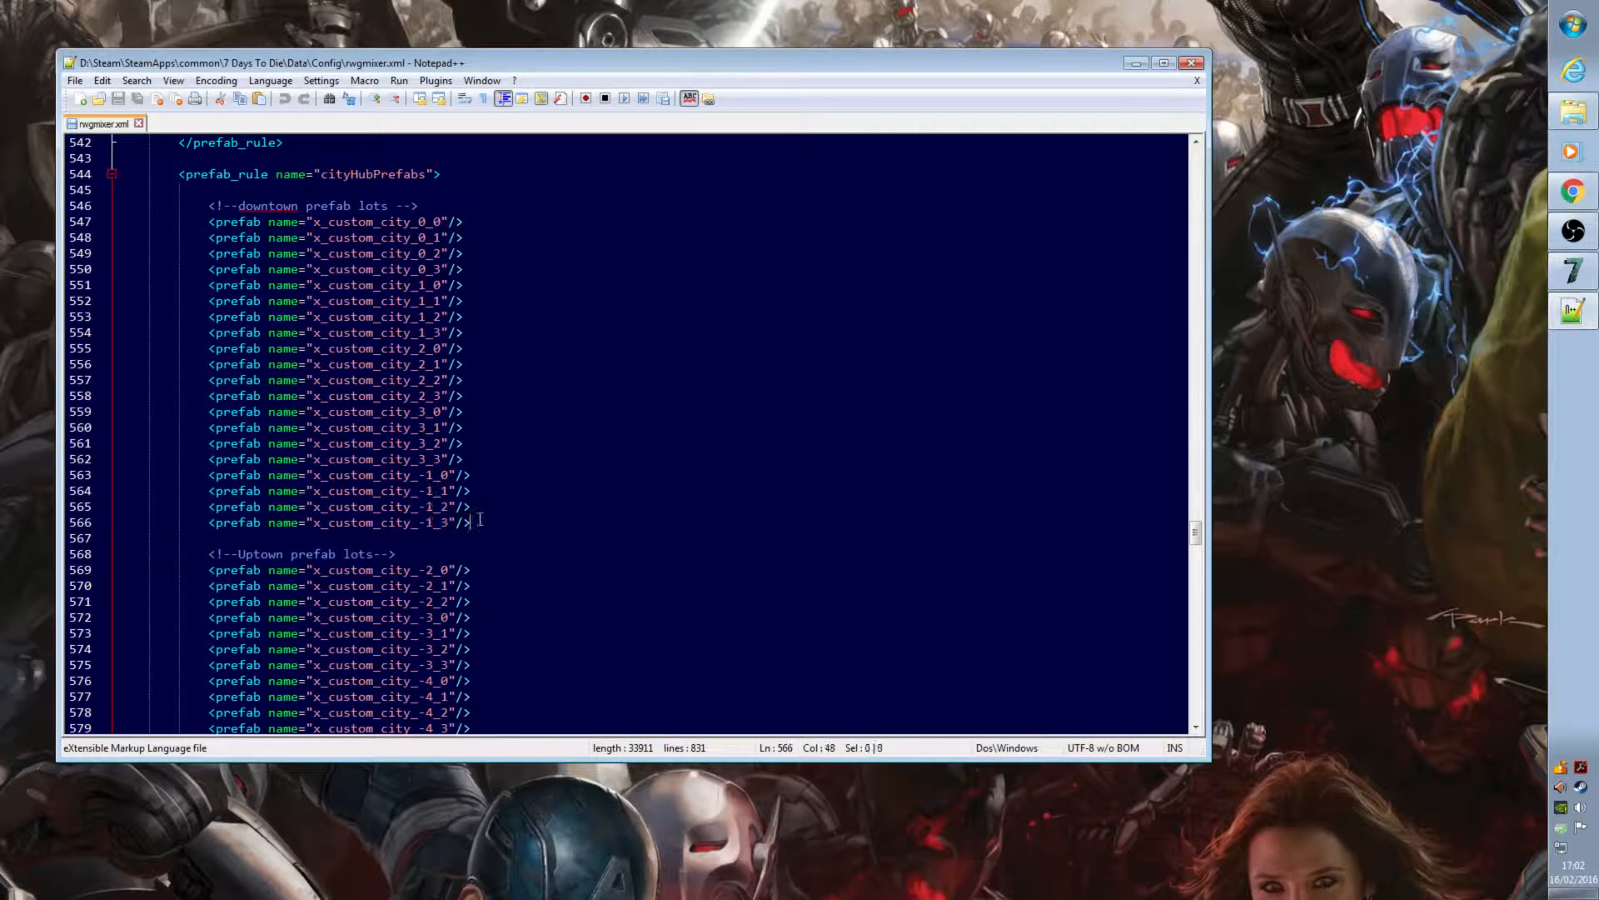
key("Return")
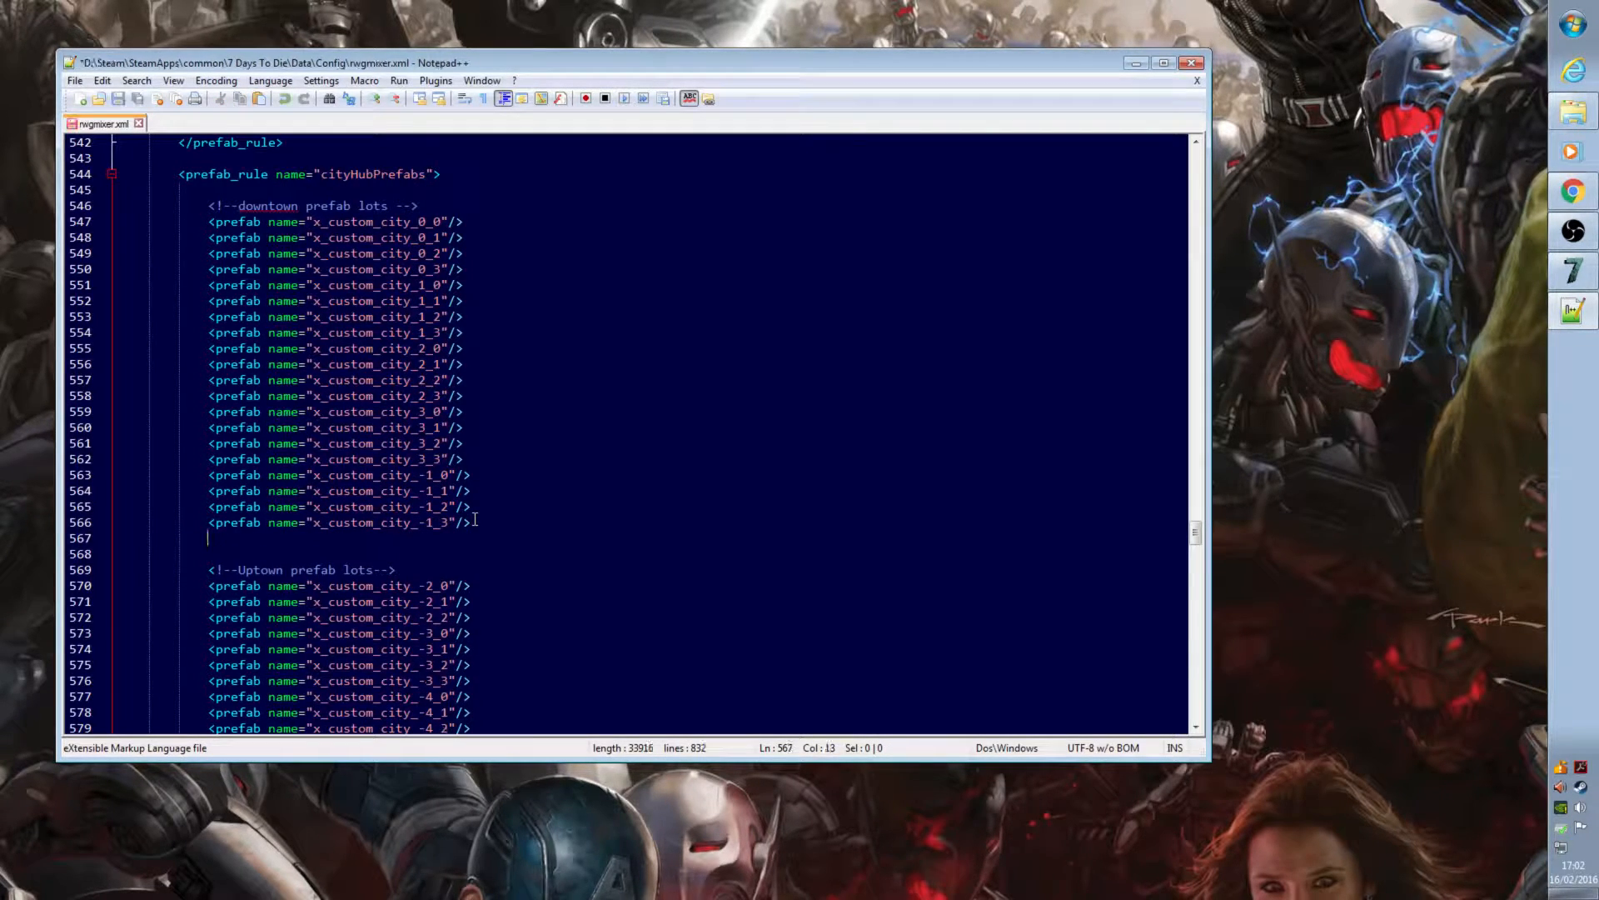
key("ctrl+v")
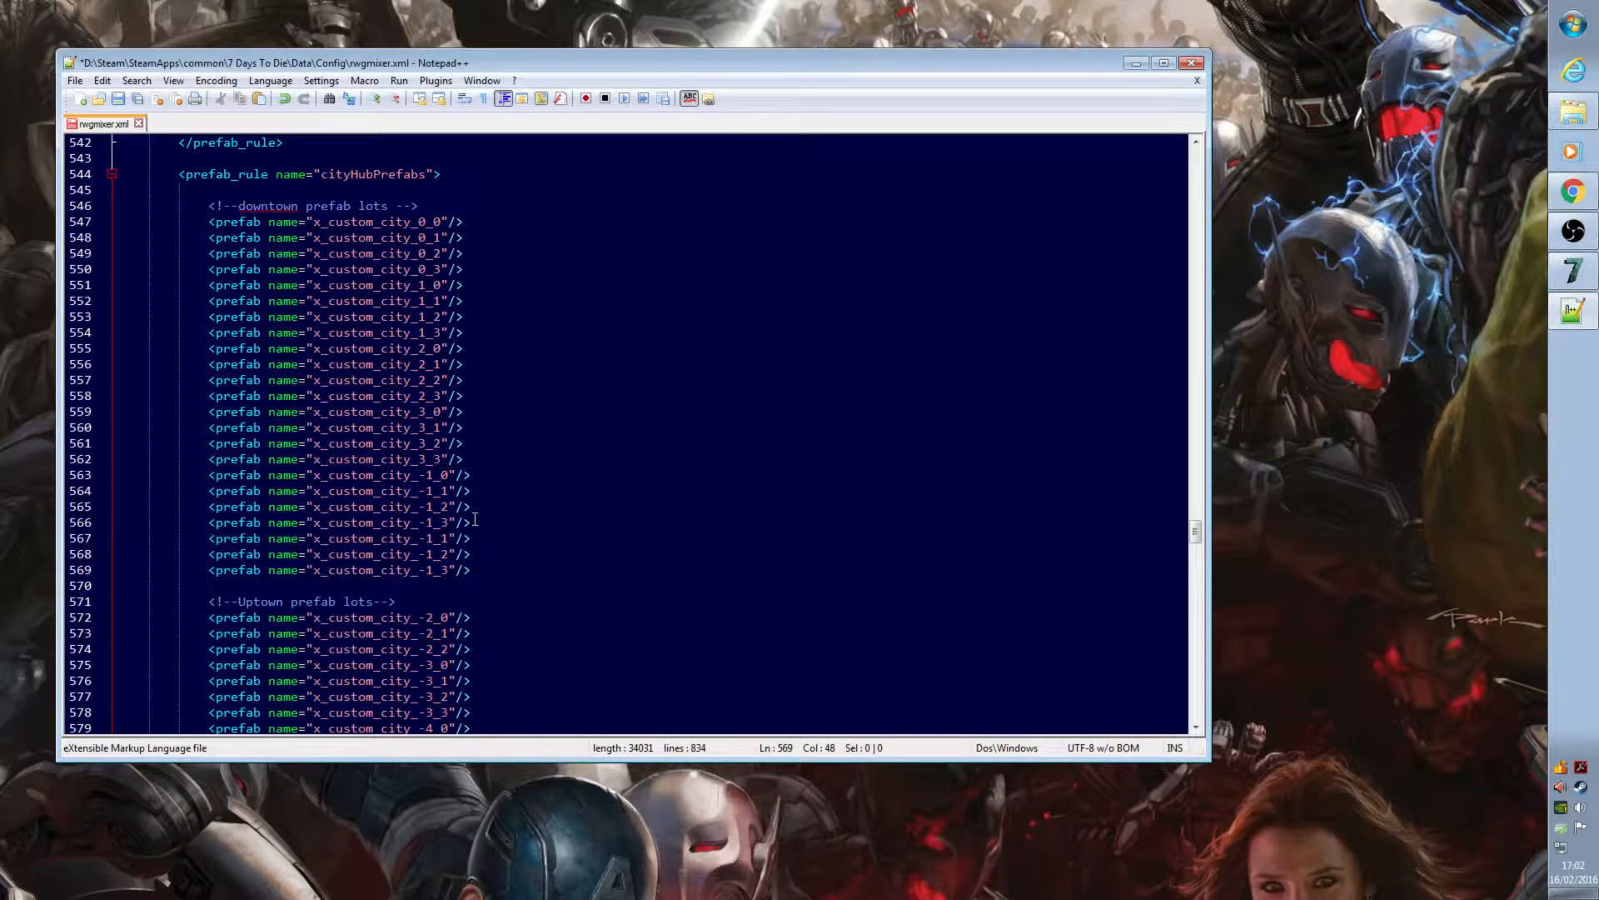
Step: Rename the first duplicated prefab entry, on line 567, to x_custom_city_4_1
left_click(427, 539)
key("BackSpace")
key("BackSpace")
type("4")
left_click(562, 552)
Step: Check the cell numbering in the Prefab gridmap v0.3.5 image from the project folder, and close the image and folder
left_click(1573, 111)
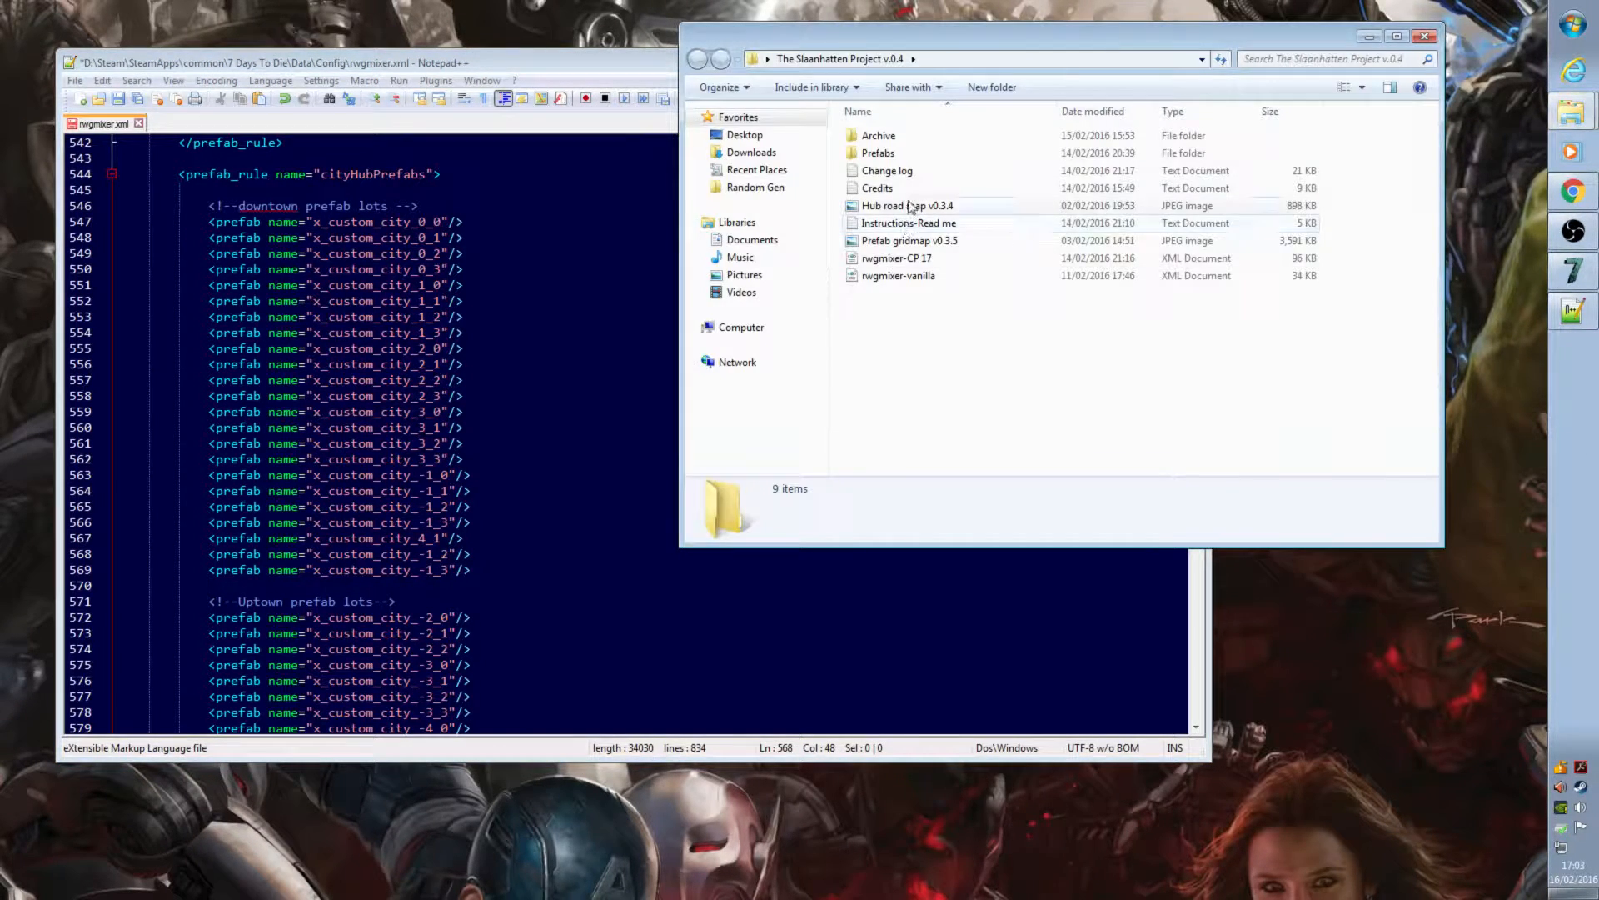
double_click(908, 240)
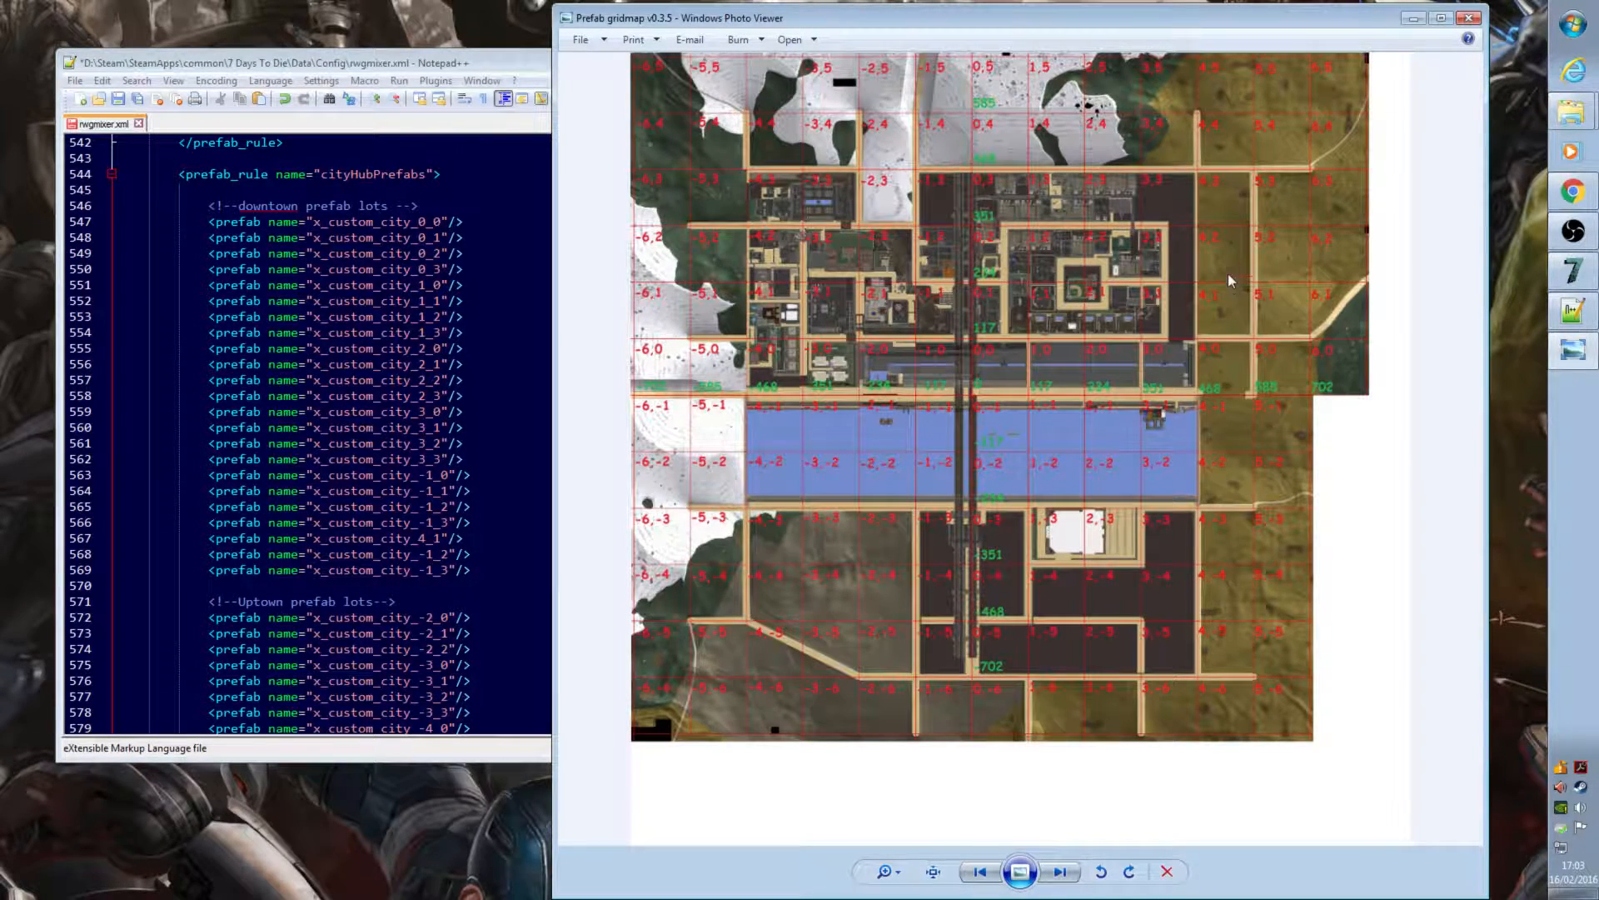
left_click(1469, 17)
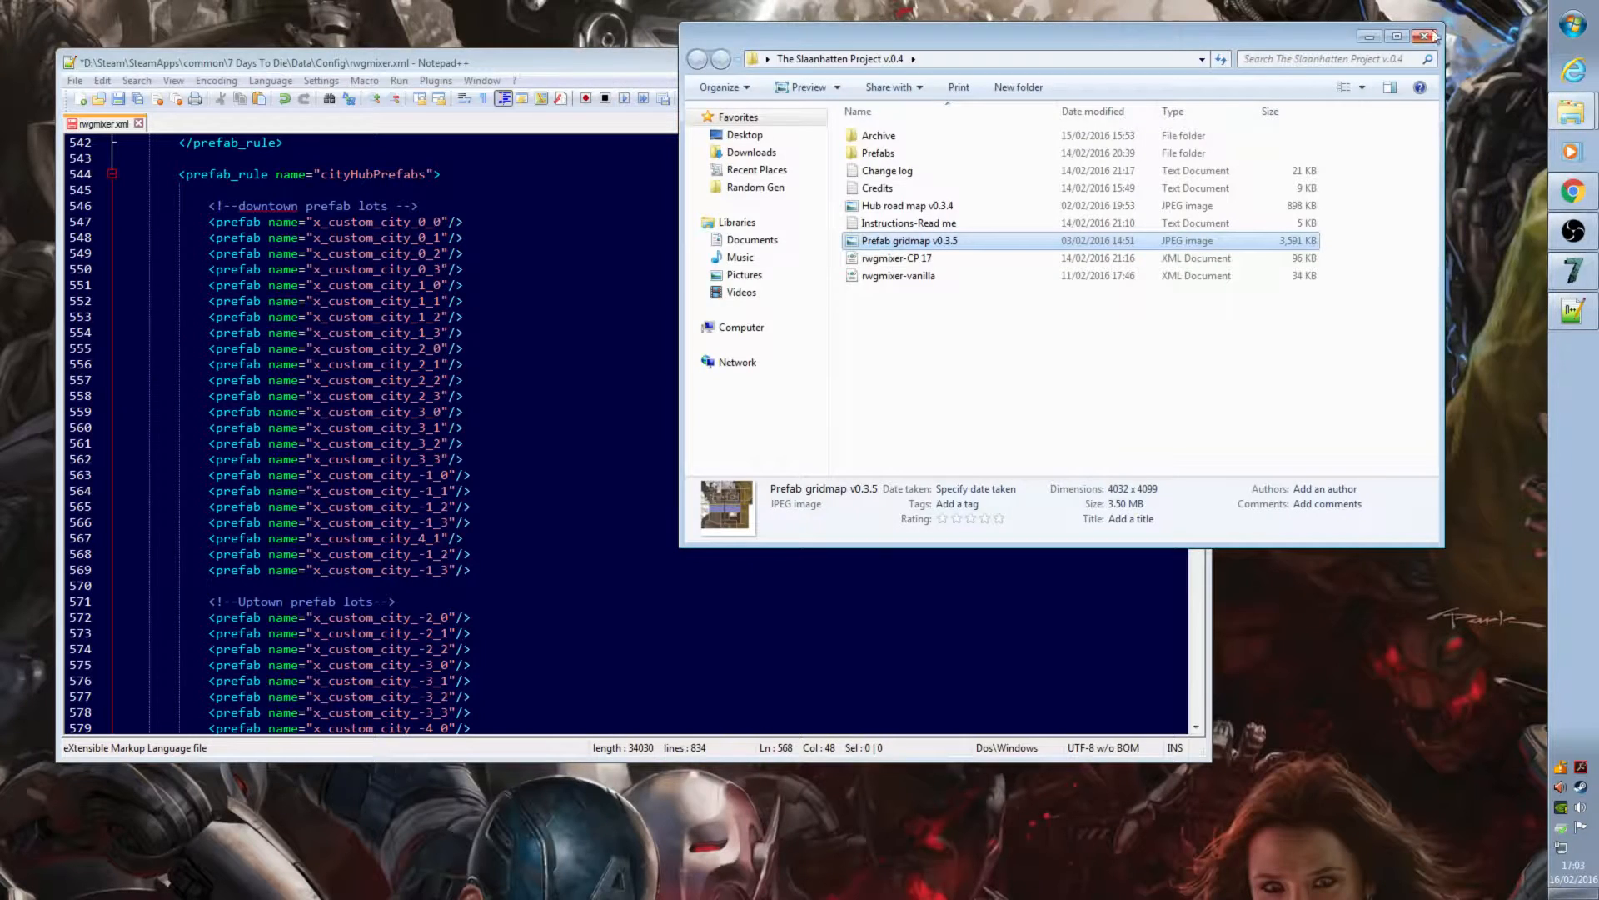
left_click(1428, 35)
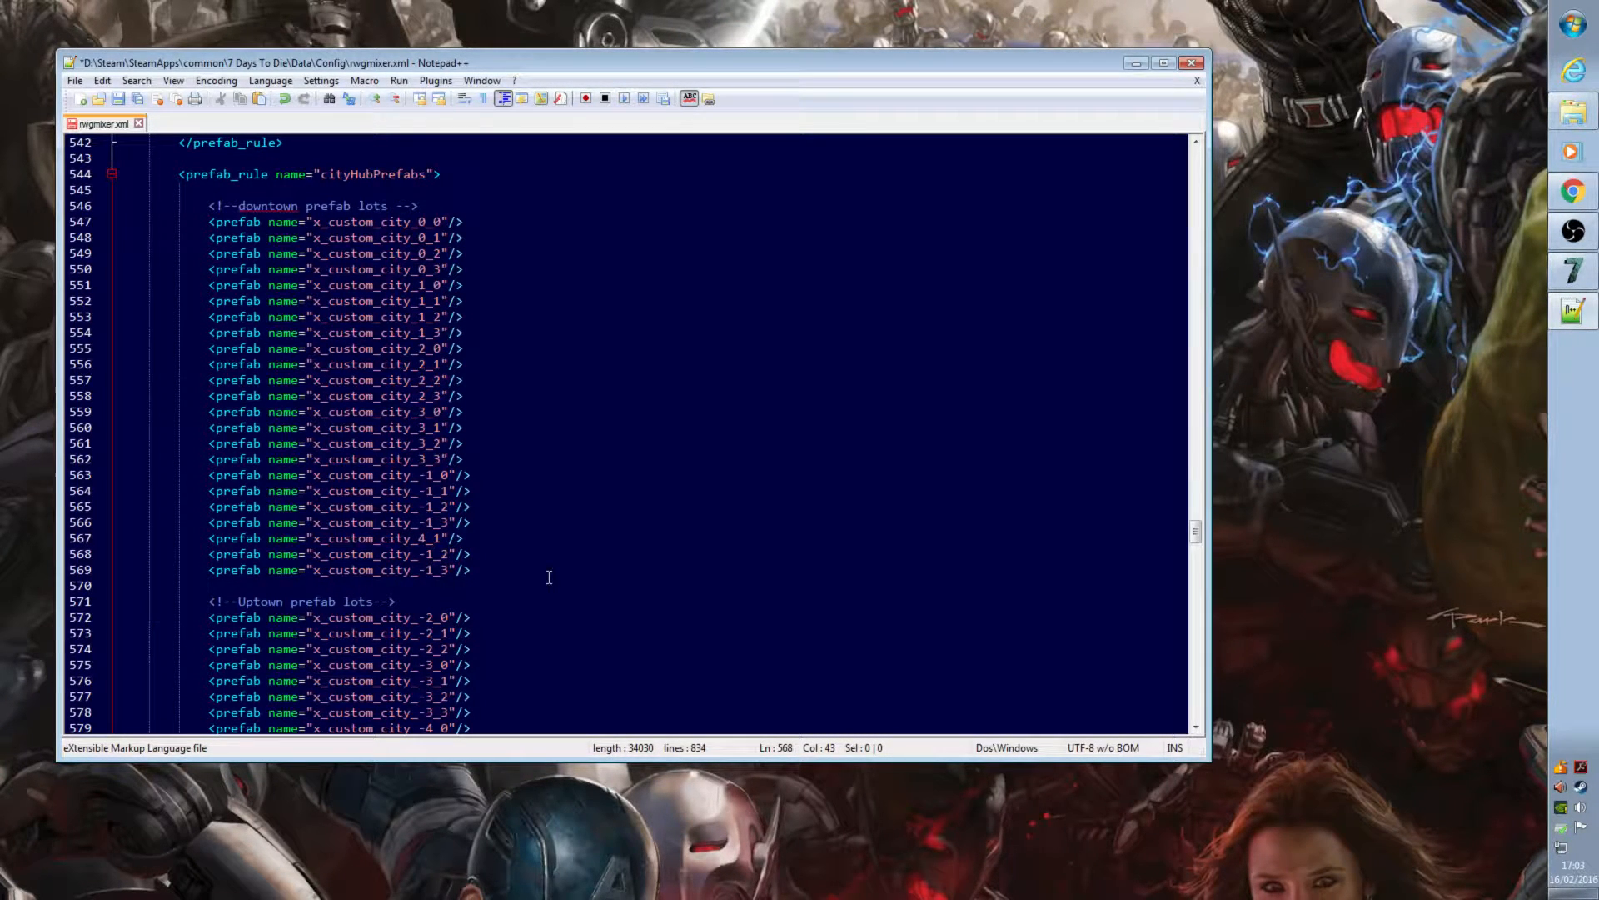
Step: Rename the other two duplicated prefab entries to x_custom_city_4_2 and x_custom_city_4_3, and save rwgmixer.xml
key("BackSpace")
key("BackSpace")
type("4")
key("Right")
key("BackSpace")
key("BackSpace")
type("4")
left_click(119, 99)
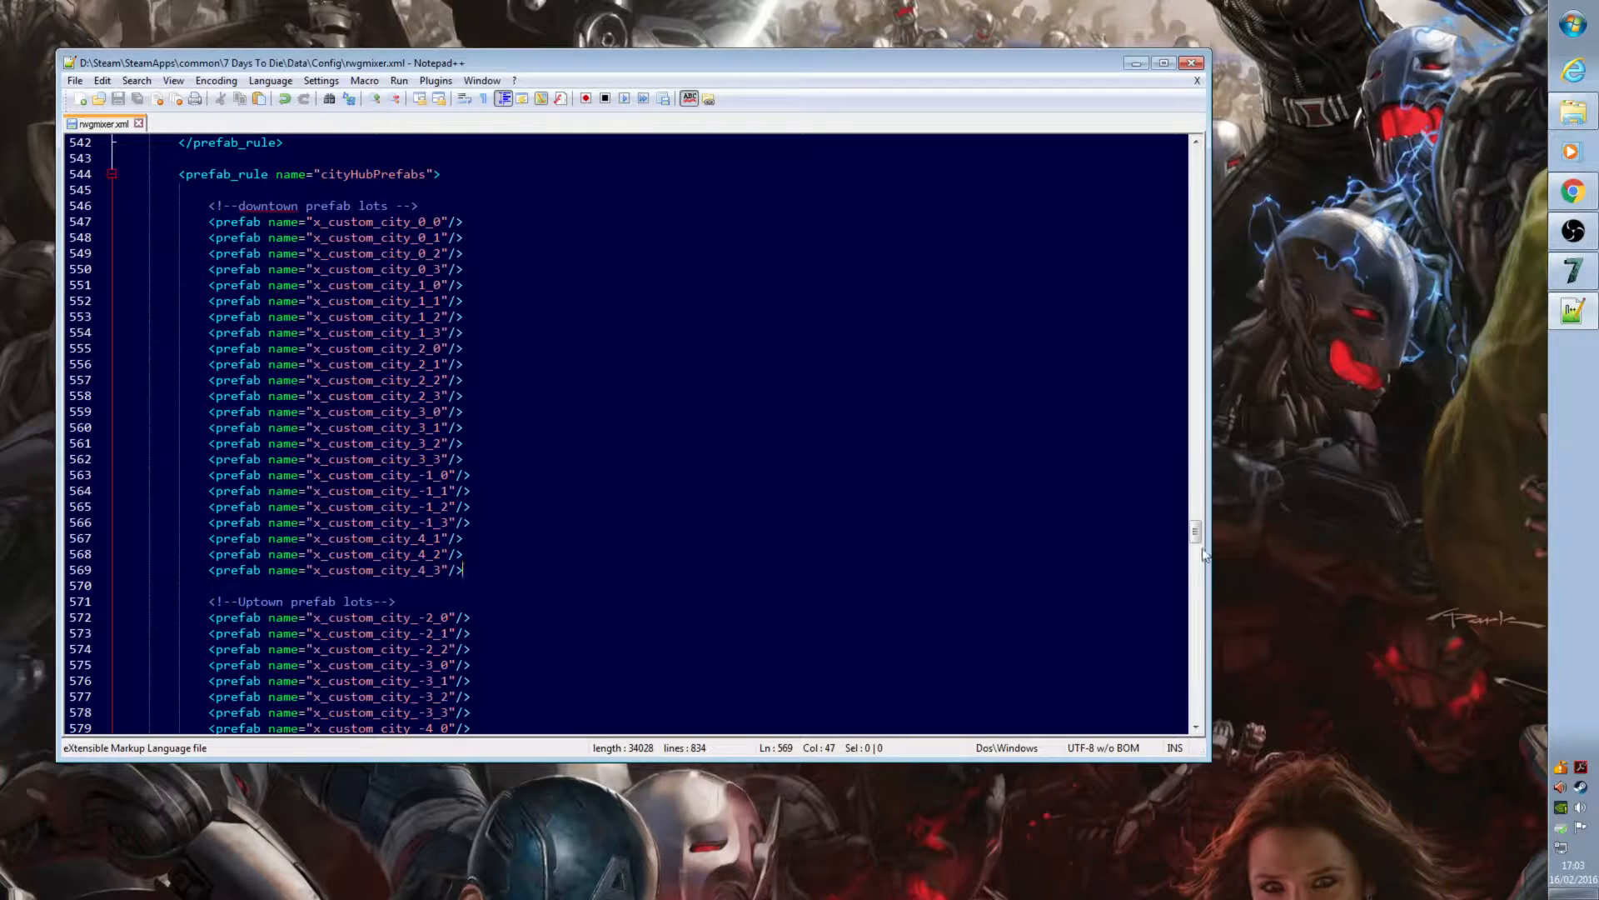
Step: Examine the slaanhattenLayout hub layout's street entries and the downtown lot coordinates, with the text editor window maximized
left_click_drag(1196, 533, 1230, 661)
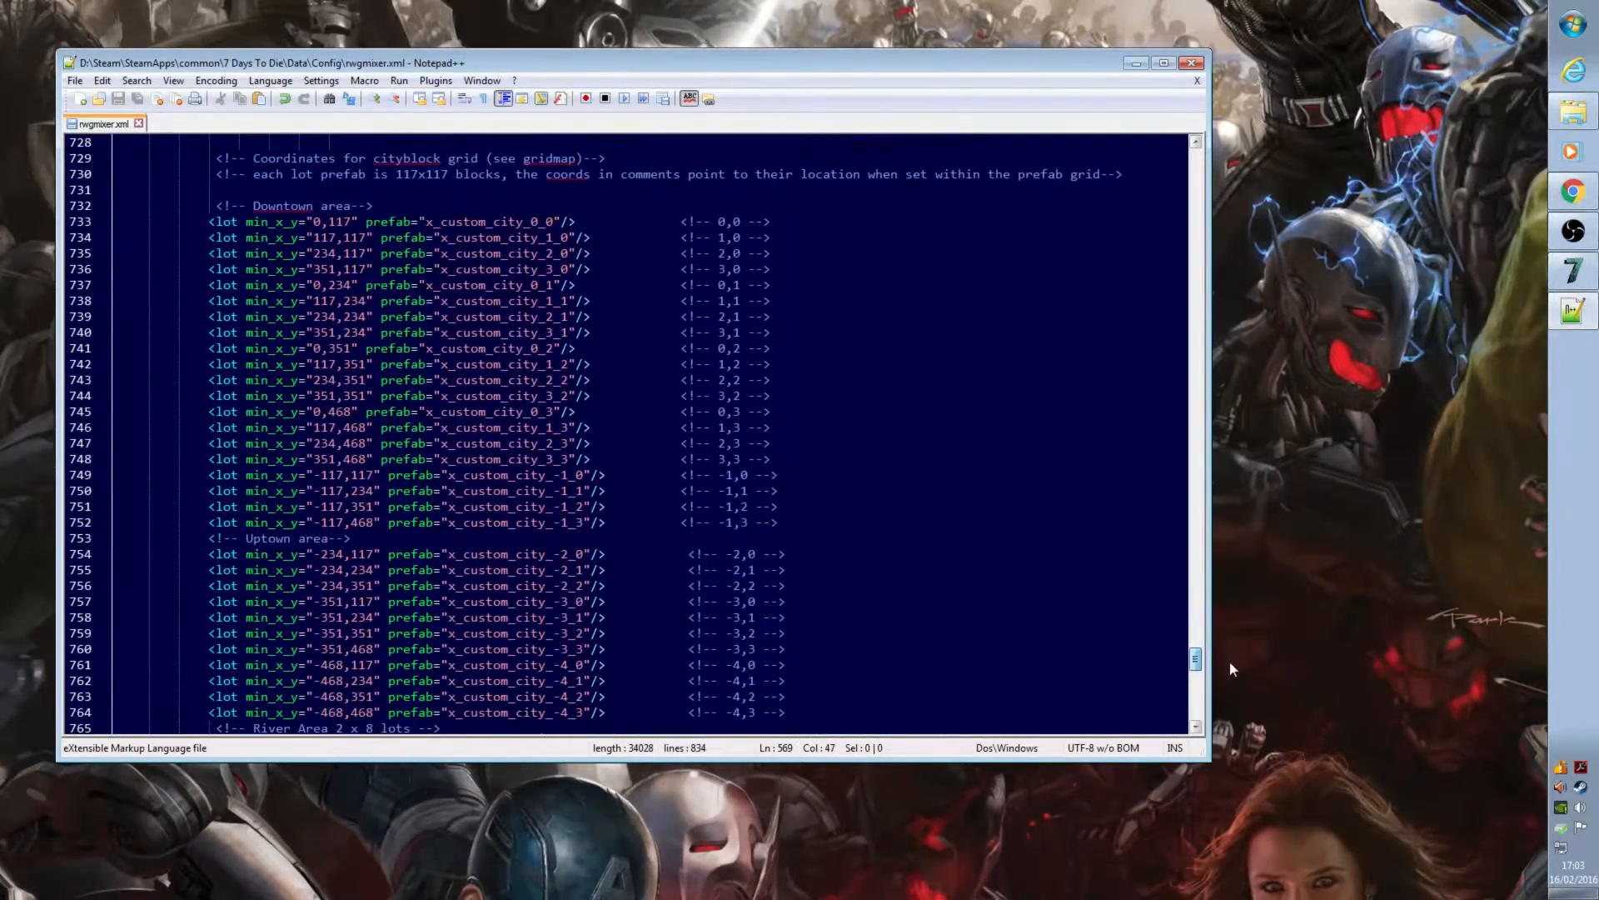
scroll(773, 304, "up", 6)
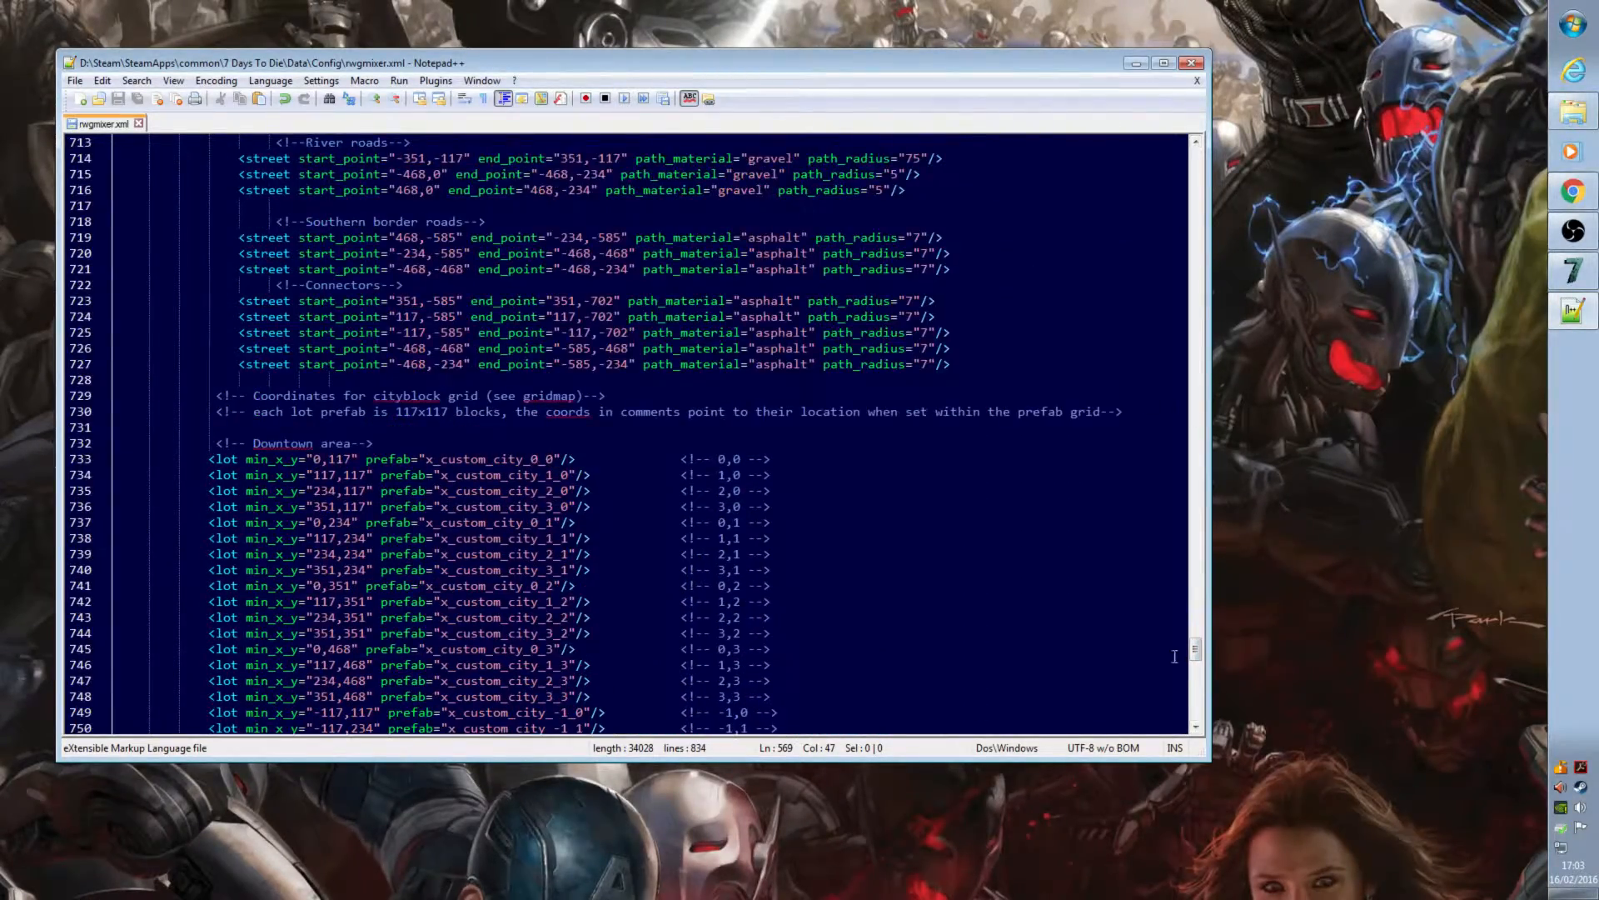
left_click_drag(1198, 649, 1197, 601)
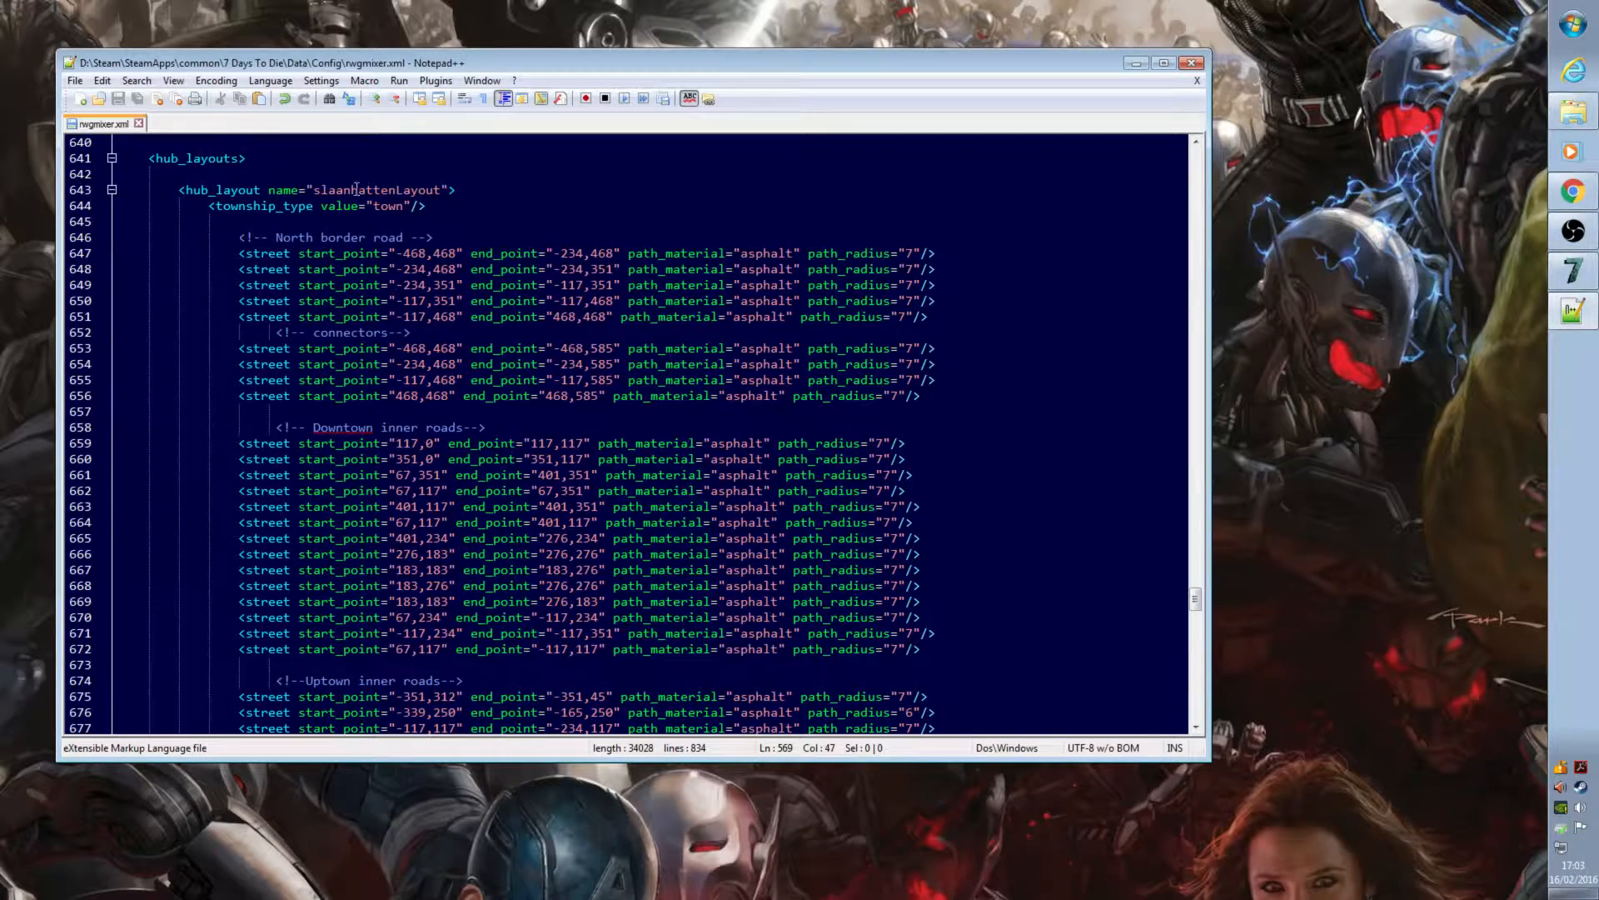
left_click_drag(313, 191, 441, 191)
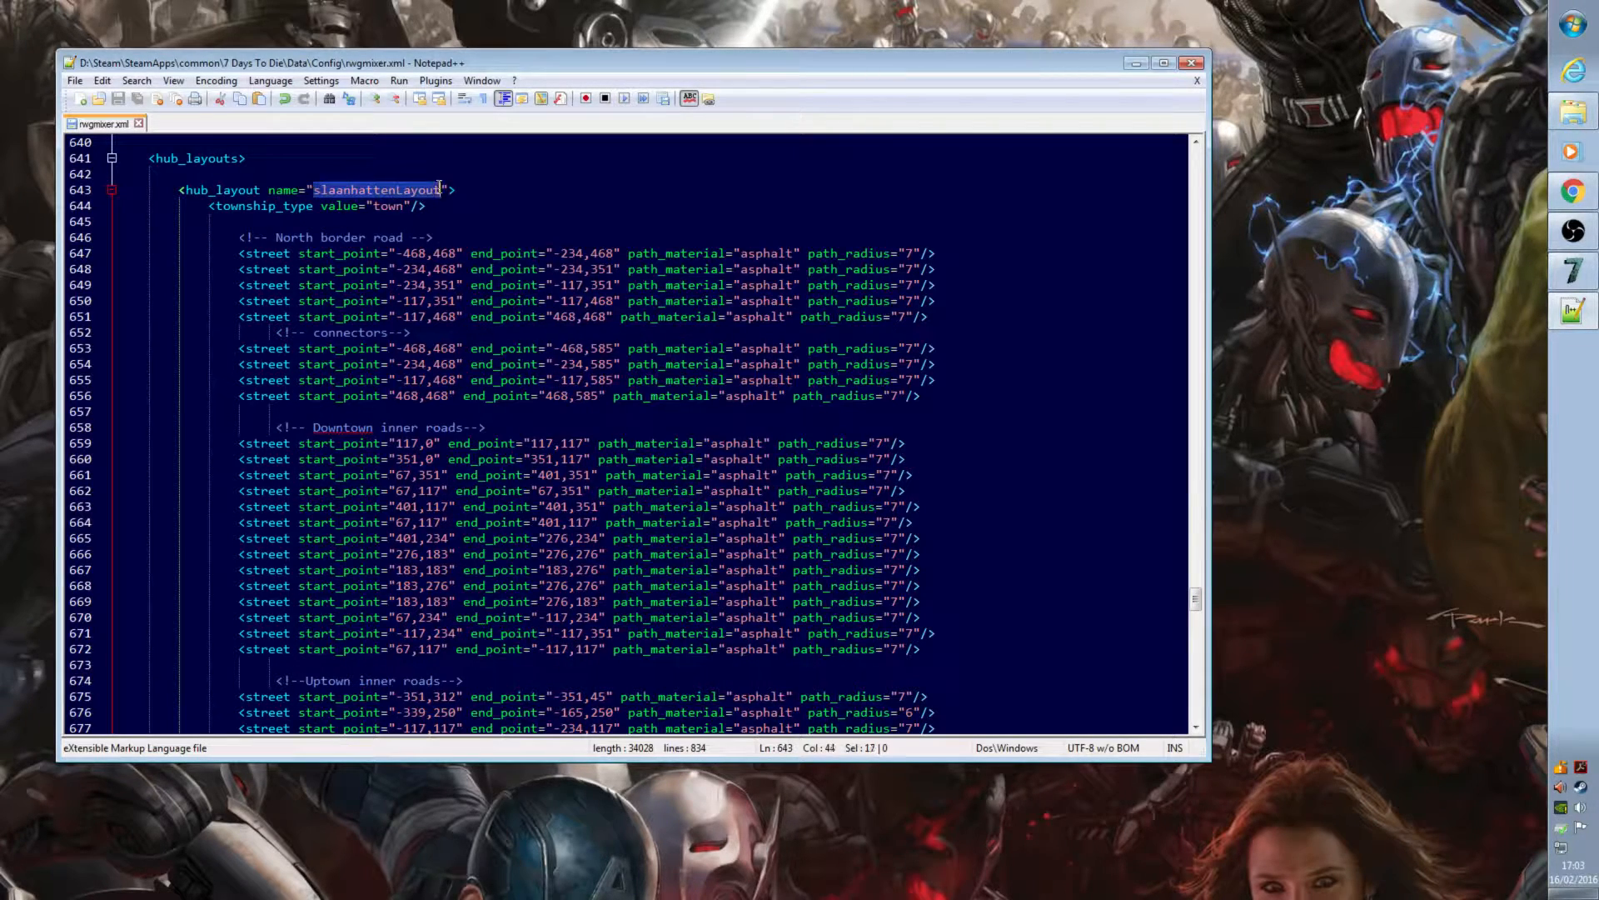
left_click_drag(1196, 600, 1197, 607)
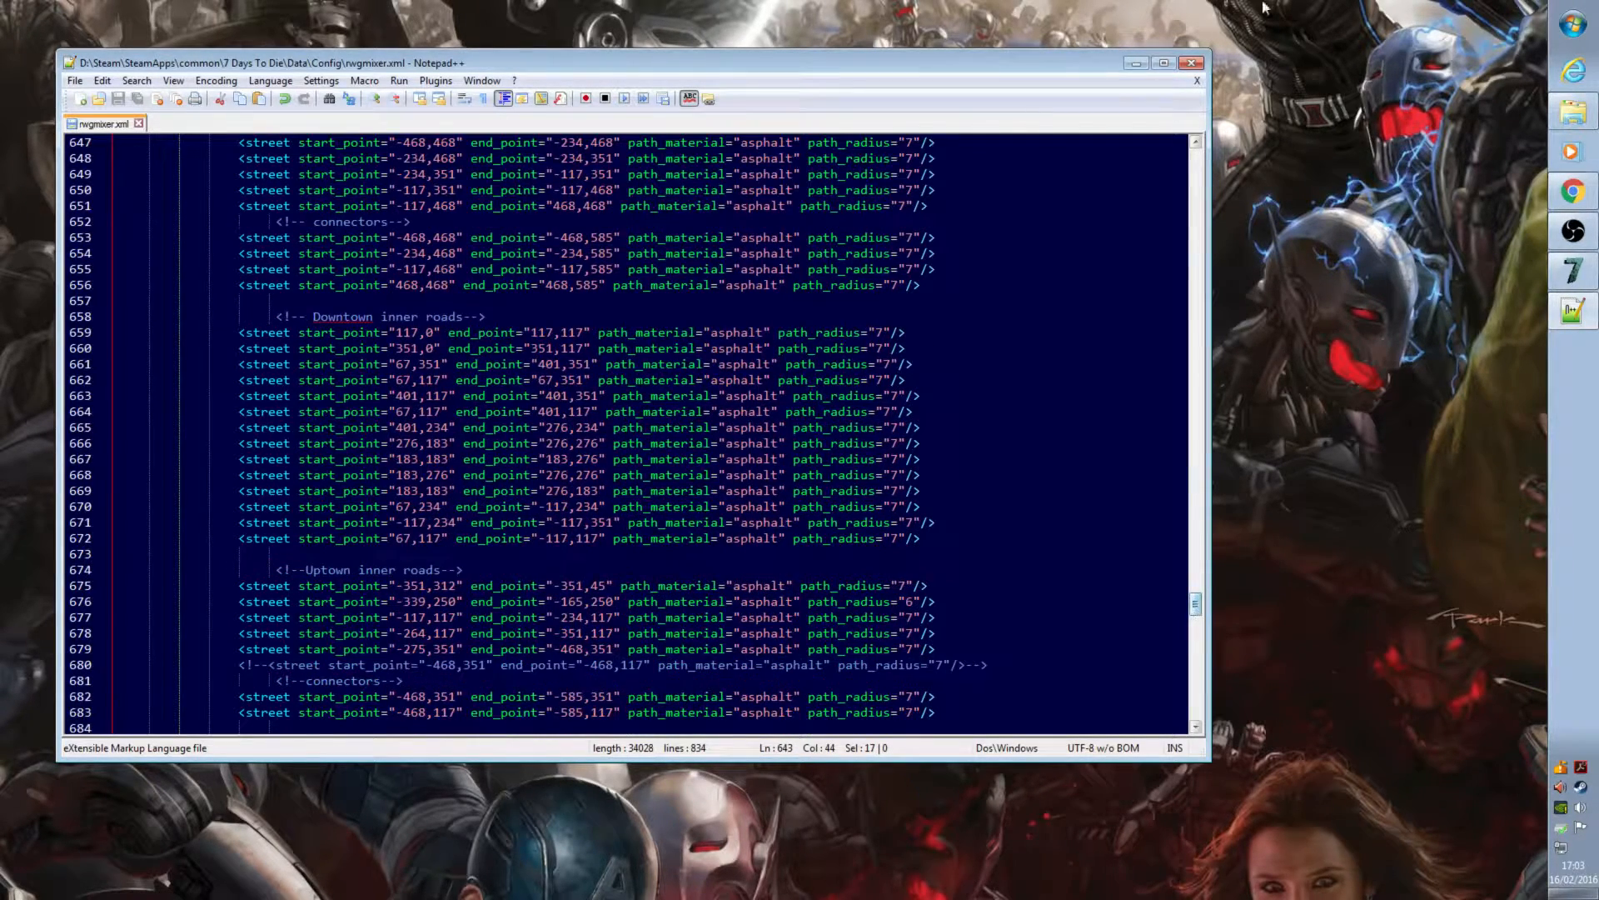
left_click(1164, 65)
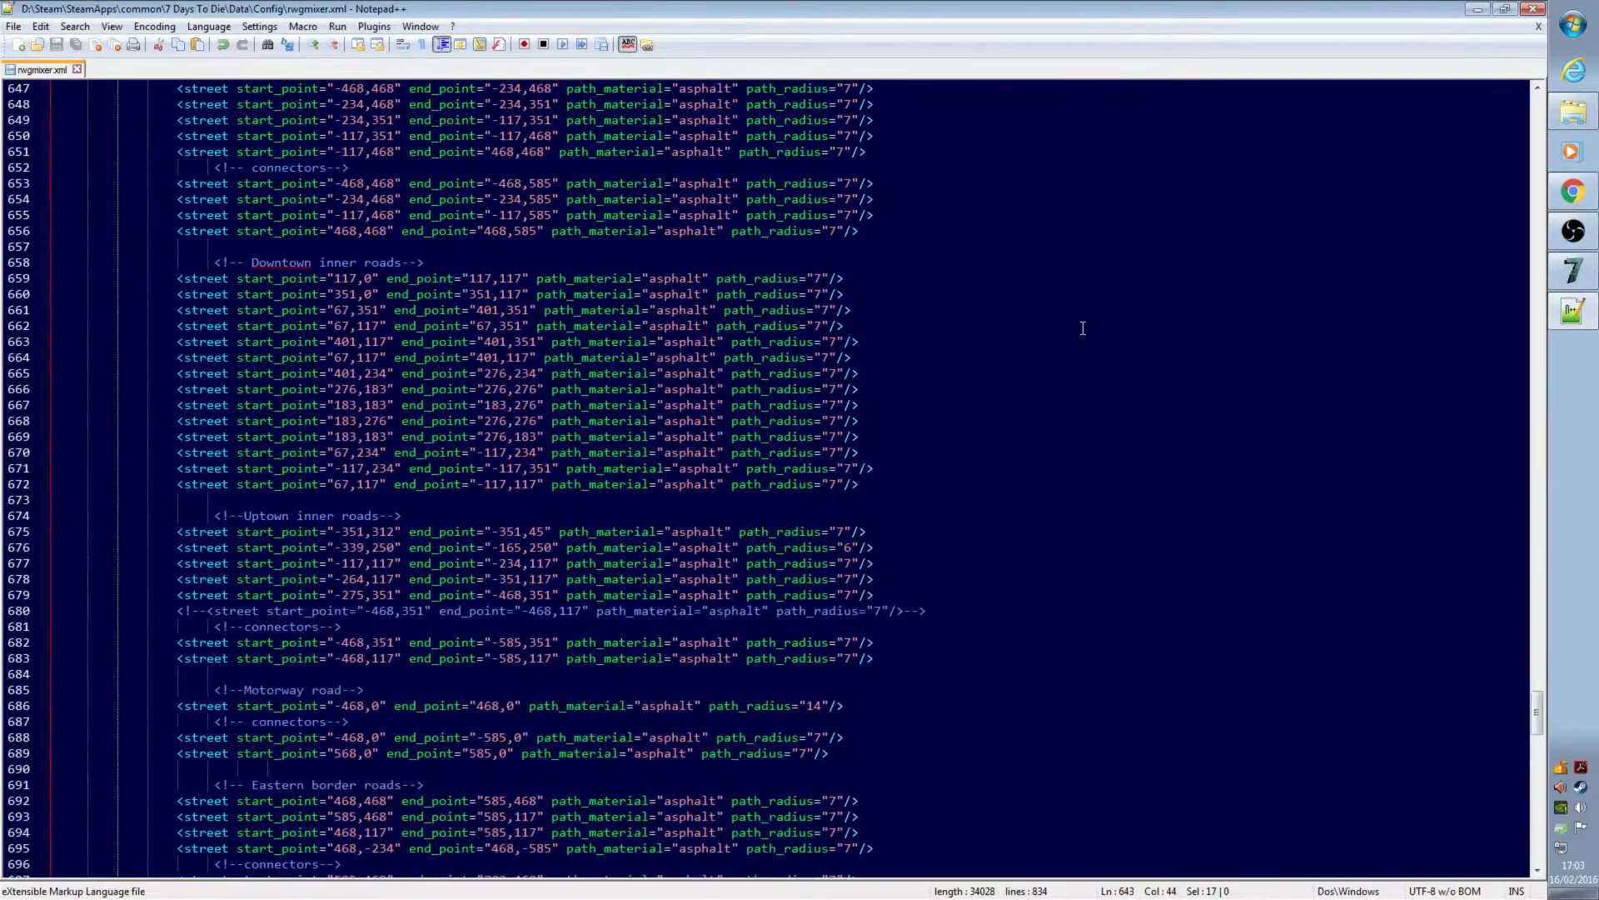
scroll(1083, 328, "up", 3)
scroll(1083, 327, "down", 20)
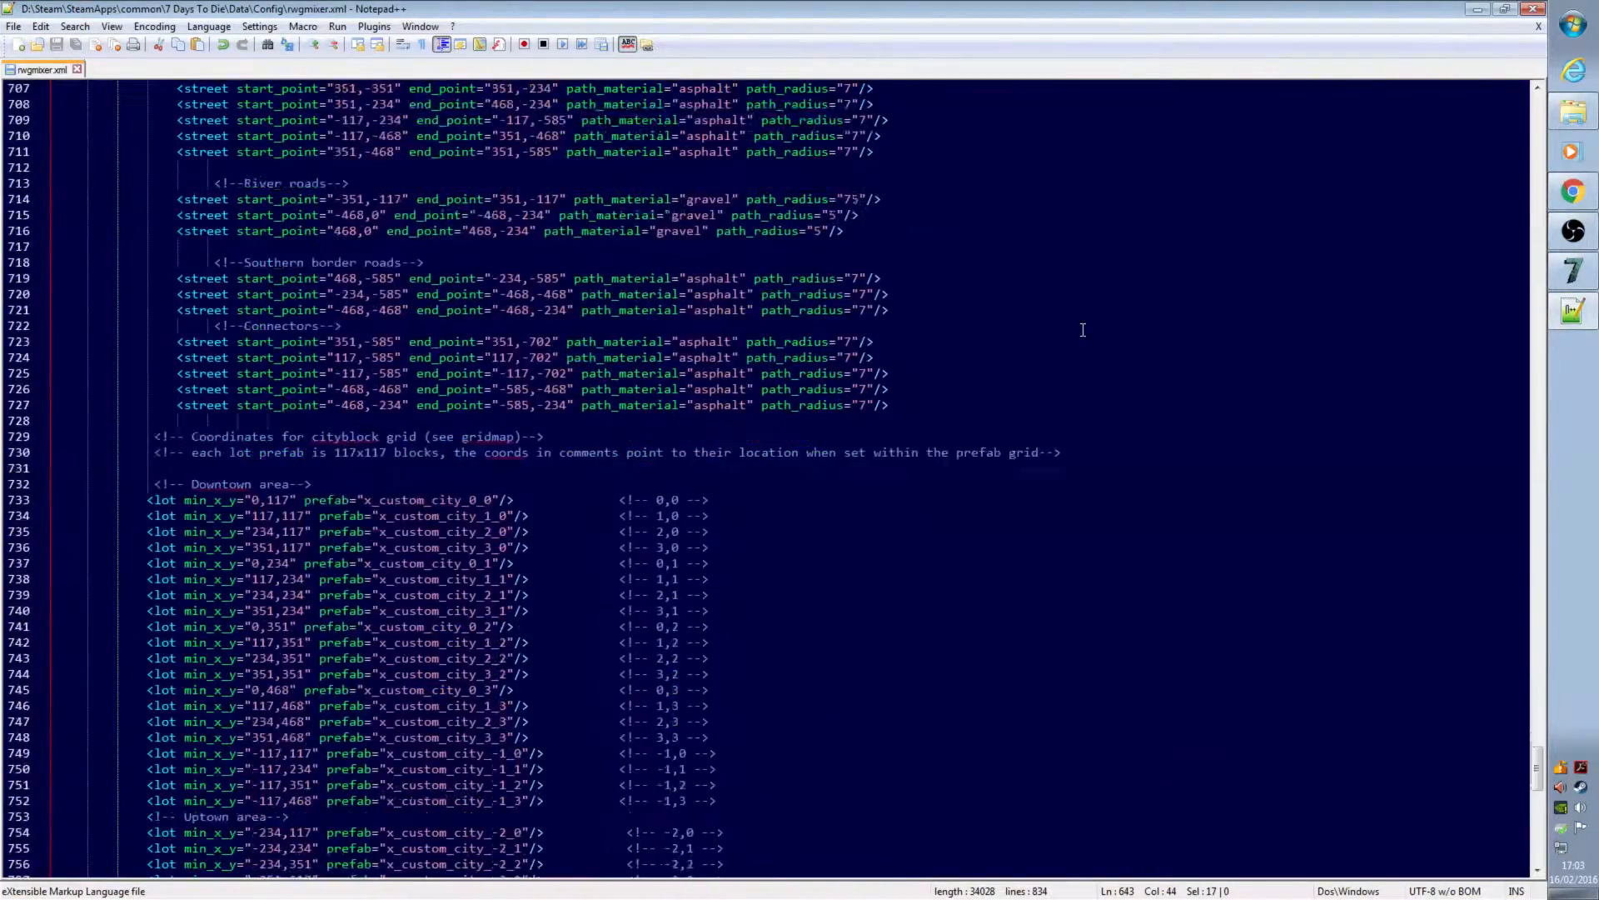
Step: Examine the prefab name and min_x_y coordinates of the x_custom_city_1_0 lot in the downtown area
scroll(1082, 330, "down", 6)
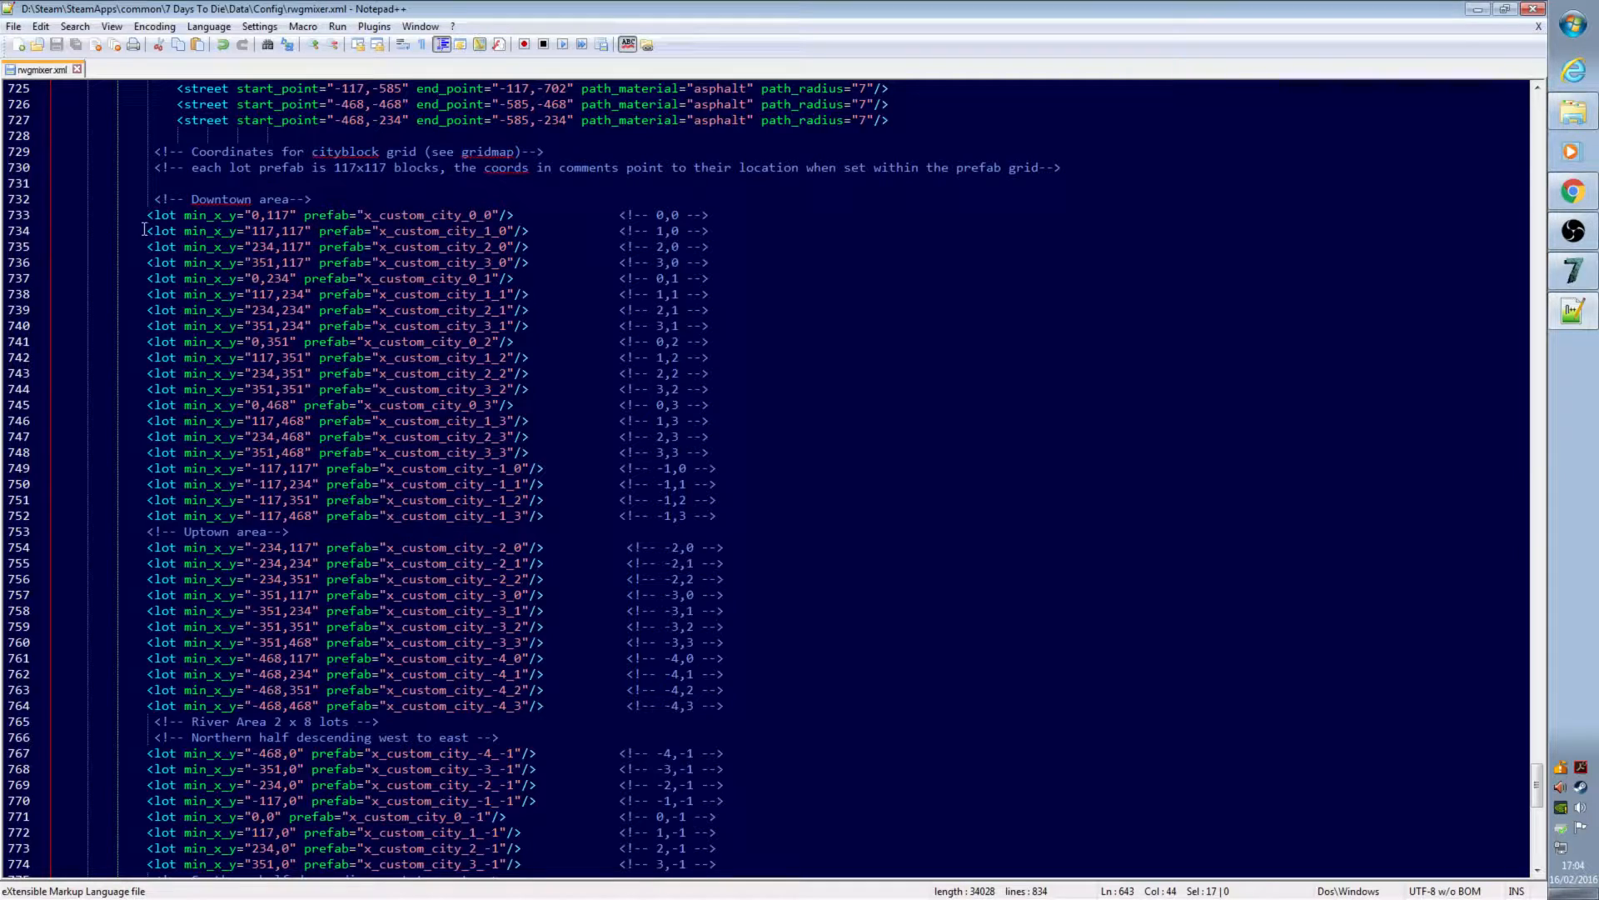
left_click_drag(373, 232, 530, 231)
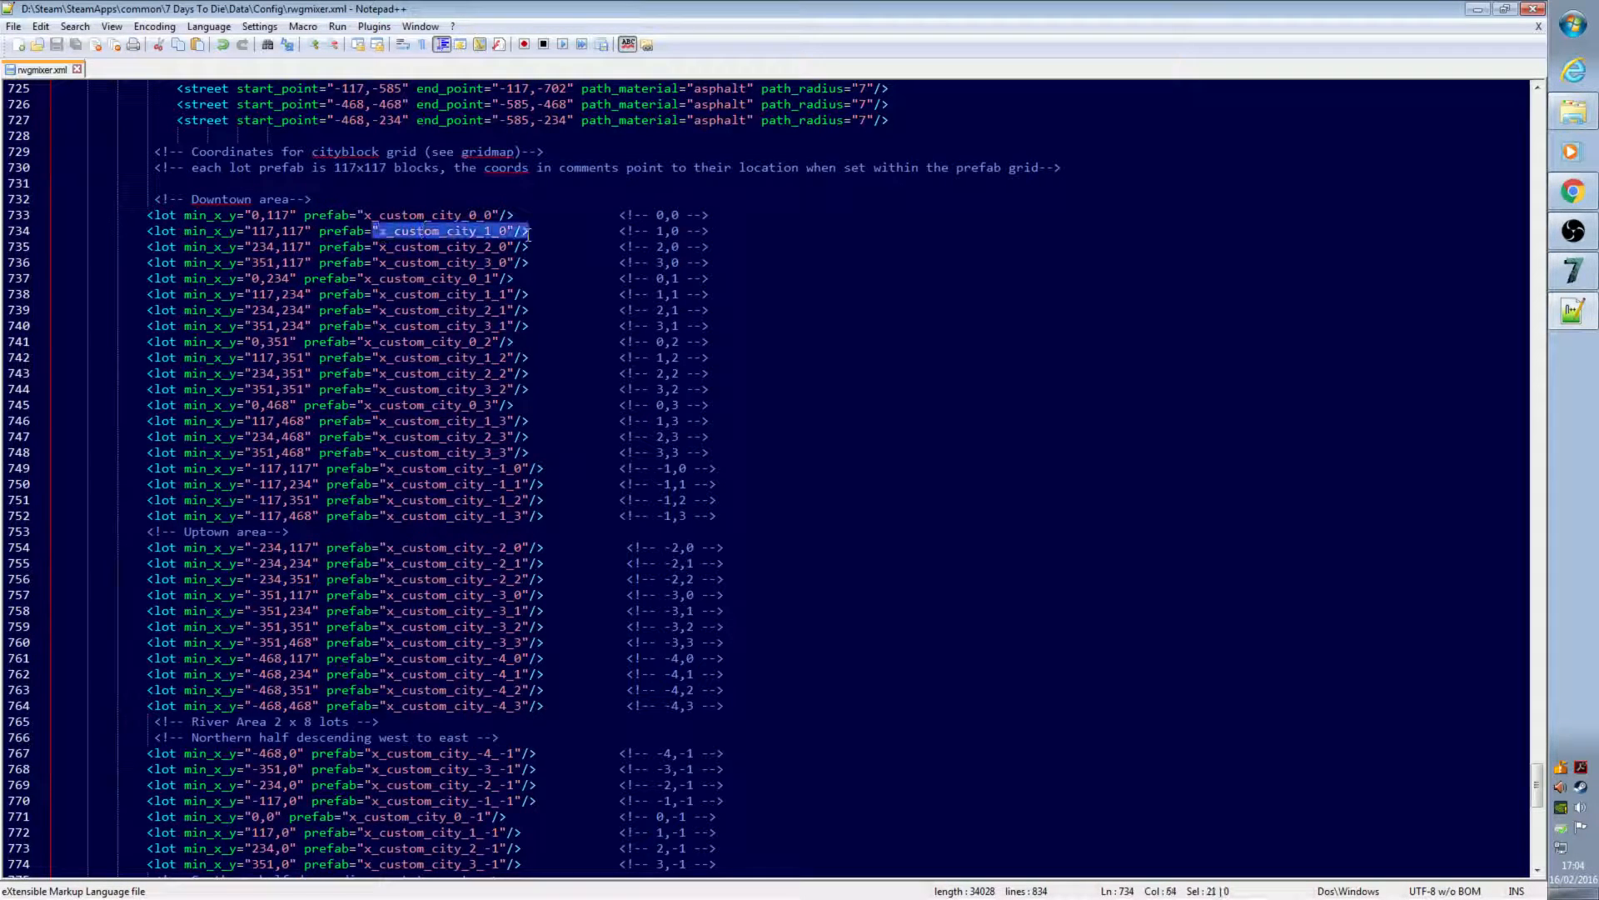
left_click_drag(245, 231, 311, 231)
left_click(846, 340)
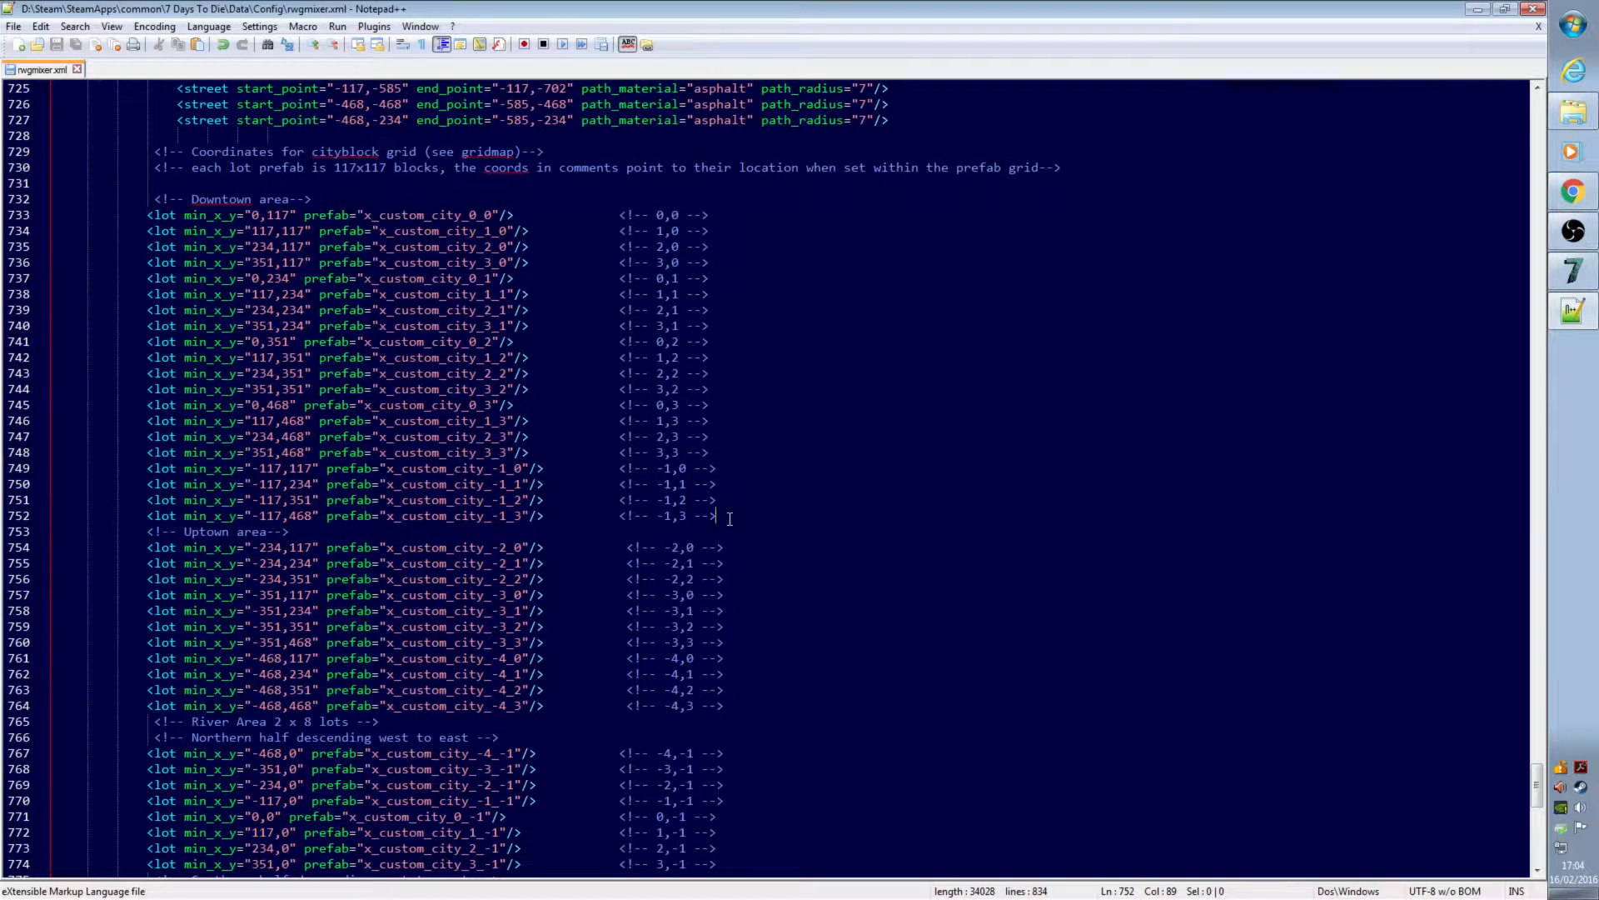
Step: Insert three blank lines between the last downtown lot entry and the Uptown area comment
key("Return")
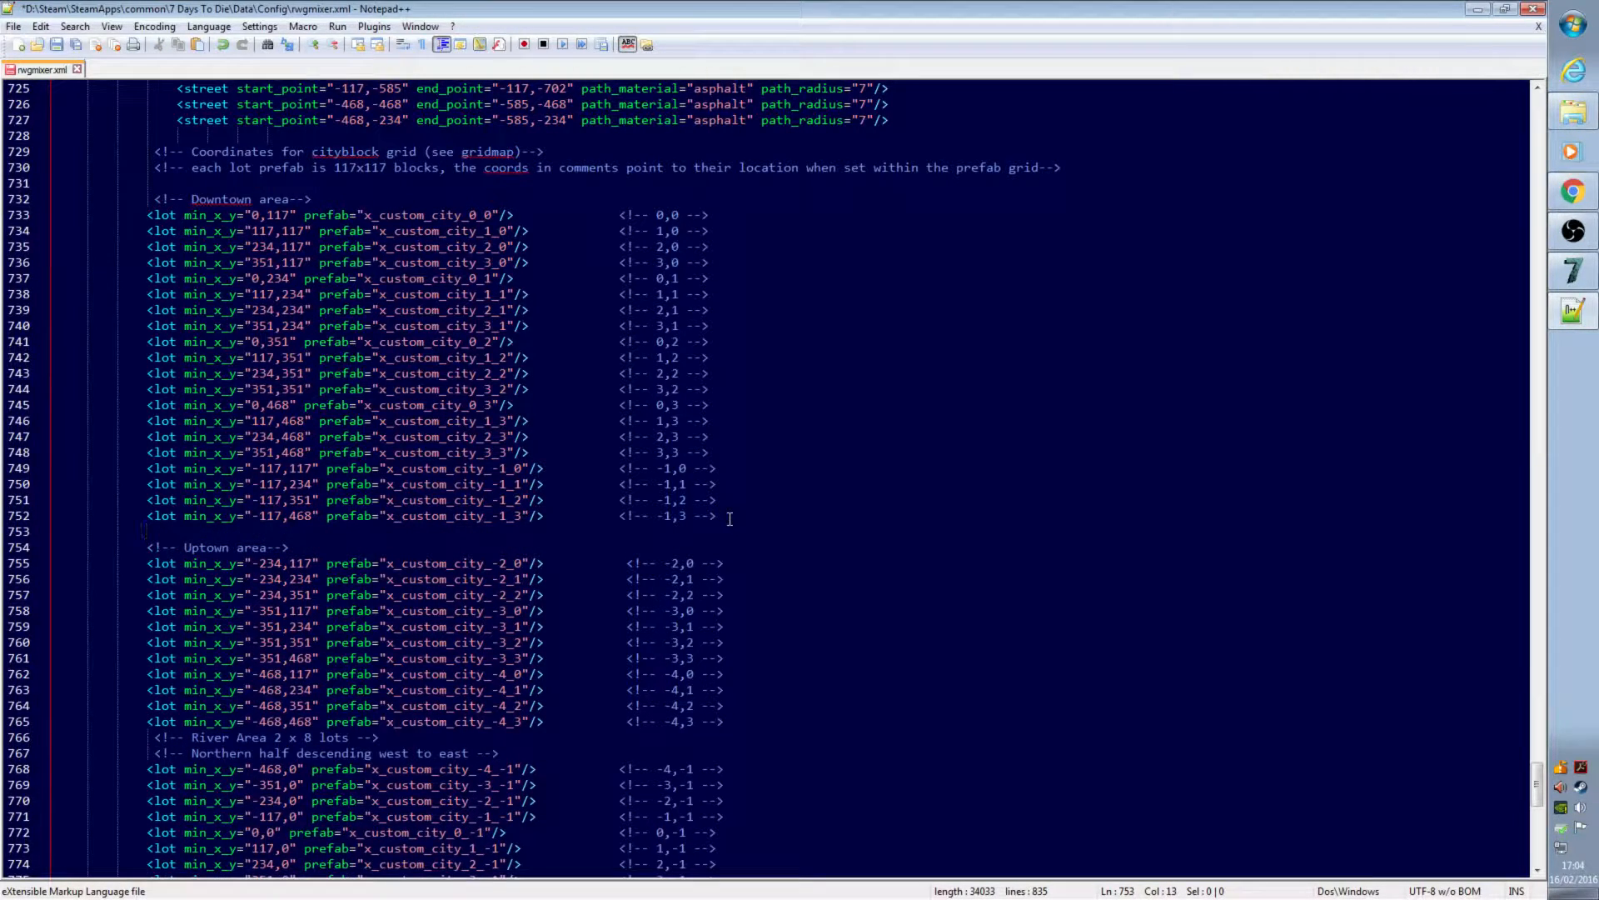
key("Return")
key("Return")
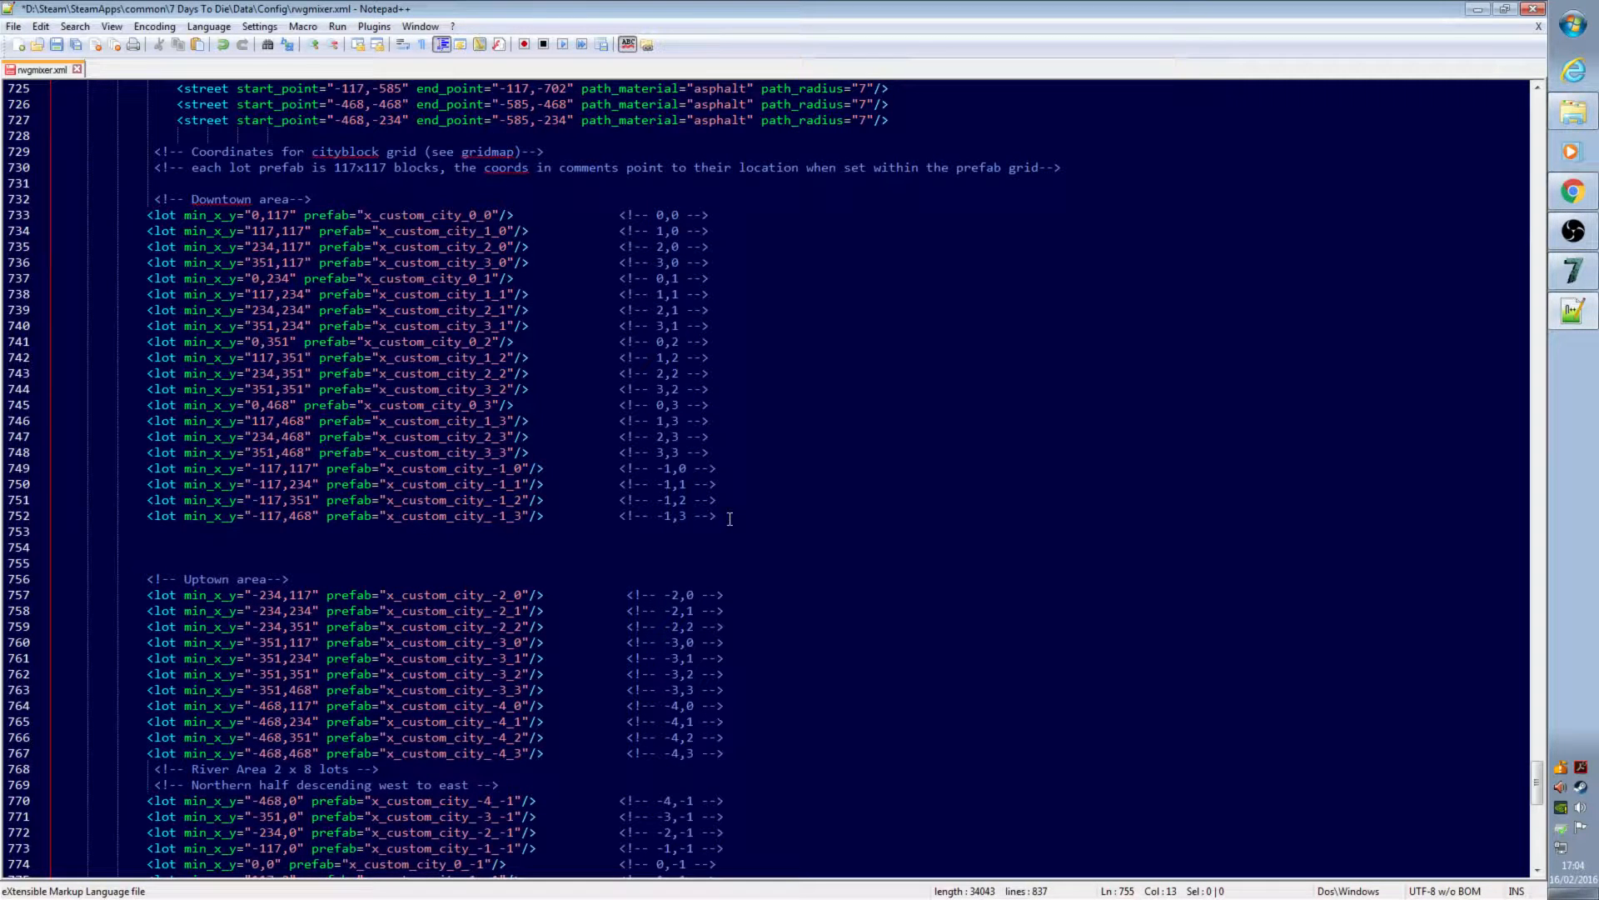
left_click_drag(148, 483, 727, 513)
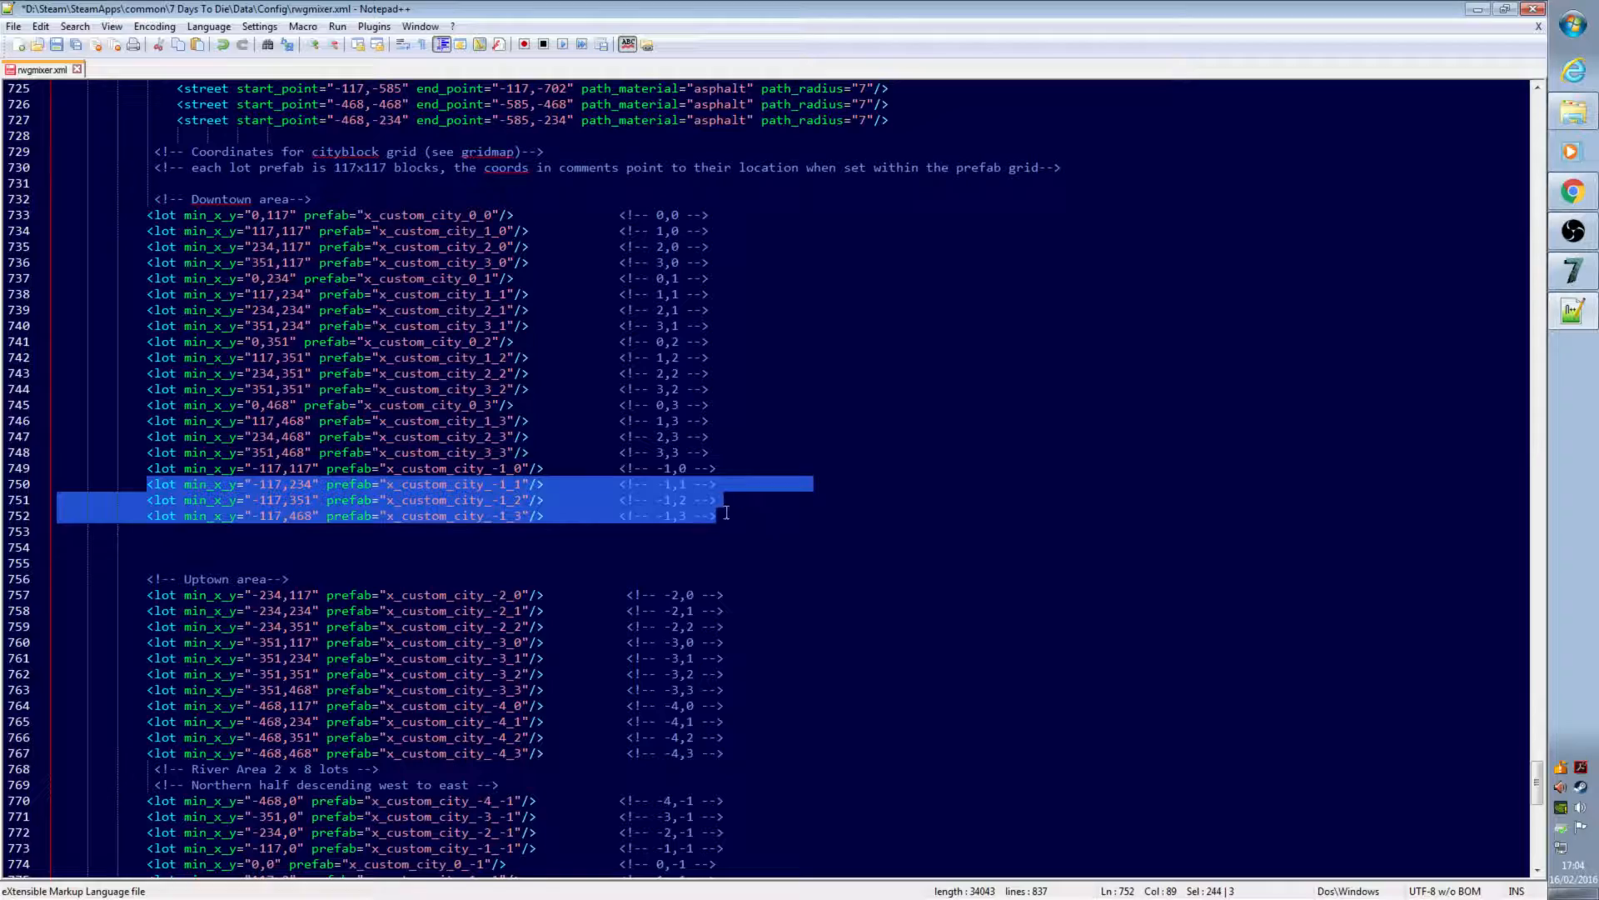
right_click(491, 504)
left_click(533, 541)
left_click(792, 579)
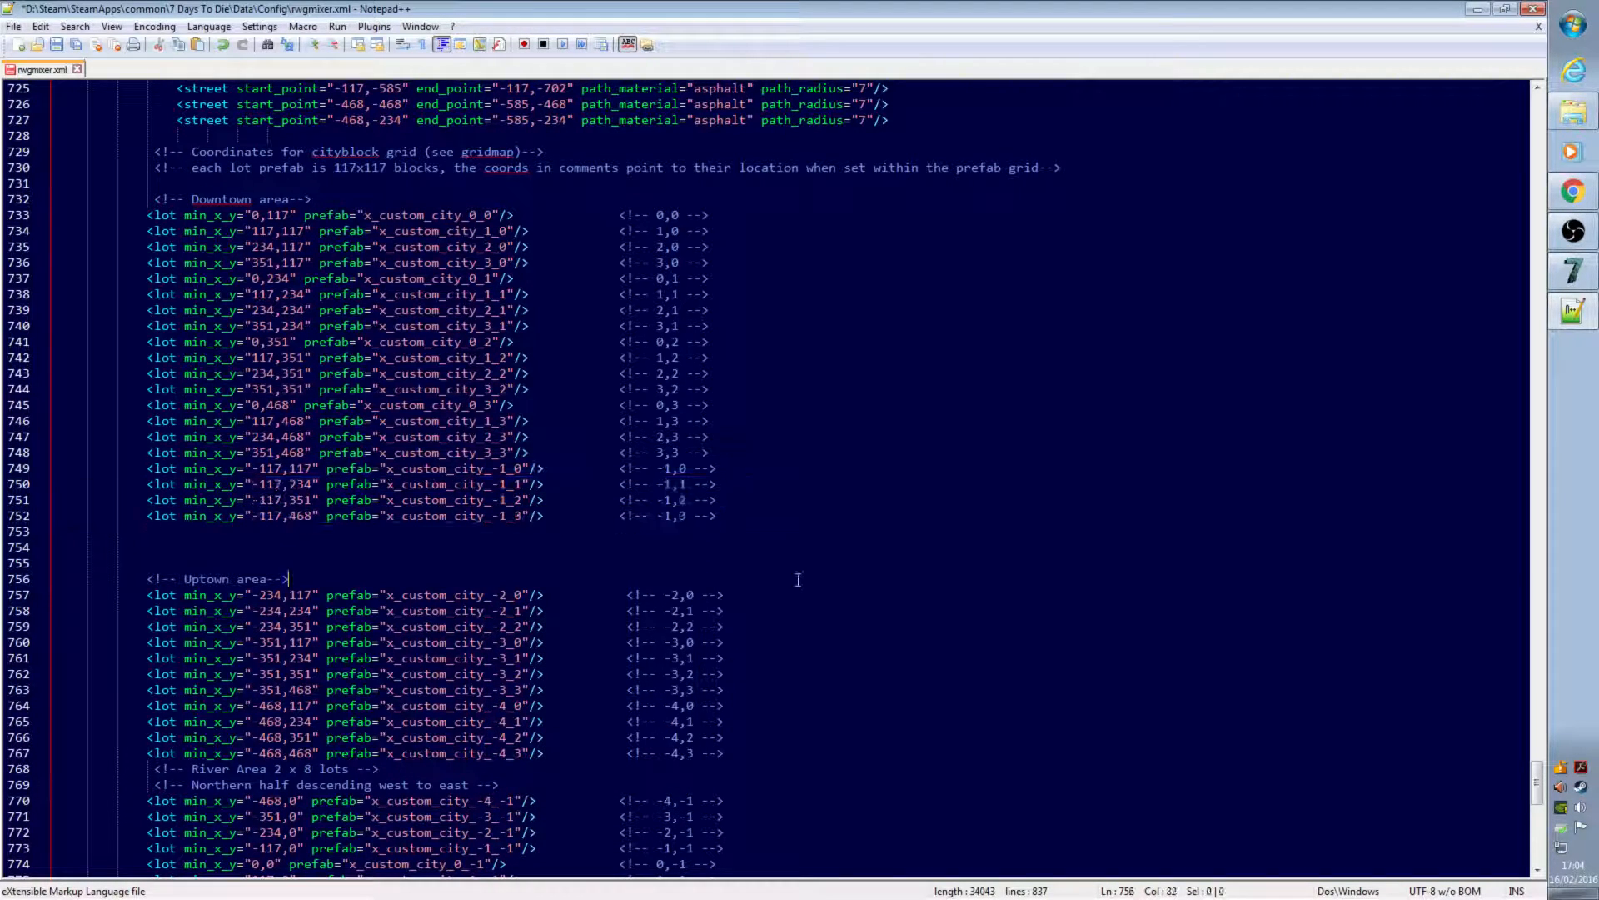
Step: Duplicate the x_custom_city_-1_3 lot entry, comment included, onto the blank line 753 directly beneath it
left_click_drag(722, 516, 148, 516)
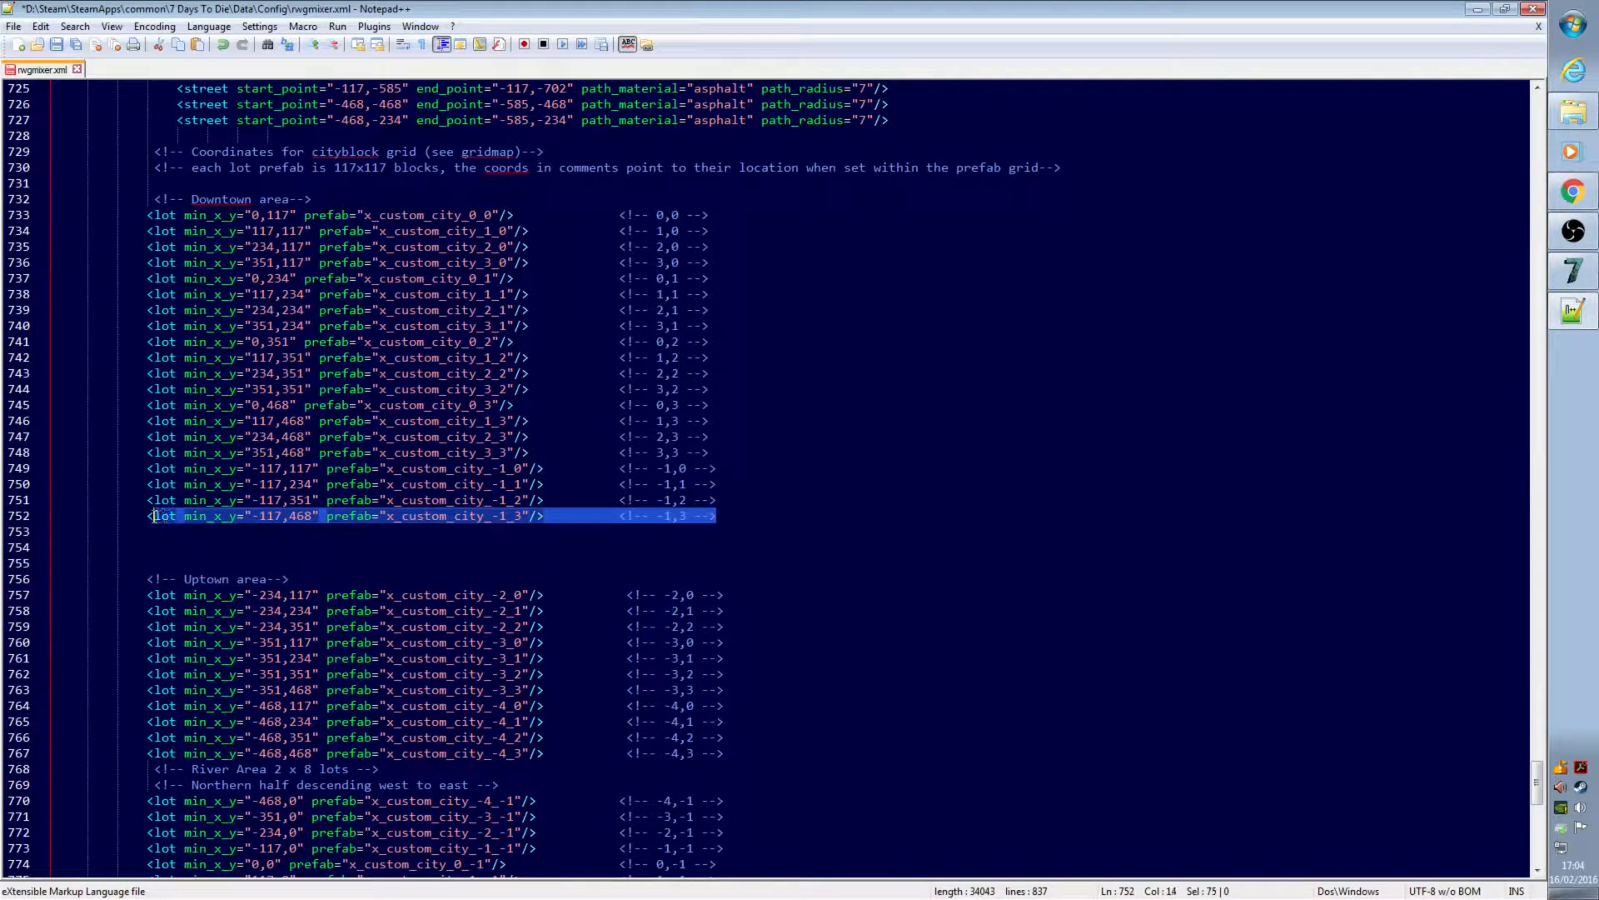
right_click(165, 517)
left_click(215, 545)
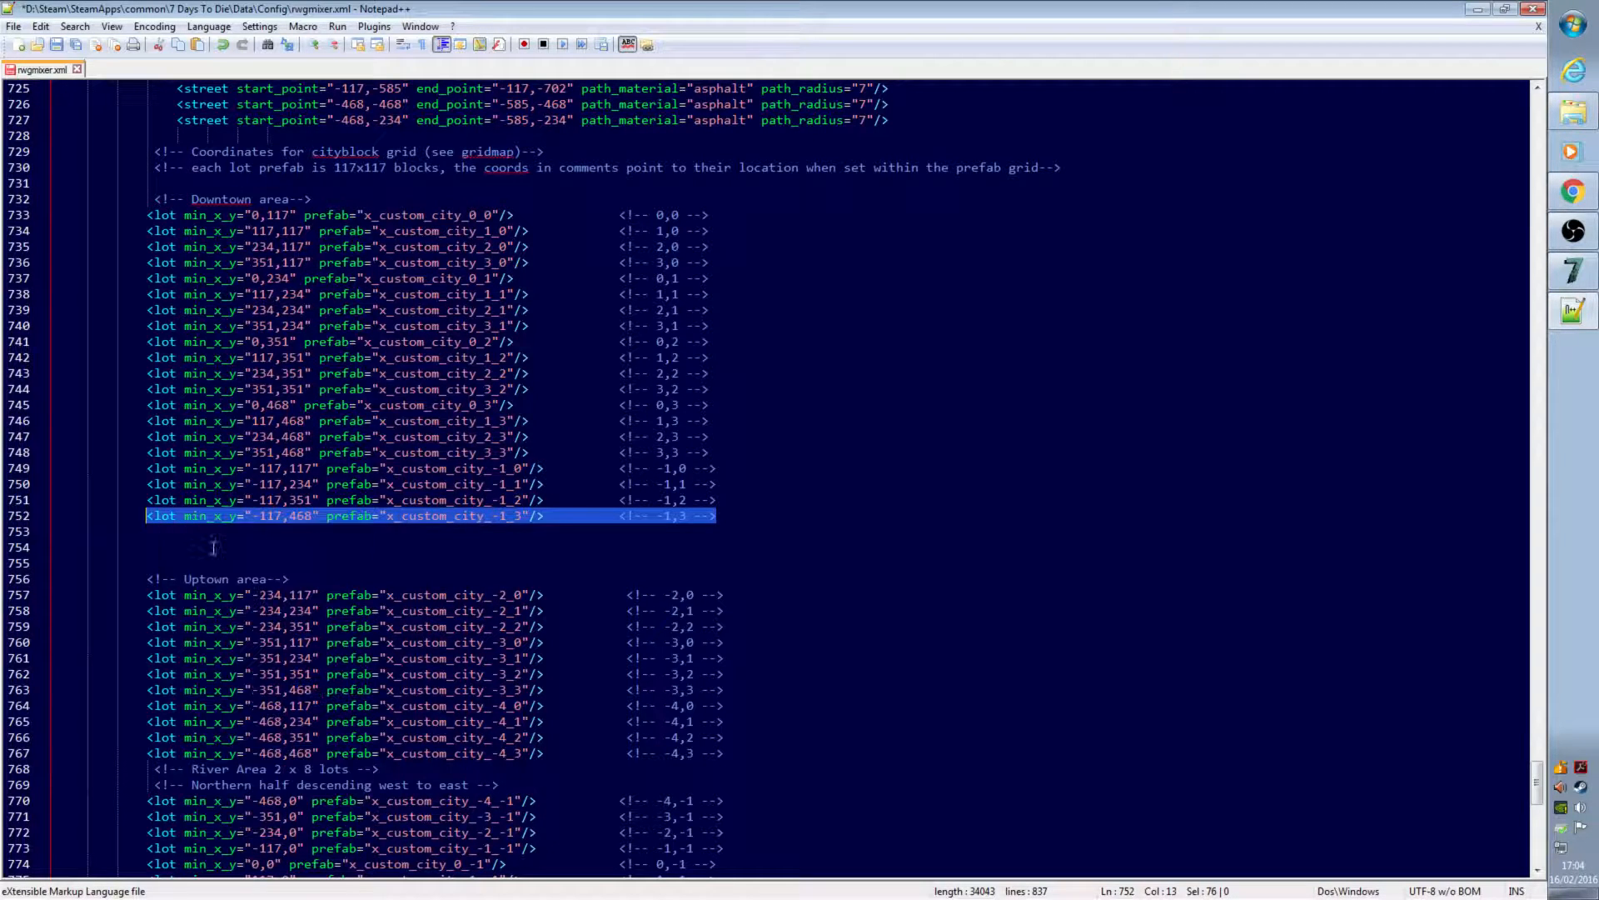
left_click(206, 536)
key("ctrl+v")
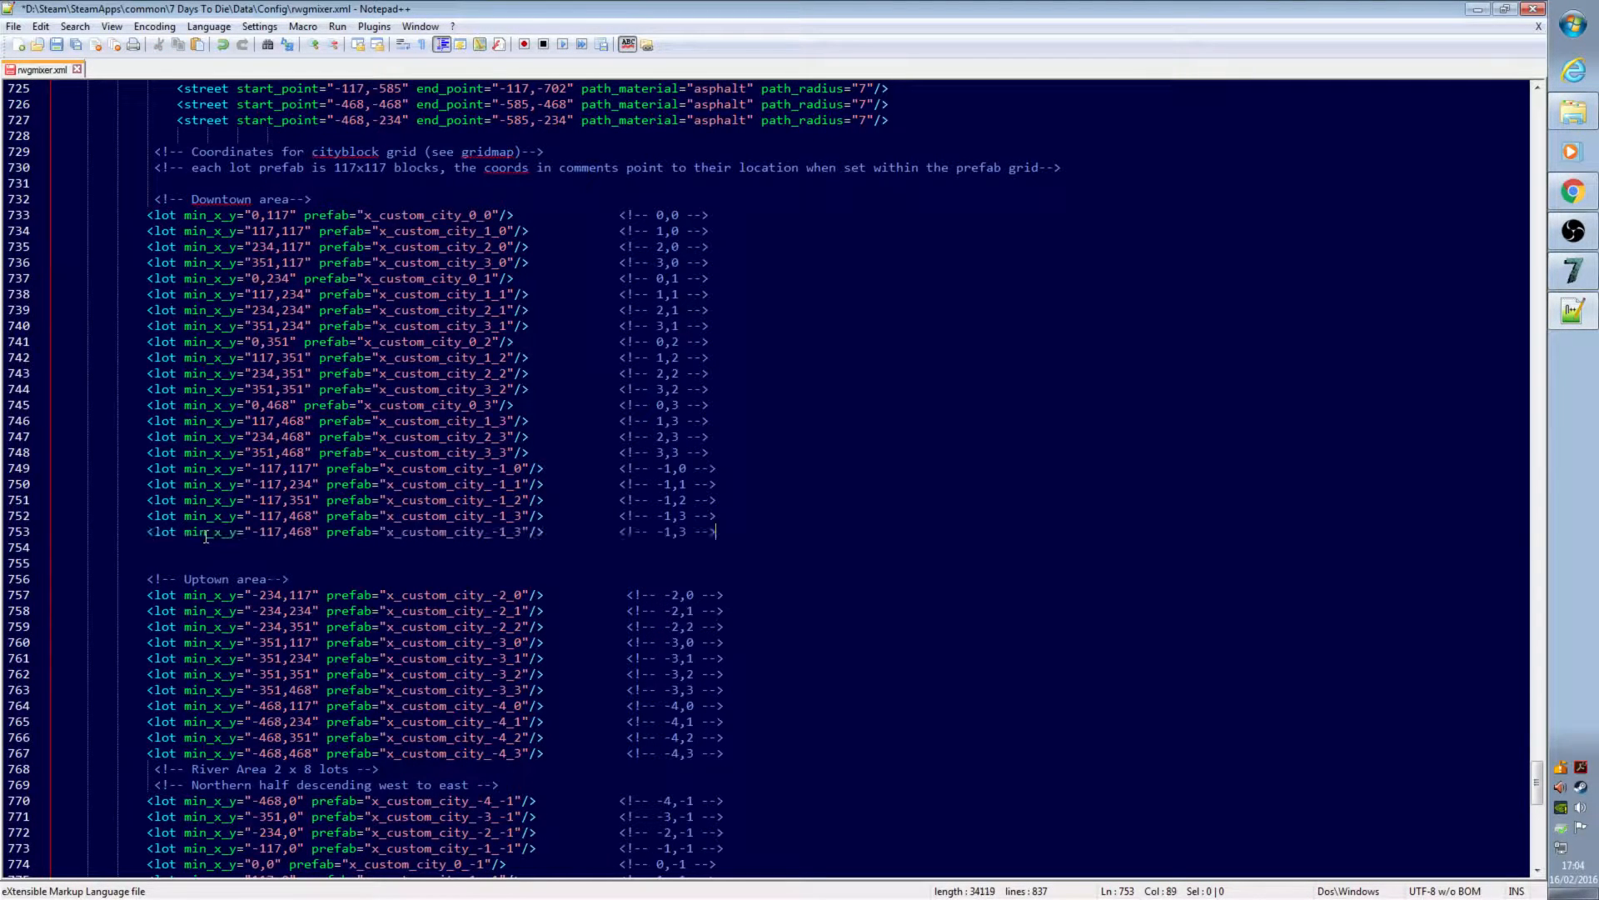
Step: Open the Prefab gridmap v0.3.5 image from the project folder and arrange it beside the un-maximized text editor, with the folder closed
left_click(1505, 8)
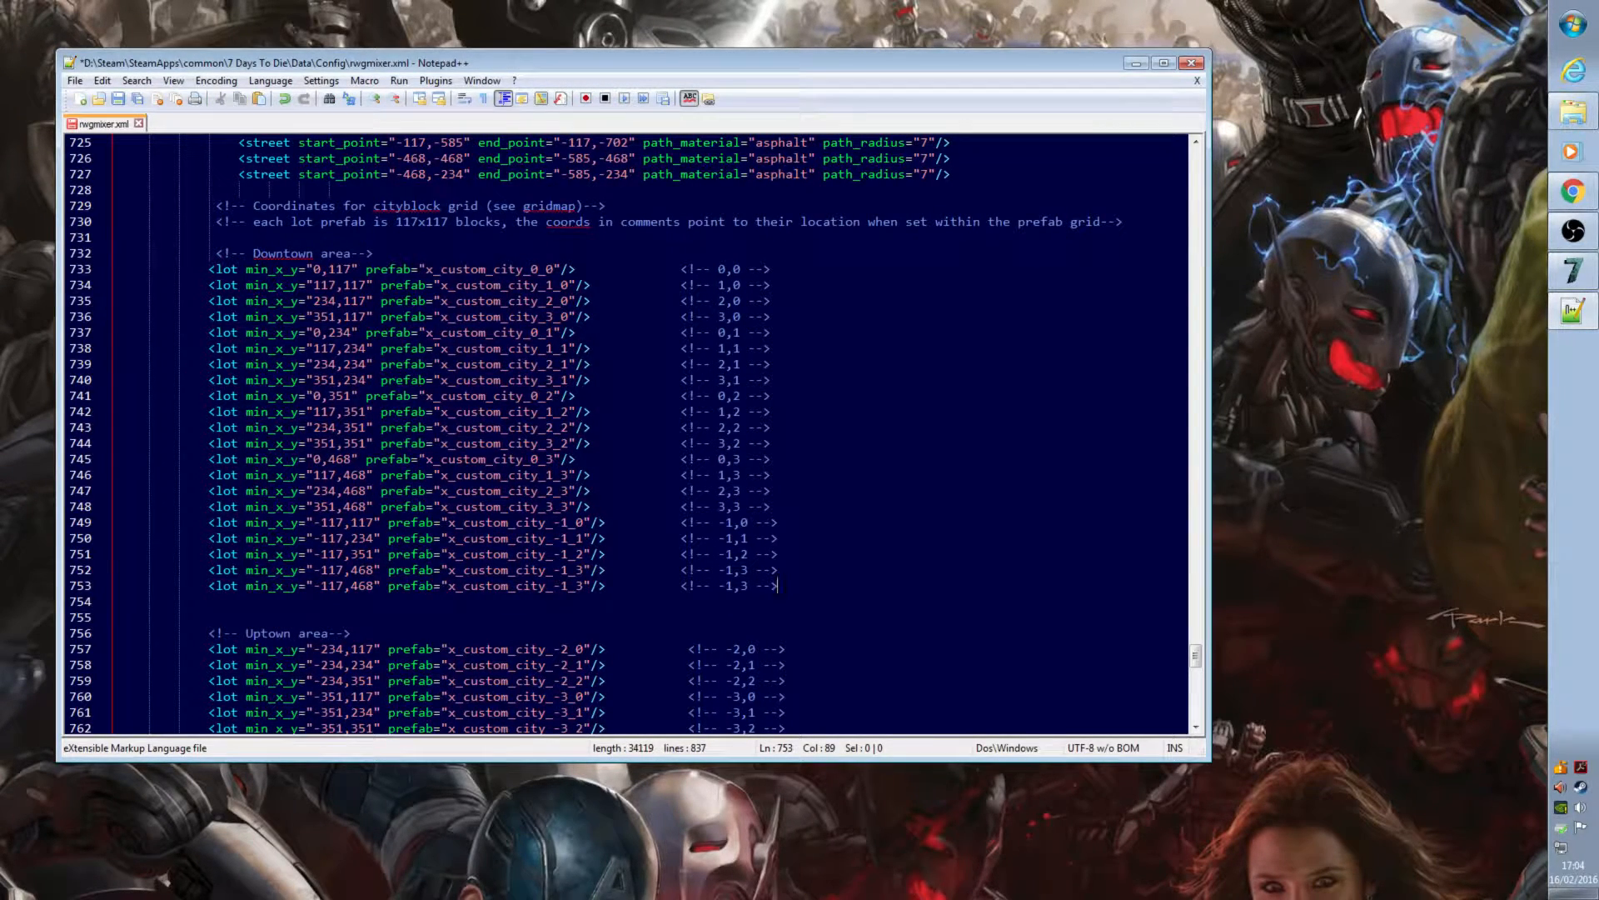
left_click(1573, 112)
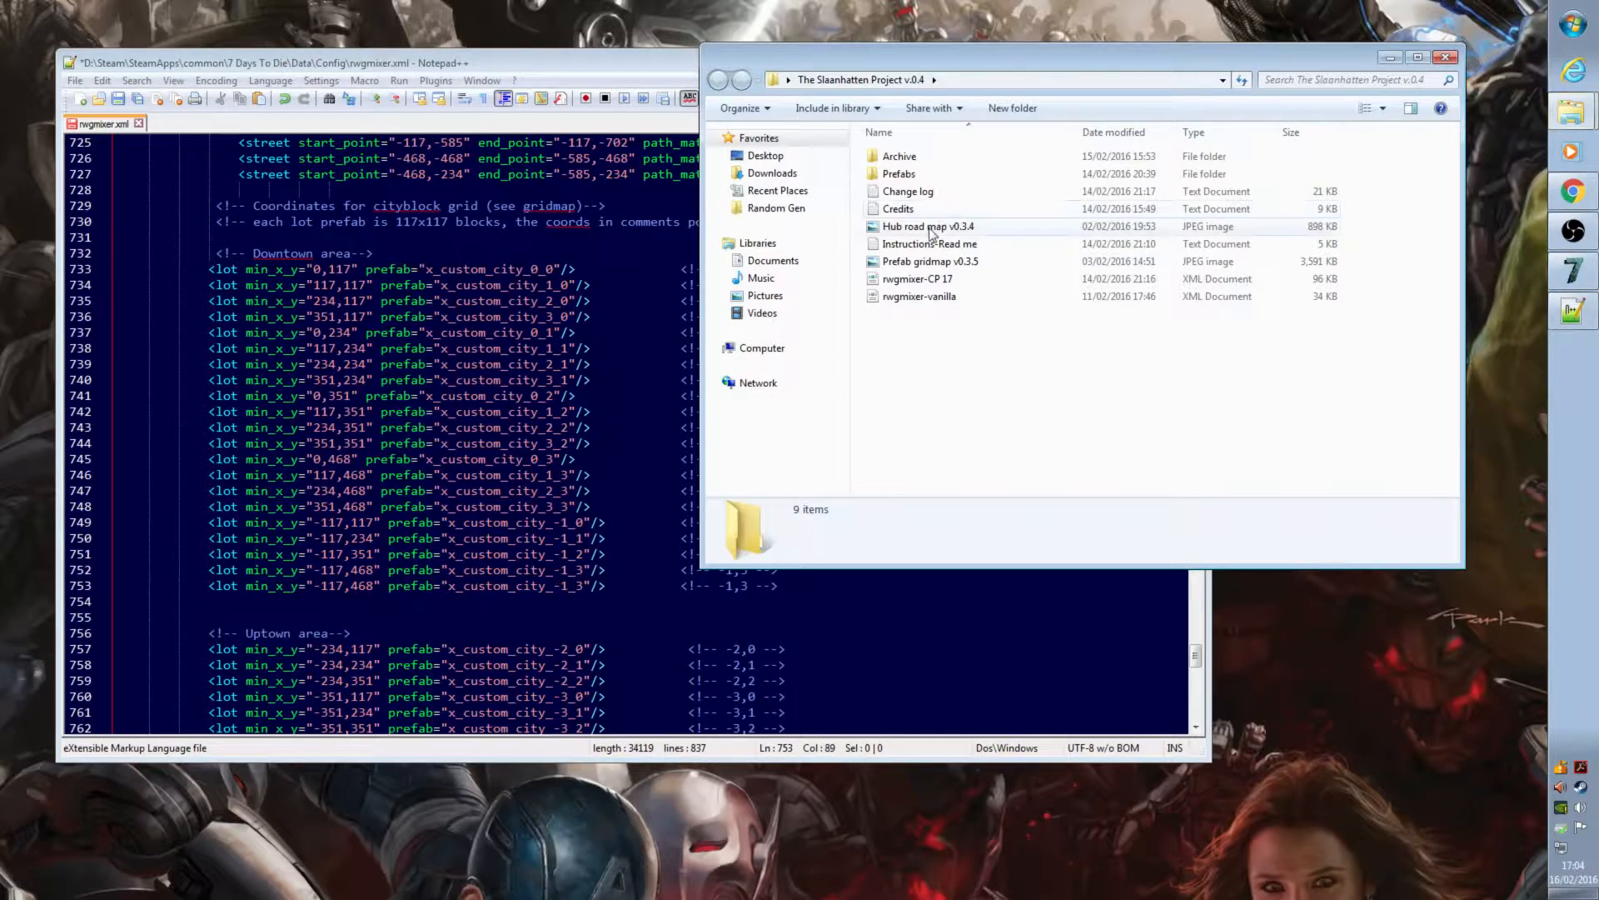
double_click(950, 262)
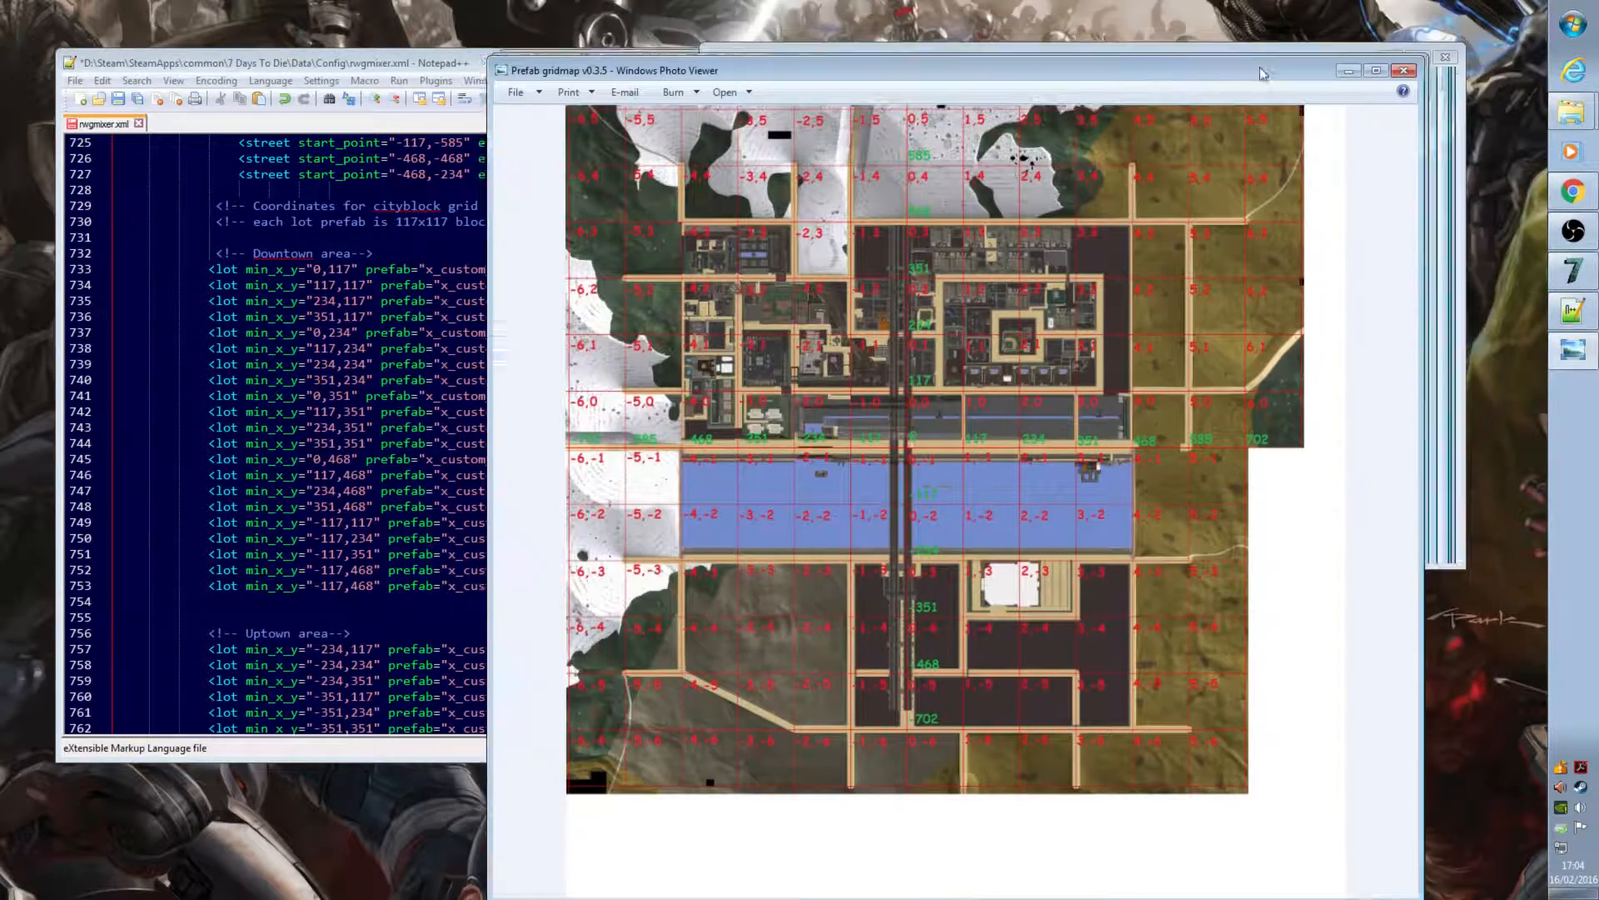
left_click_drag(1262, 73, 1175, 111)
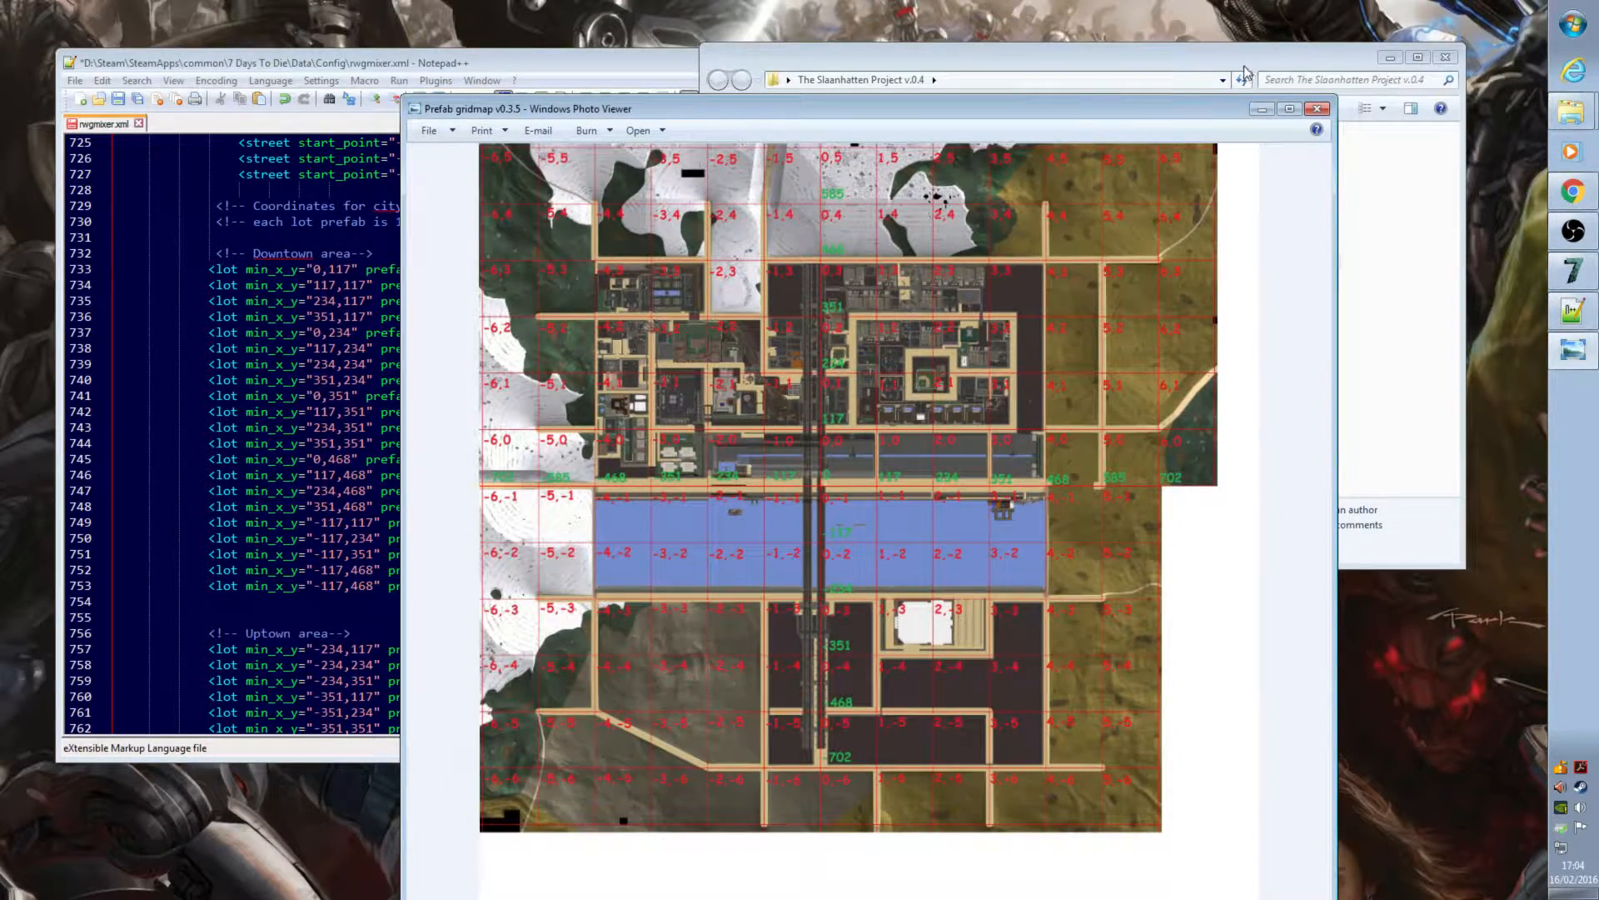
left_click(1319, 51)
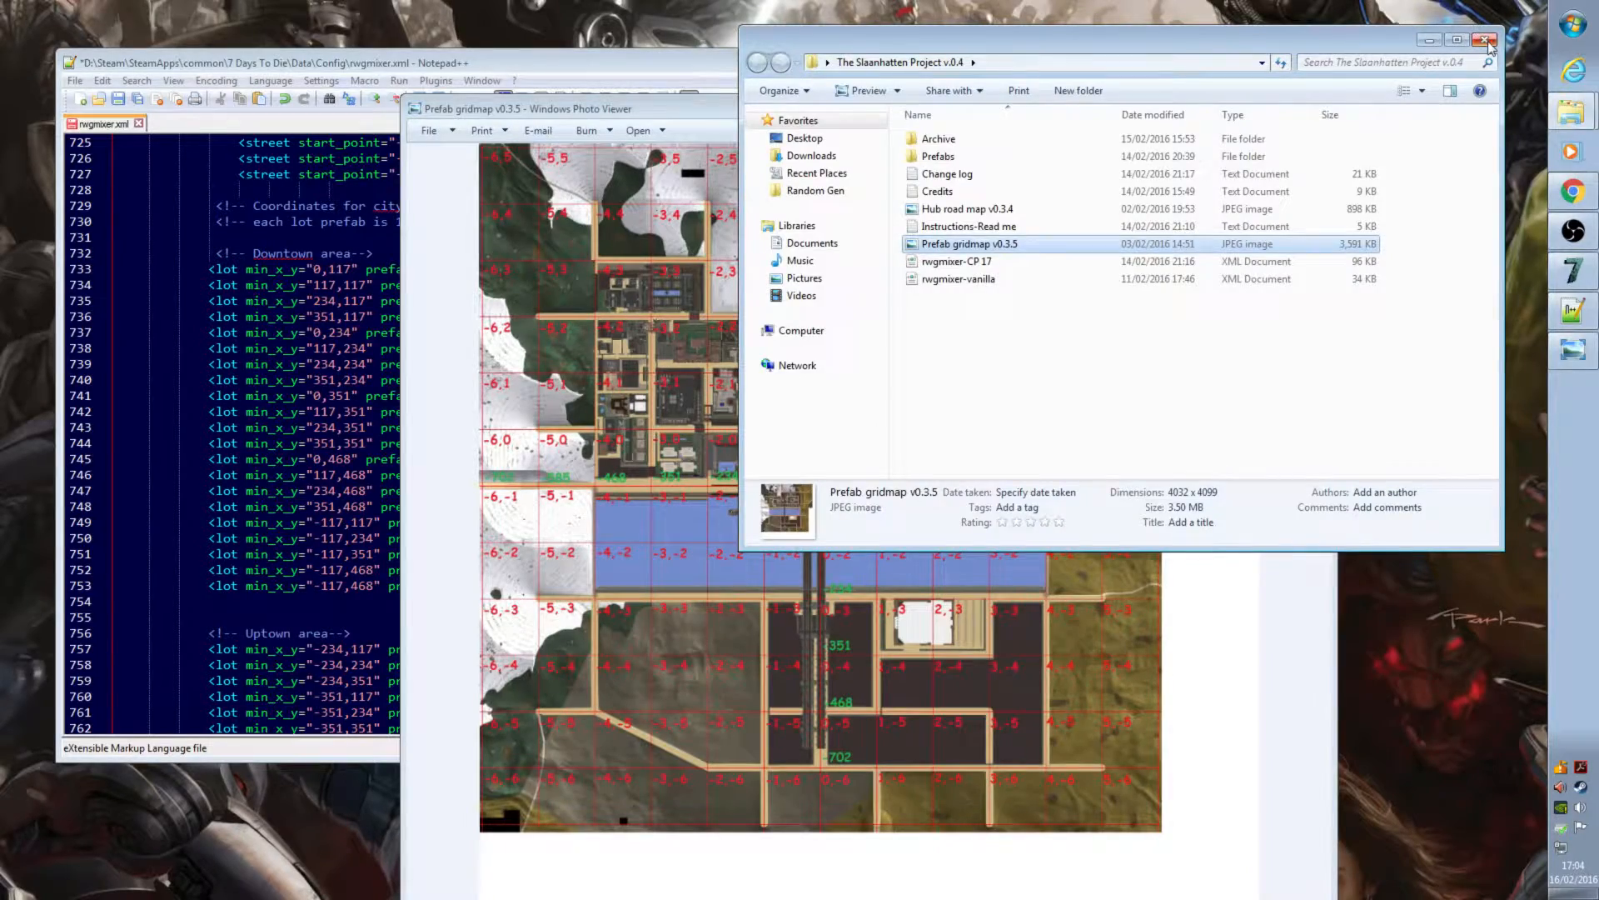
left_click(1472, 46)
left_click_drag(1168, 110, 1440, 41)
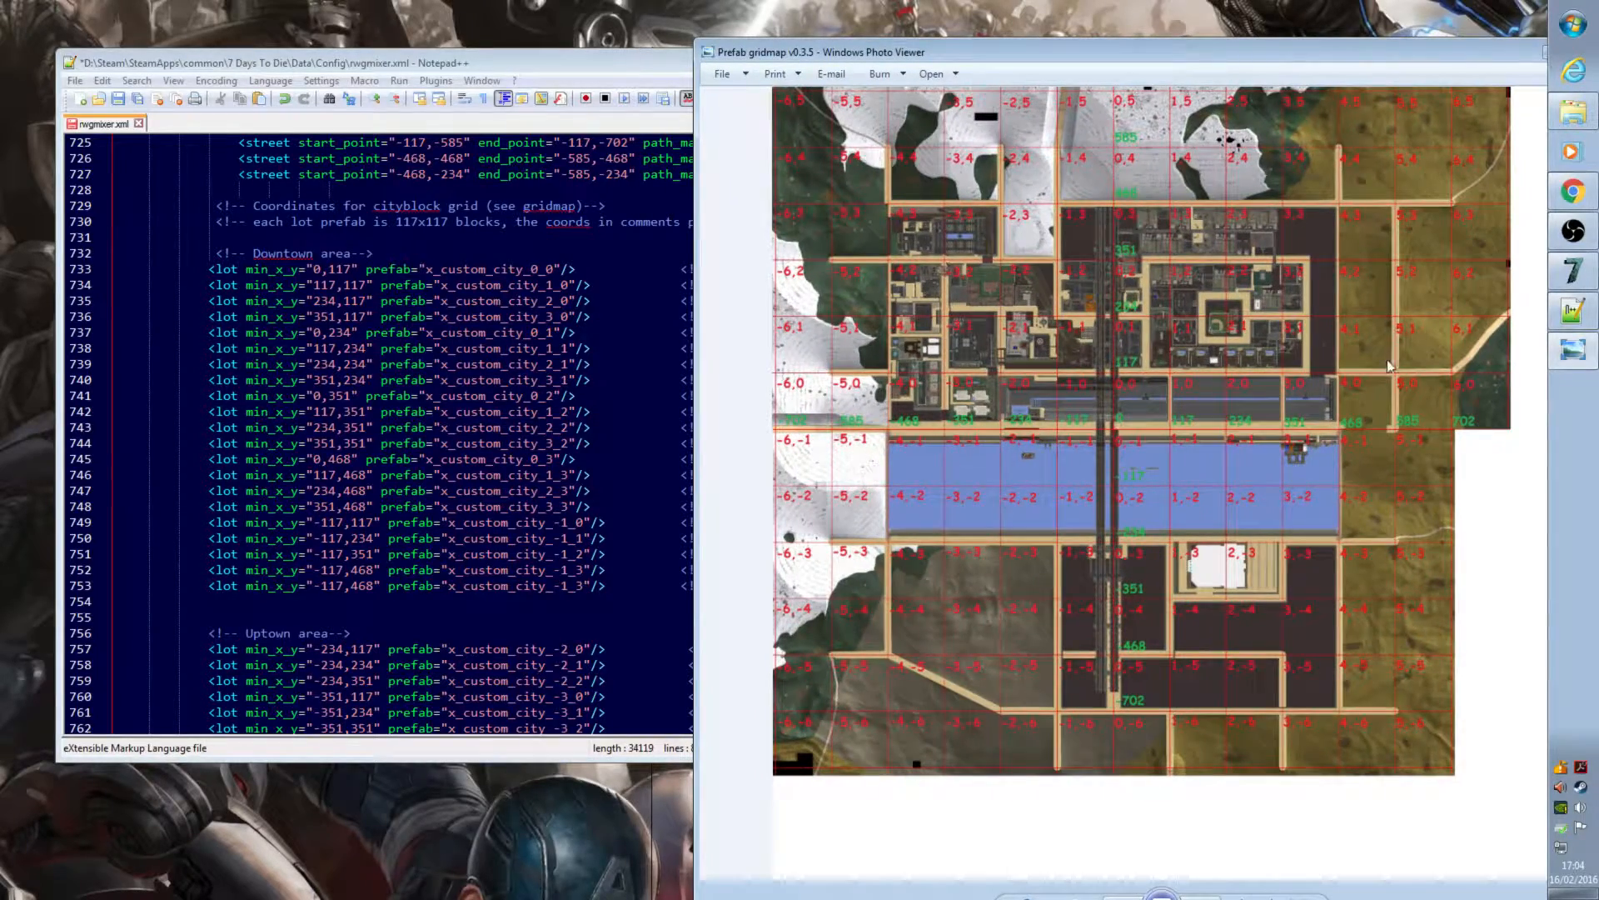
Step: Check the gridmap coordinates of cells 4,1 to 4,3 along the city's eastern edge
scroll(1349, 326, "up", 1)
scroll(1349, 327, "up", 1)
scroll(1215, 460, "up", 2)
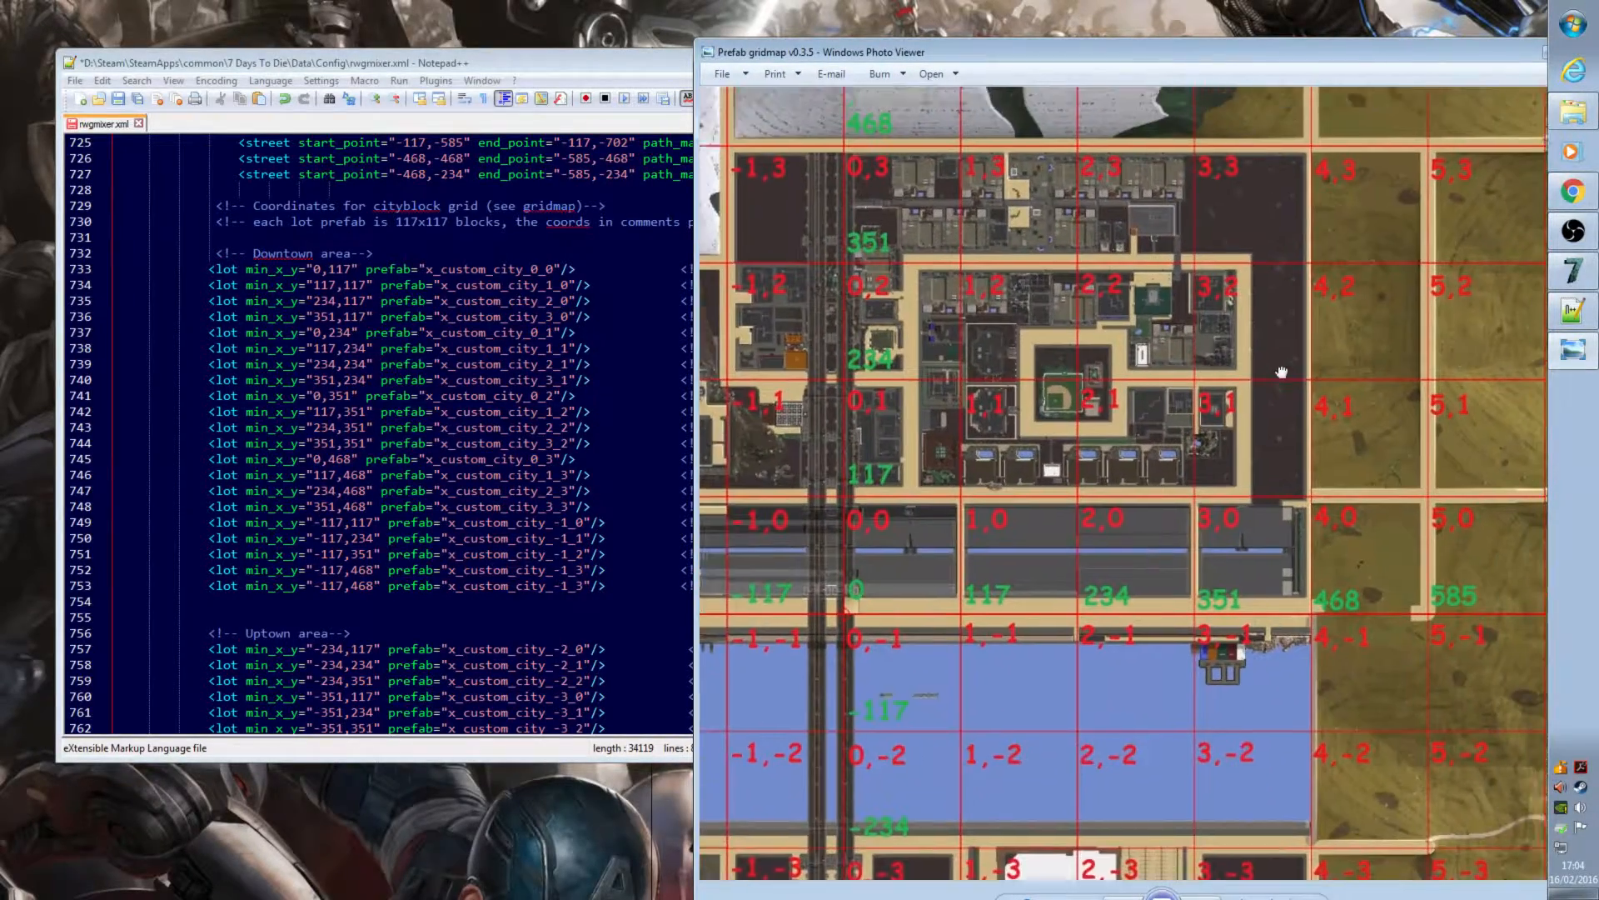
scroll(1215, 459, "down", 1)
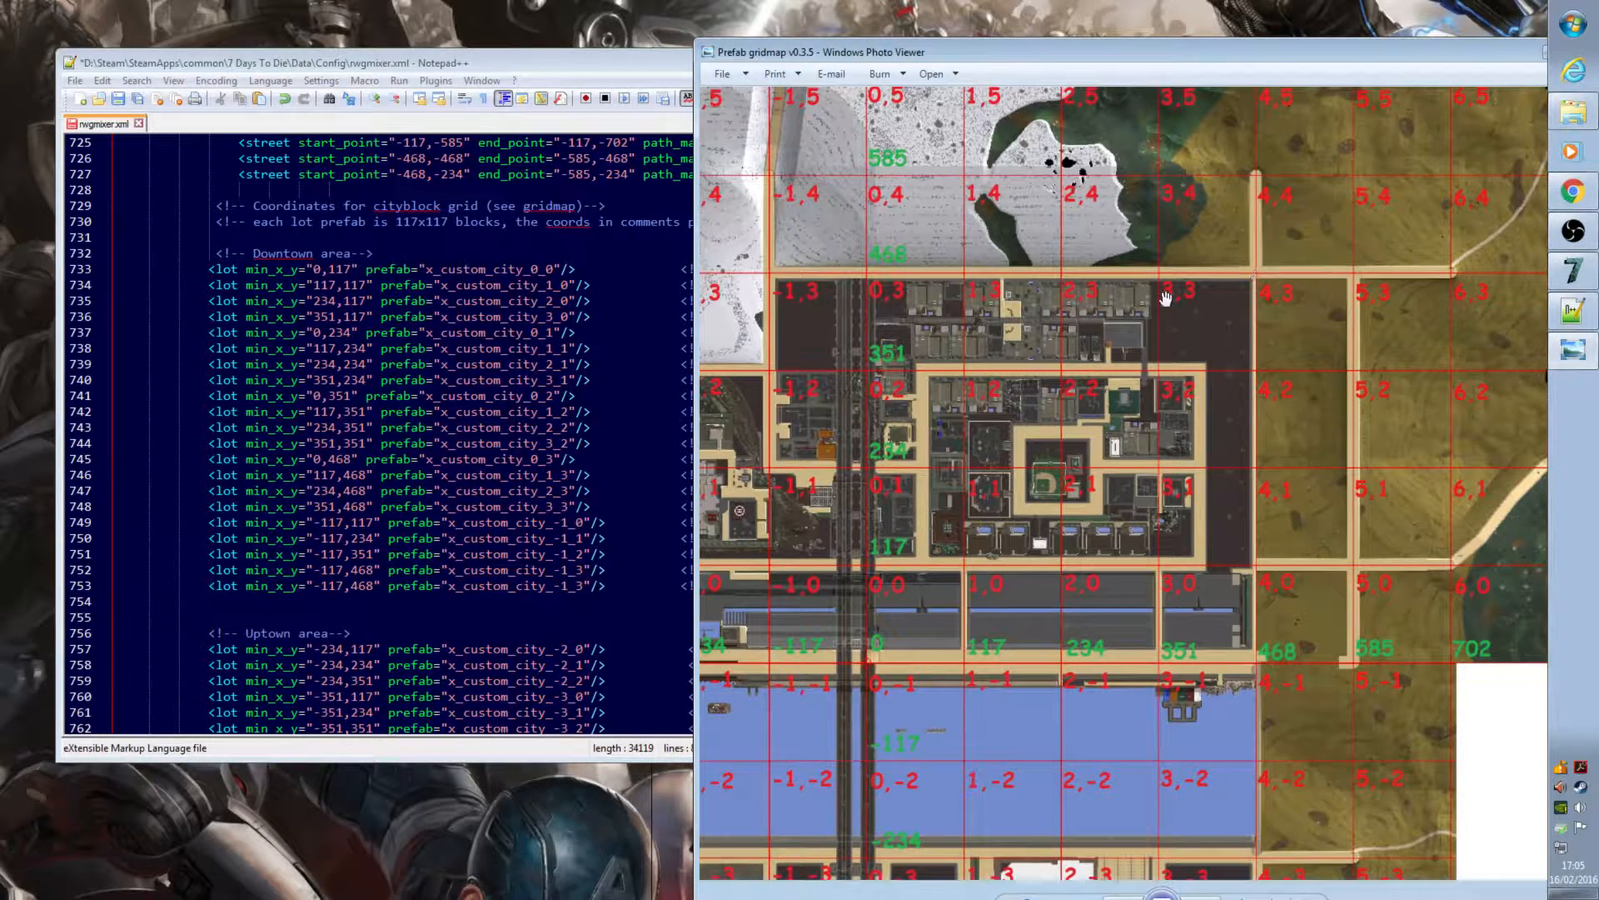
Step: Set the x coordinate of the duplicated lot entry on line 753 to 468, giving min_x_y "468,468"
left_click(634, 616)
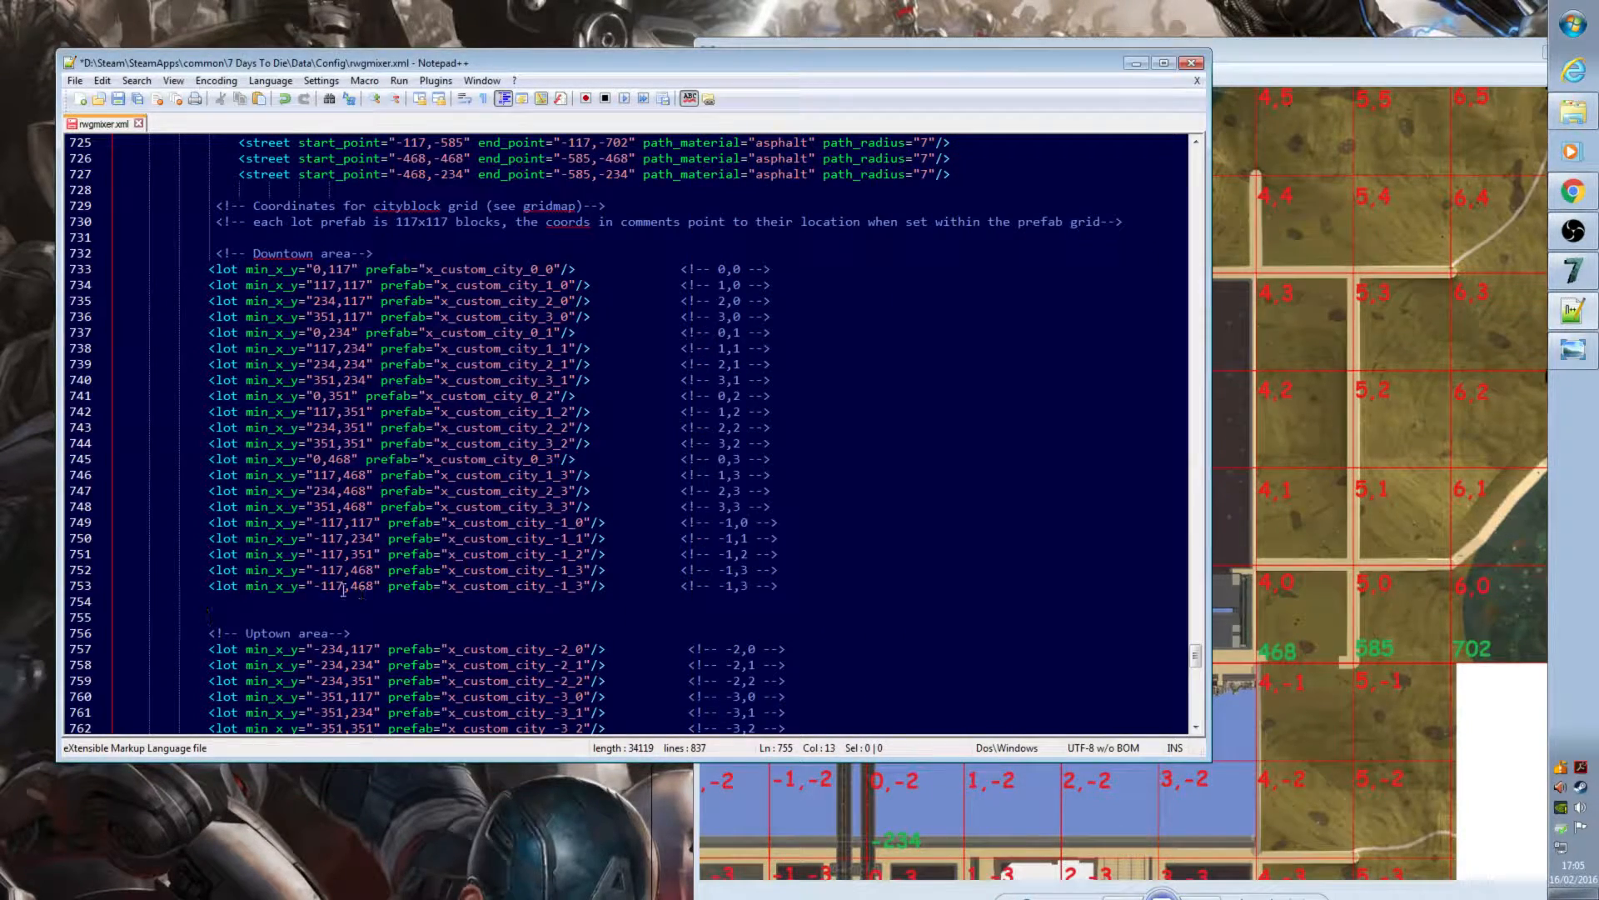
key("BackSpace")
key("BackSpace")
key("BackSpace")
key("BackSpace")
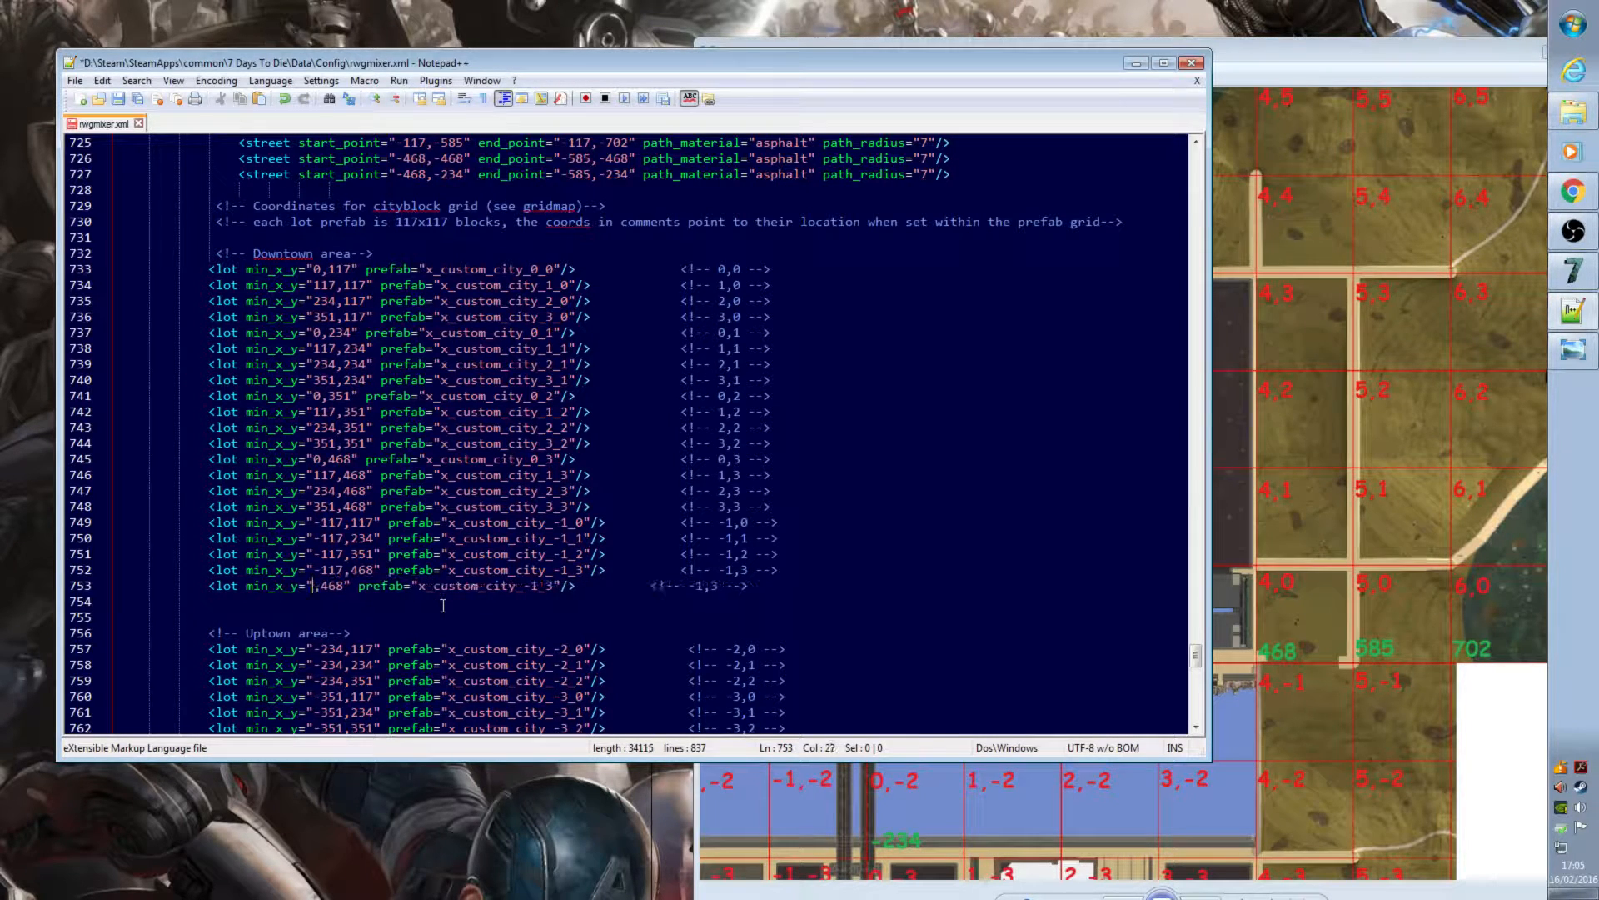
type("46")
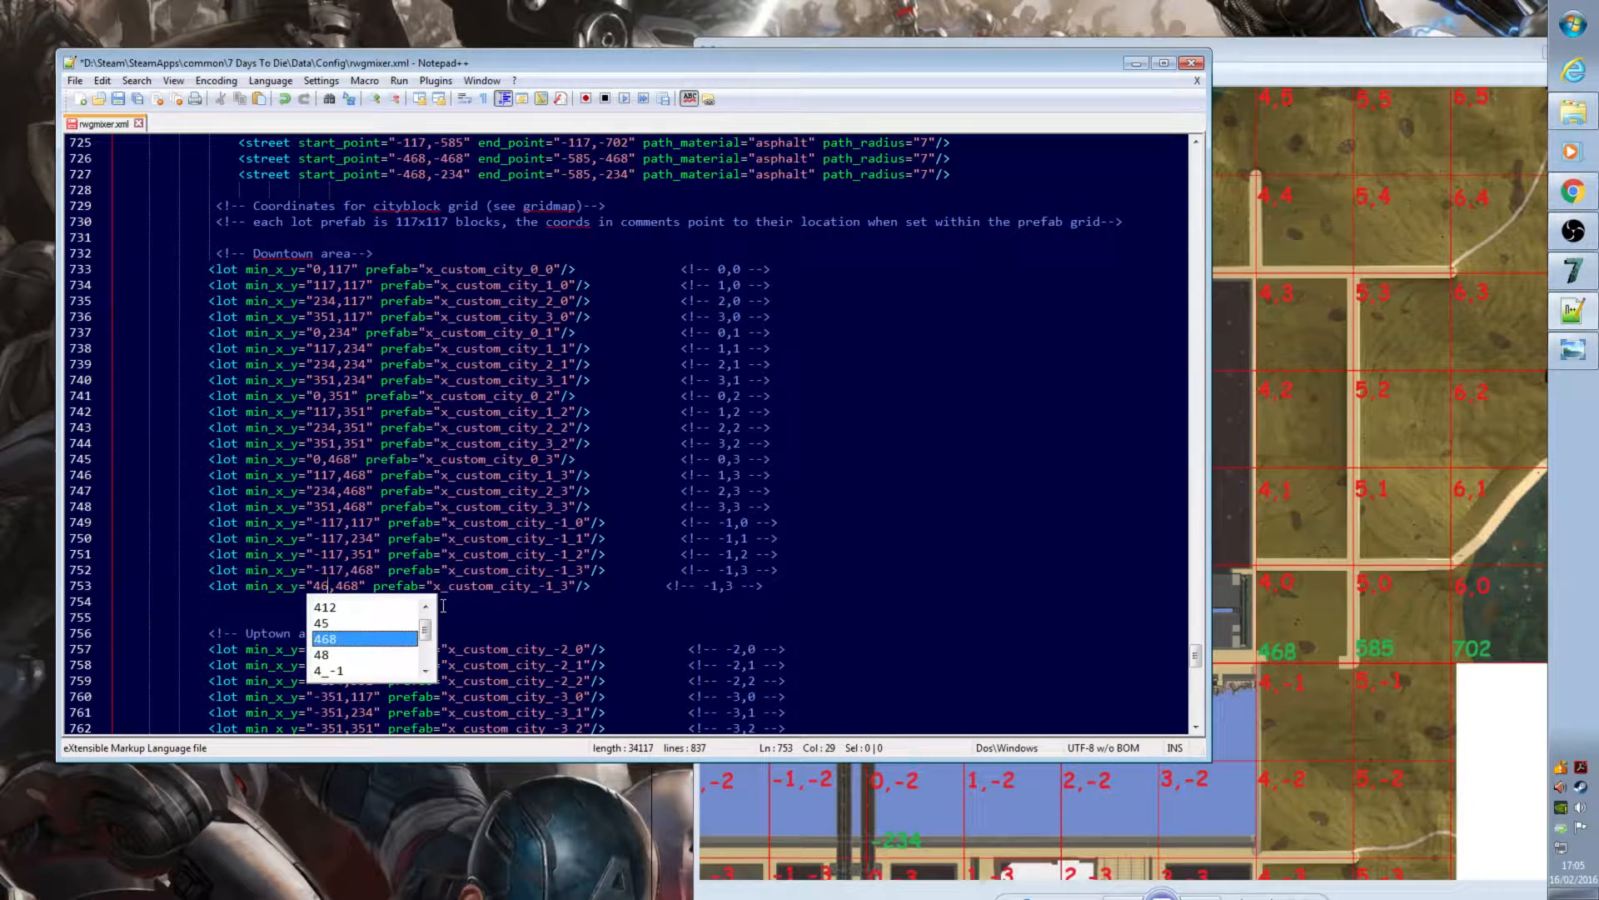
key("Return")
Step: Change the prefab name of the 468,468 lot entry to x_custom_city_4_3
key("Right")
key("Right")
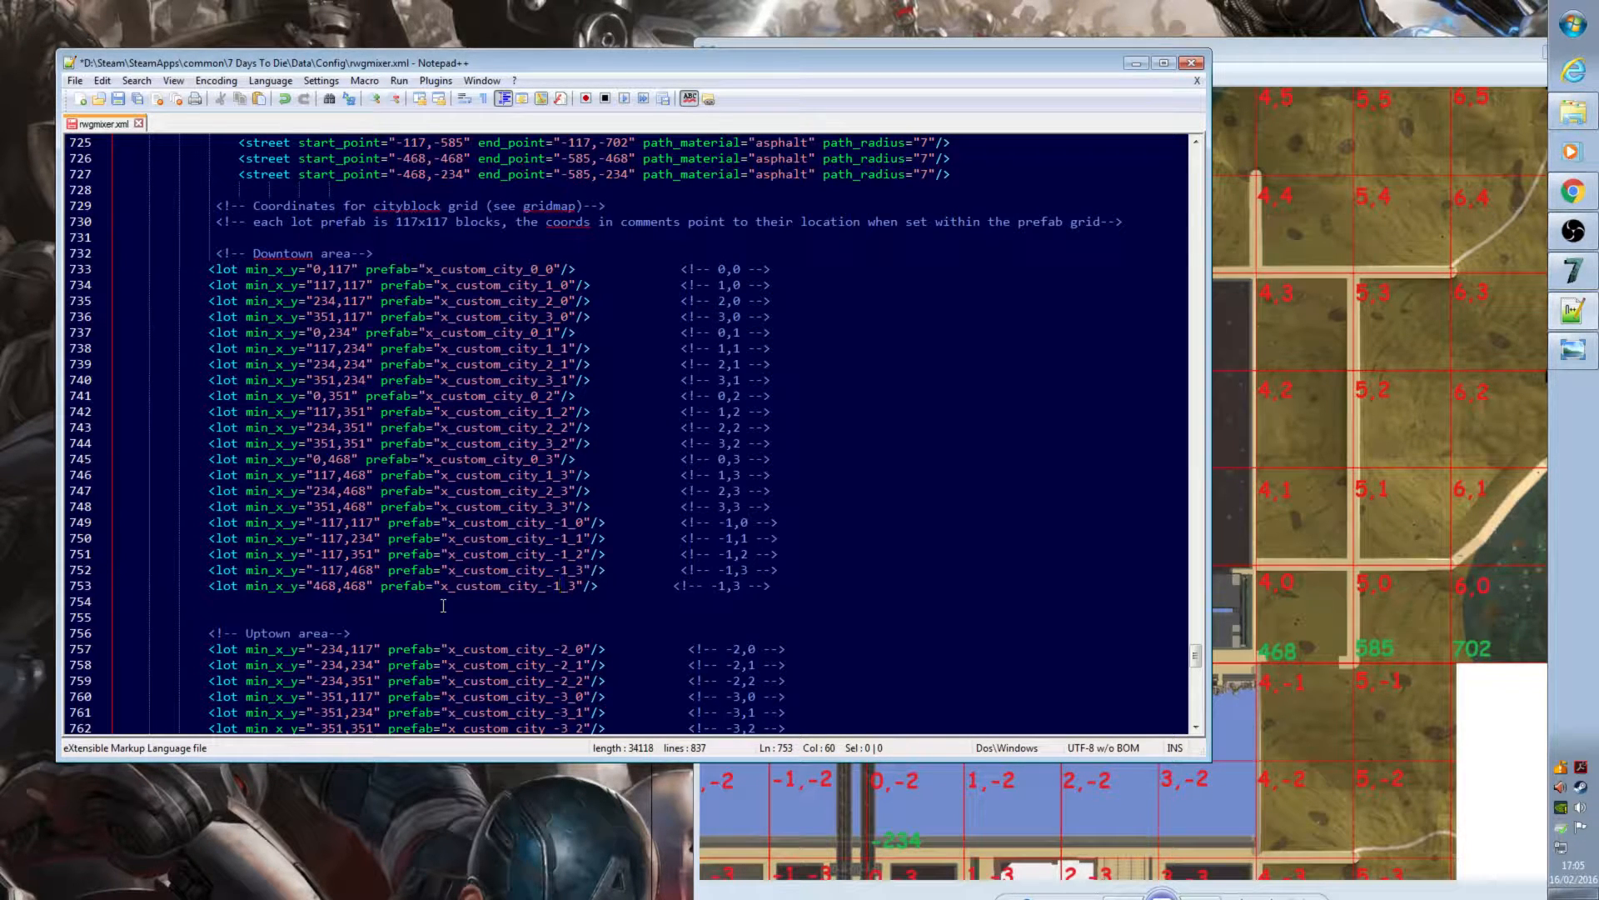
key("BackSpace")
key("BackSpace")
type("4")
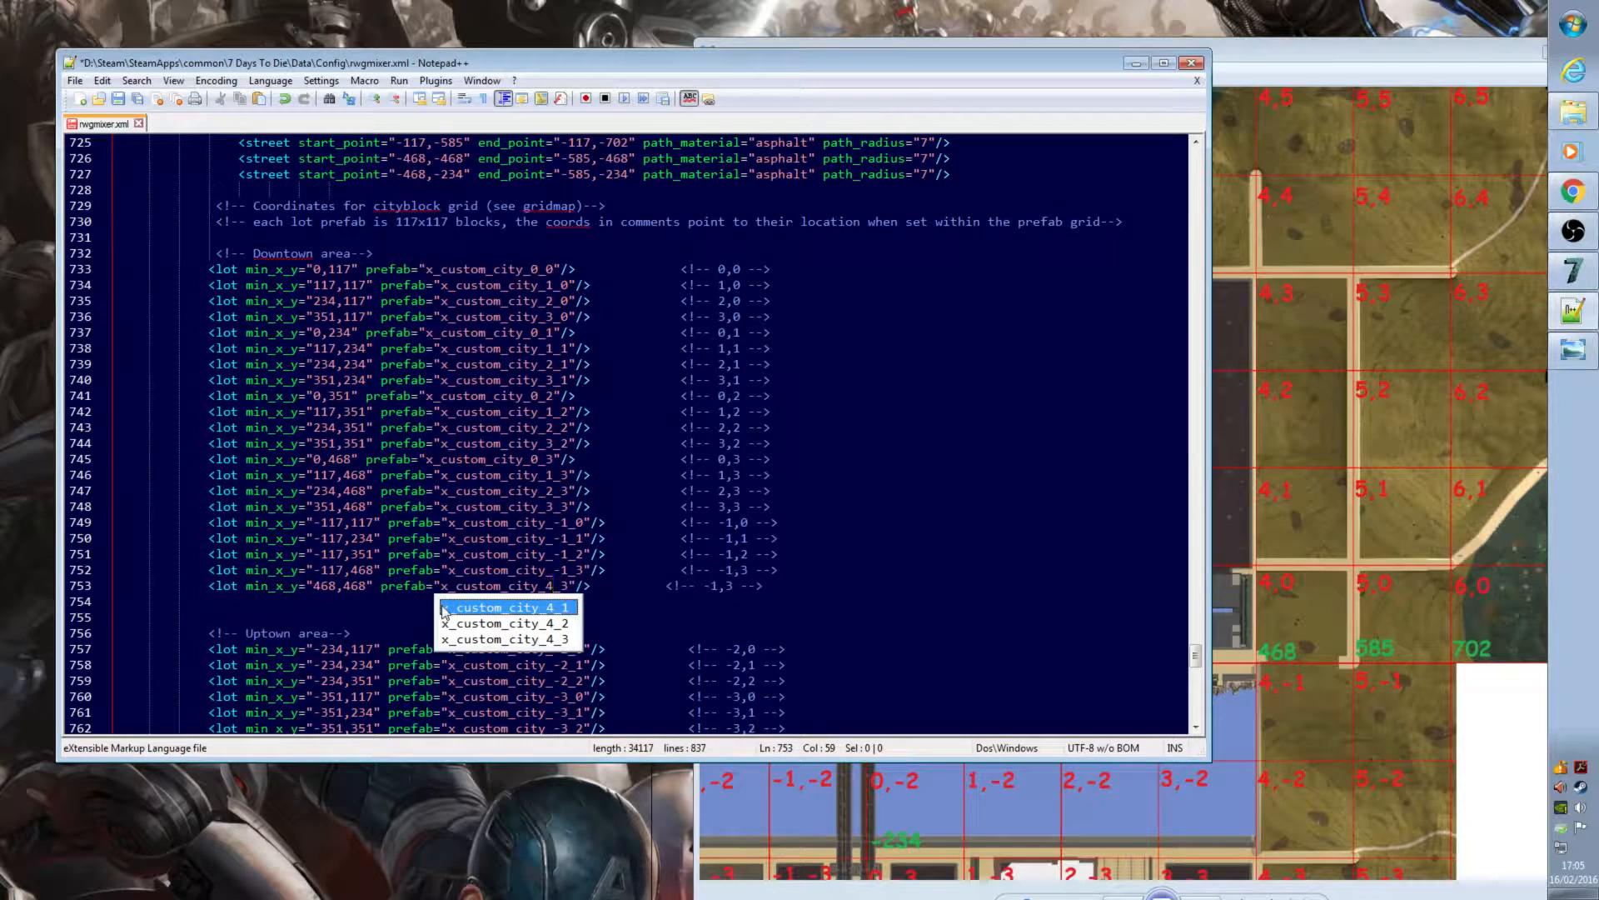
Step: Align the comment of the x_custom_city_4_3 lot with the comments above and change its grid reference to 4,3
left_click(665, 585)
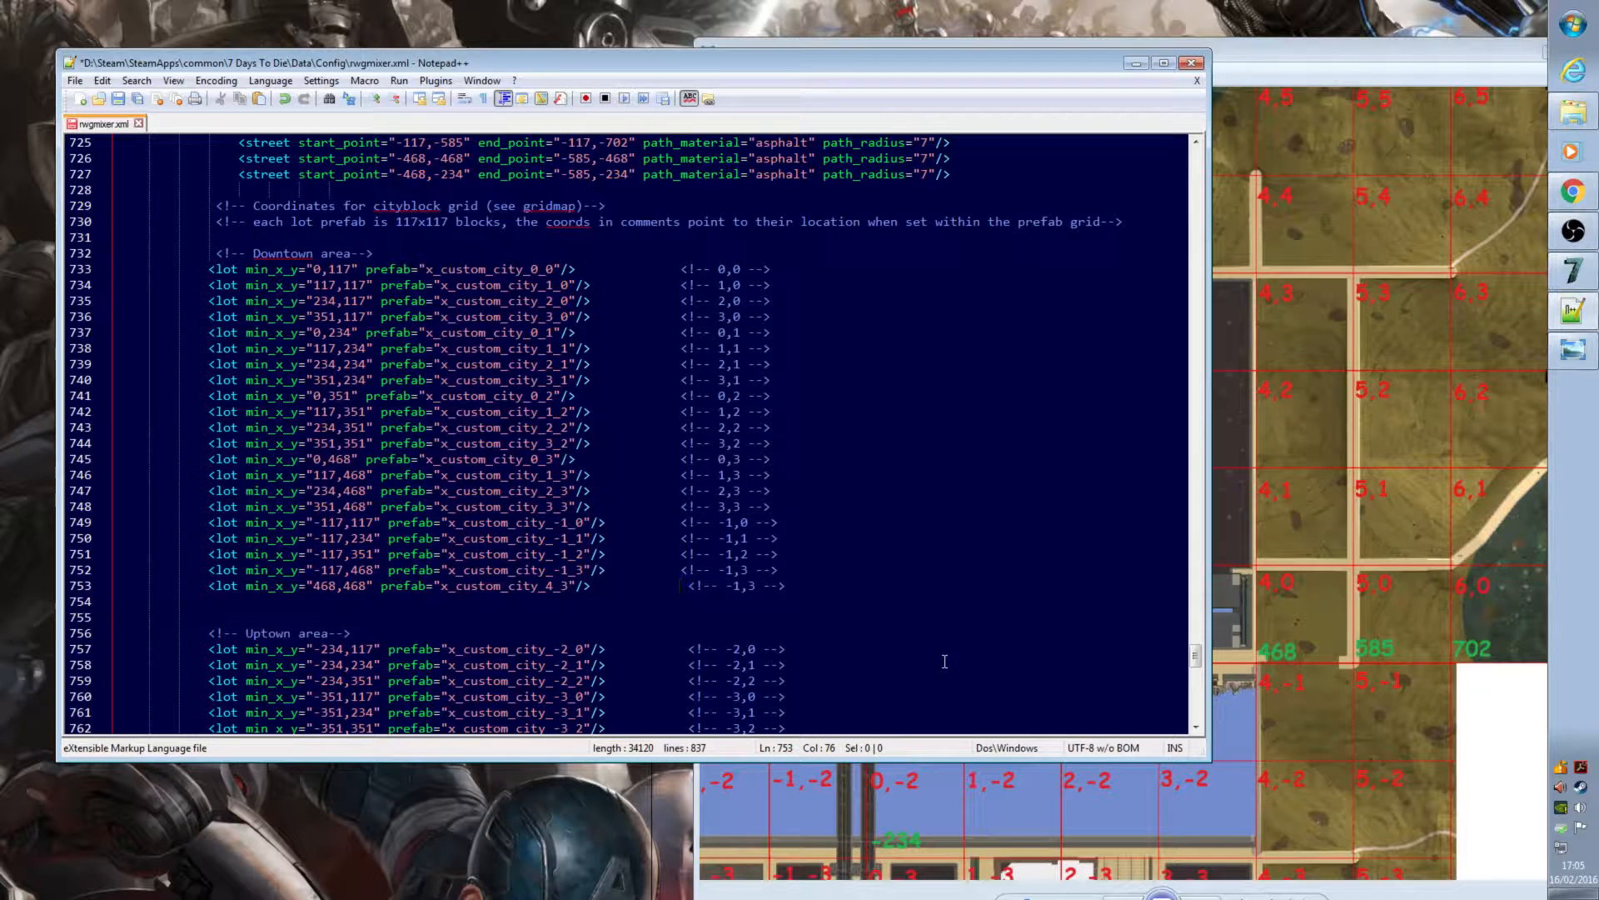
left_click(732, 586)
key("BackSpace")
key("BackSpace")
type("4")
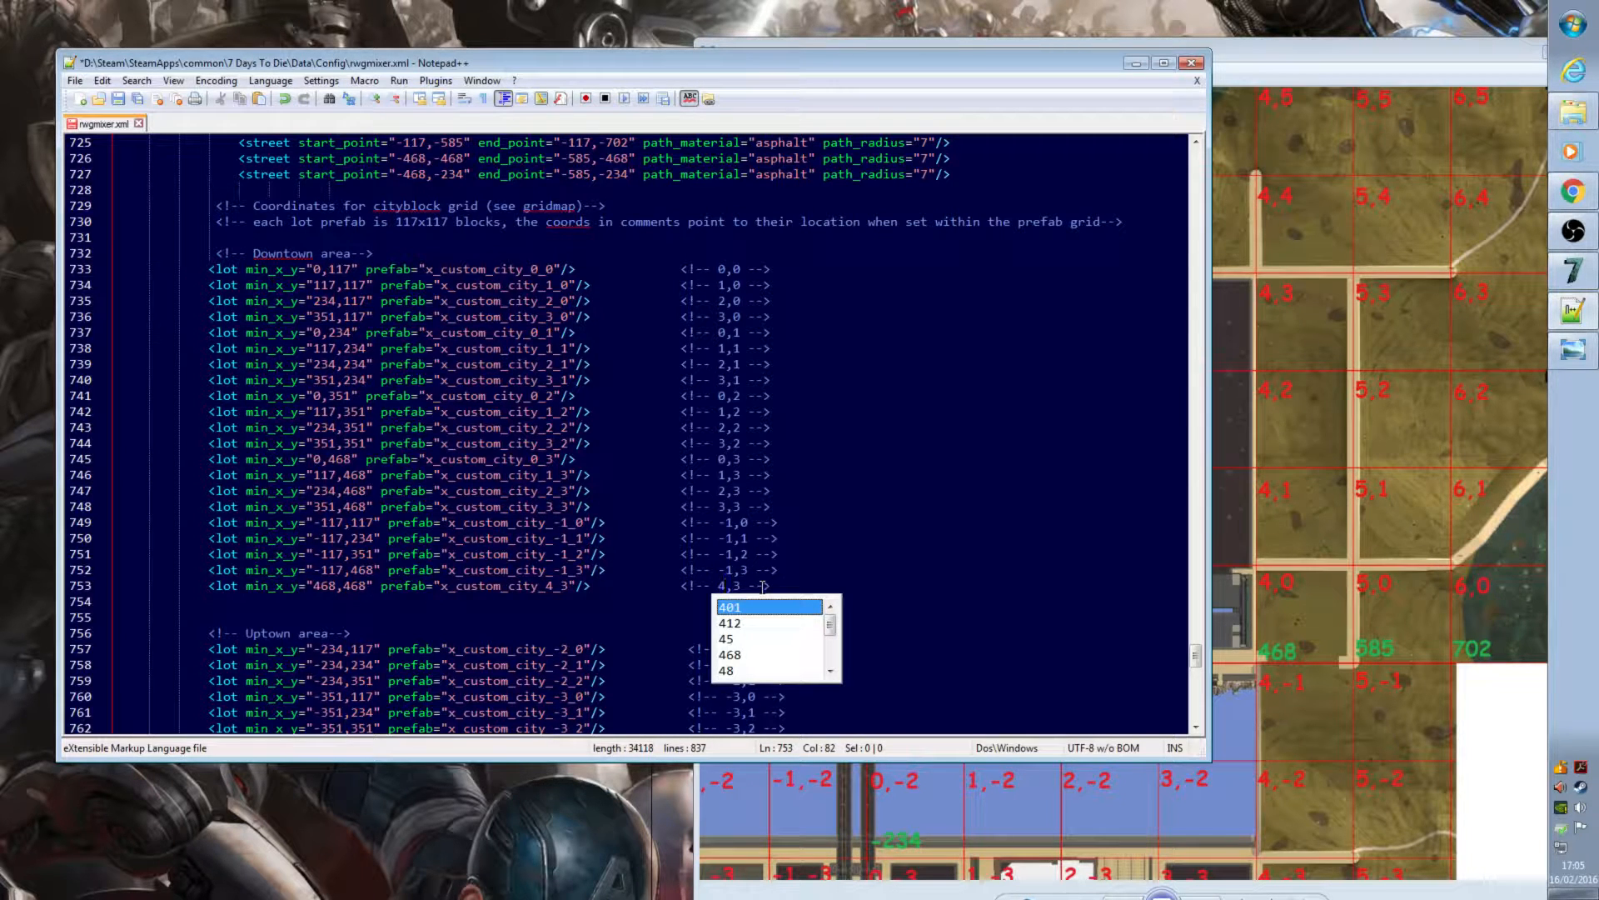
left_click(794, 580)
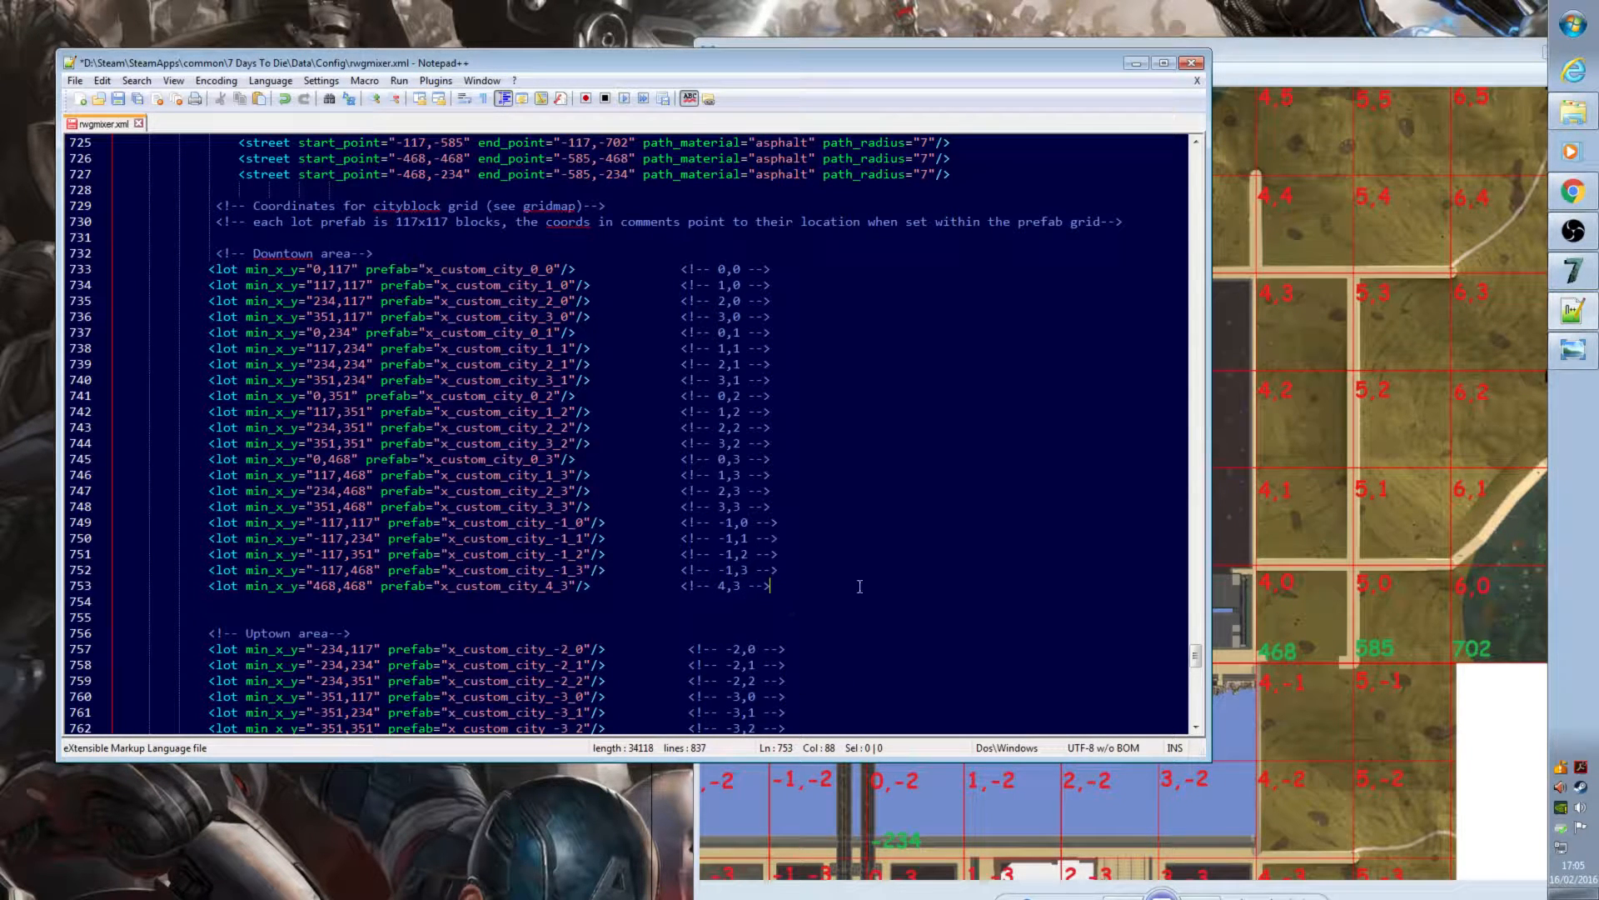
Step: Paste another copy of the x_custom_city_-1_3 lot entry on a new line below the x_custom_city_4_3 lot
scroll(810, 345, "down", 2)
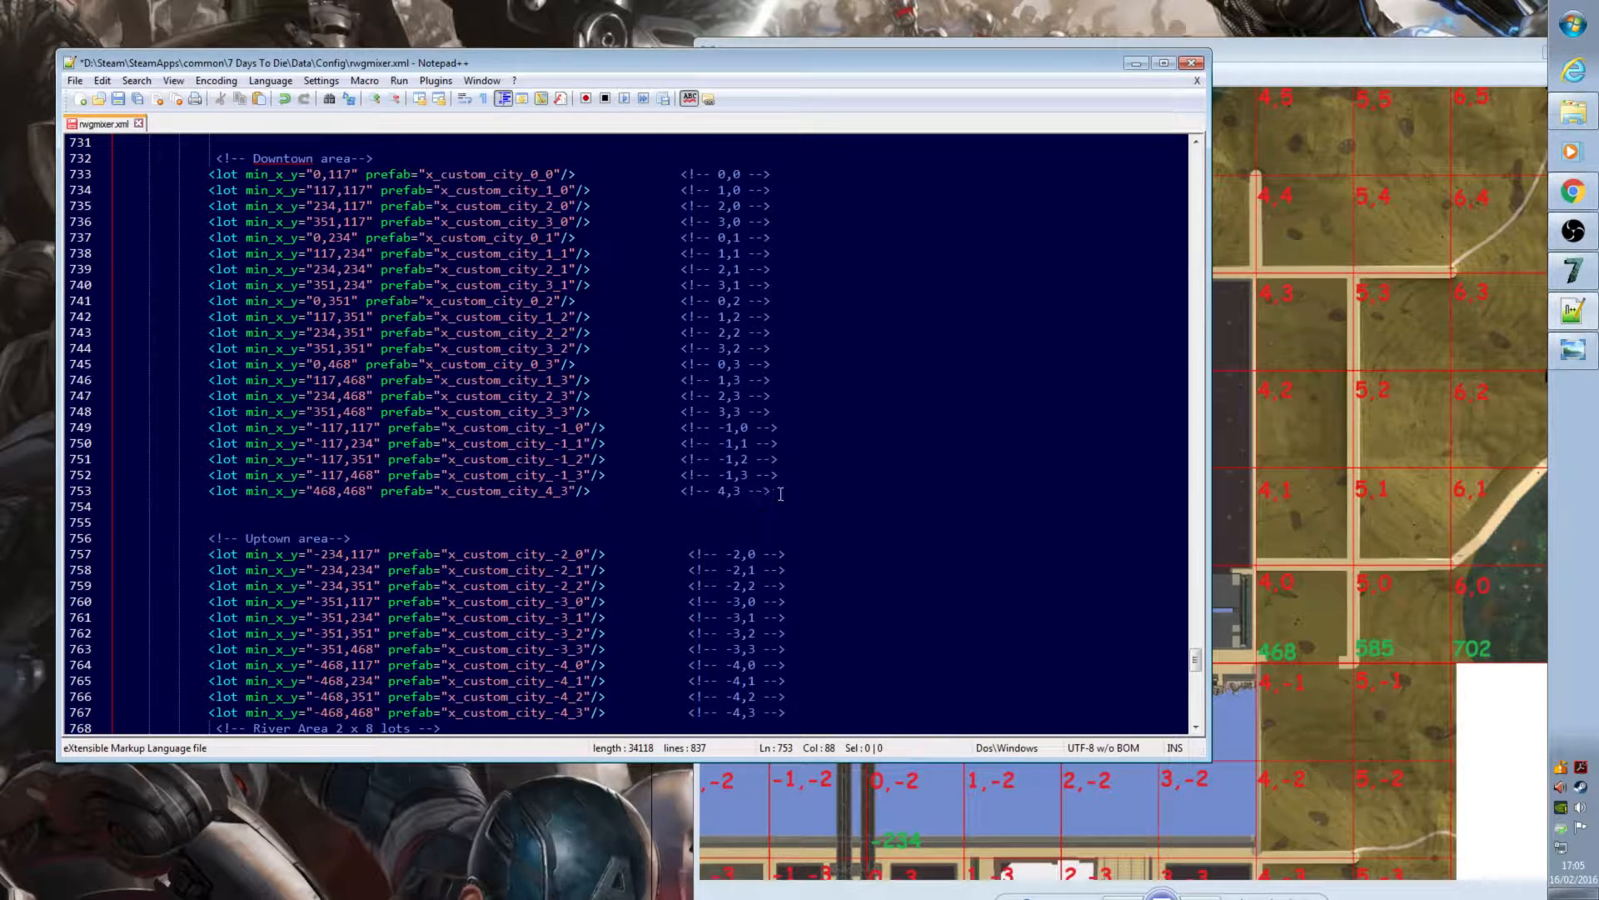
key("Return")
key("ctrl+v")
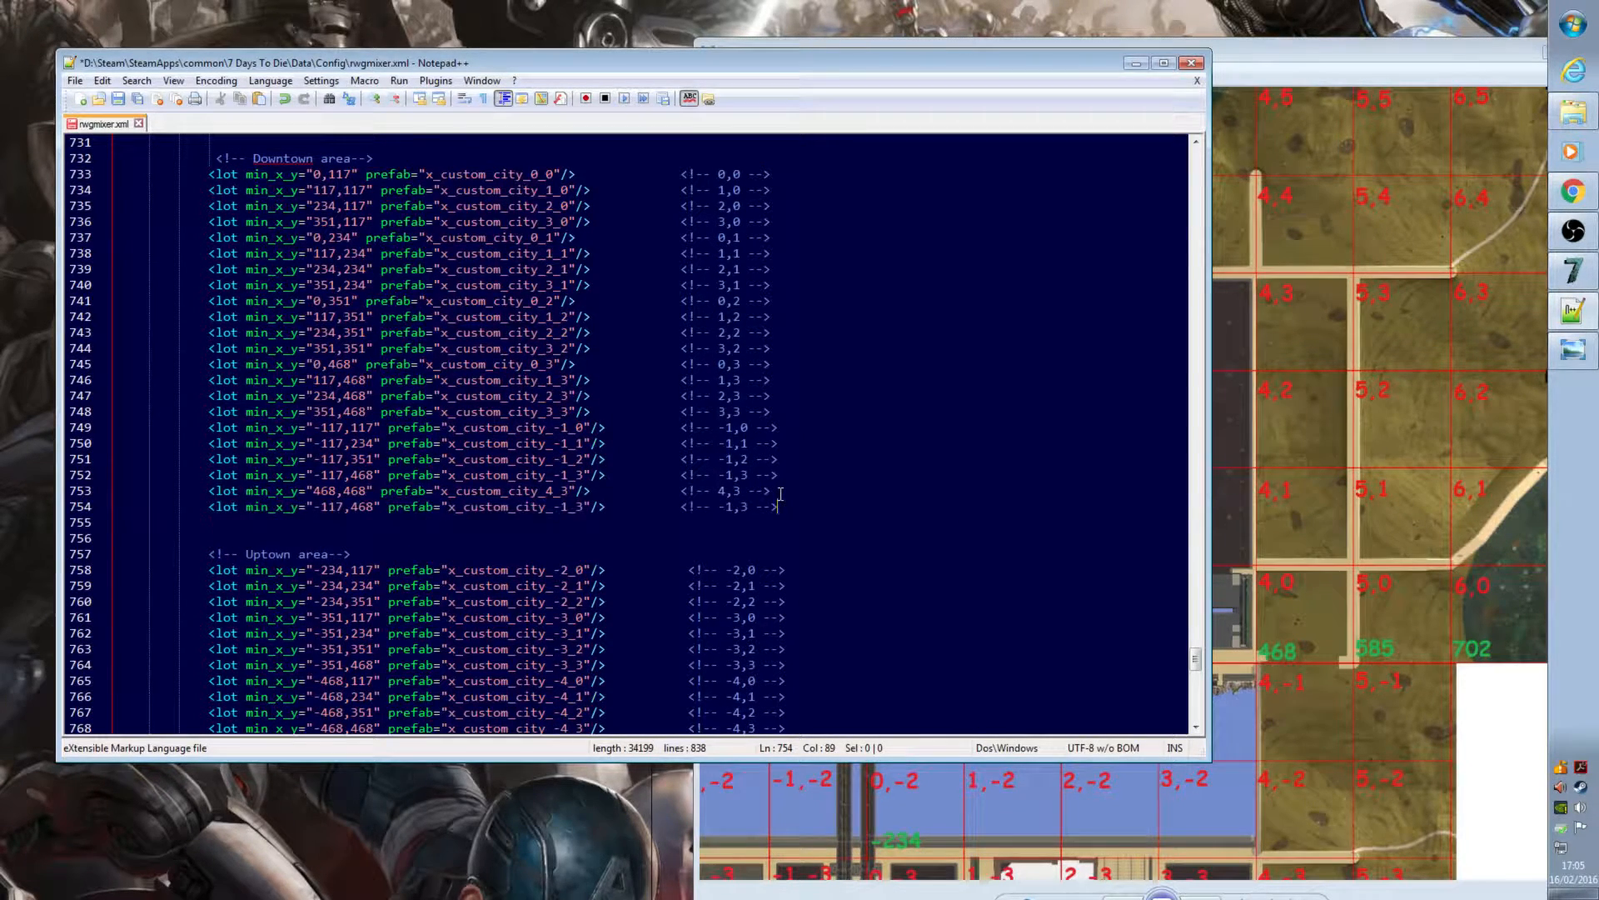
Step: Set min_x_y of the newly pasted lot entry on line 754 to "468,351", consulting the gridmap for cell 4,2
left_click(1352, 535)
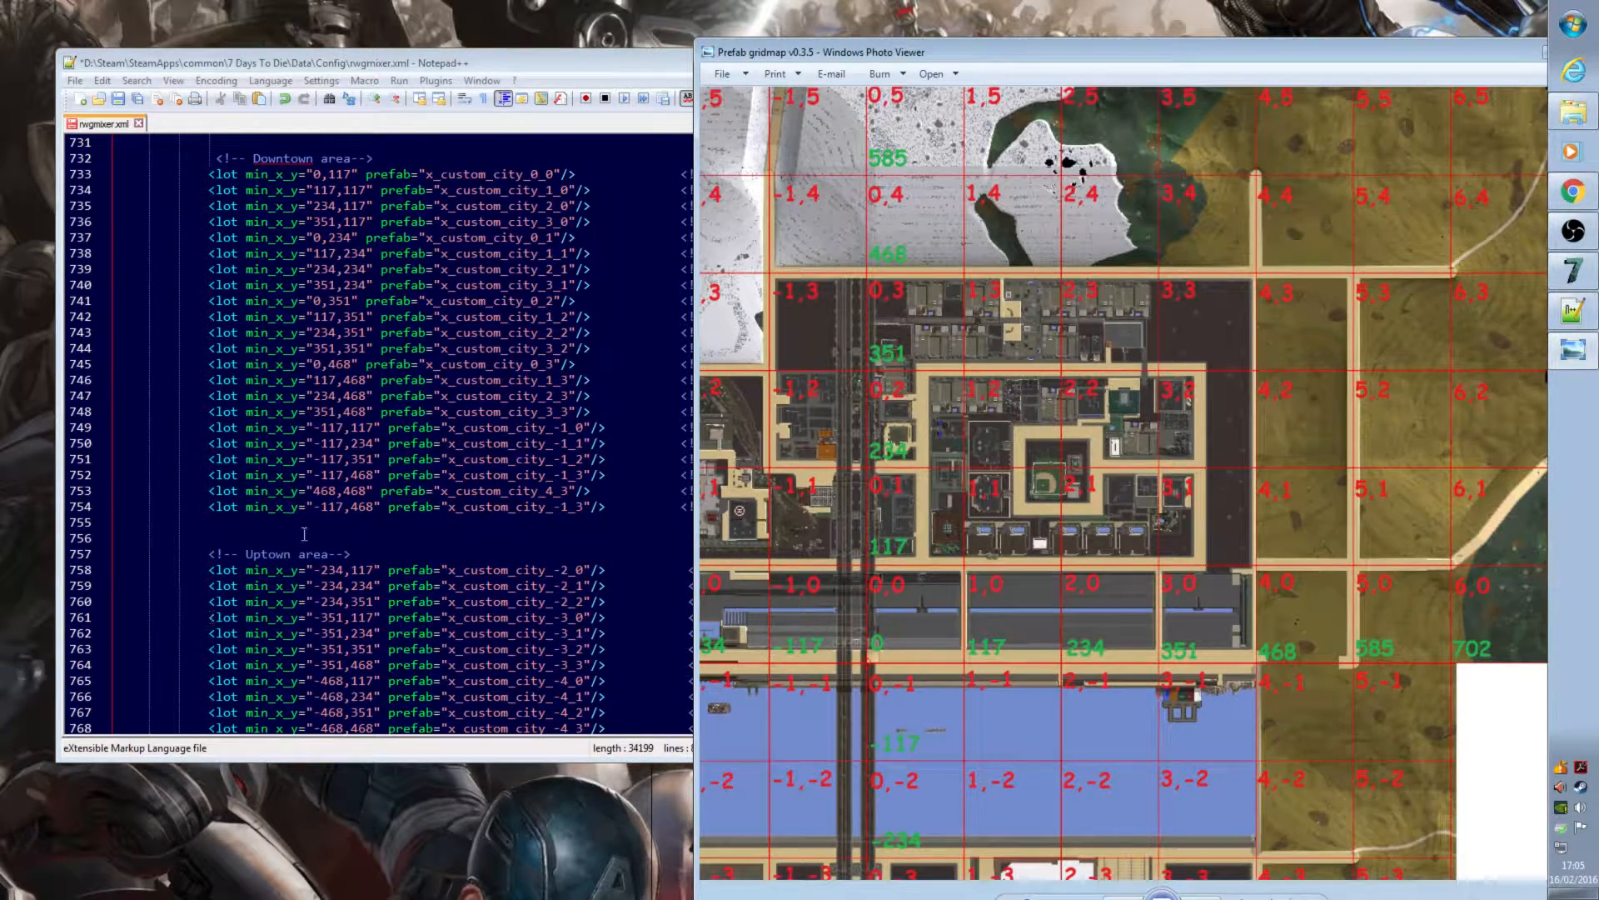
left_click(344, 506)
key("BackSpace")
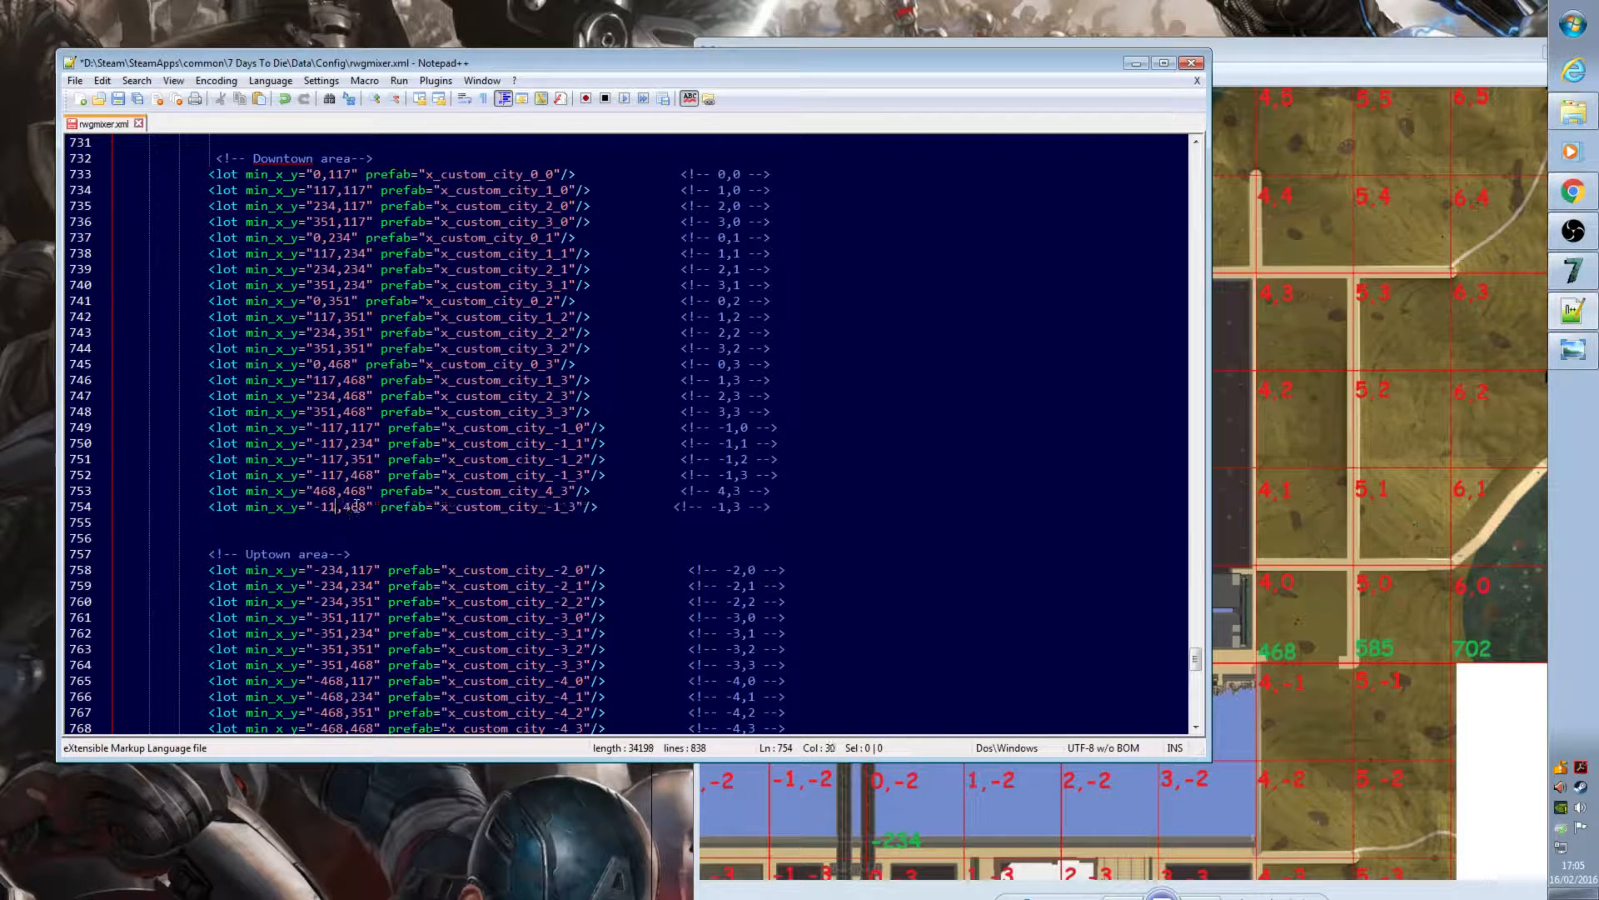
key("BackSpace")
key("BackSpace")
key("BackSpace")
type("468")
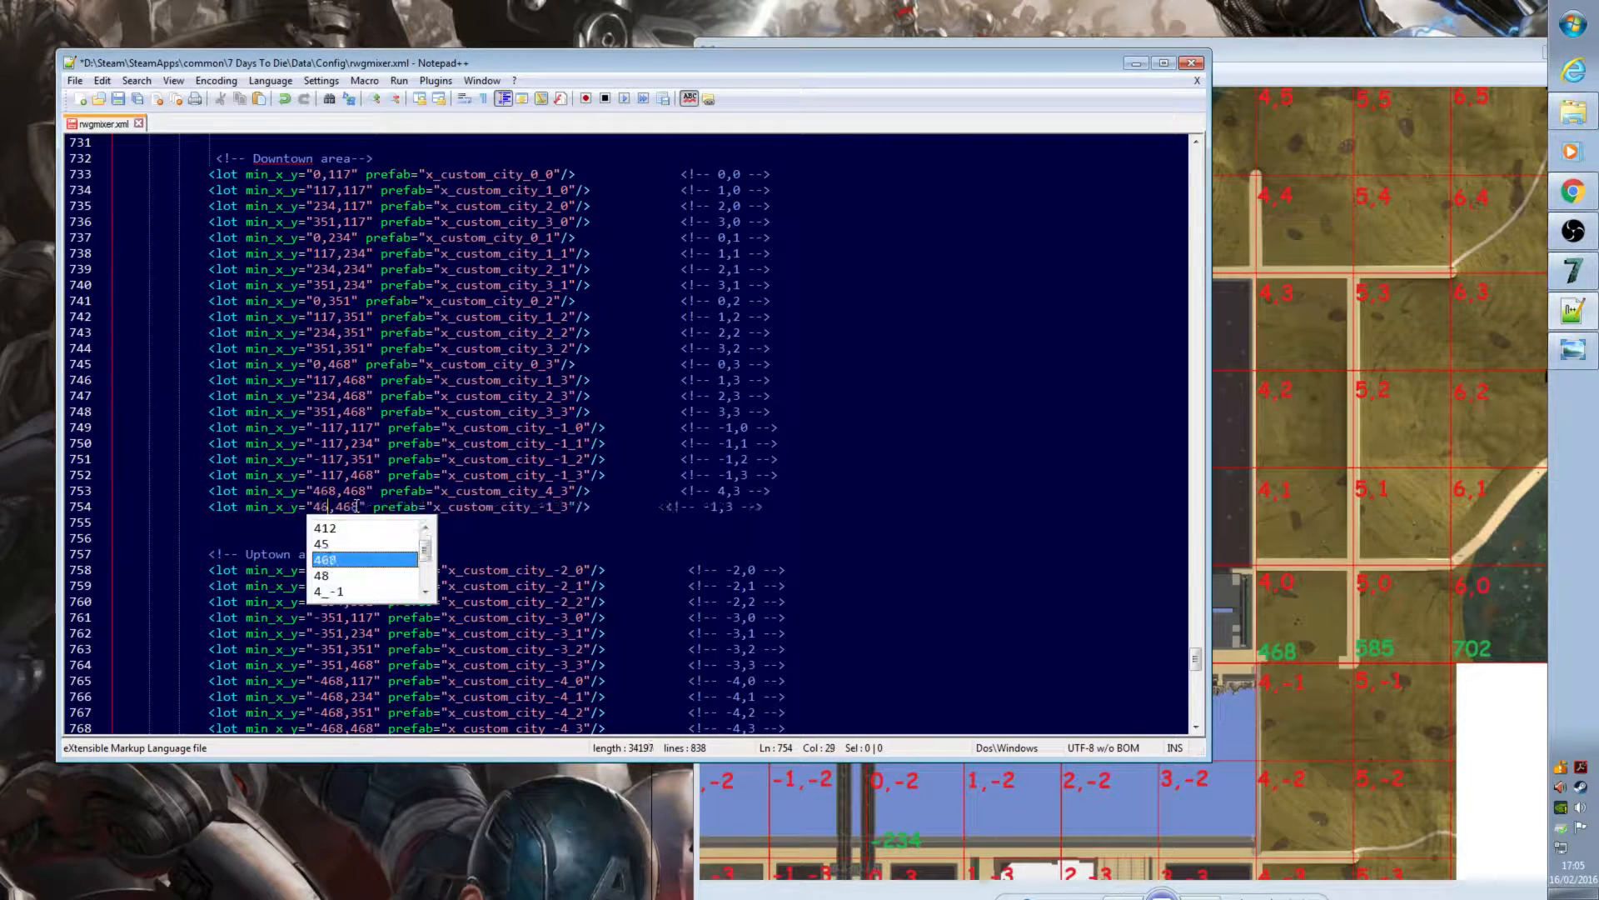
left_click(356, 506)
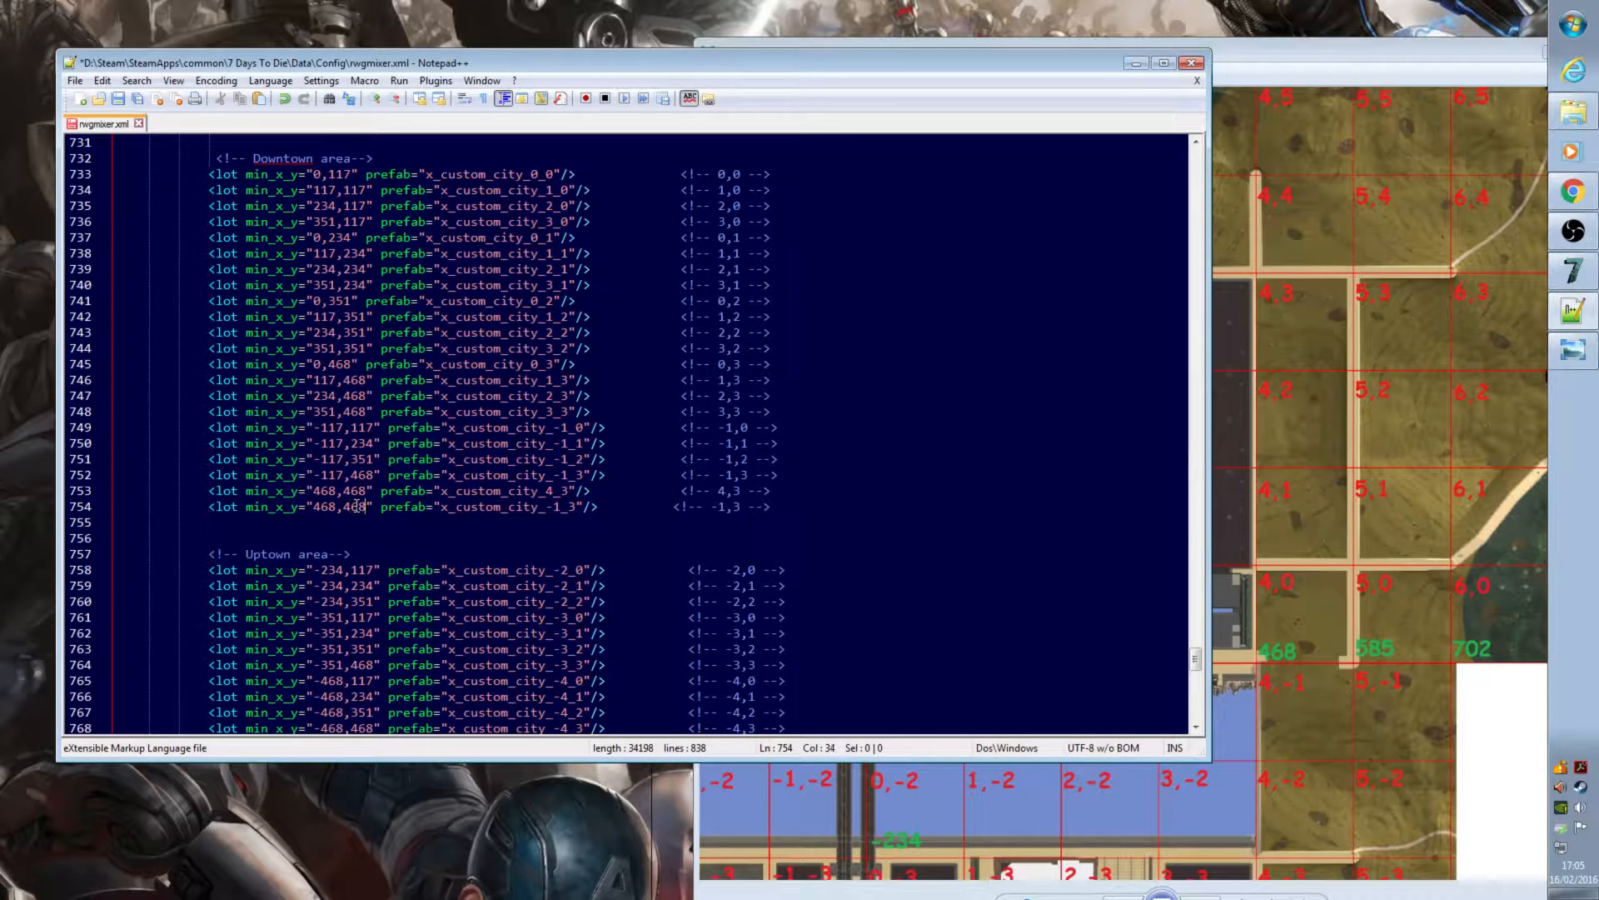
key("BackSpace")
key("BackSpace")
key("BackSpace")
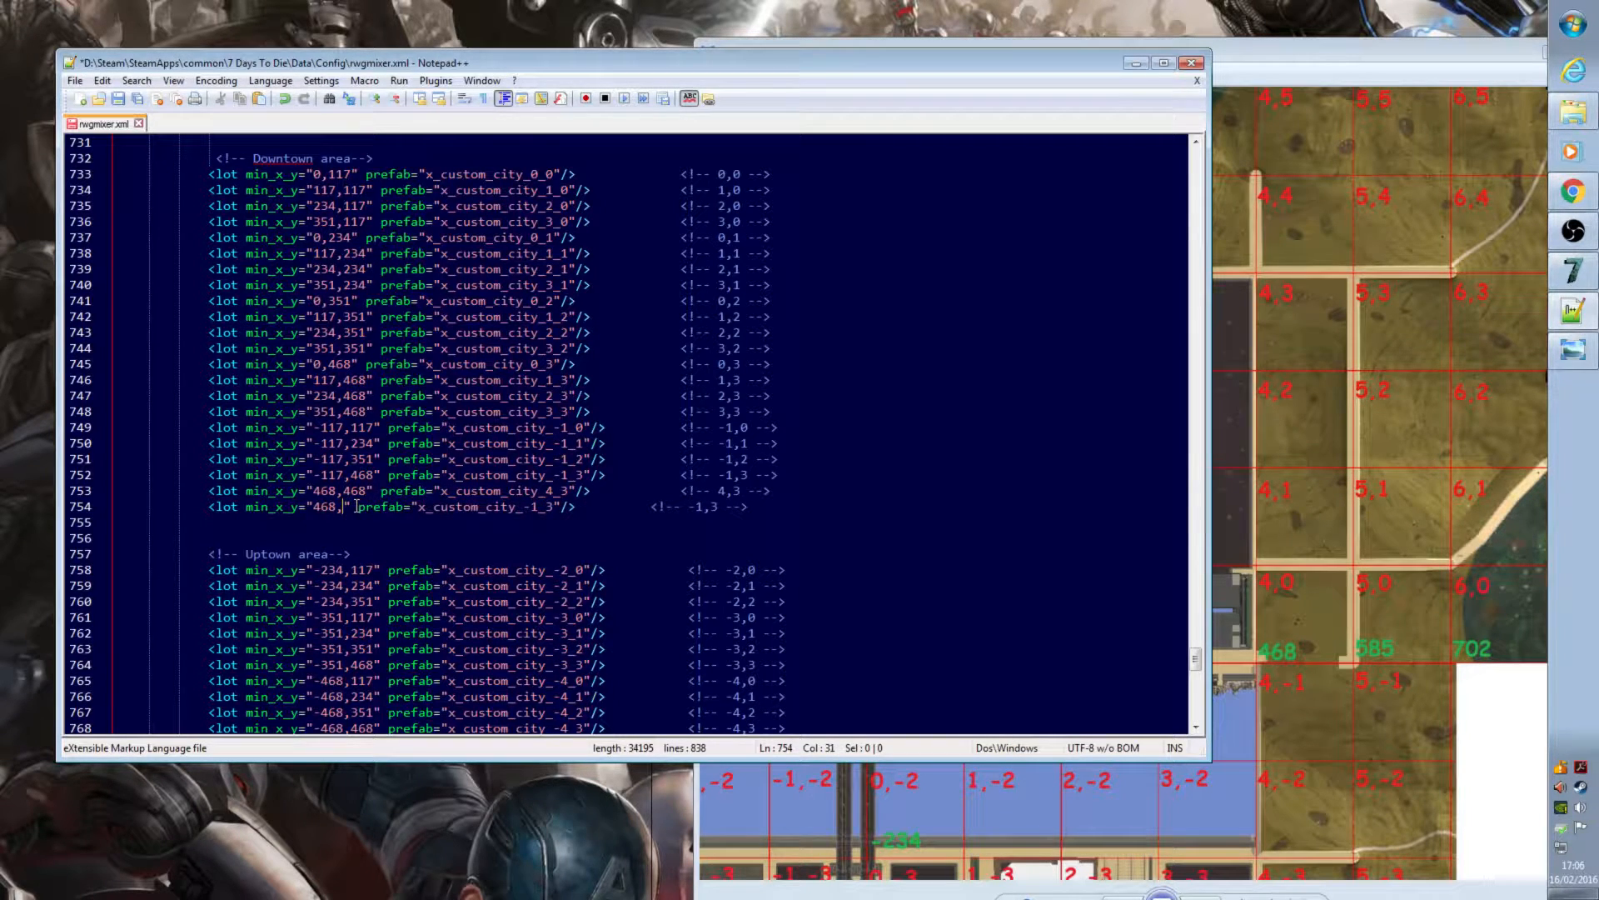
type("351")
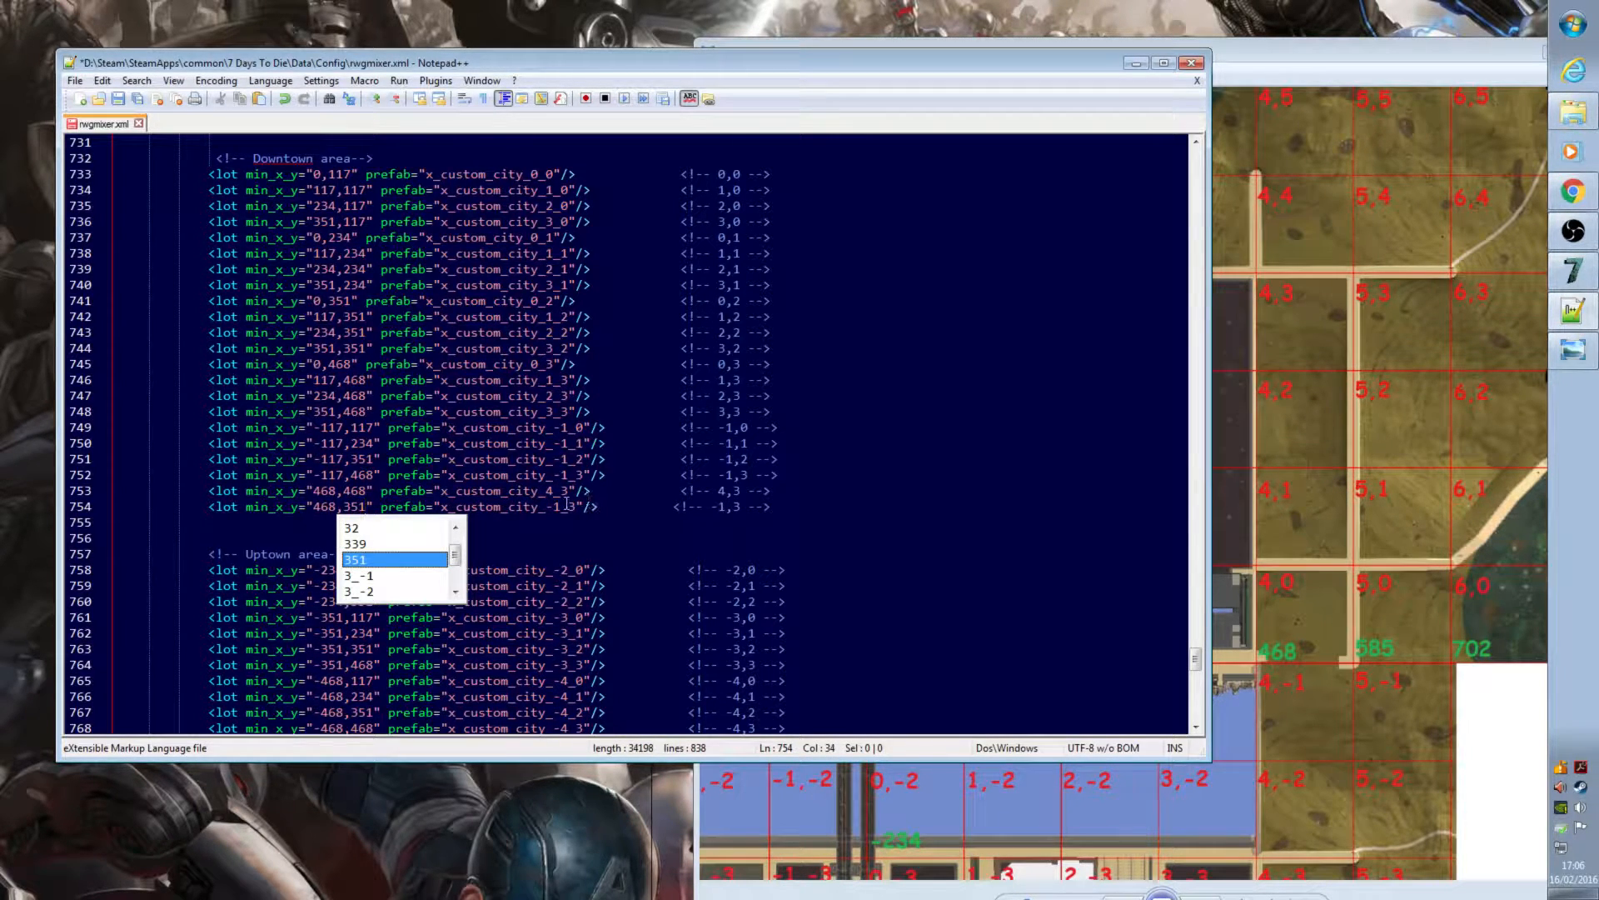
left_click(554, 507)
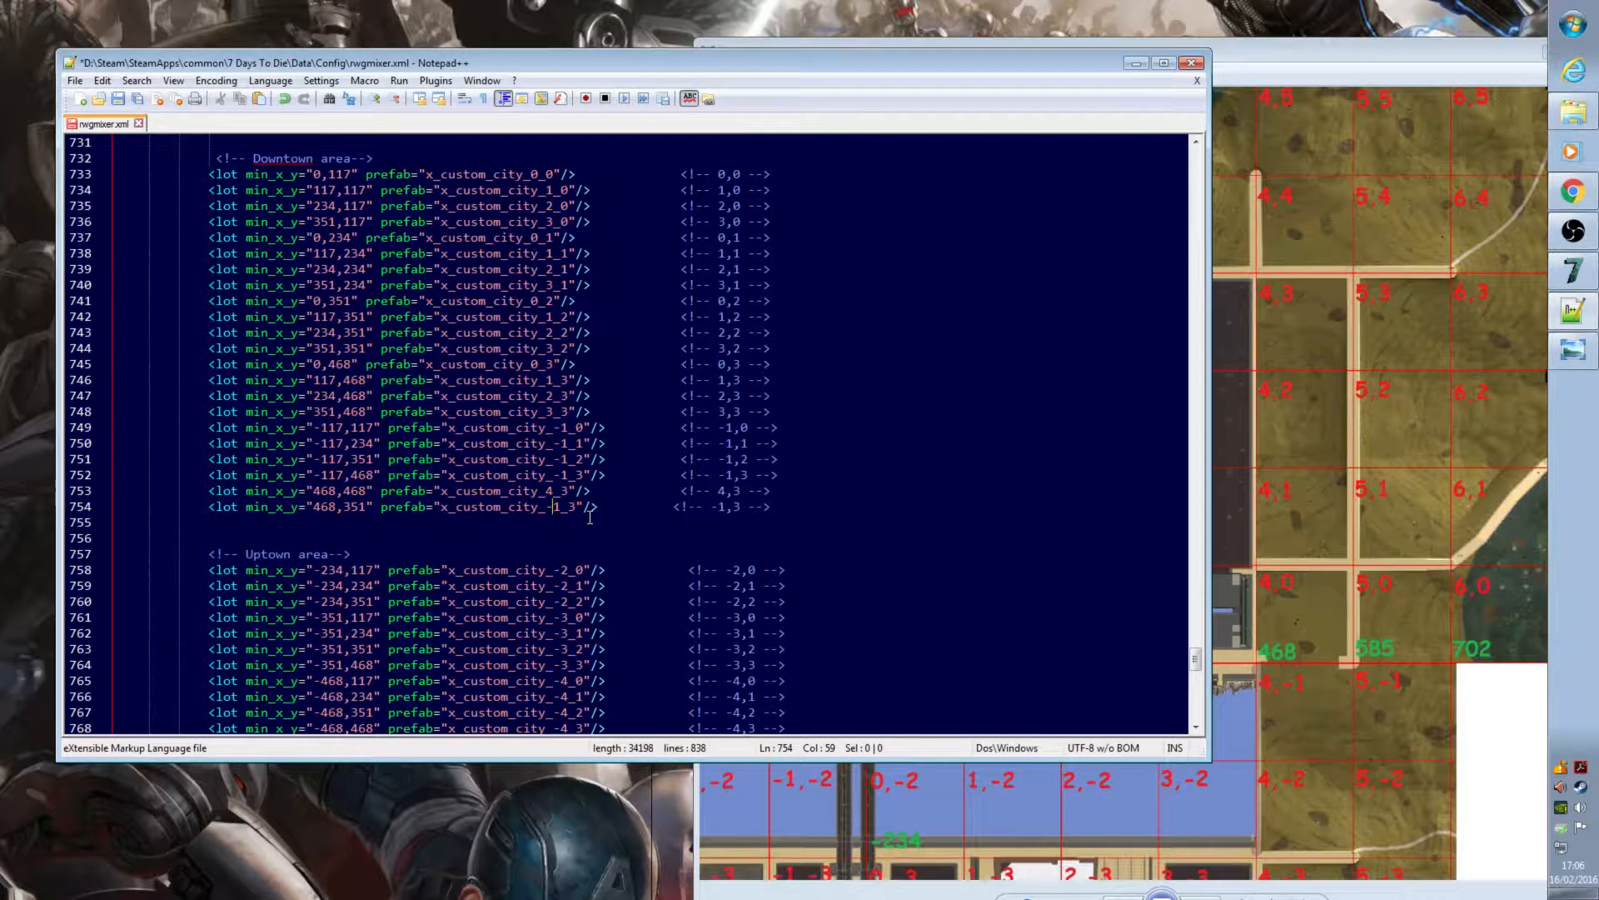
Step: Change the prefab name of the 468,351 lot entry on line 754 to x_custom_city_4_2
key("BackSpace")
key("BackSpace")
type("4")
key("Right")
key("Right")
Step: Change the grid reference in the x_custom_city_4_2 lot's comment to 4,2, aligned with the comments above
left_click(732, 505)
key("BackSpace")
key("BackSpace")
type("4")
key("Right")
key("Right")
key("BackSpace")
type("2")
left_click(978, 439)
Step: Paste another copy of the x_custom_city_-1_3 lot entry on a new line below the x_custom_city_4_2 lot
left_click(772, 506)
key("Return")
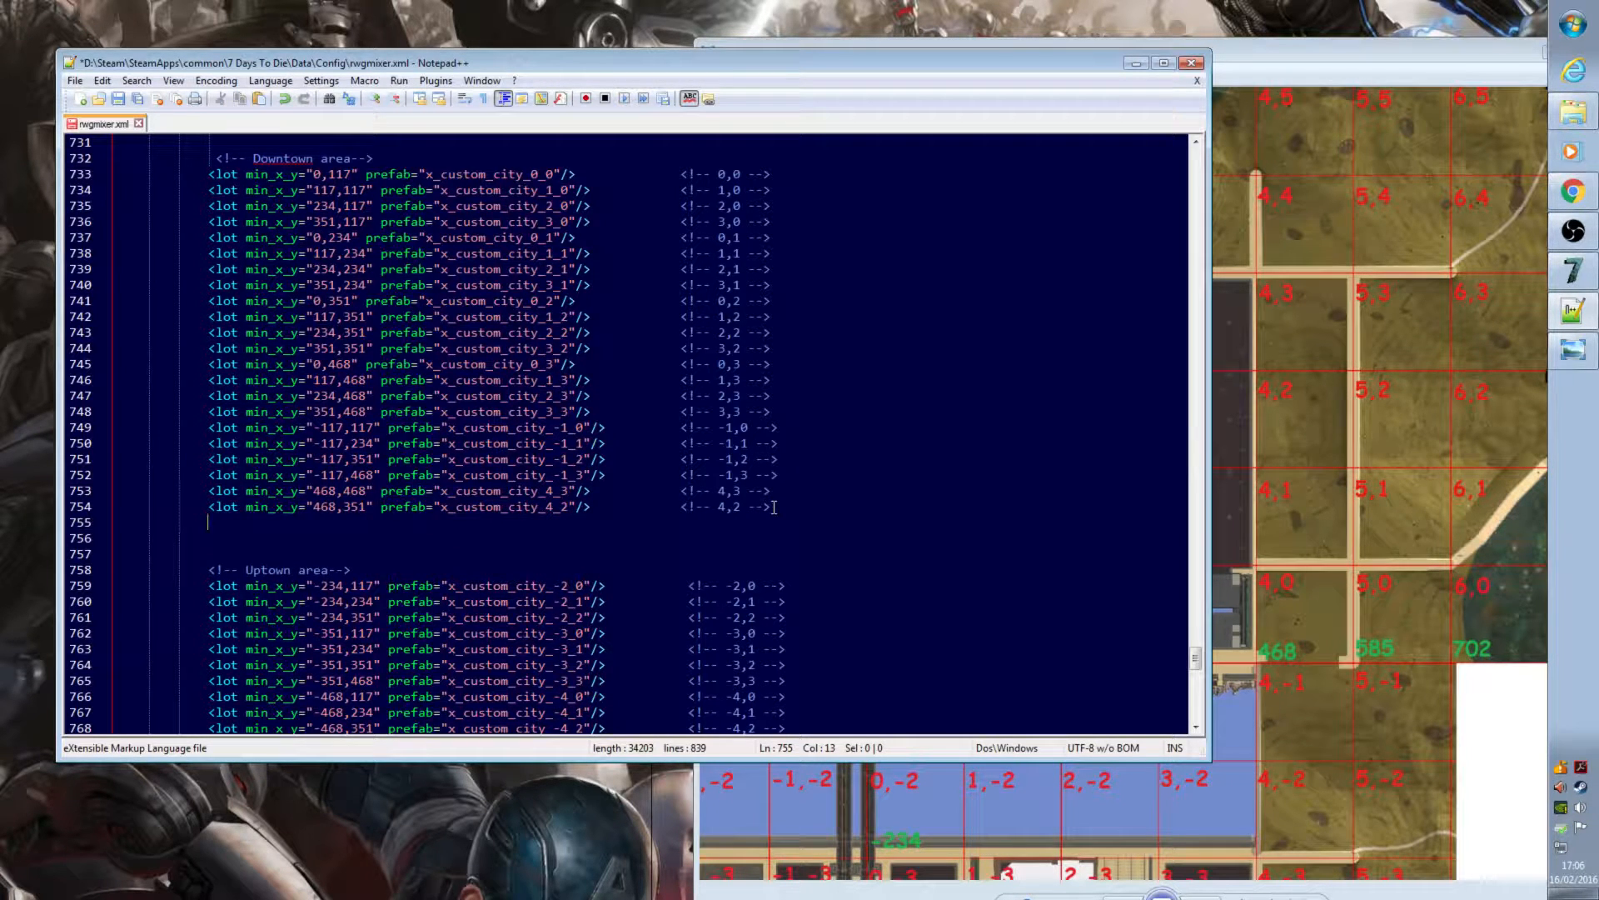
type("<lot min_x_y=\"-117,468\" prefab=\"x_custom_city_-1_3\"/>          <!-- -1,3 -->")
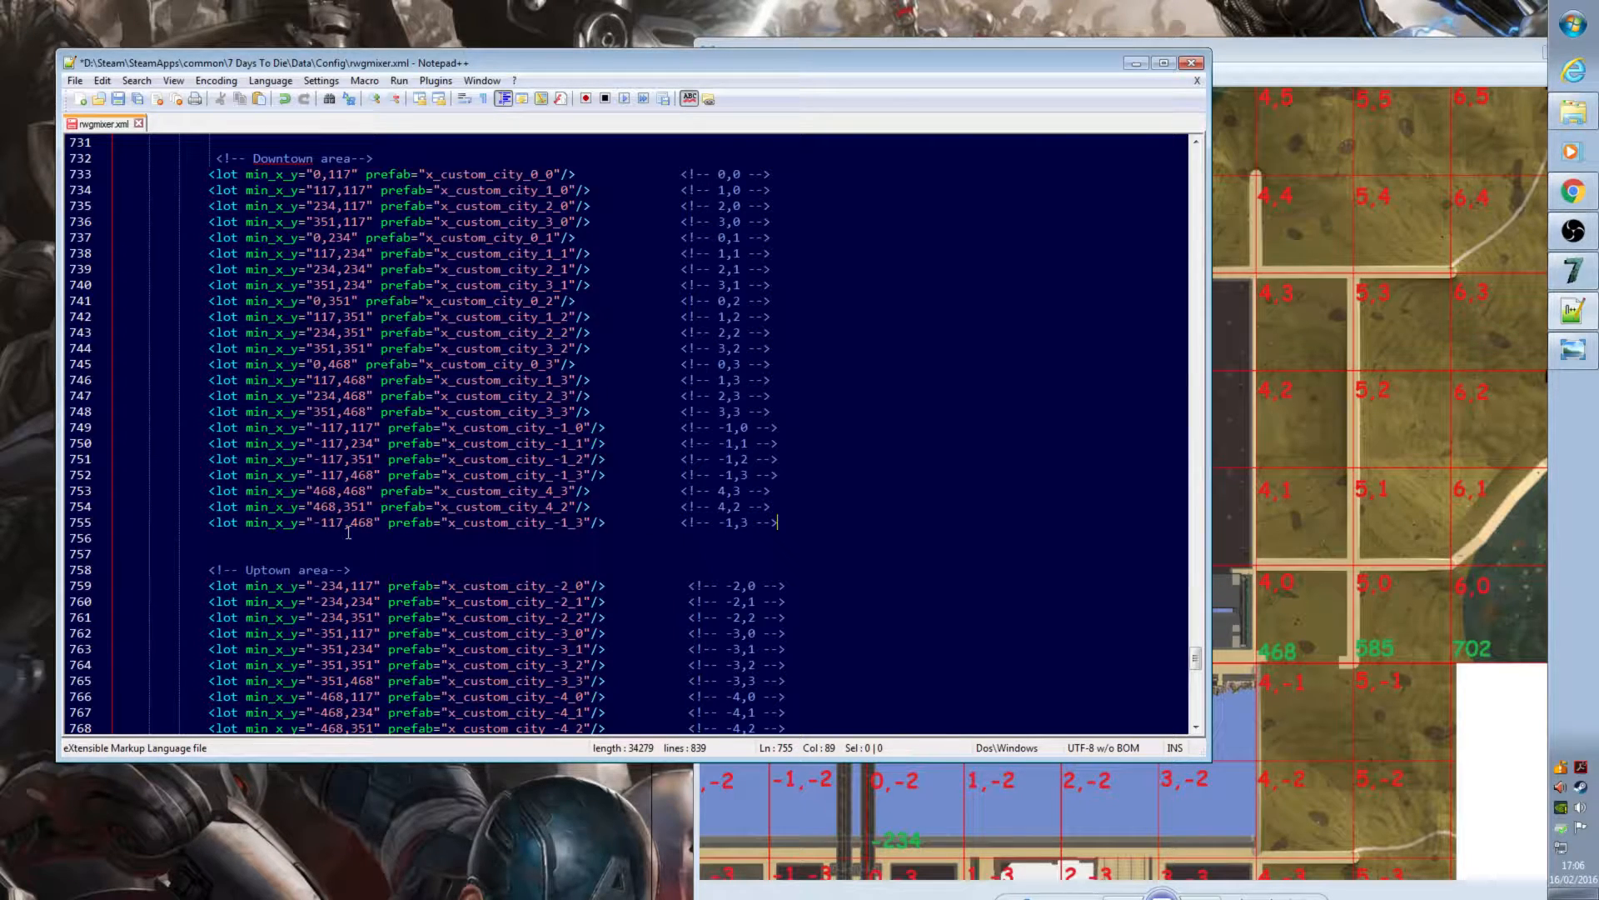
Step: Consult the gridmap for cell 4,1 and set the first min_x_y coordinate of the new lot entry on line 755 to 468
left_click(1363, 525)
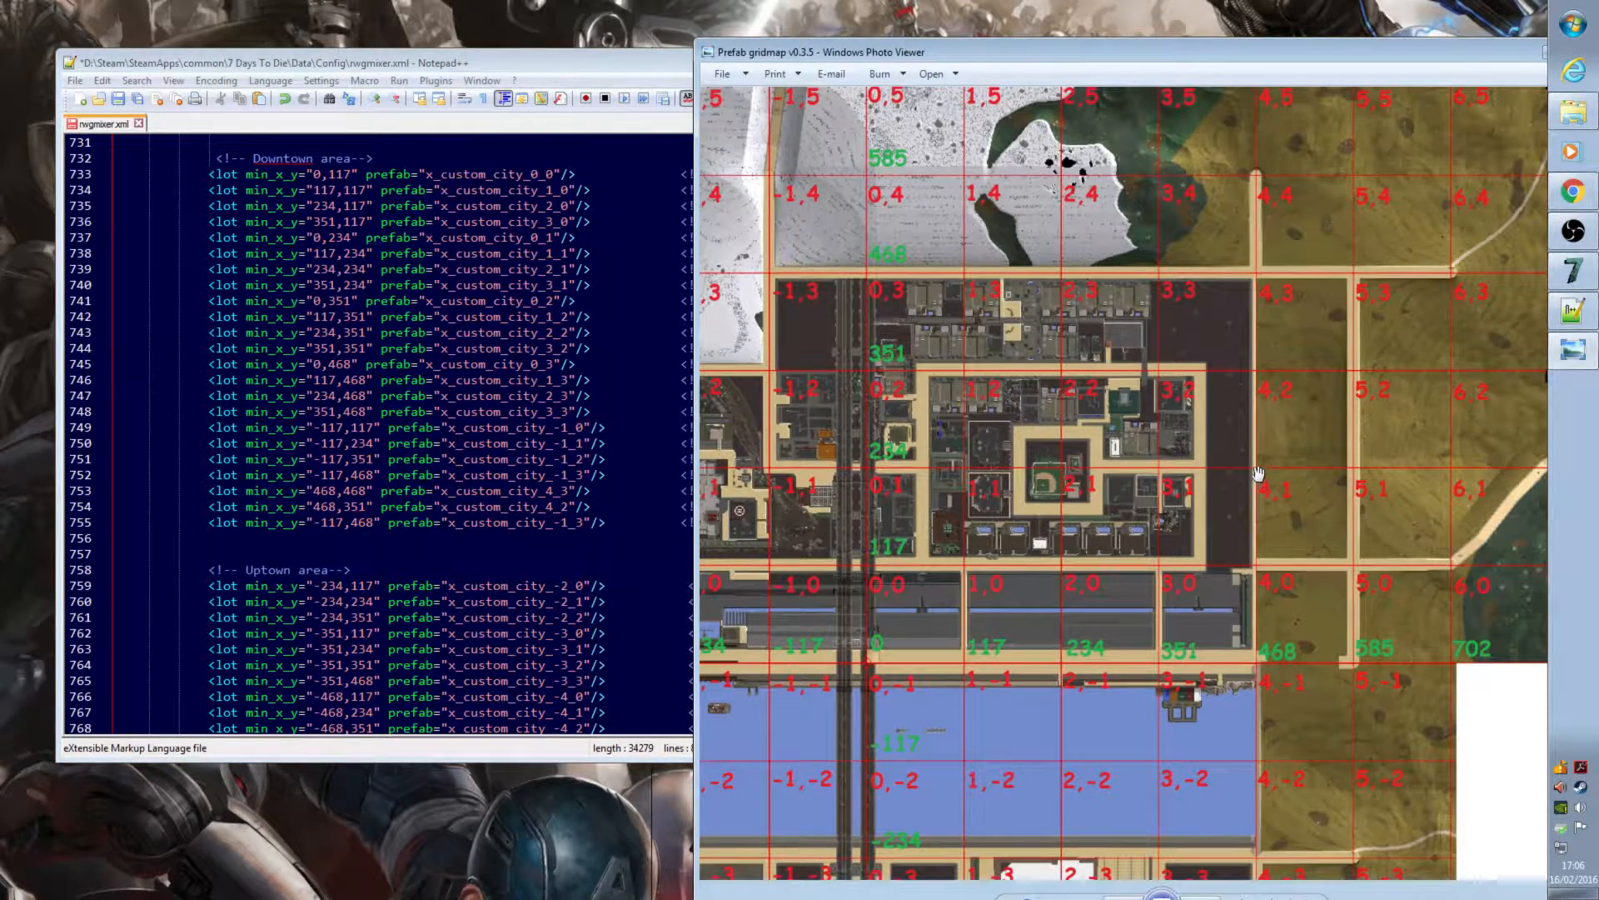
left_click(374, 524)
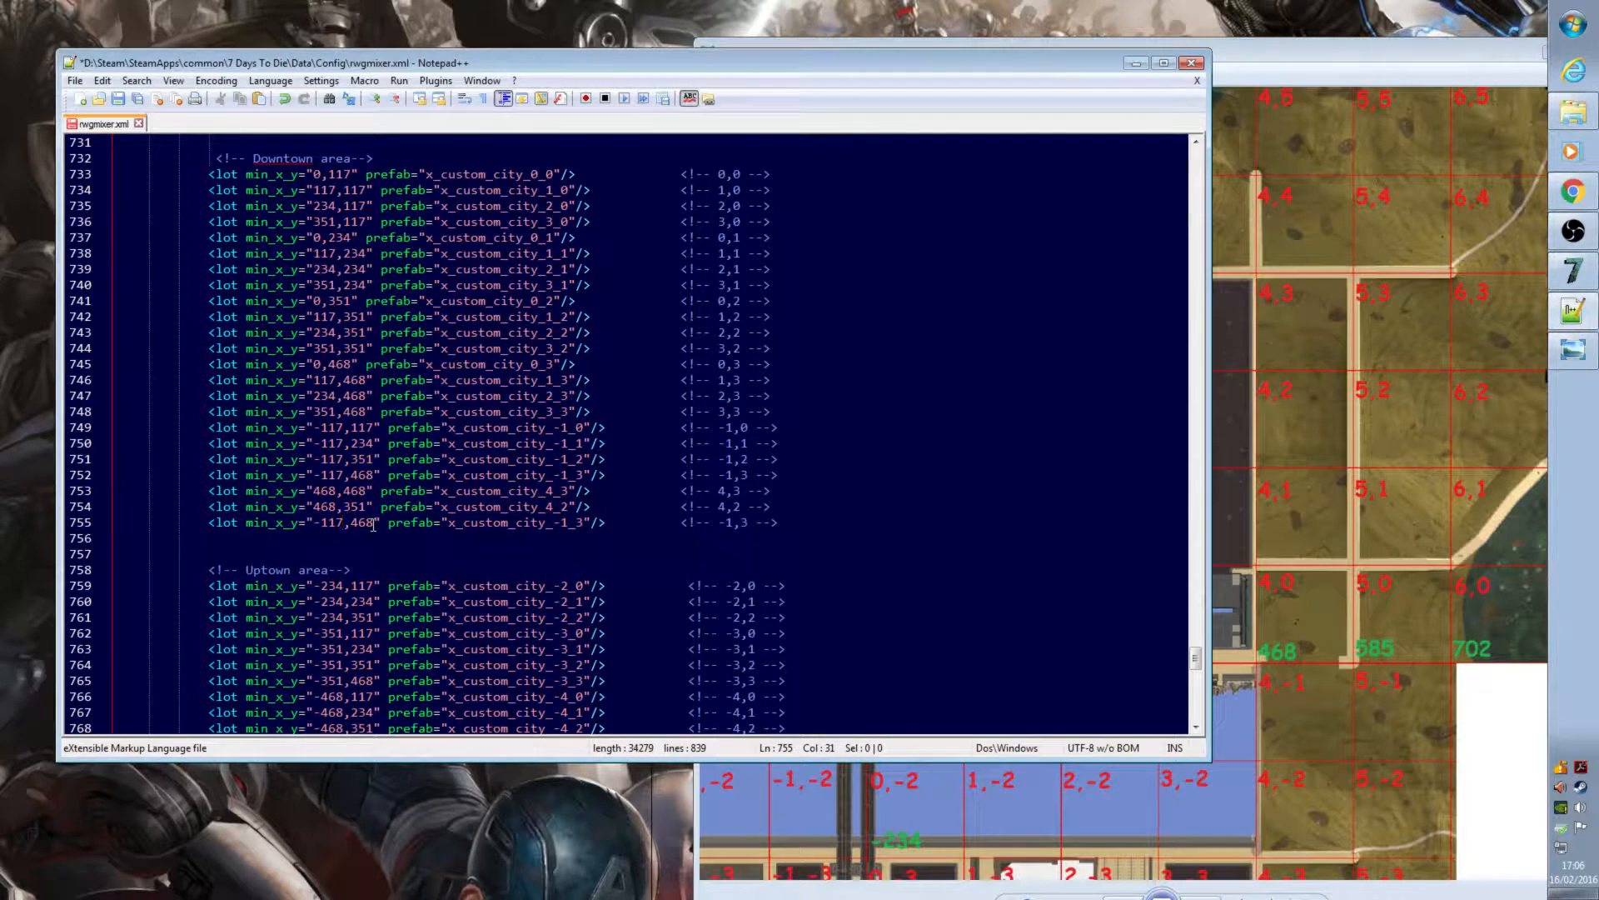
key("Left")
key("Left")
key("Left")
key("Left")
key("BackSpace")
key("BackSpace")
key("BackSpace")
key("BackSpace")
key("Right")
key("Right")
key("Right")
key("Right")
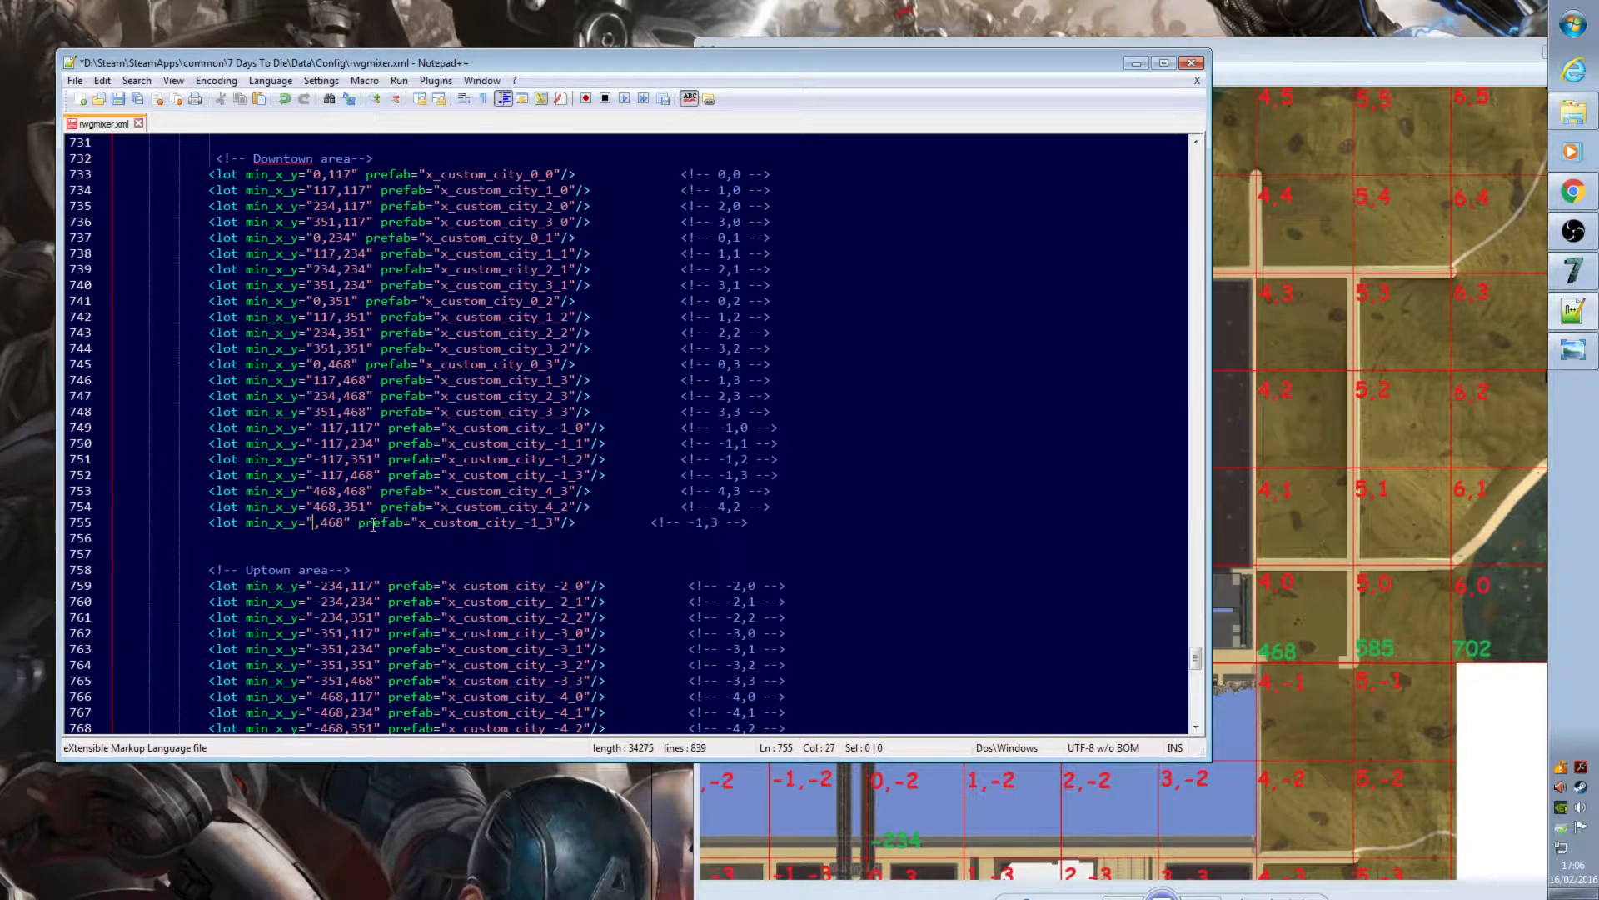
type("468")
Step: Set the second min_x_y coordinate of the lot entry on line 755 to 234
key("Right")
key("Right")
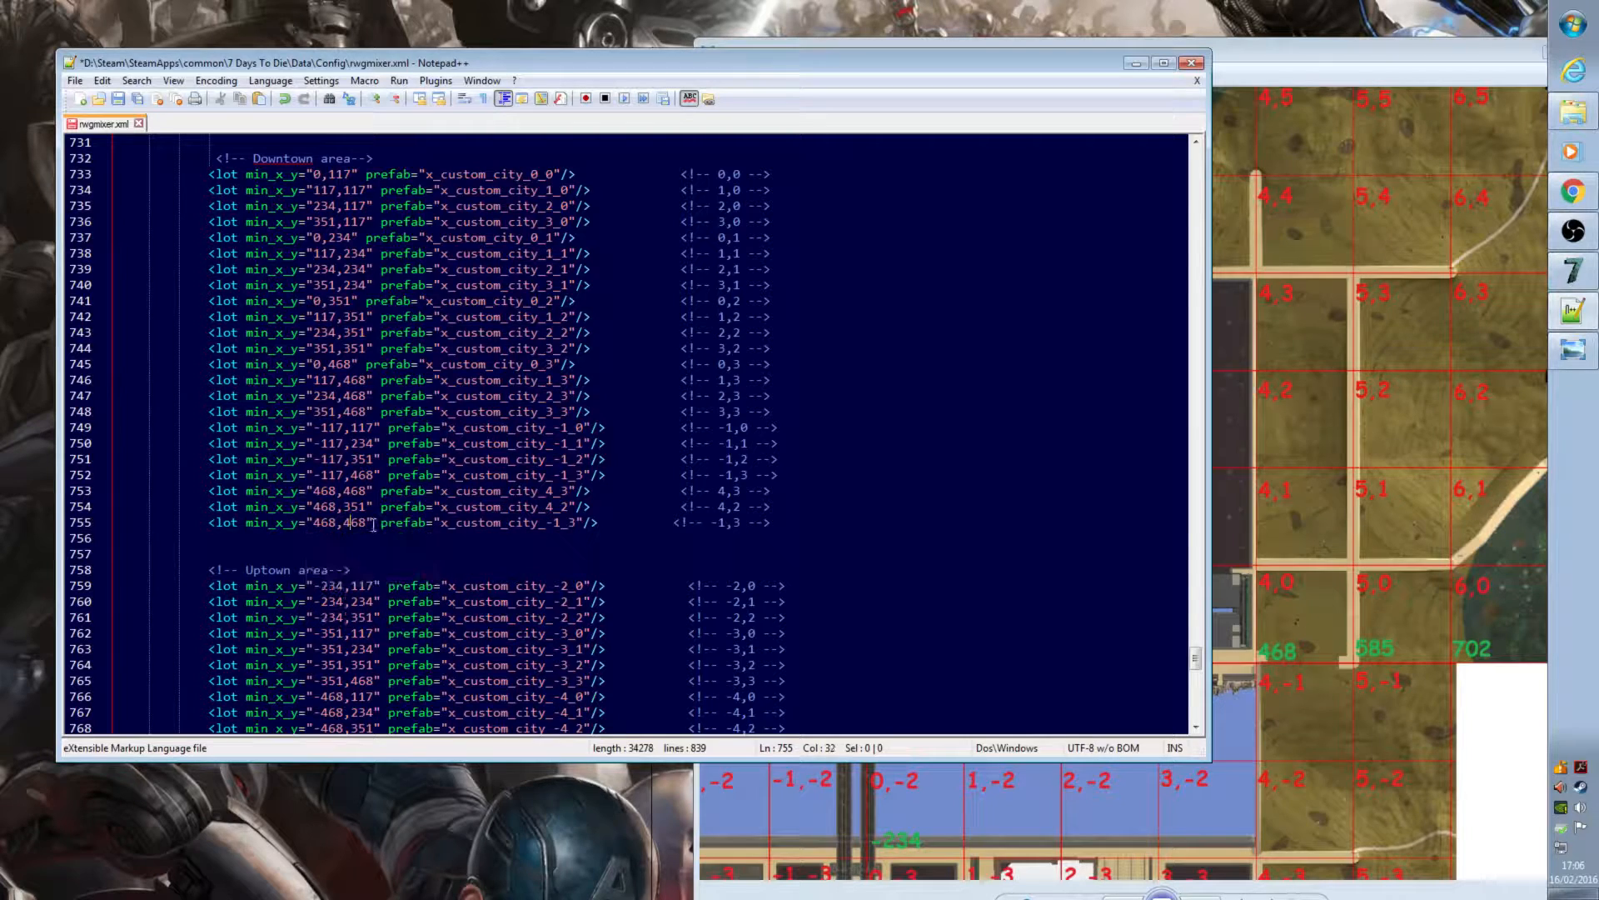
key("BackSpace")
key("BackSpace")
key("BackSpace")
key("BackSpace")
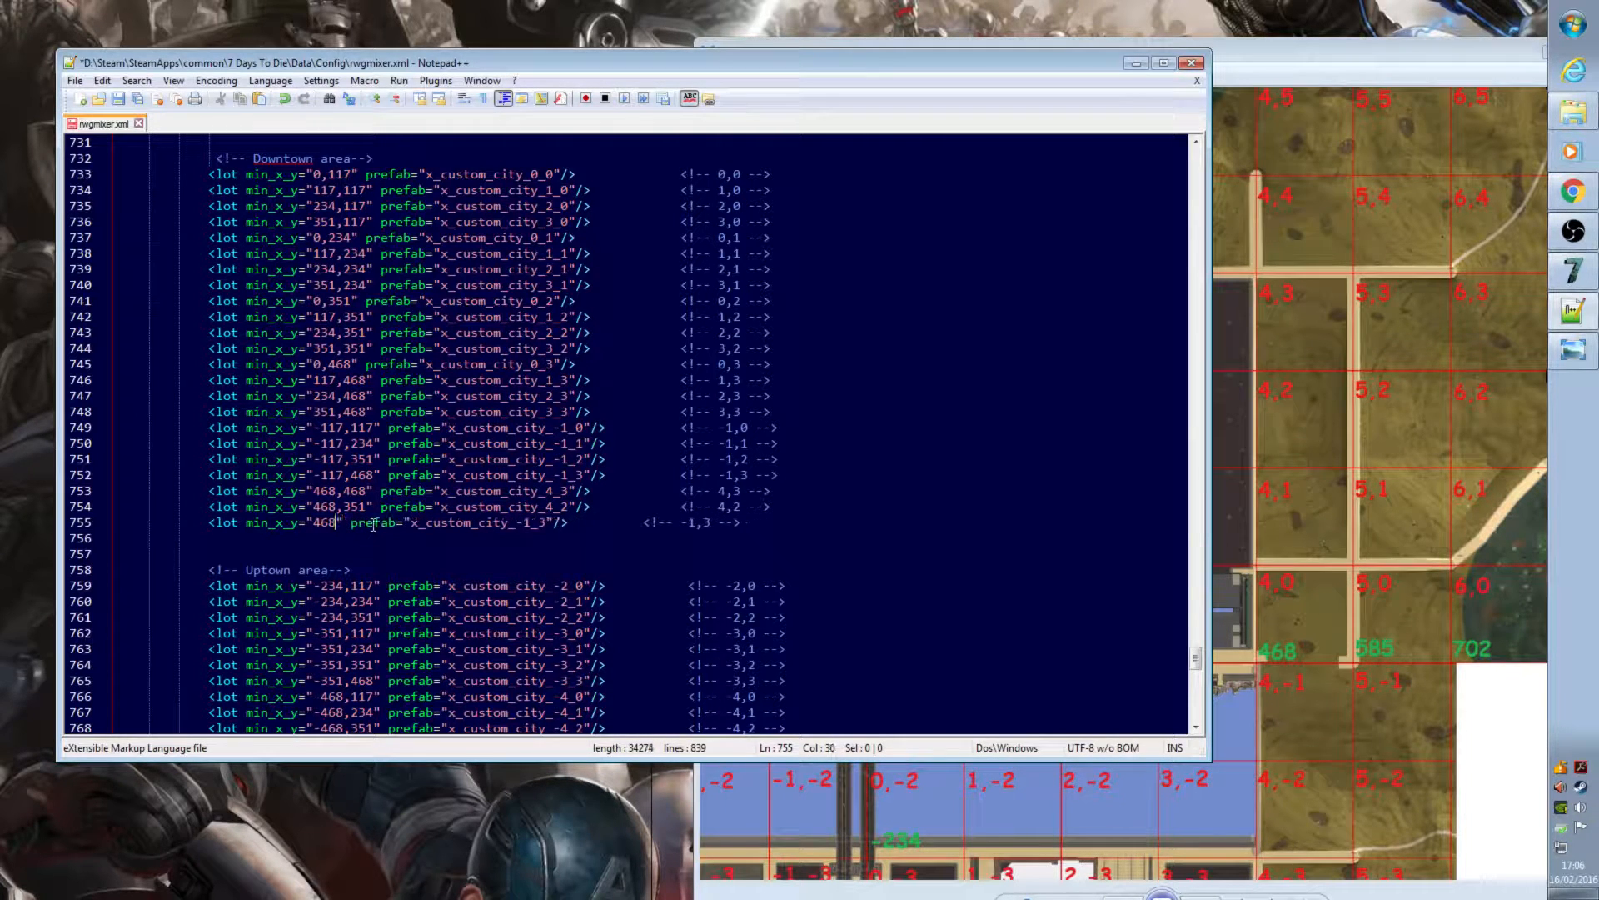
type(",234")
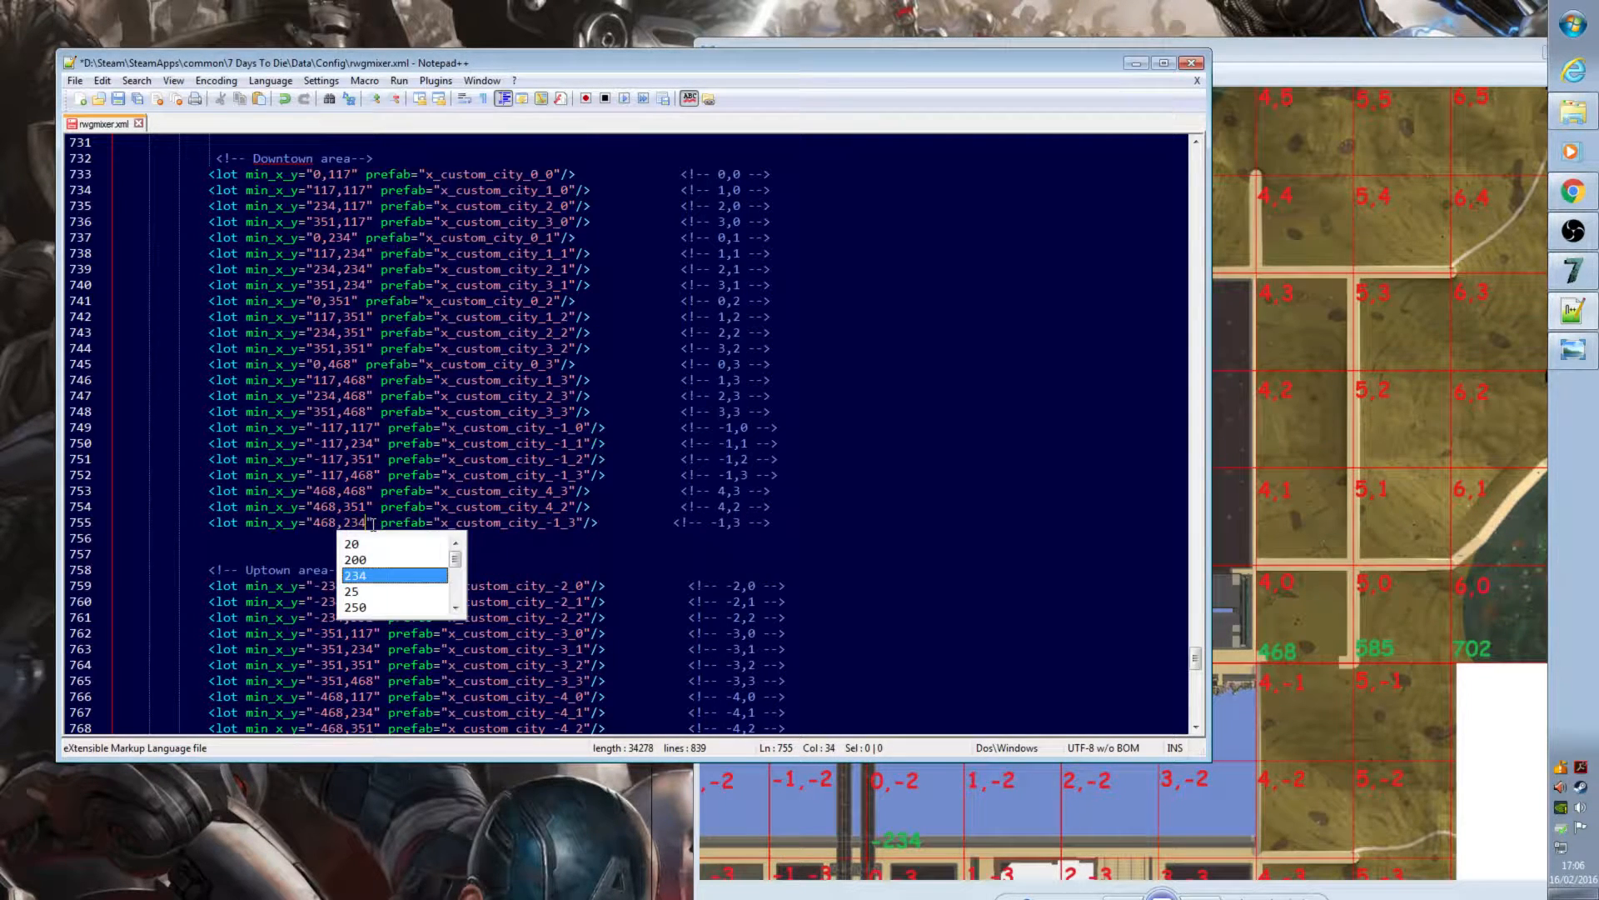
Step: Change the prefab name of the 468,234 lot entry to x_custom_city_4_1
left_click(558, 523)
key("BackSpace")
key("BackSpace")
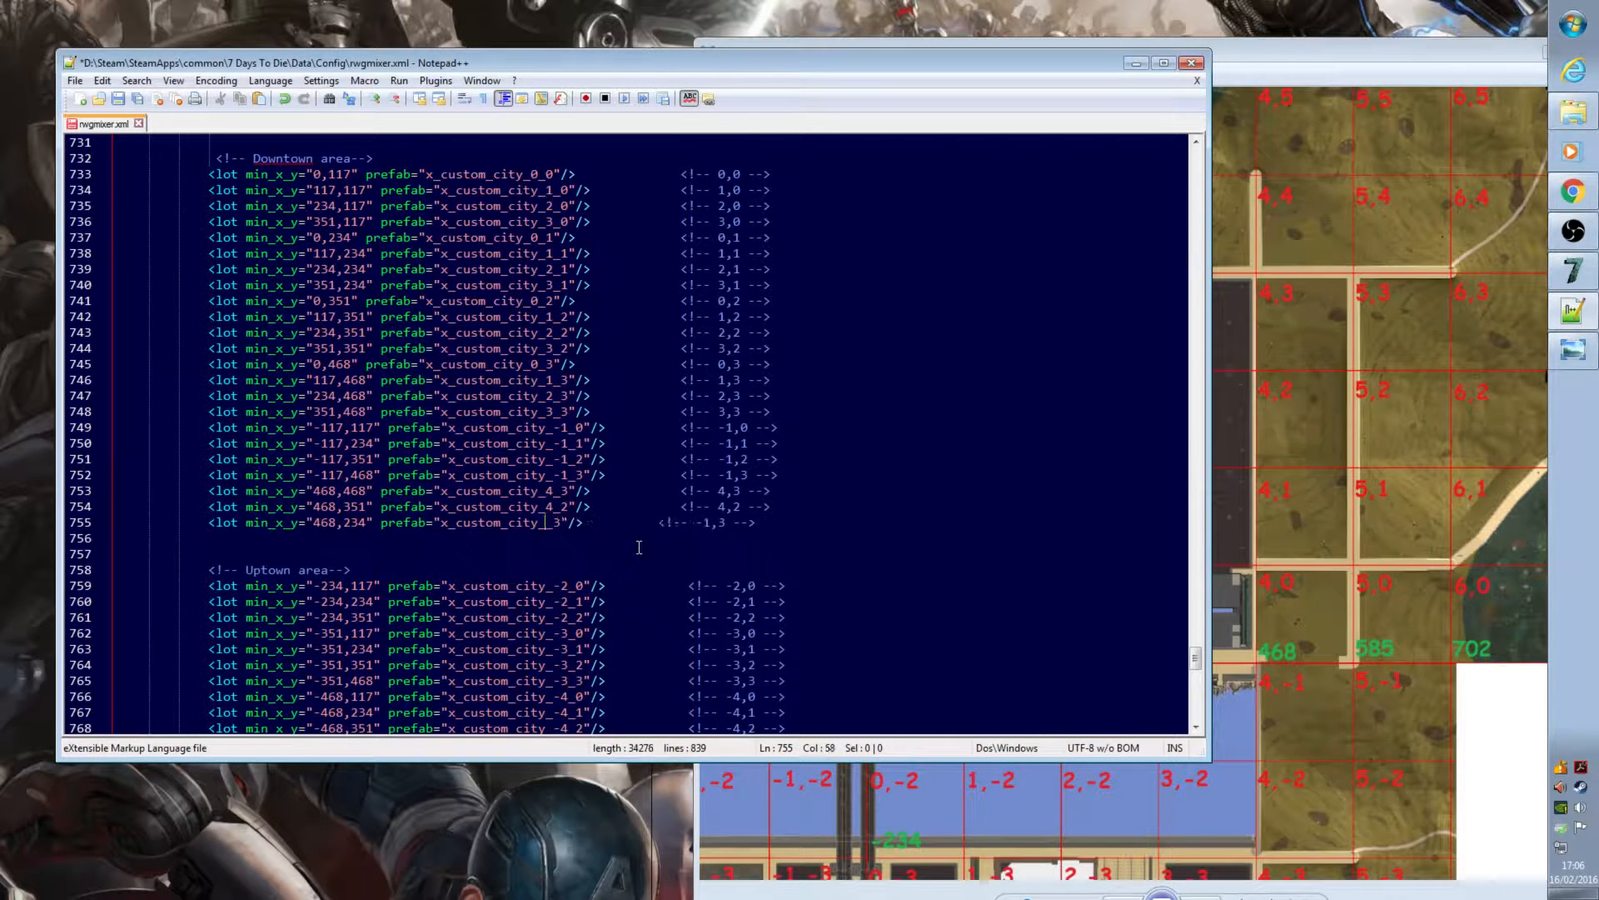
type("4")
key("Right")
key("Right")
key("BackSpace")
type("1")
Step: Align the comment of the x_custom_city_4_1 lot with the comments above and save rwgmixer.xml
left_click(666, 522)
left_click(117, 98)
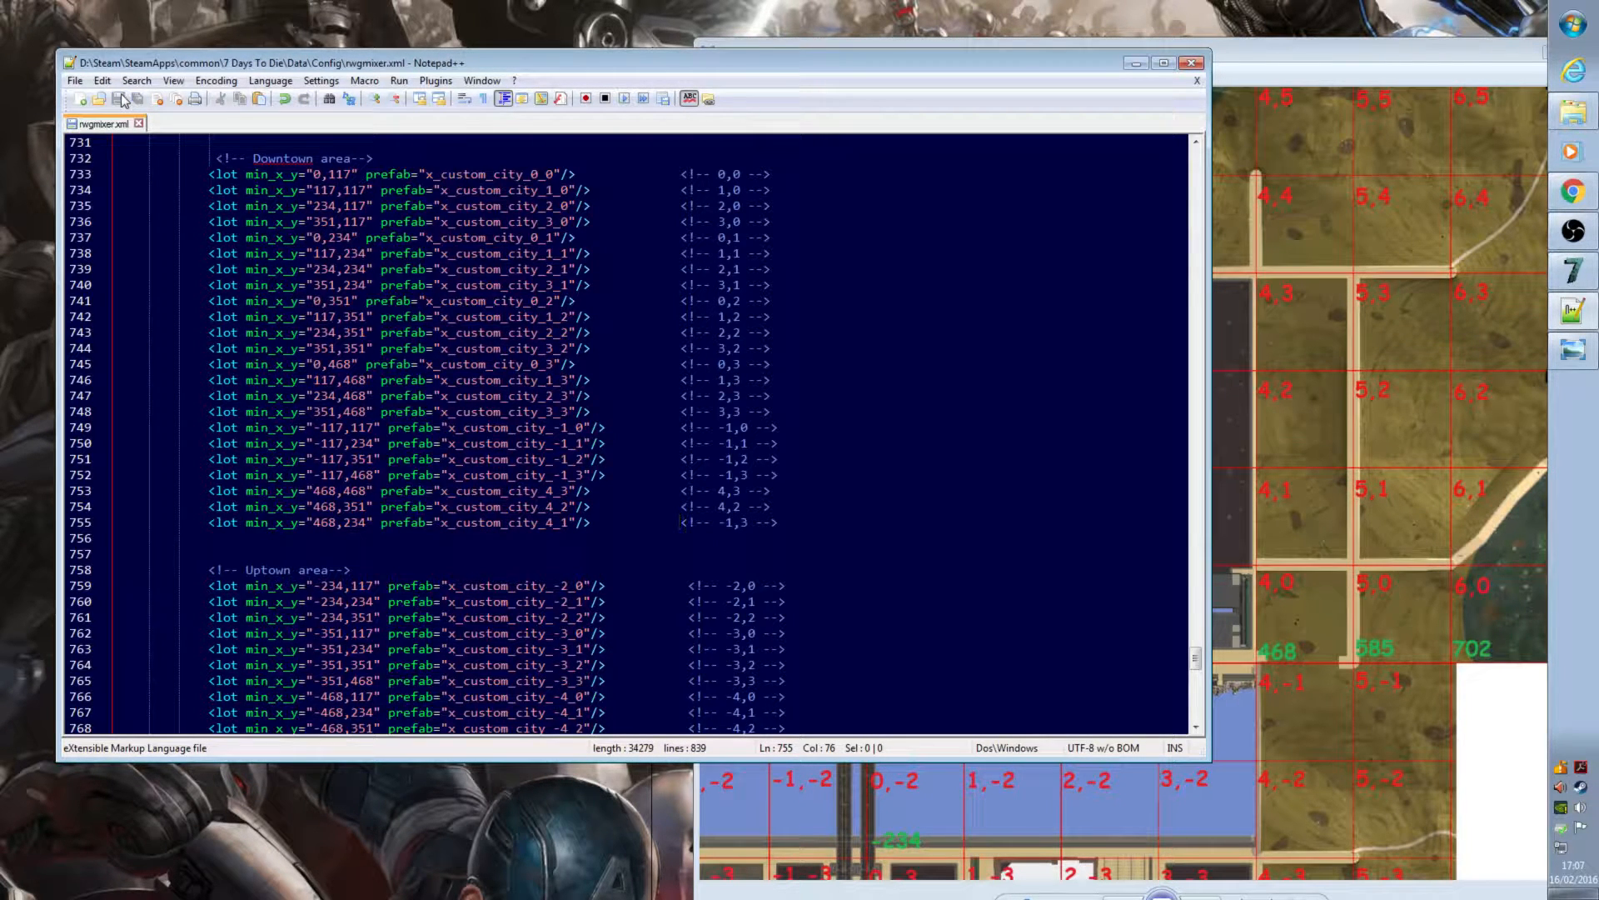
Step: Find the cityHubPrefabs prefab rule above the hub layouts and highlight its opening line
scroll(906, 551, "up", 3)
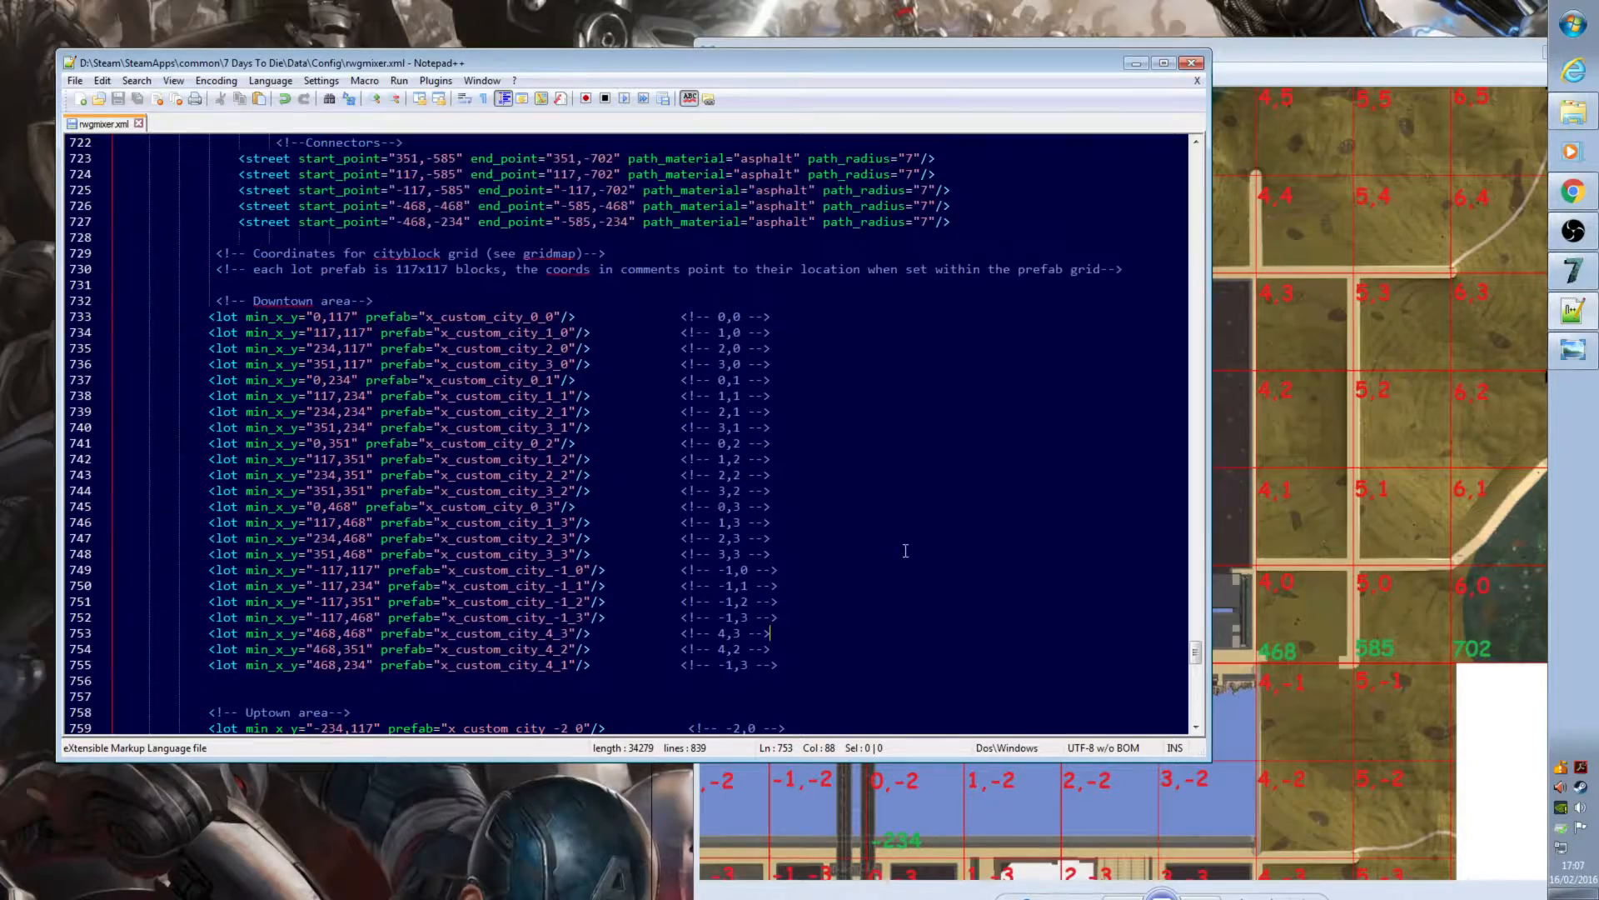
scroll(913, 544, "up", 20)
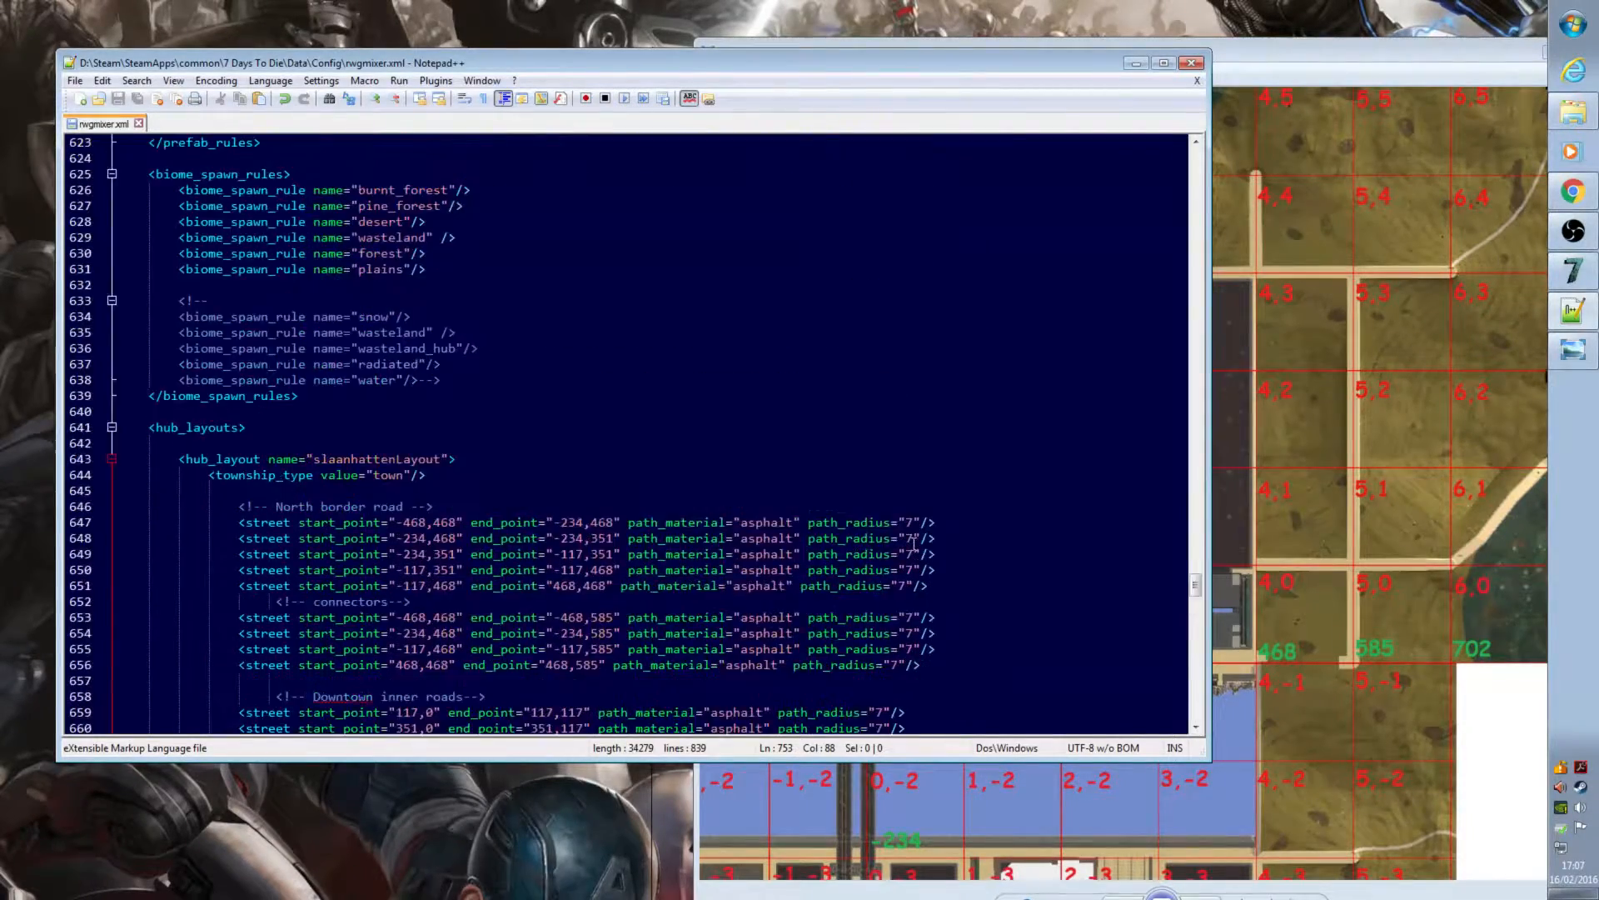
scroll(914, 544, "up", 20)
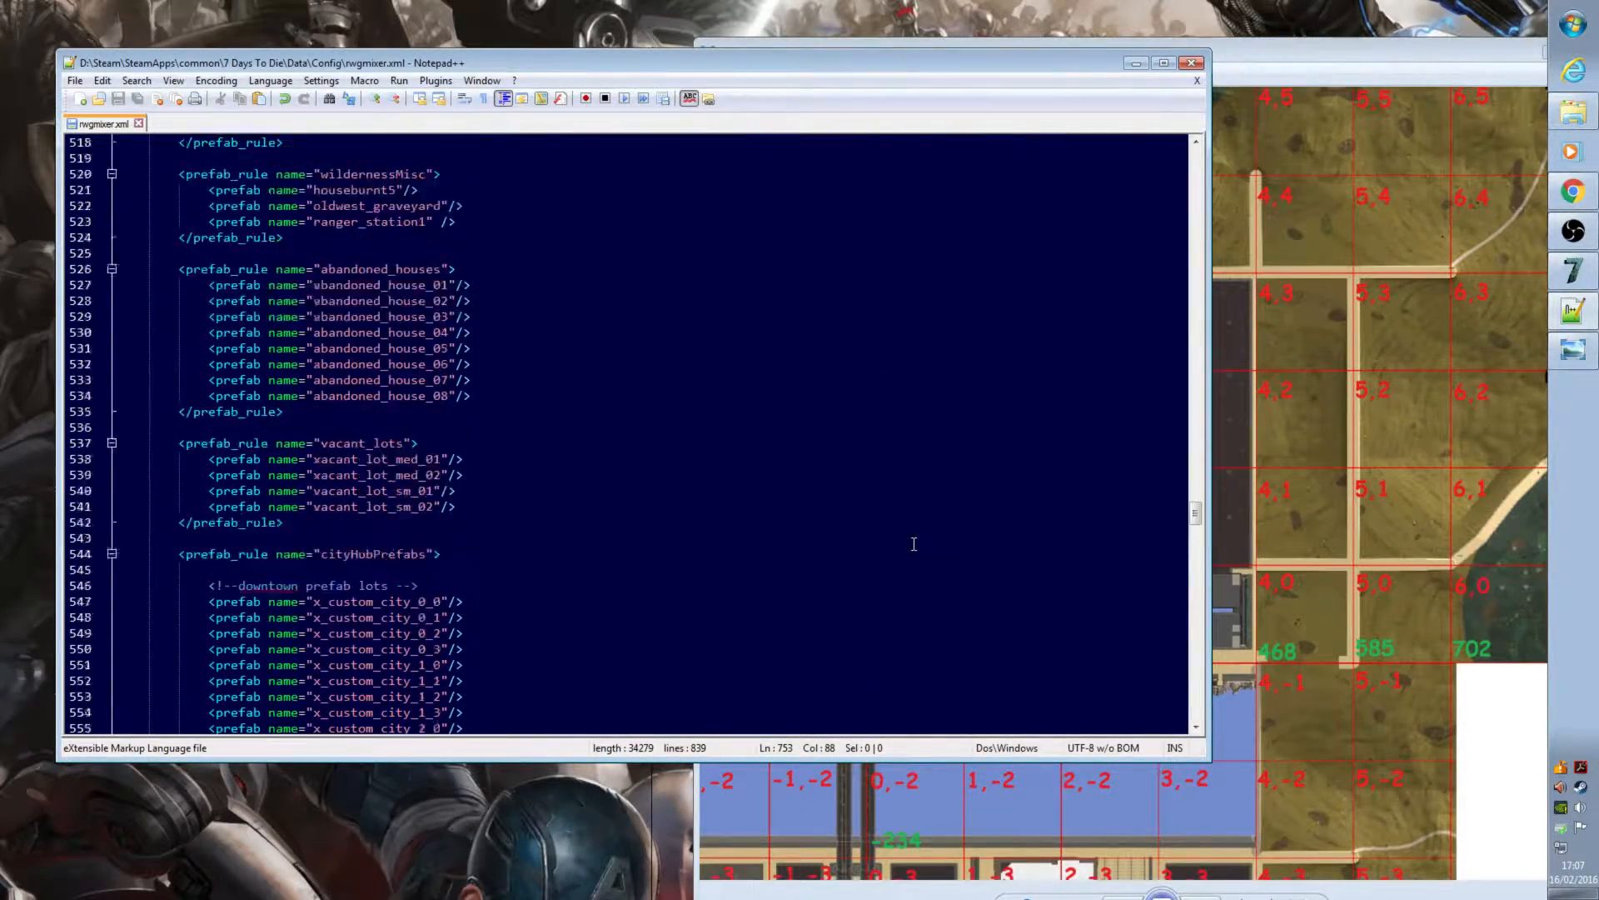
left_click_drag(180, 410, 509, 412)
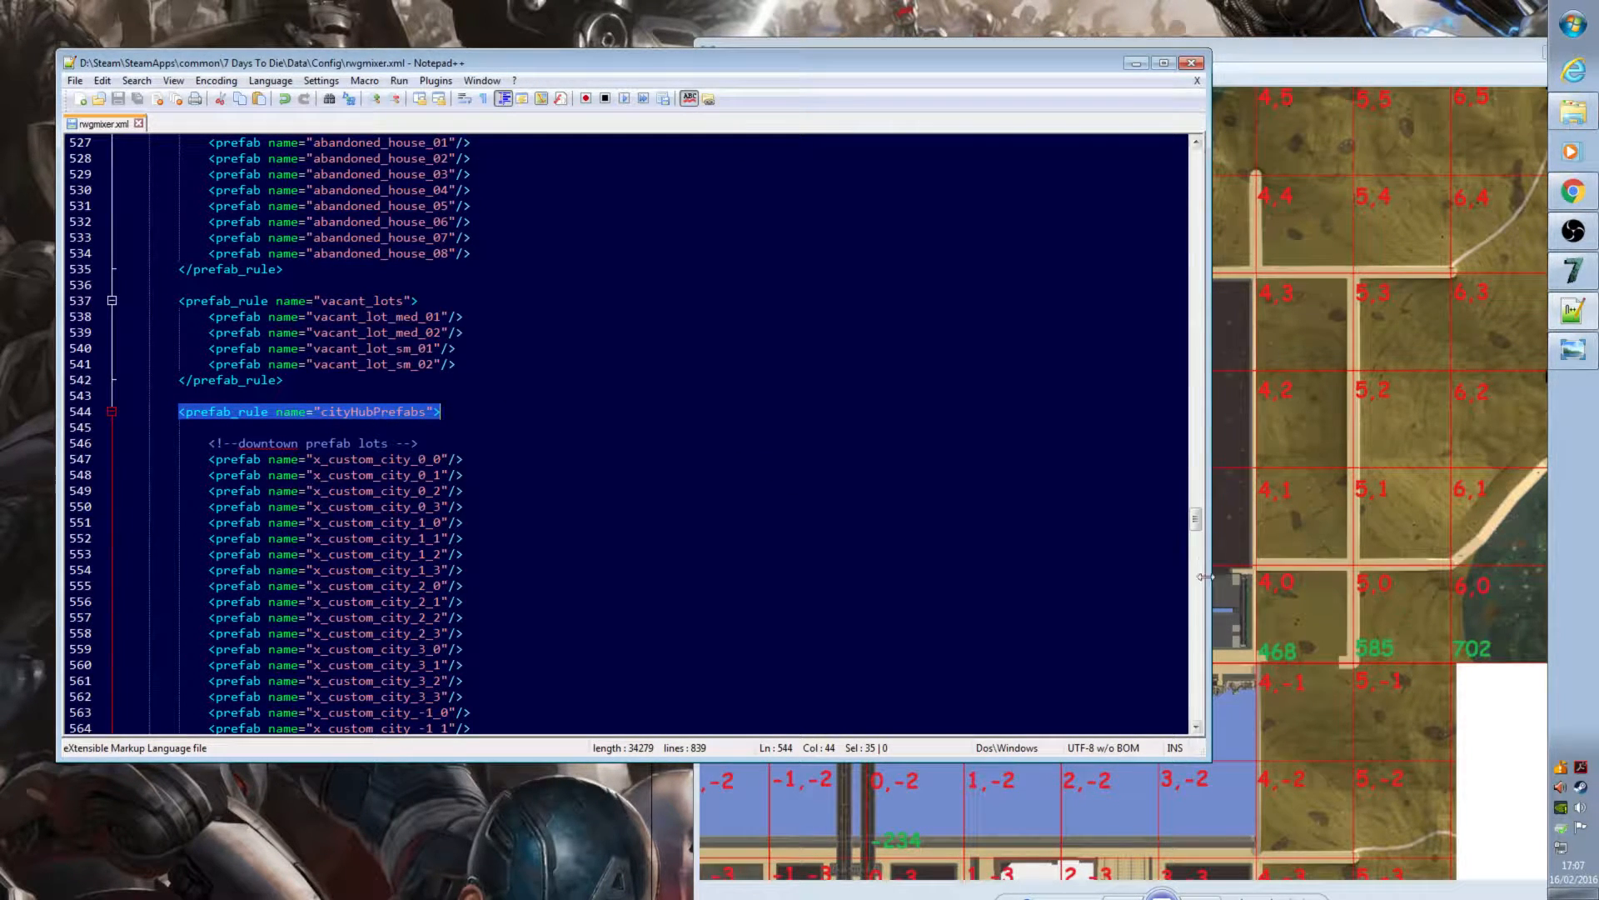
Step: Review the rulesets at the start of the file and highlight the largeCity hub rule inside the projectSlaanhatten cell rule
left_click_drag(1196, 523, 1197, 162)
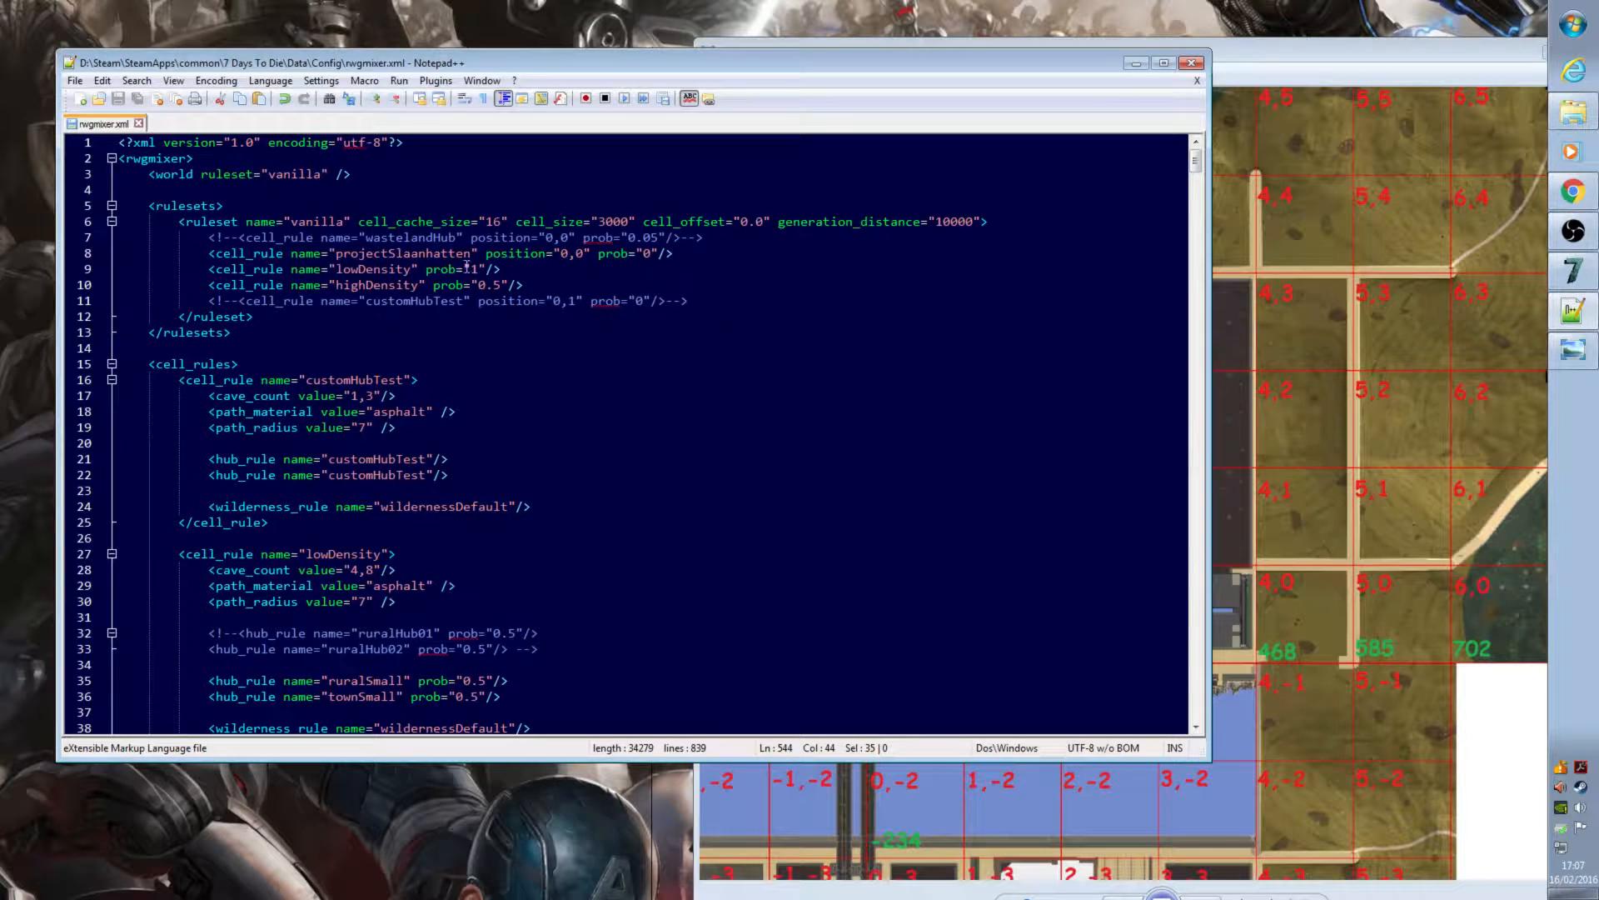
left_click(578, 472)
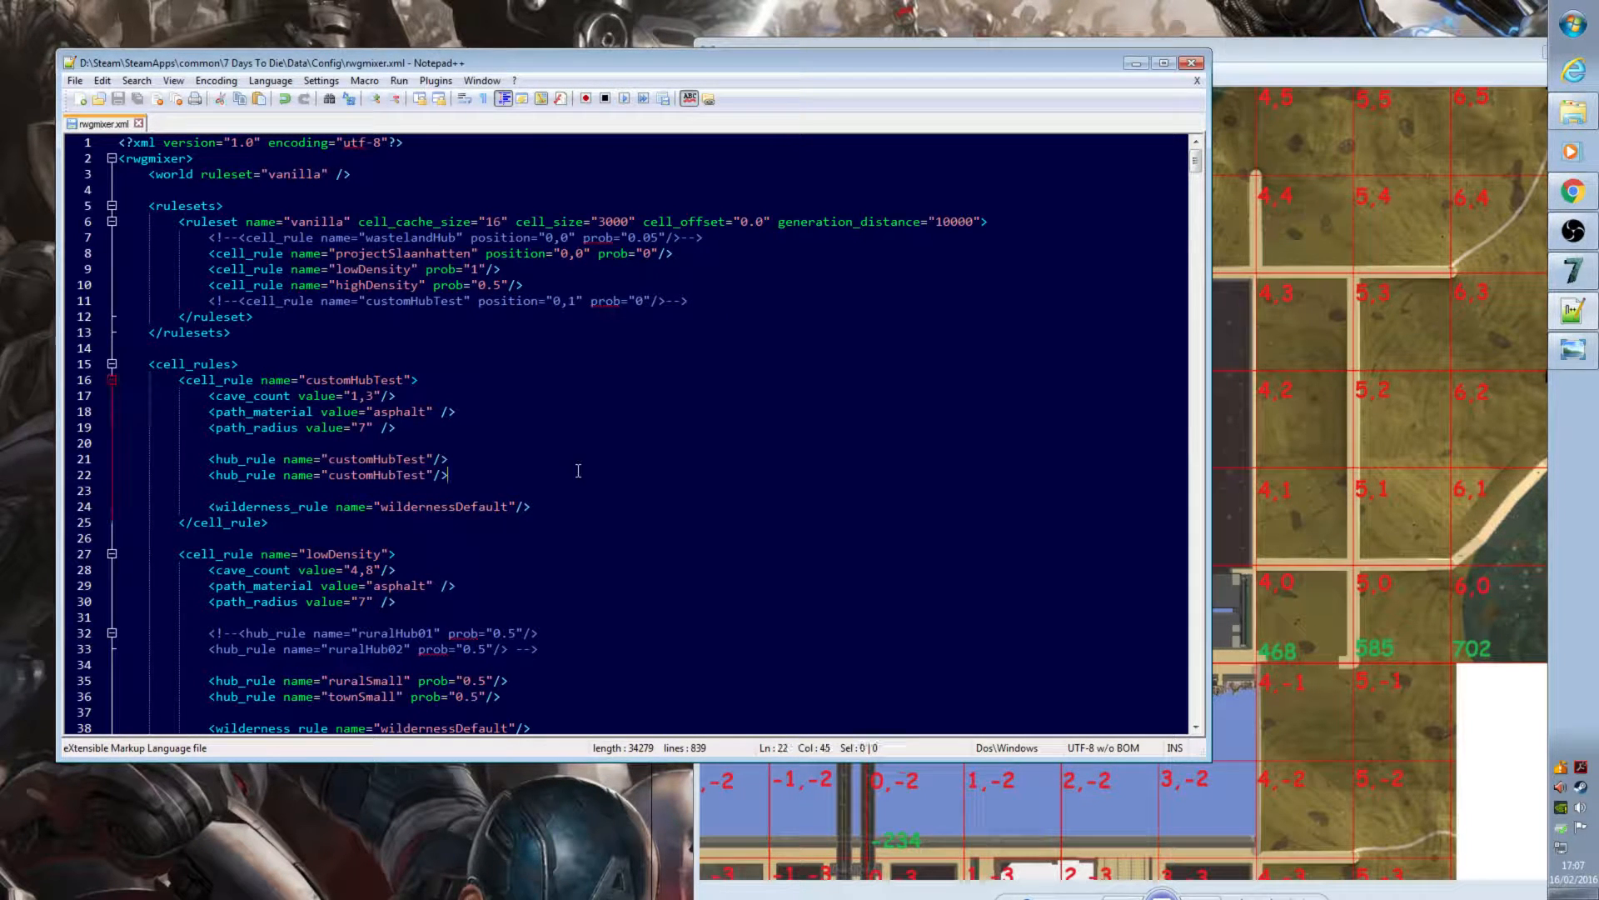
scroll(643, 465, "down", 13)
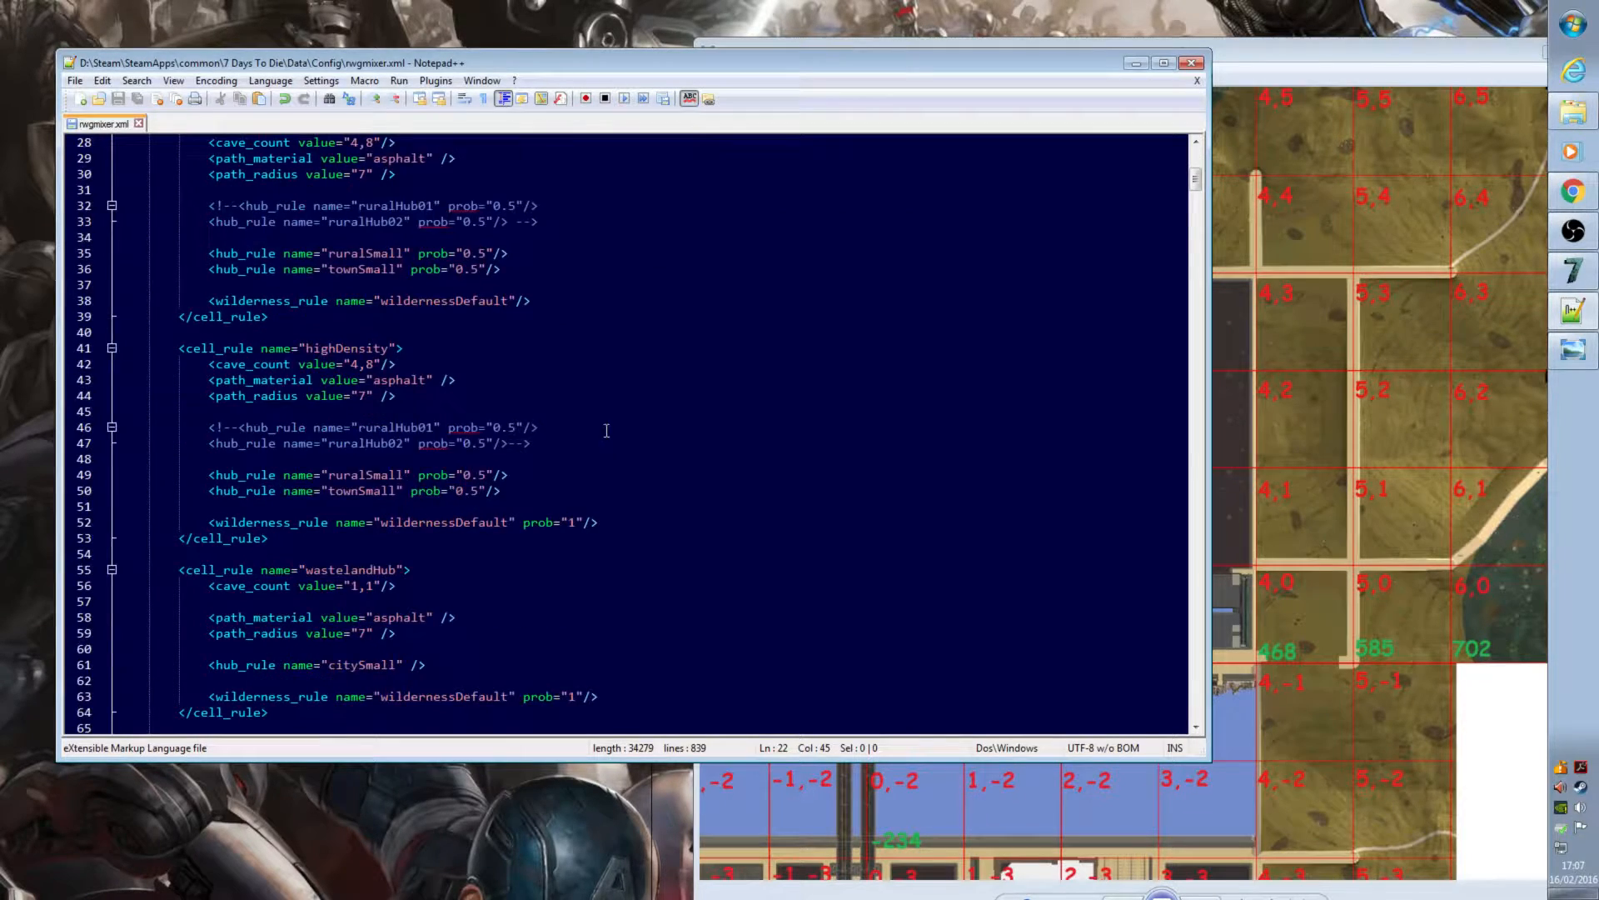
scroll(666, 381, "down", 2)
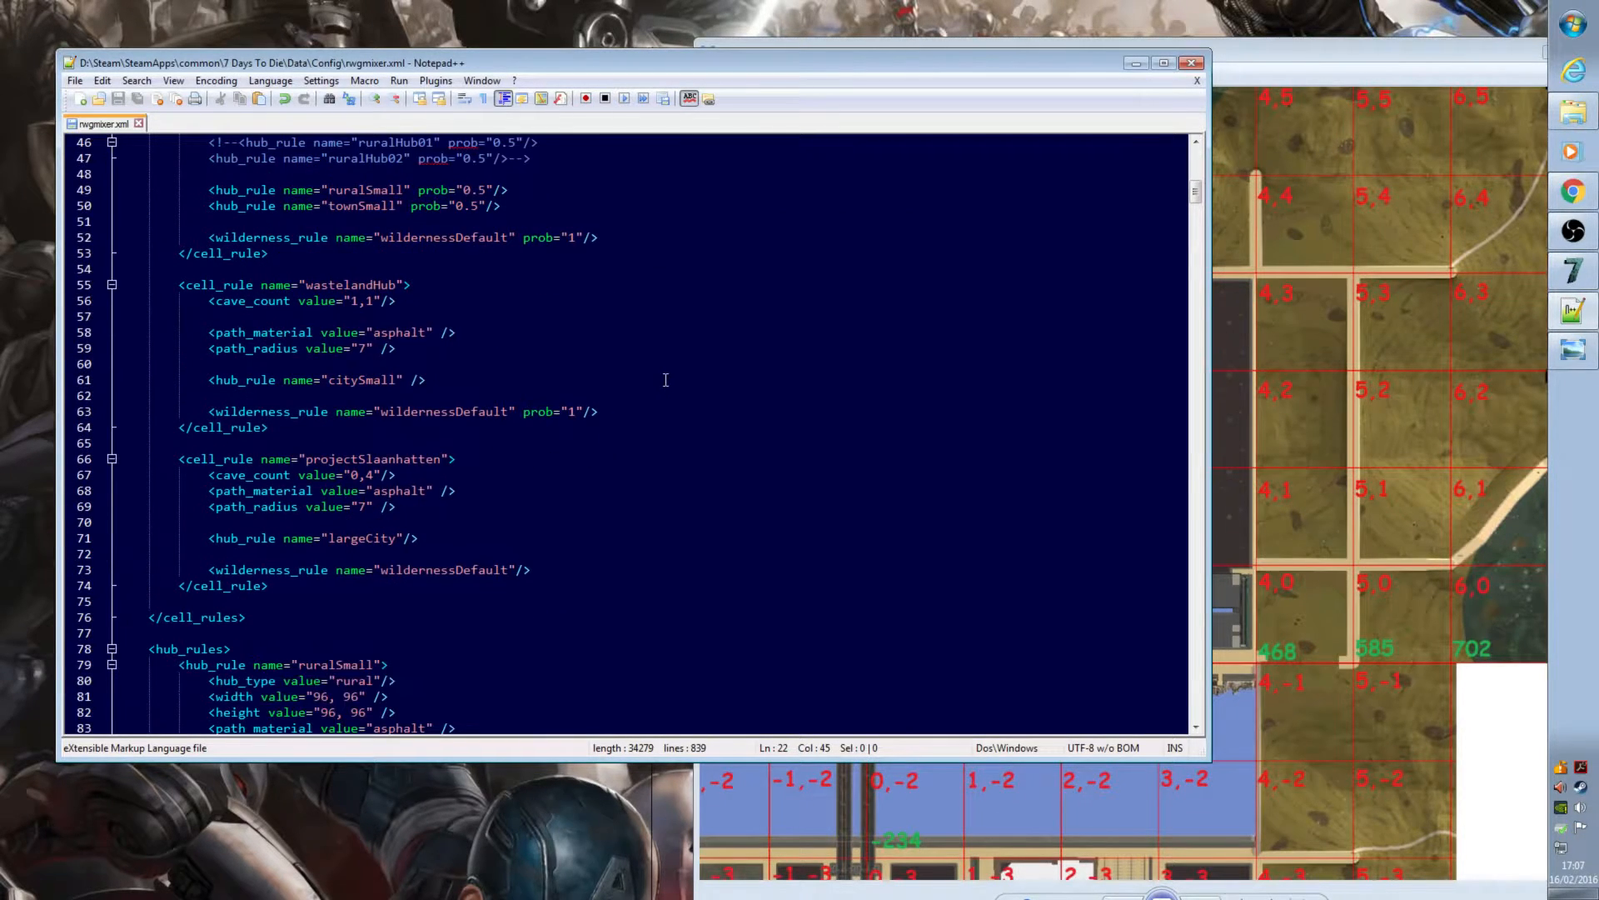
left_click(211, 539)
key("Up")
key("Up")
key("Up")
left_click_drag(208, 539, 419, 540)
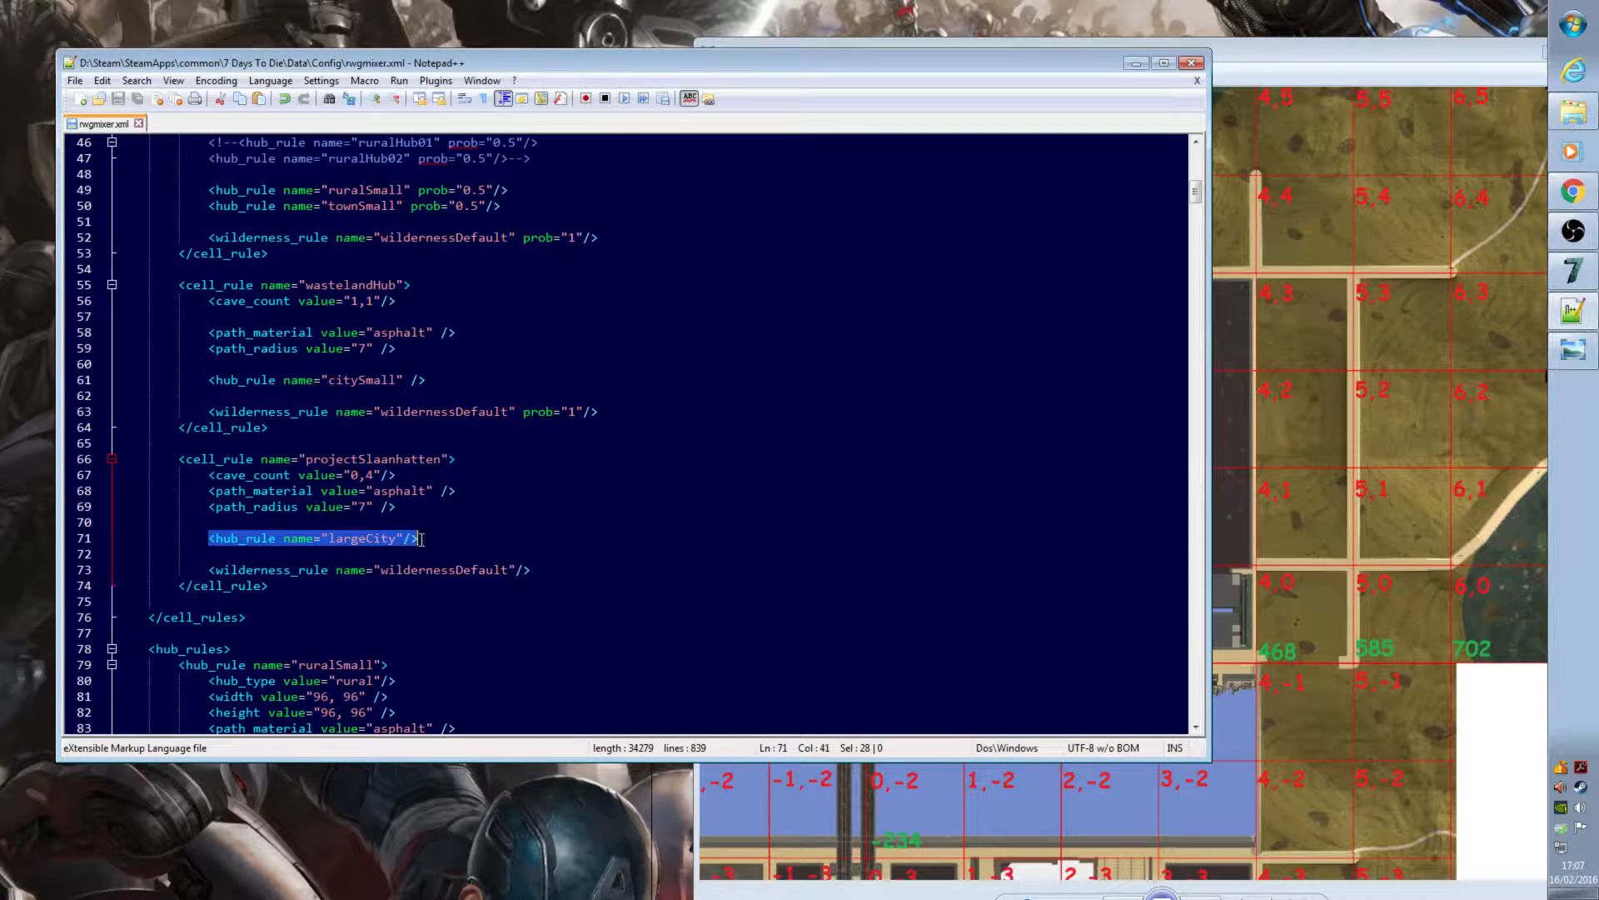
Step: Examine the slaanhattenLayout and cityHubPrefabs references in the largeCity hub rule, and look up the cityHubPrefabs definition
scroll(761, 525, "down", 14)
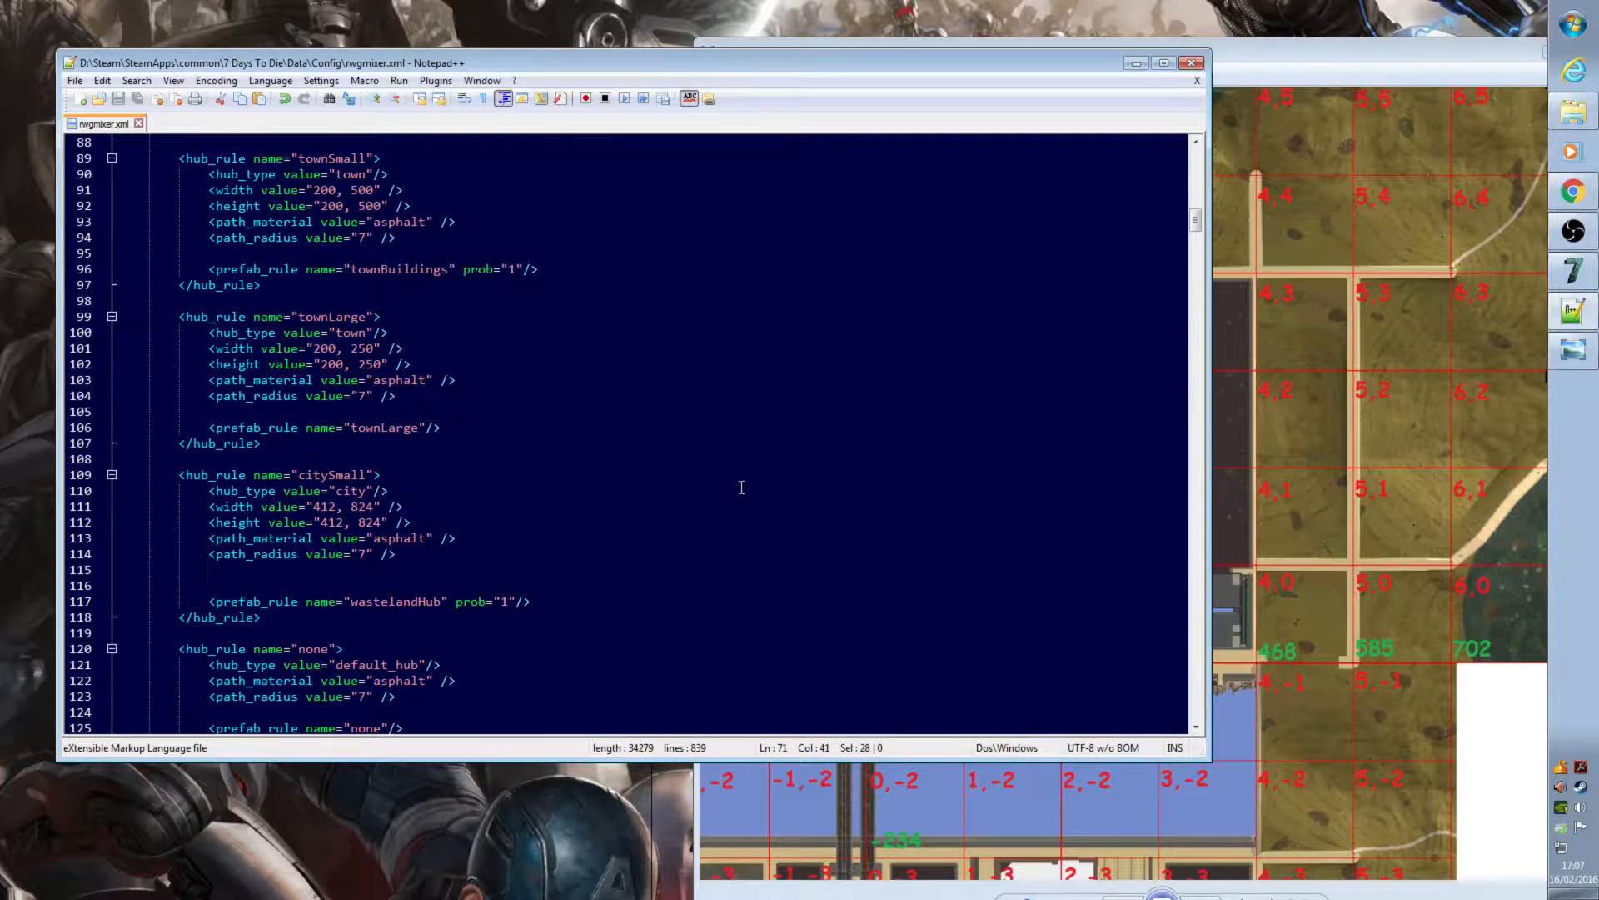
scroll(741, 487, "down", 6)
scroll(745, 480, "up", 7)
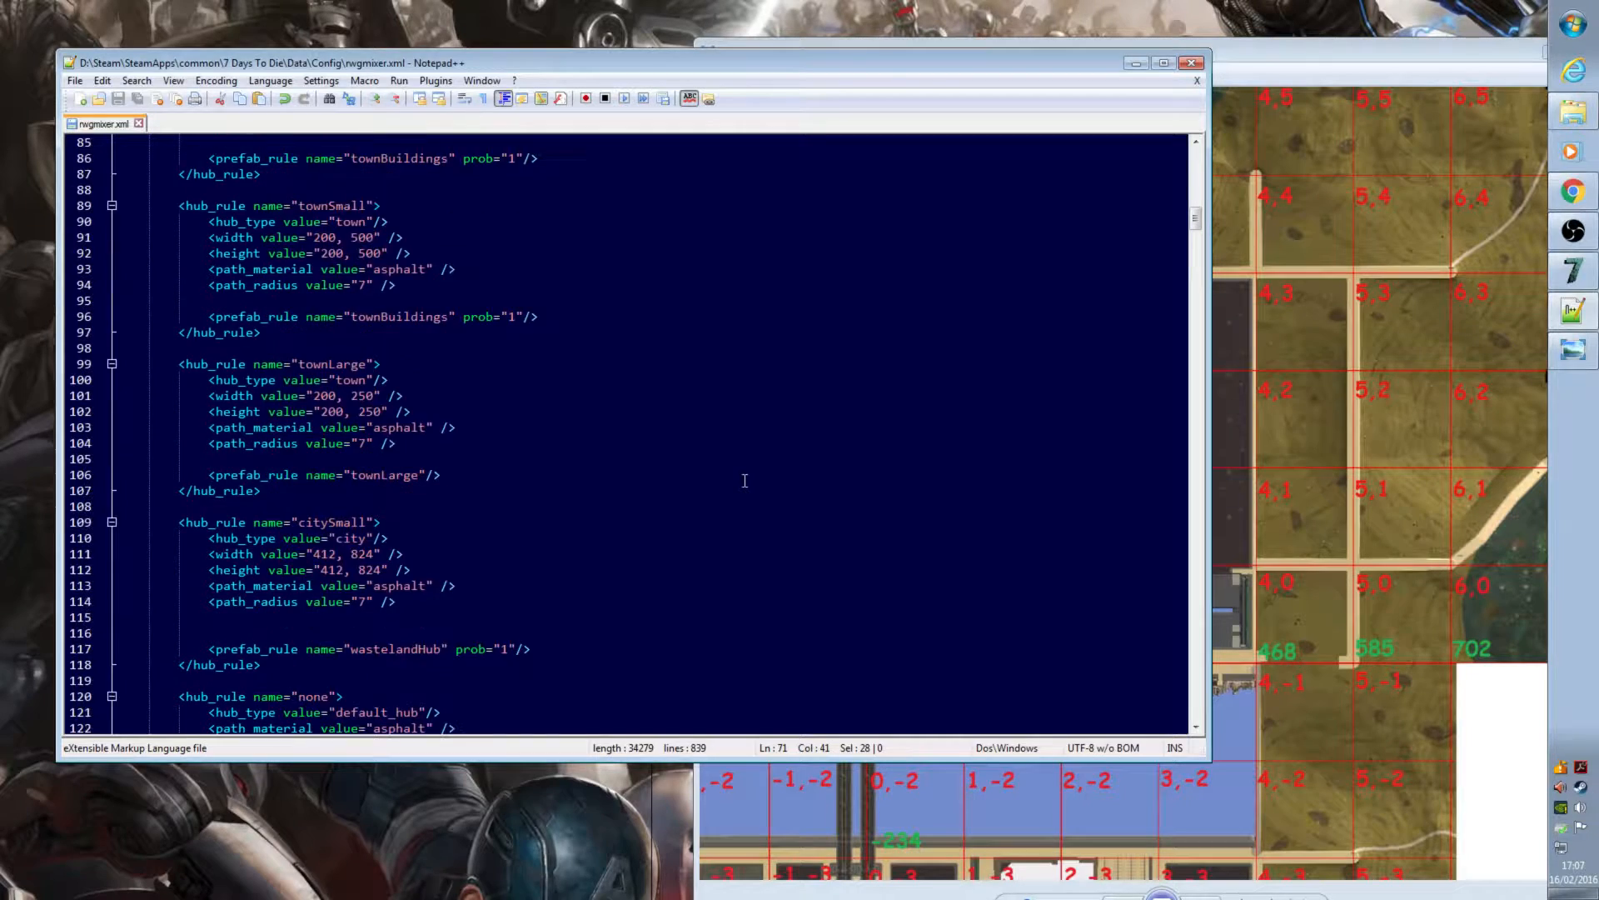
scroll(744, 481, "down", 13)
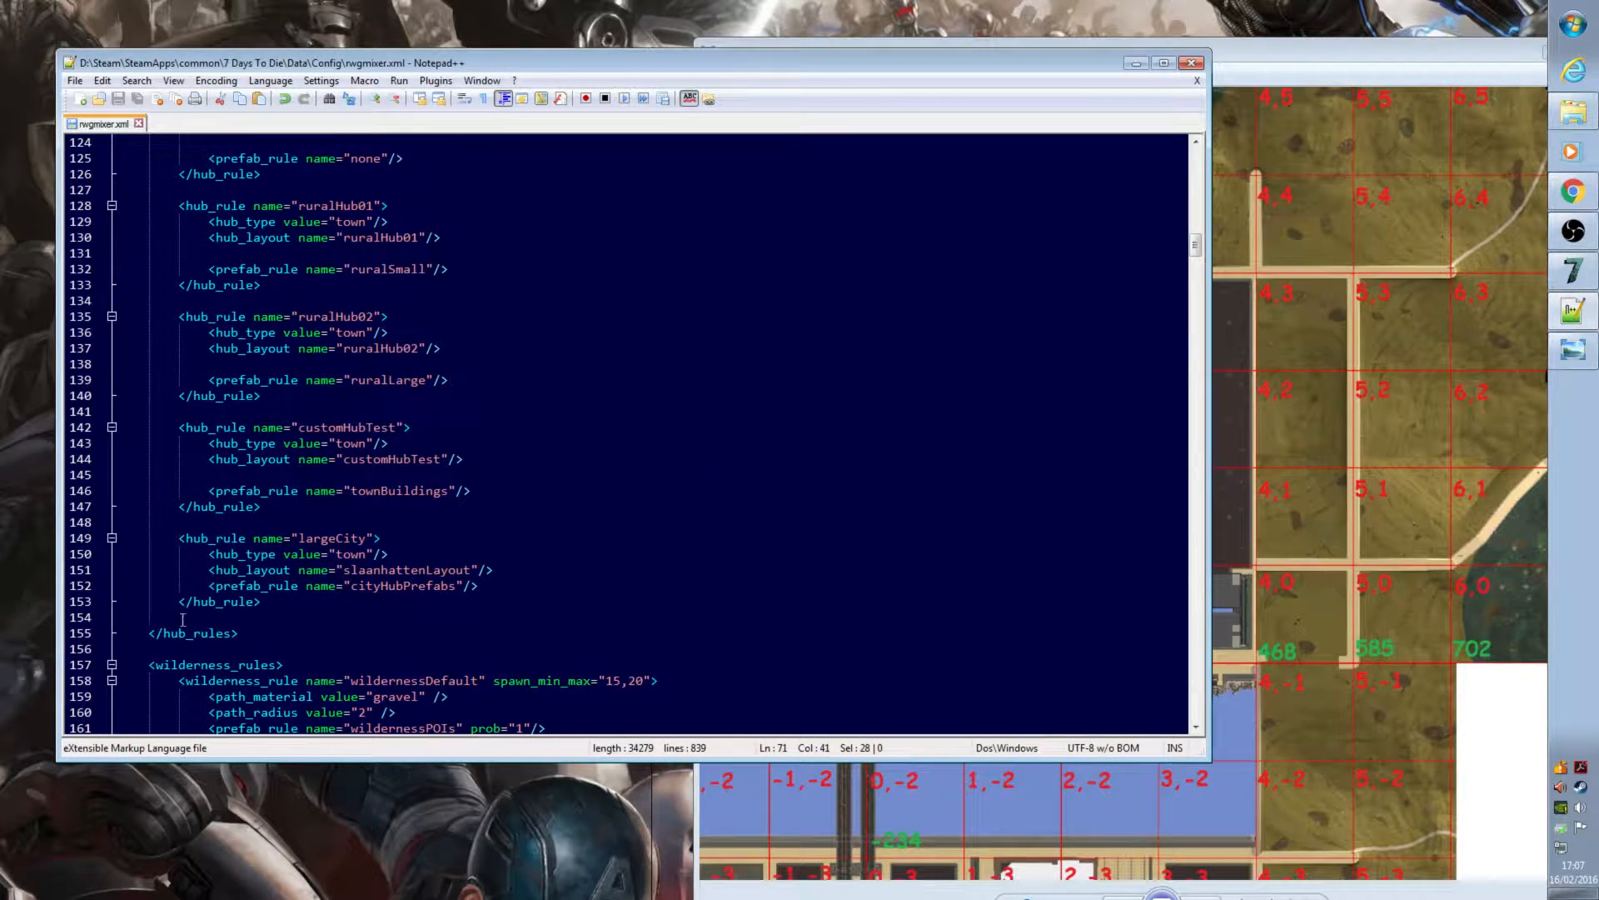
left_click_drag(210, 587, 481, 589)
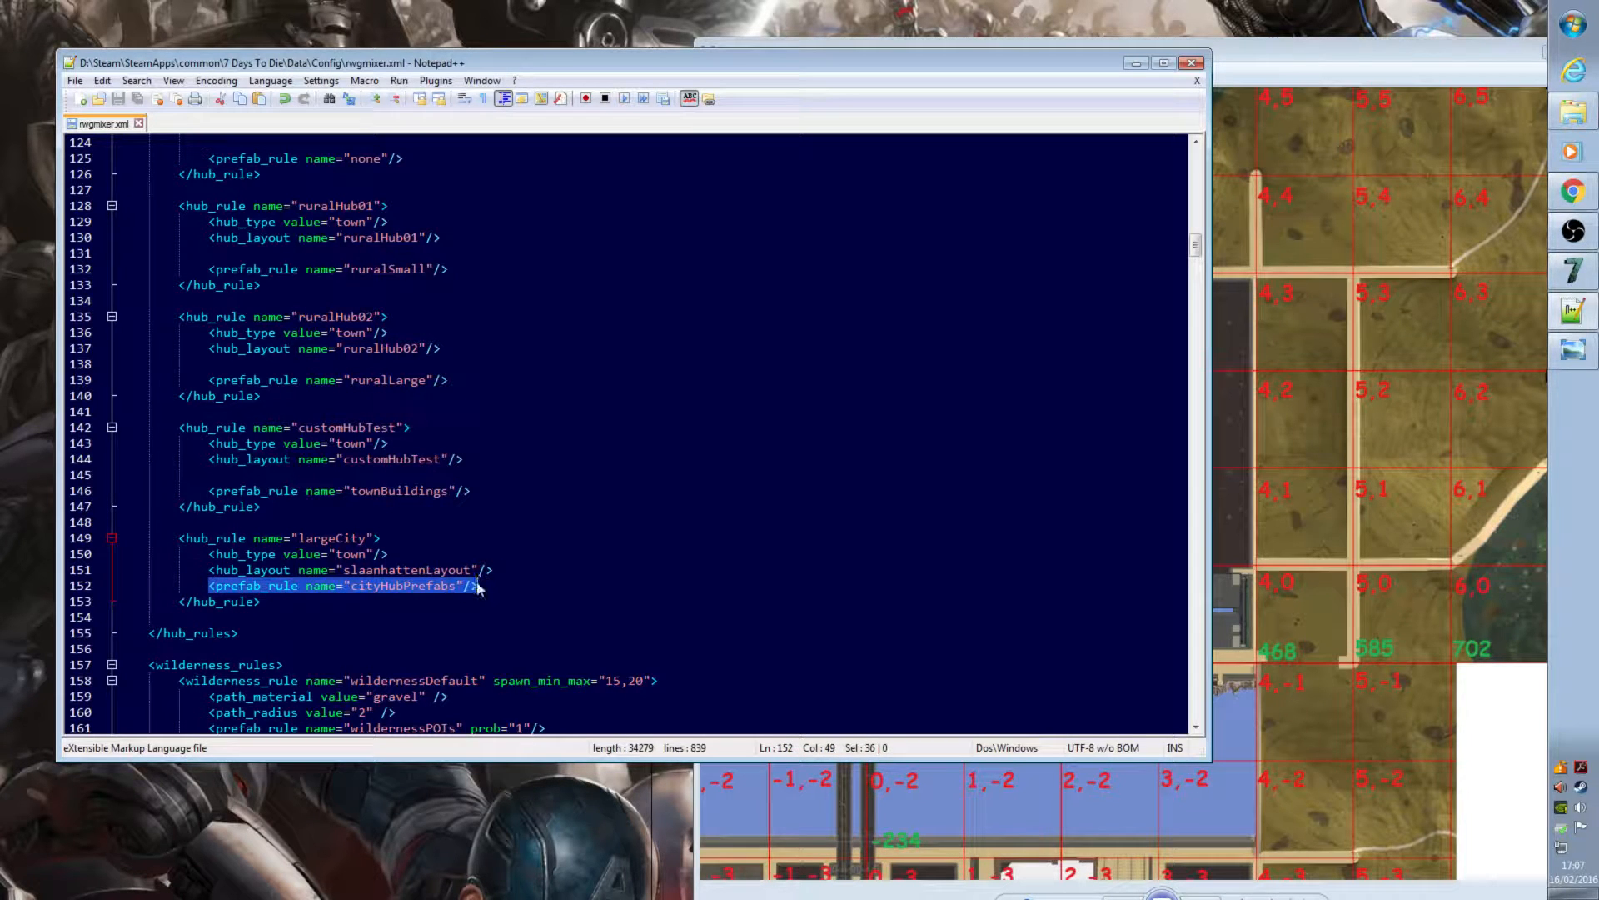
left_click_drag(208, 570, 493, 570)
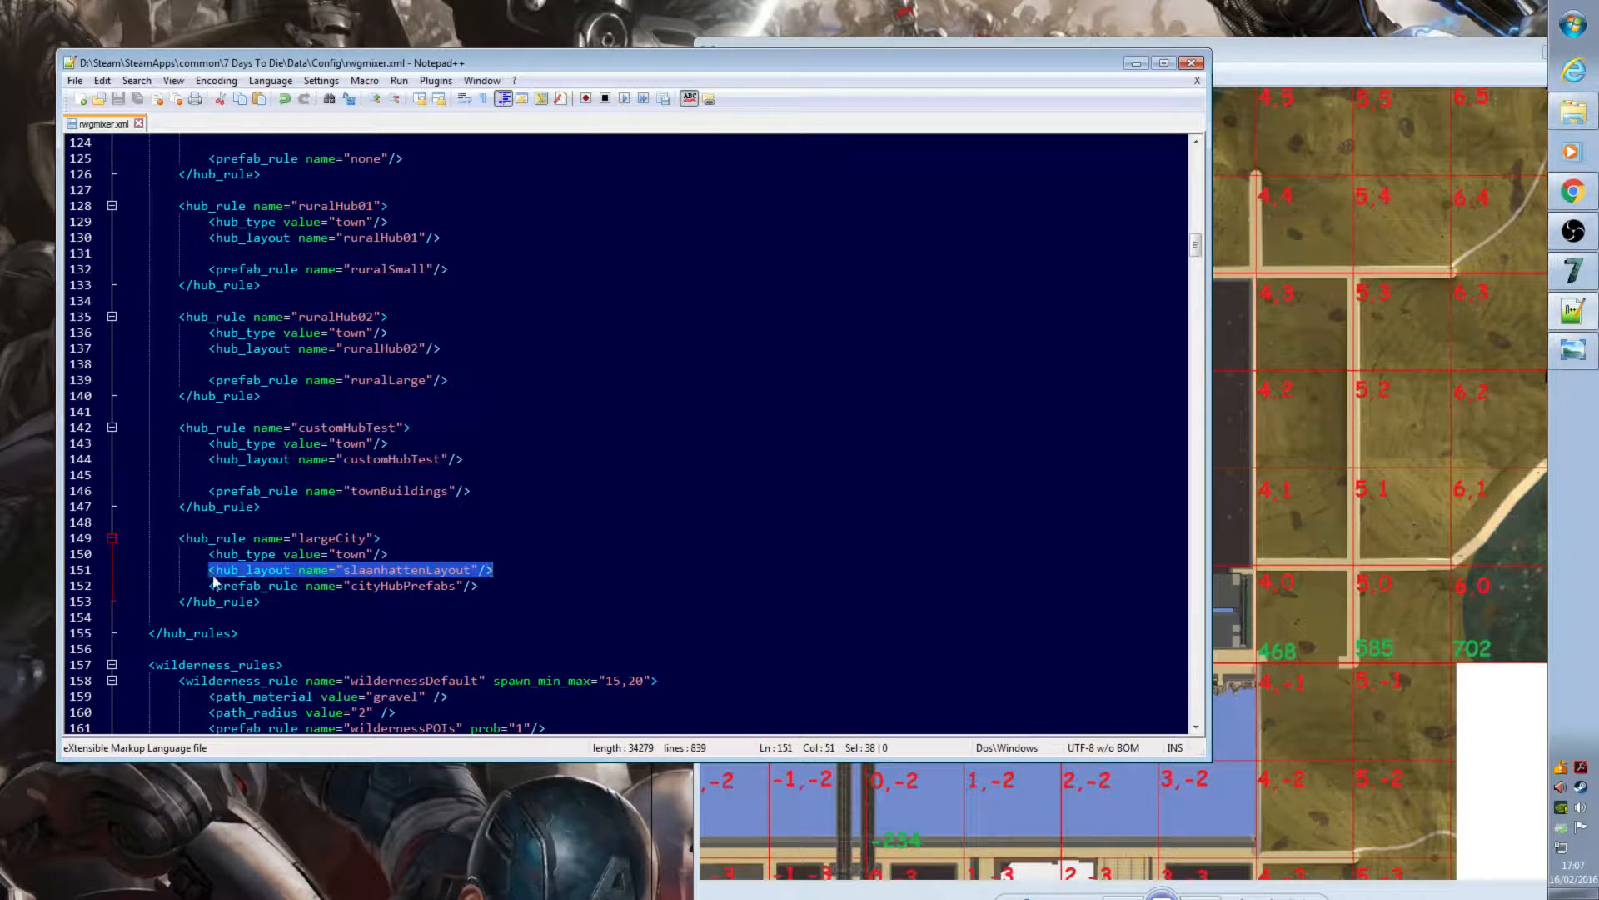
left_click_drag(210, 587, 498, 586)
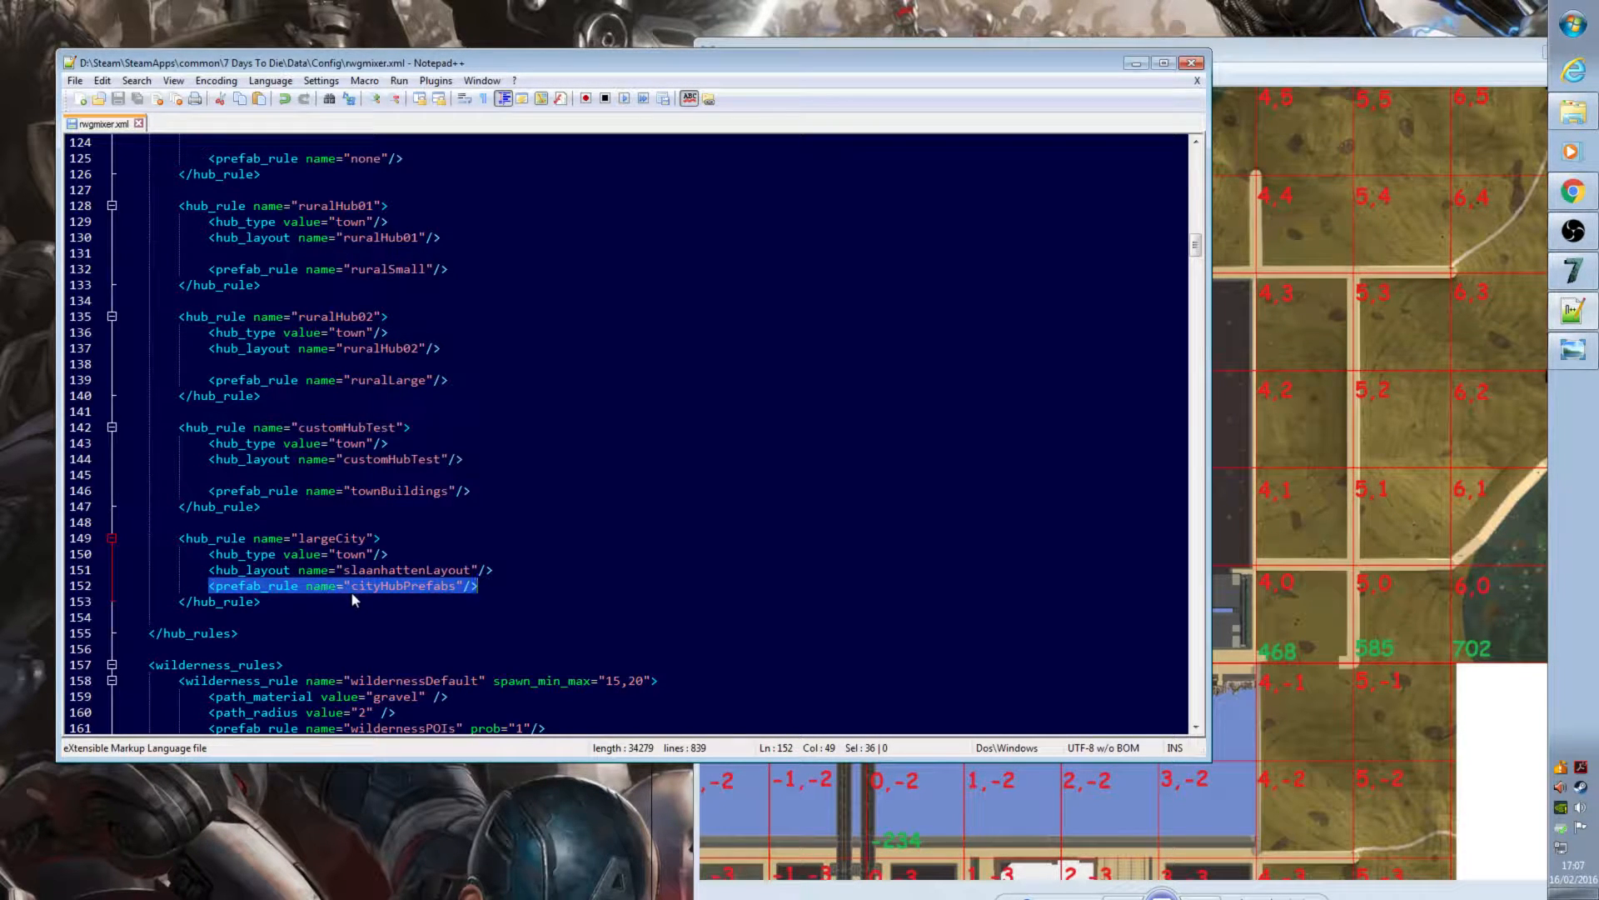
left_click_drag(1195, 254, 1205, 531)
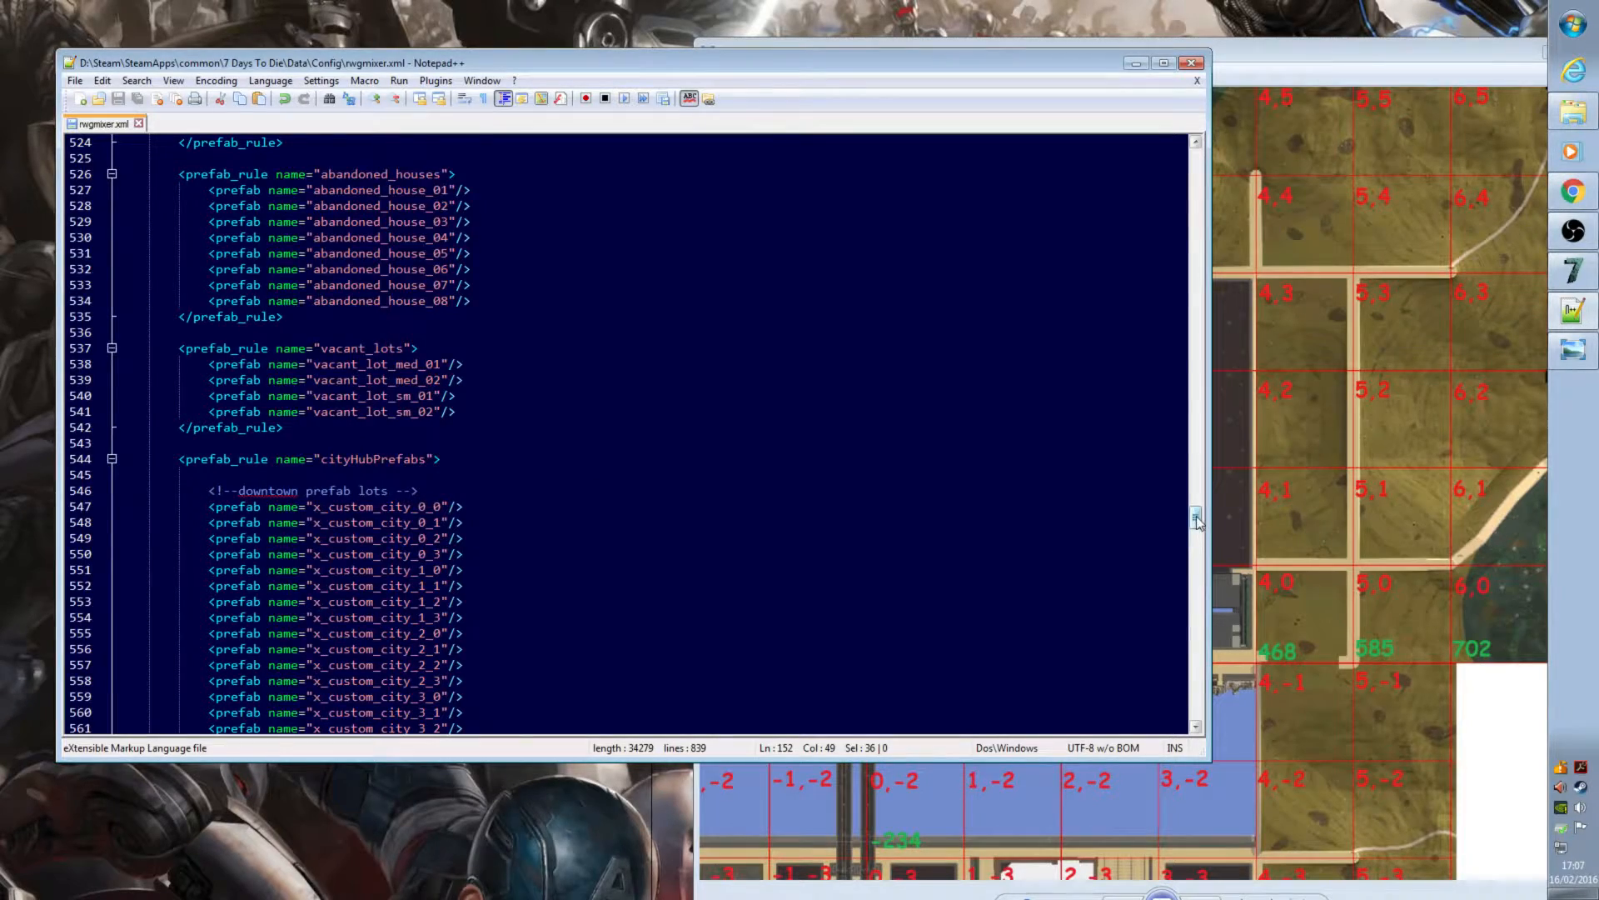
Step: Retrace the chain from the projectSlaanhatten cell rule to the largeCity hub rule and its prefab rule reference
left_click_drag(1195, 517, 1210, 185)
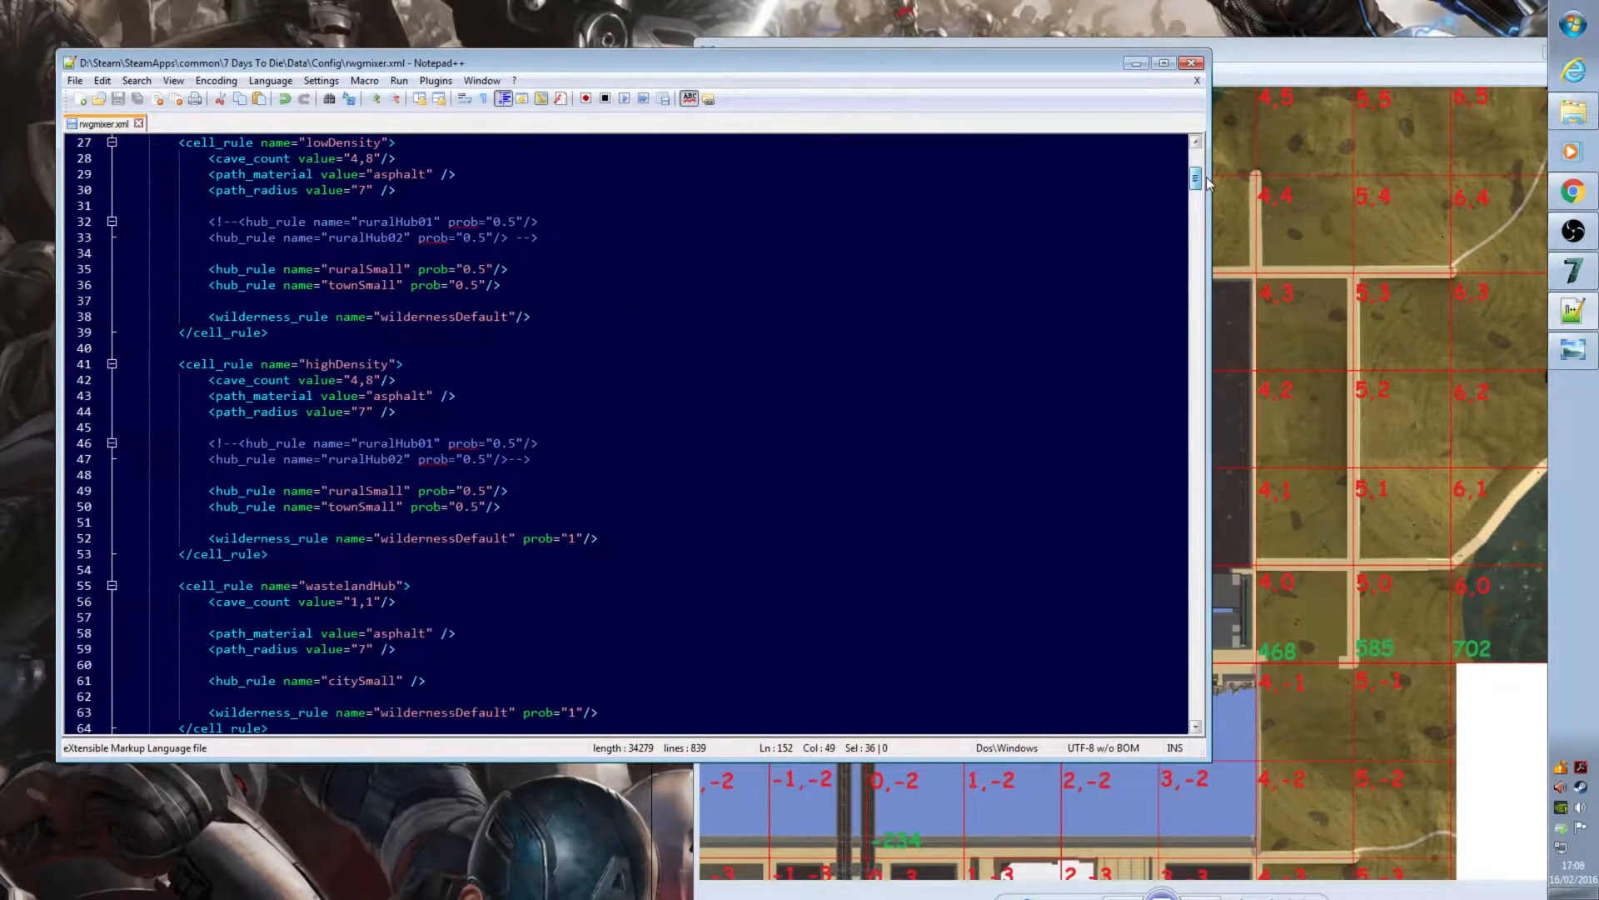
scroll(1209, 184, "down", 4)
scroll(590, 506, "down", 5)
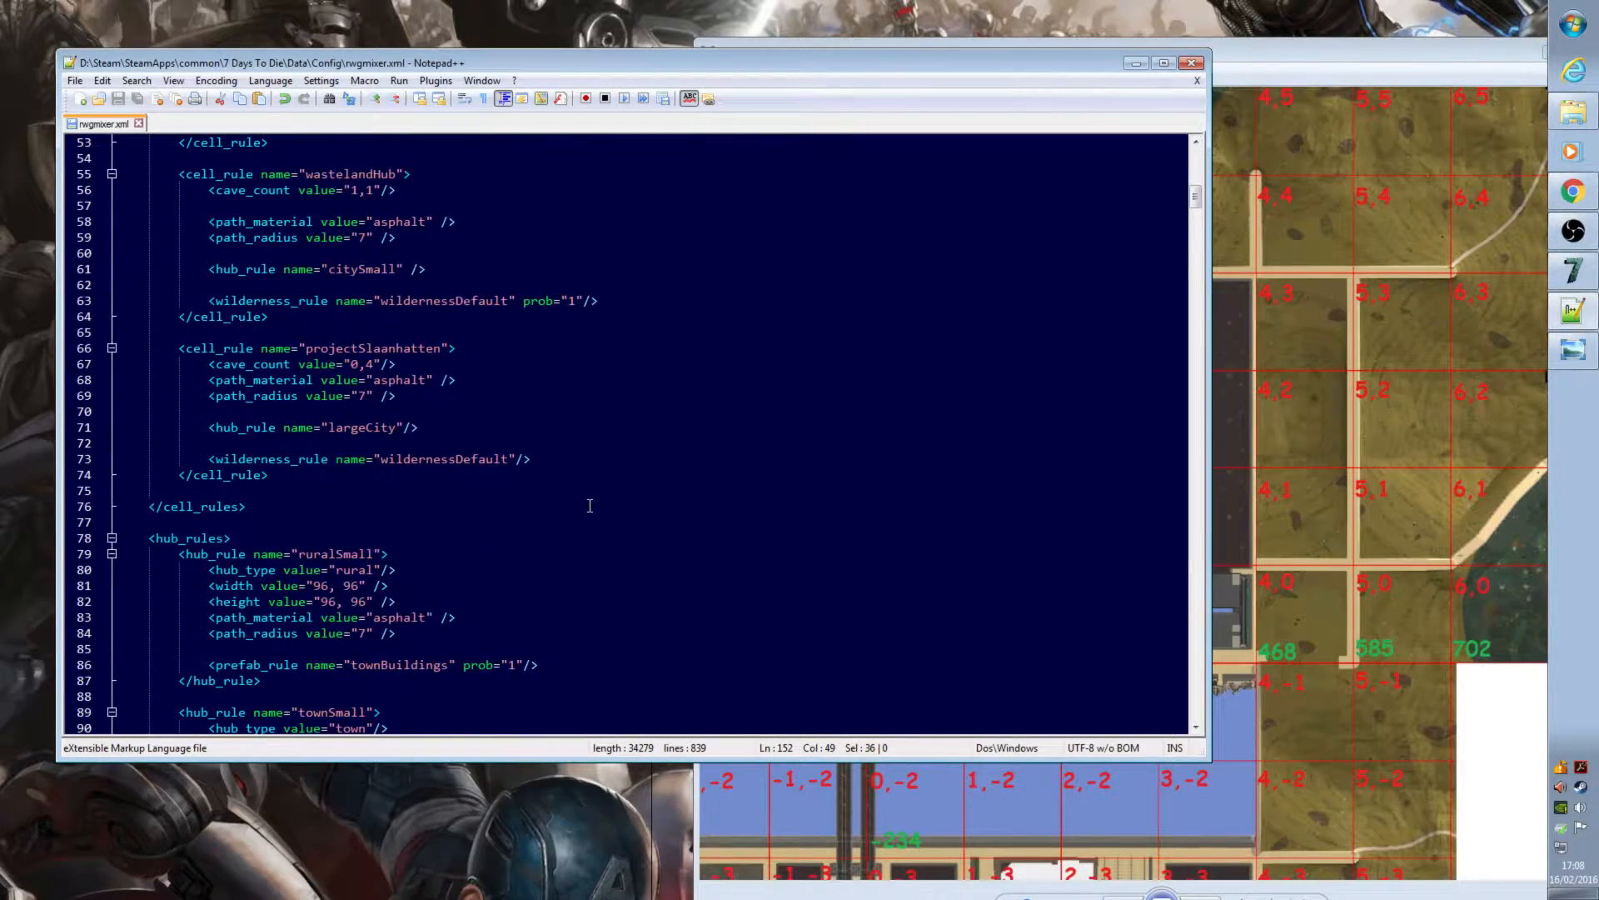
scroll(590, 506, "down", 5)
scroll(721, 399, "down", 20)
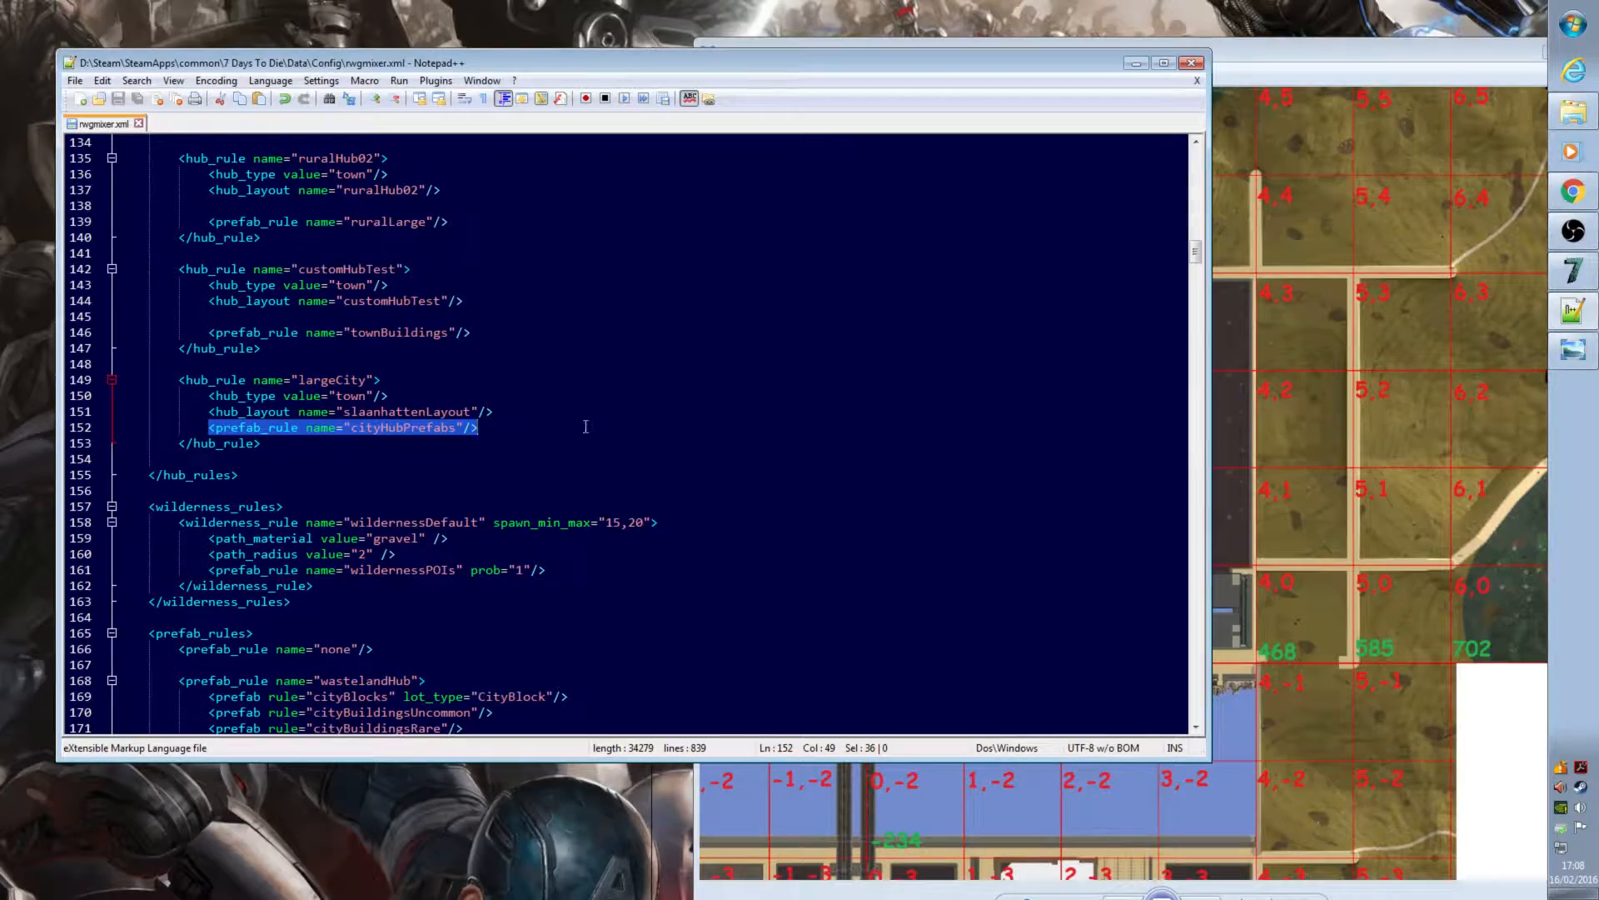
left_click(586, 446)
scroll(814, 429, "down", 18)
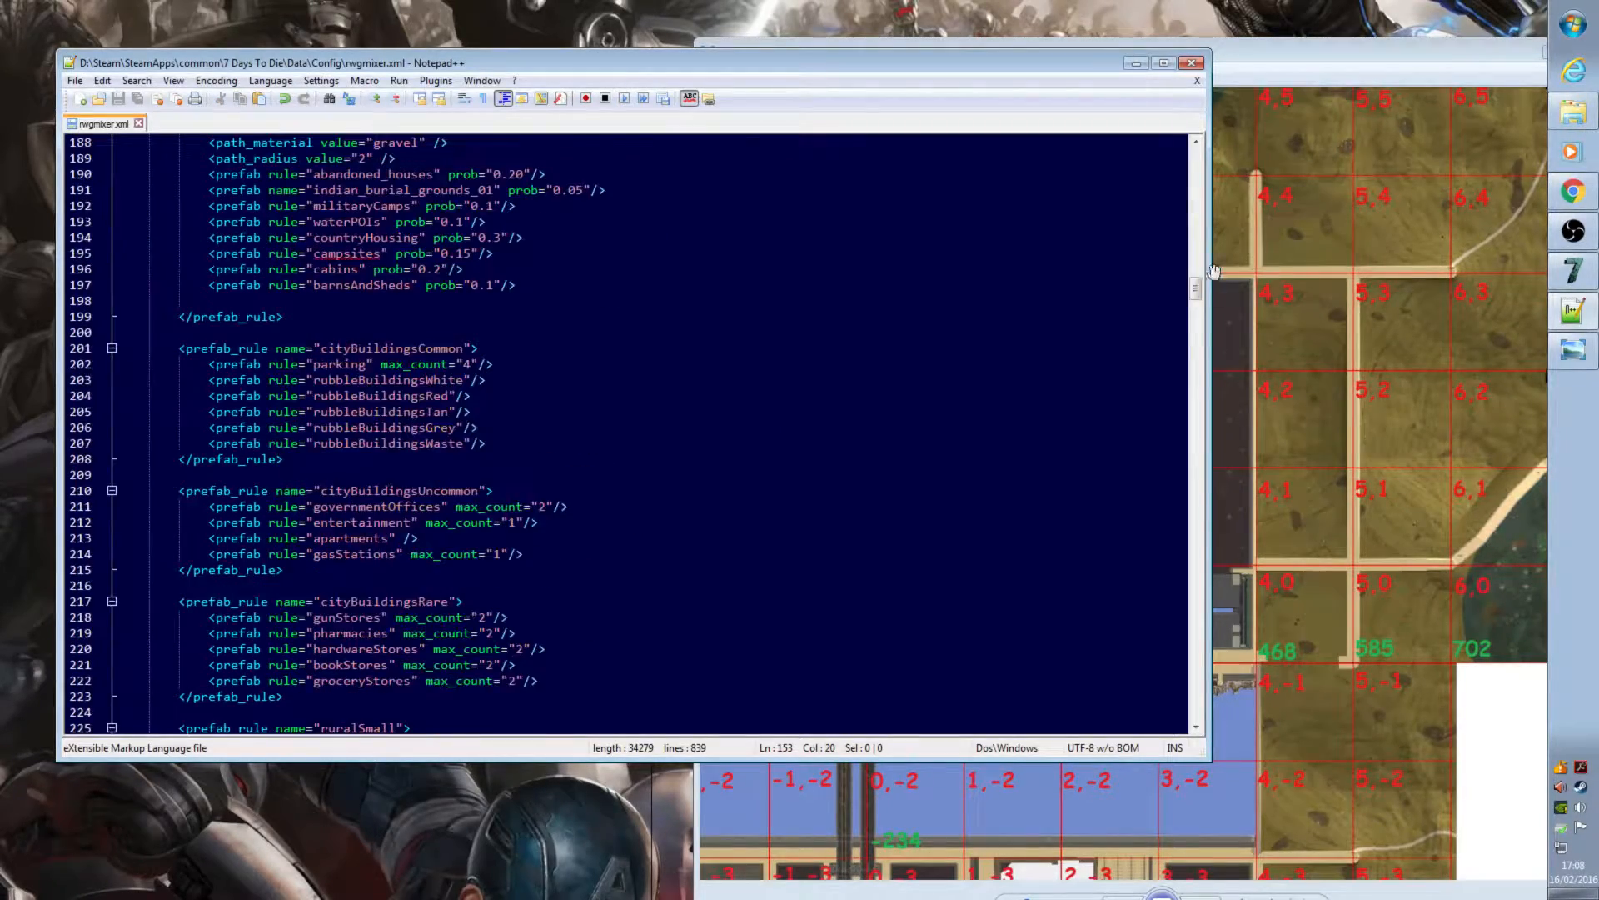
Step: Check the cityHubPrefabs rule's downtown prefab lots, including the x_custom_city_4_1 to 4_3 entries, and the uptown and river lots below
left_click_drag(1196, 291, 1196, 522)
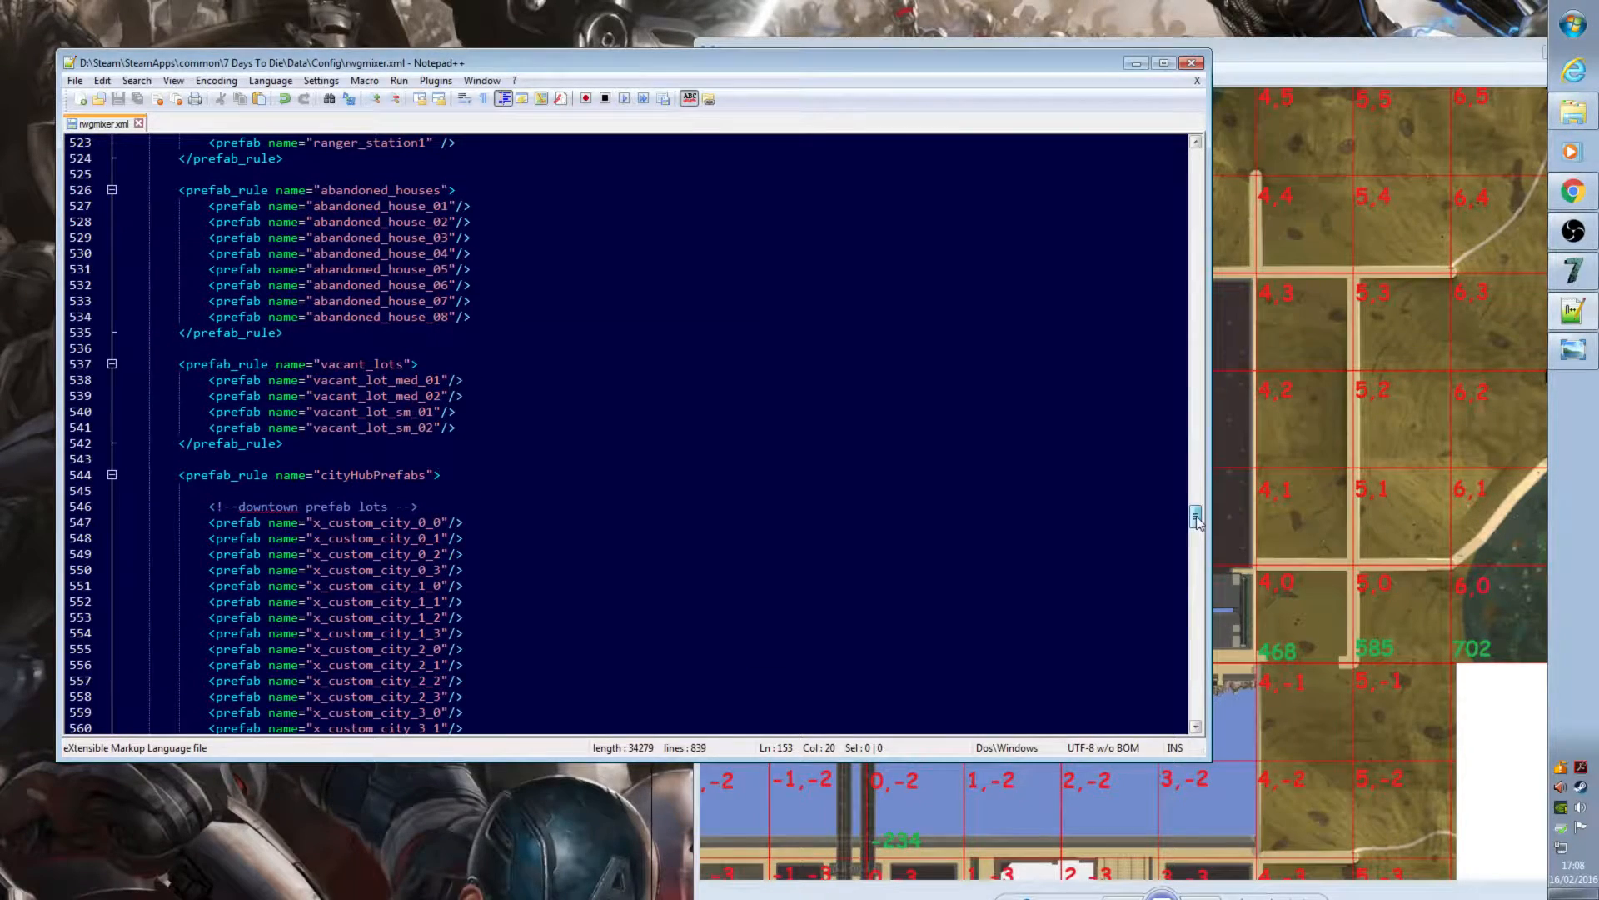
left_click_drag(321, 475, 445, 471)
left_click(583, 551)
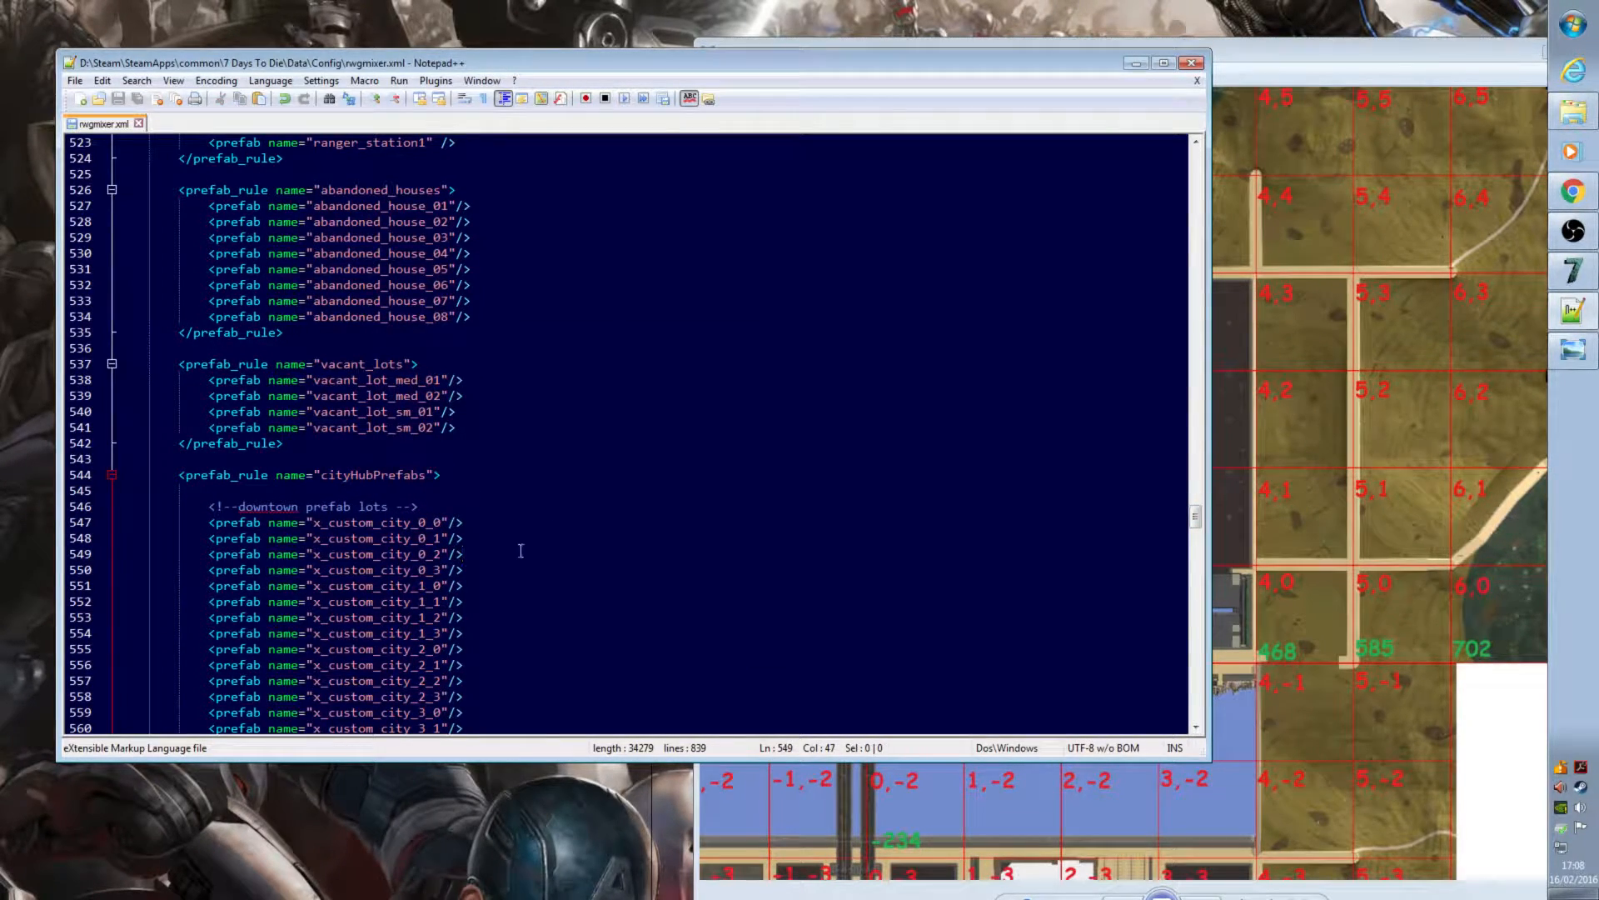
scroll(502, 539, "down", 8)
scroll(503, 539, "down", 2)
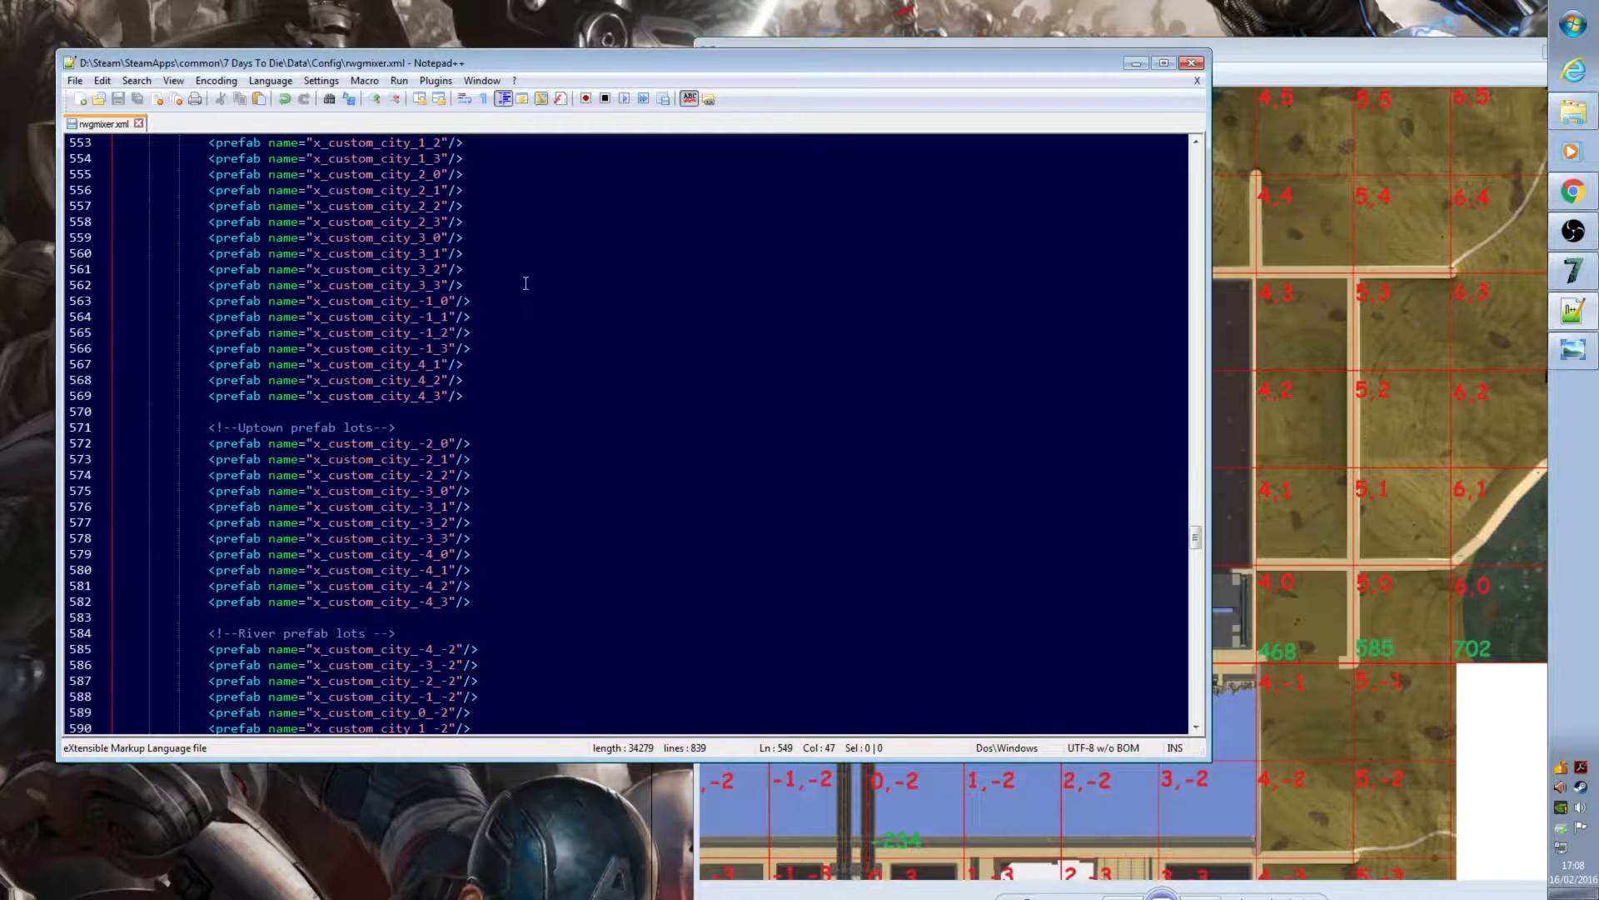
scroll(526, 283, "down", 1)
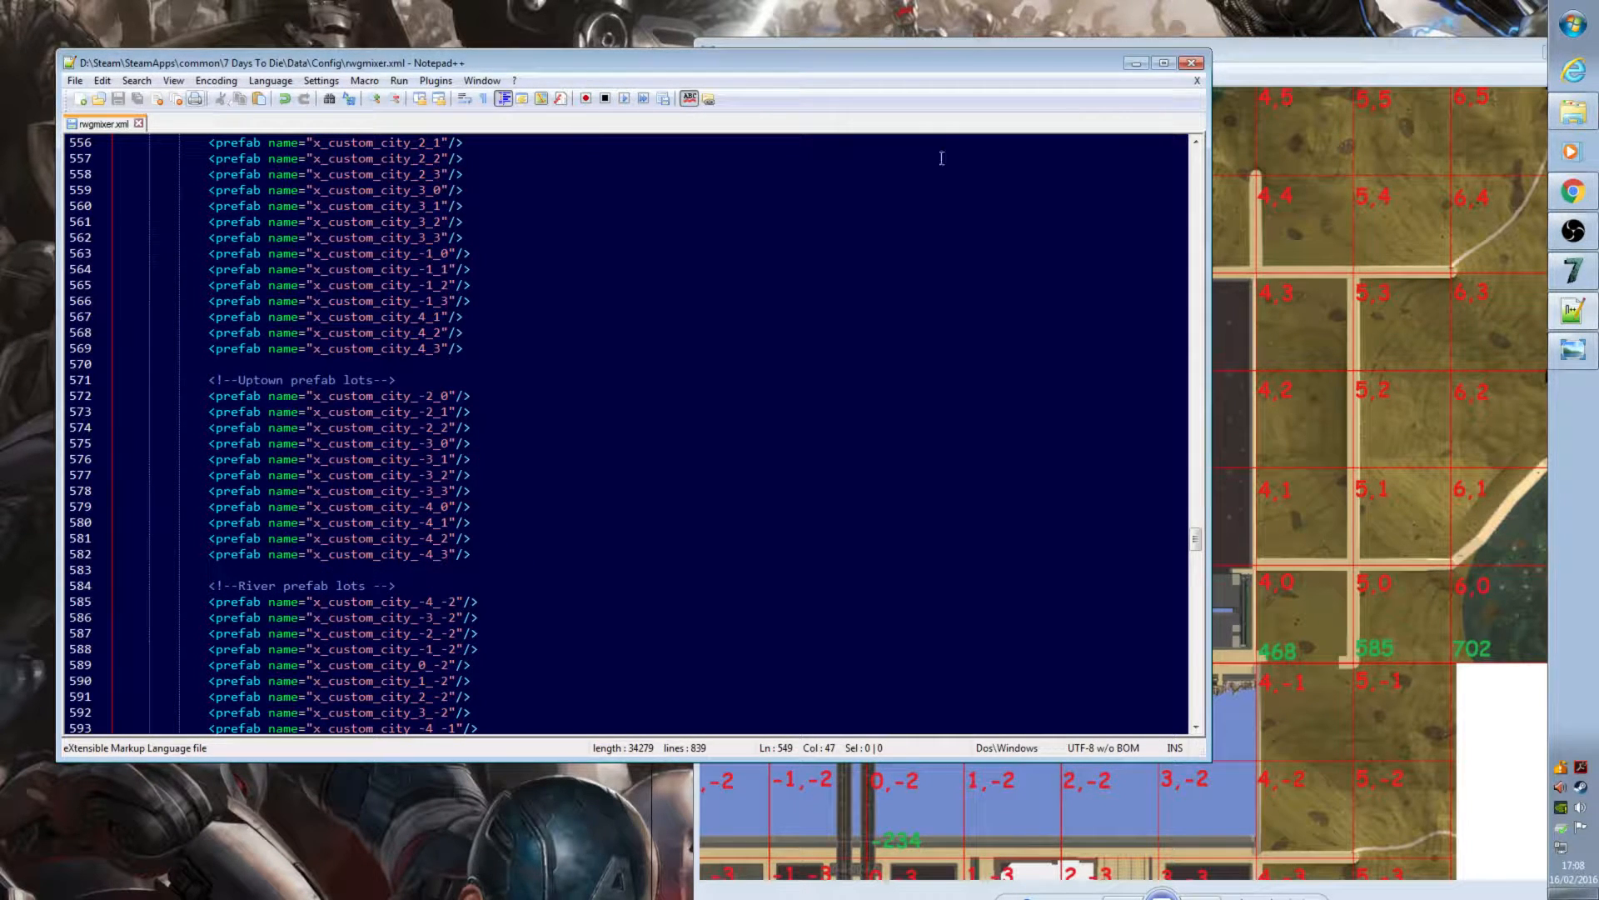
Step: Close the rwgmixer.xml editor and move the Prefab gridmap window to the middle of the desktop
left_click(1195, 65)
left_click_drag(1471, 51, 1145, 64)
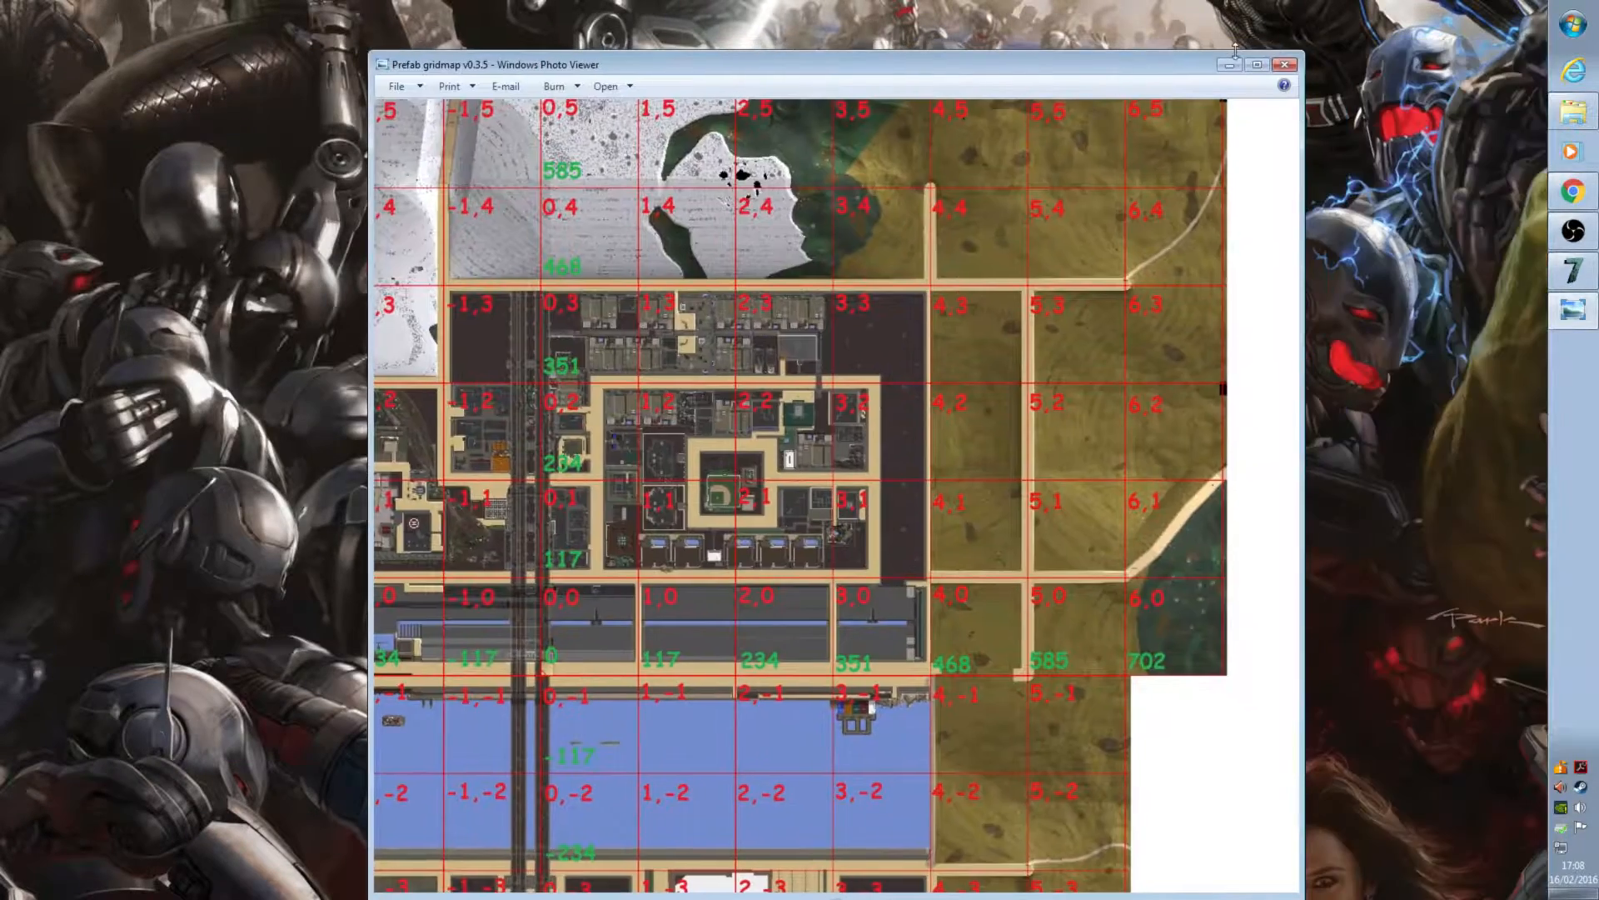
Step: Close the Prefab gridmap image and examine the tiles and roads east of the city on the in-game map
left_click(1285, 65)
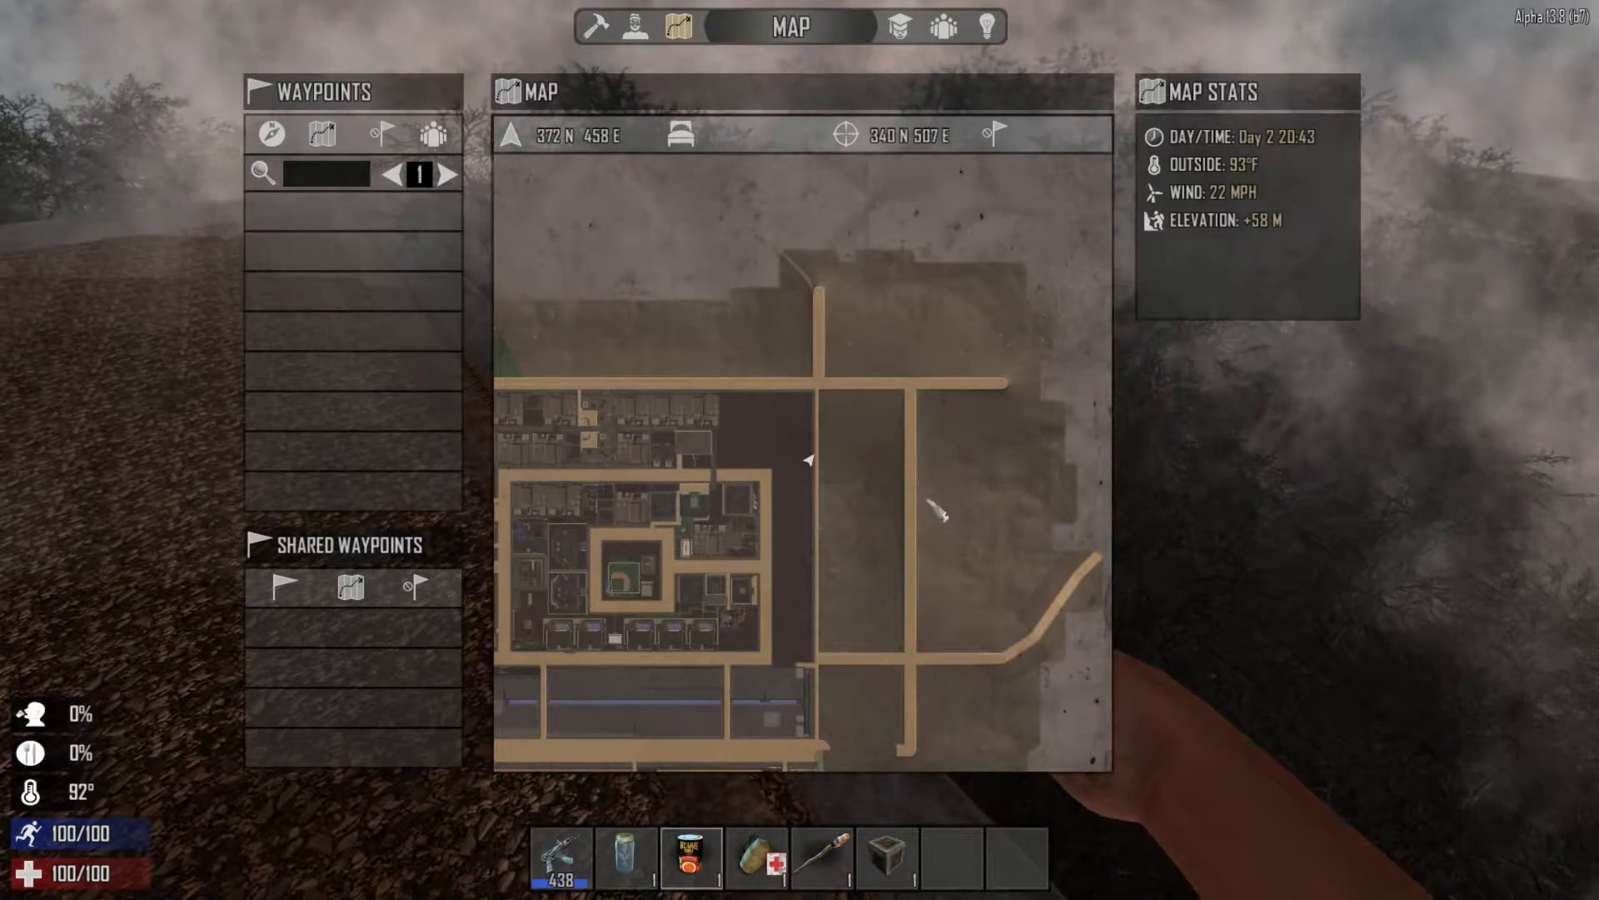
scroll(978, 523, "up", 2)
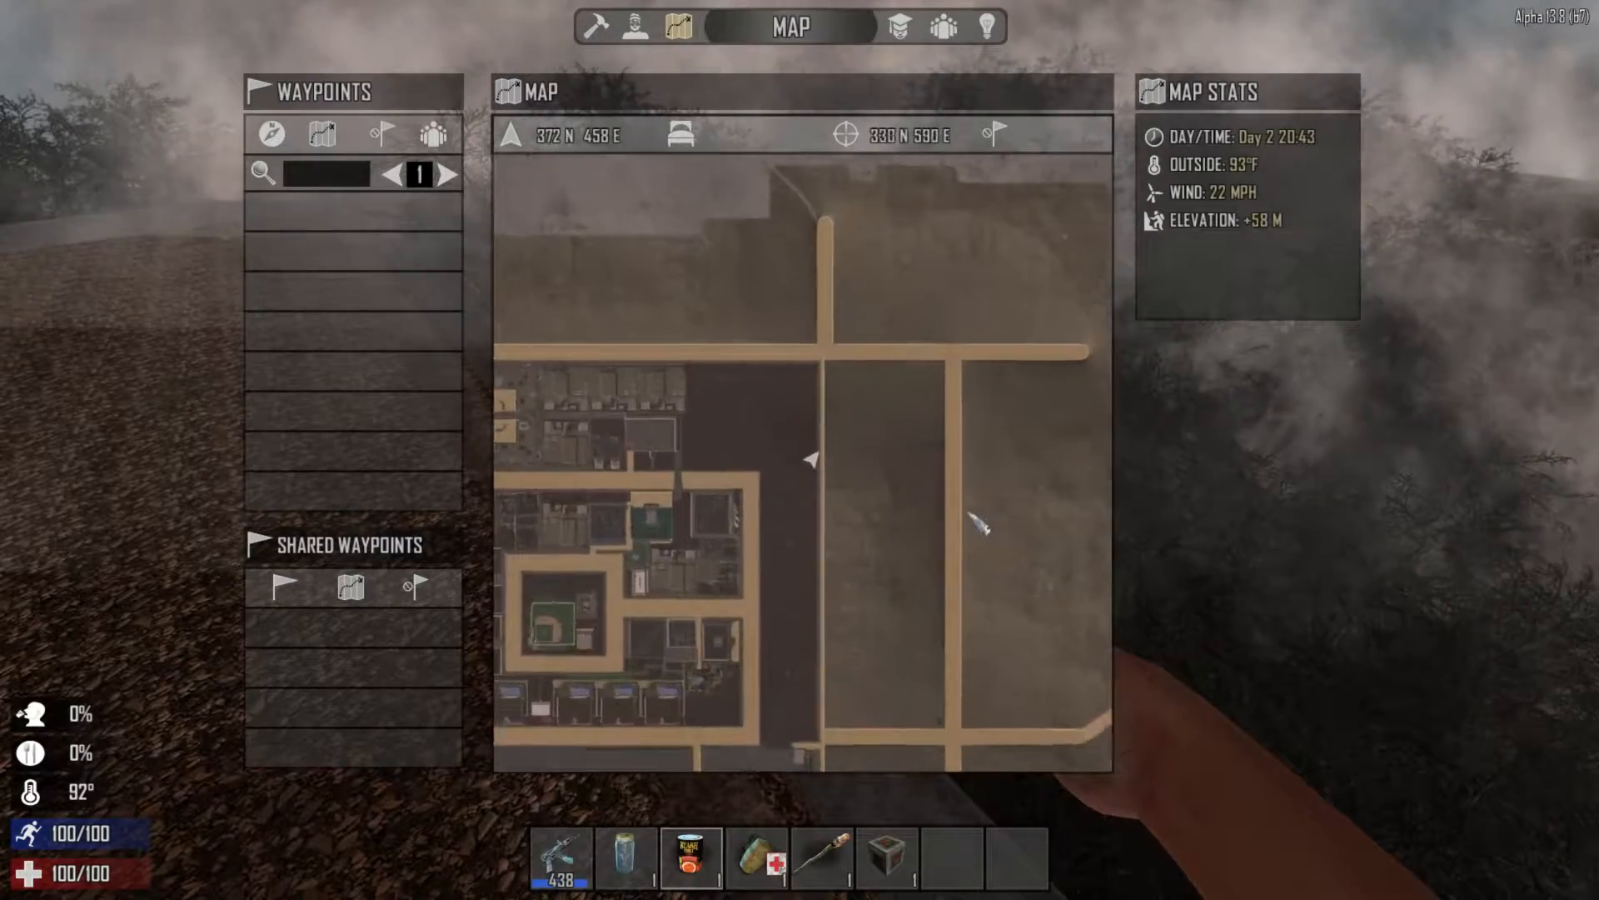
scroll(979, 523, "up", 2)
scroll(798, 283, "down", 5)
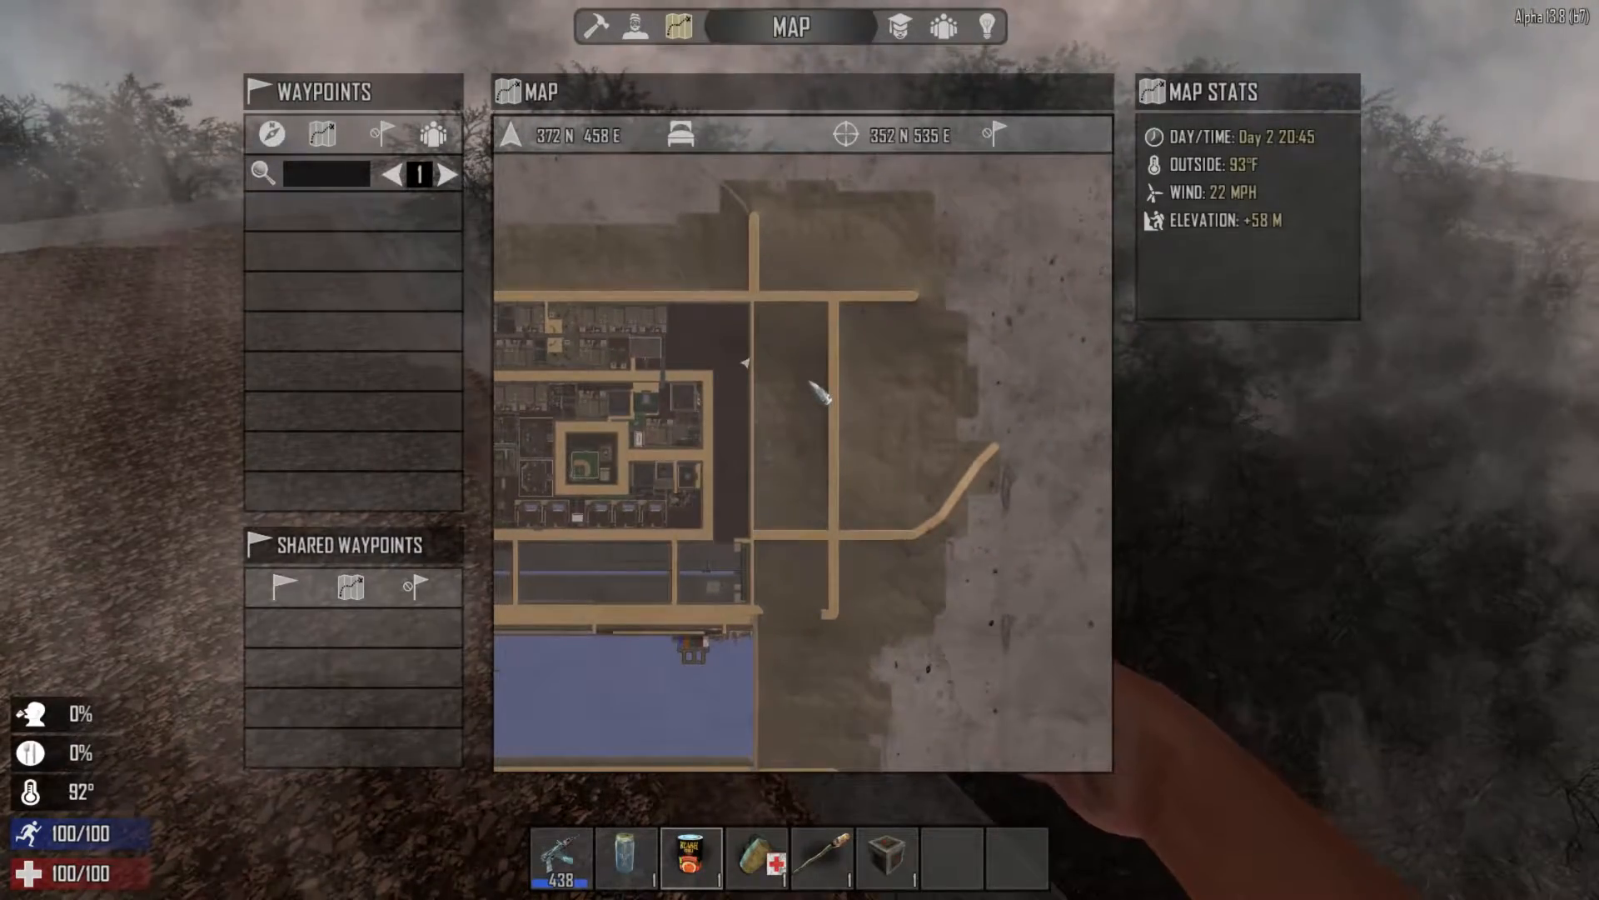
Step: Leave the in-game map and quit the current game to the main menu
key("Escape")
key("Escape")
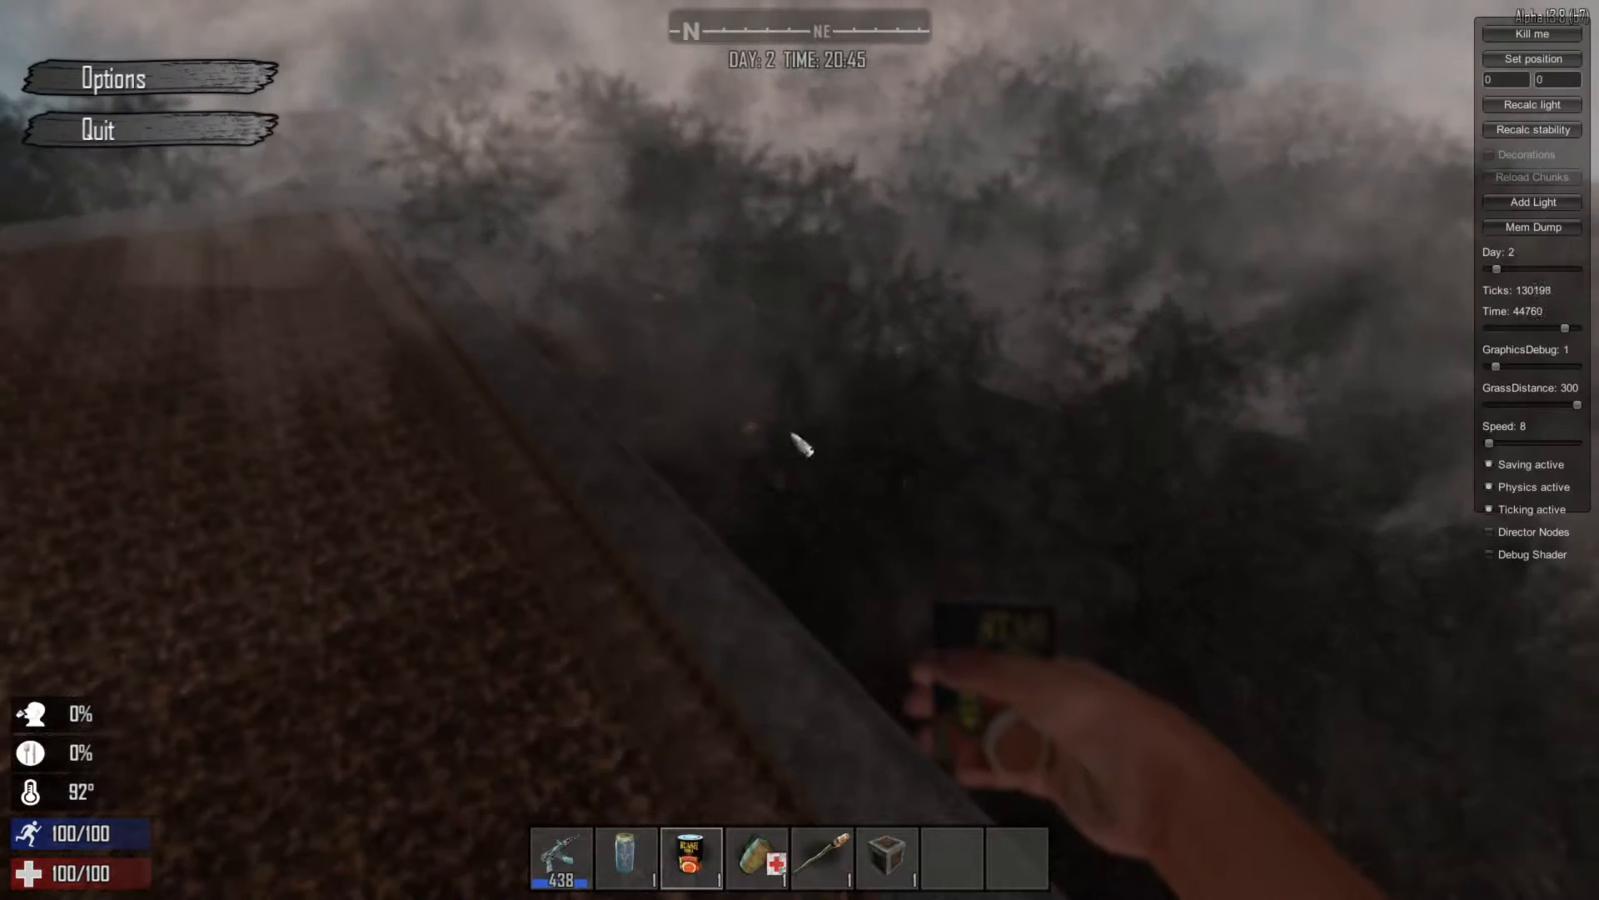
left_click(167, 131)
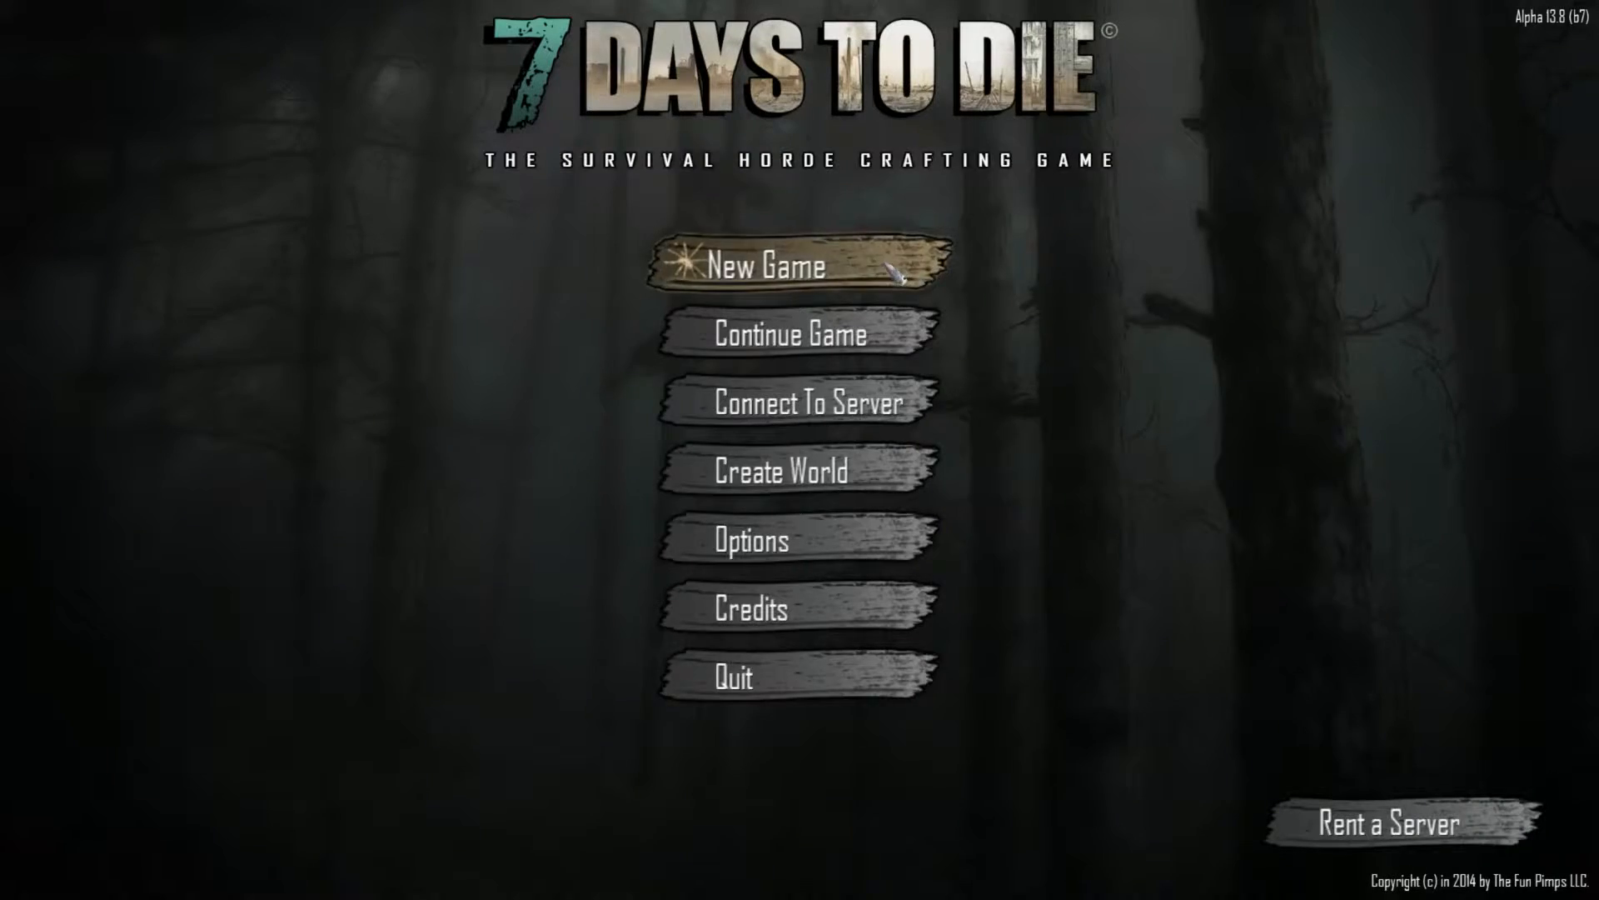
Step: Create a new Survival MP game in the Random Gen world named 0.3.5test5 and start it
left_click(666, 260)
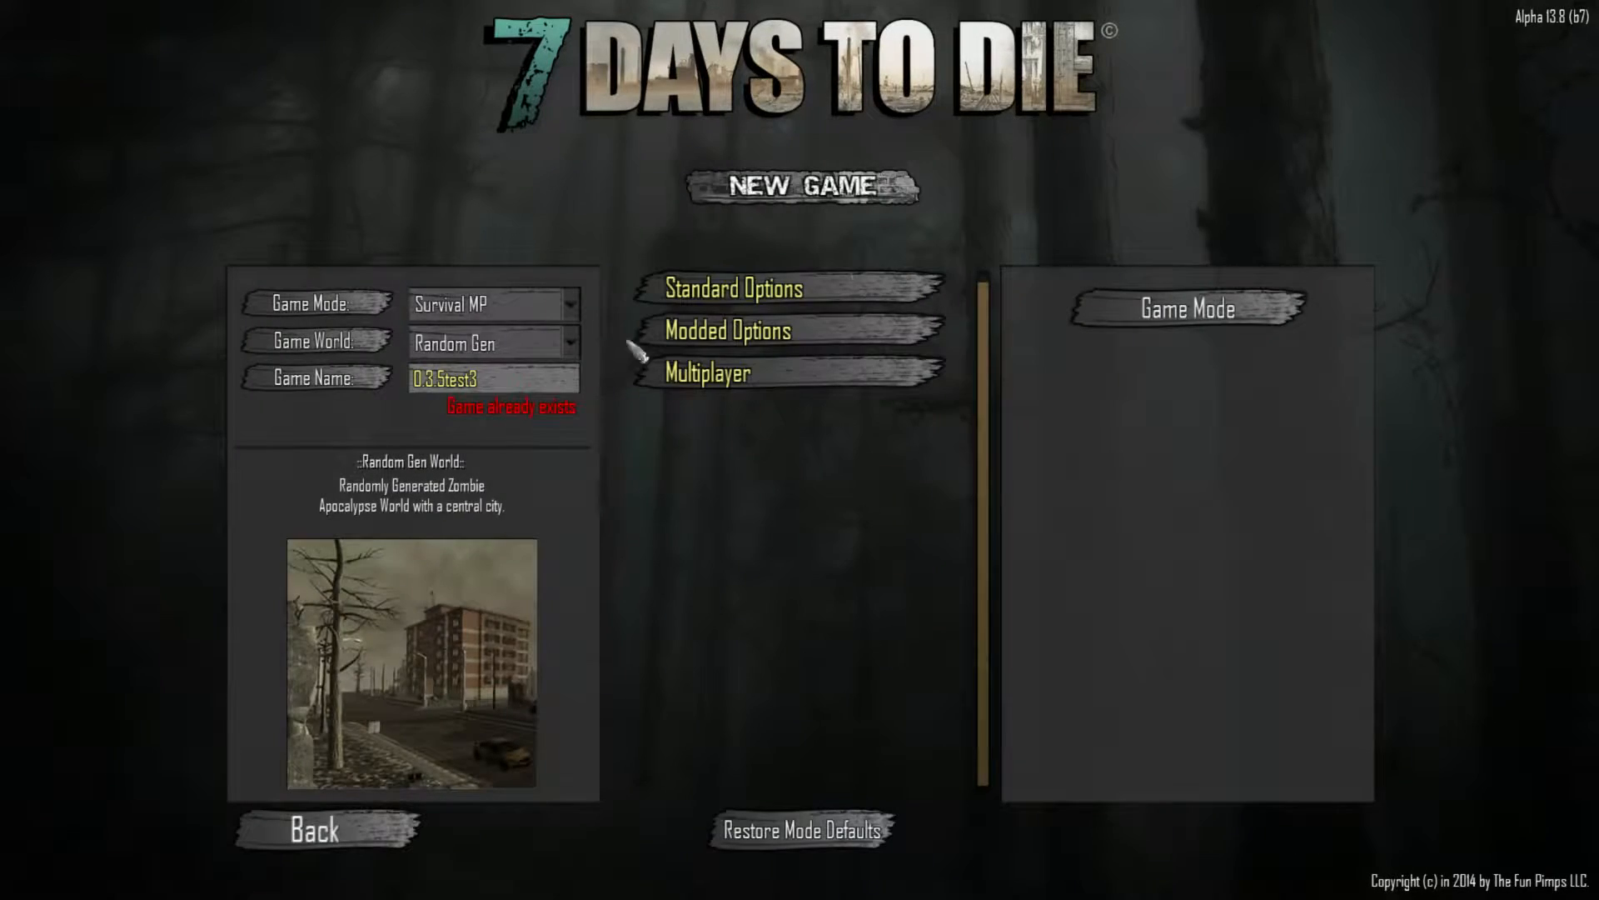
left_click(521, 384)
left_click(522, 388)
key("BackSpace")
type("5")
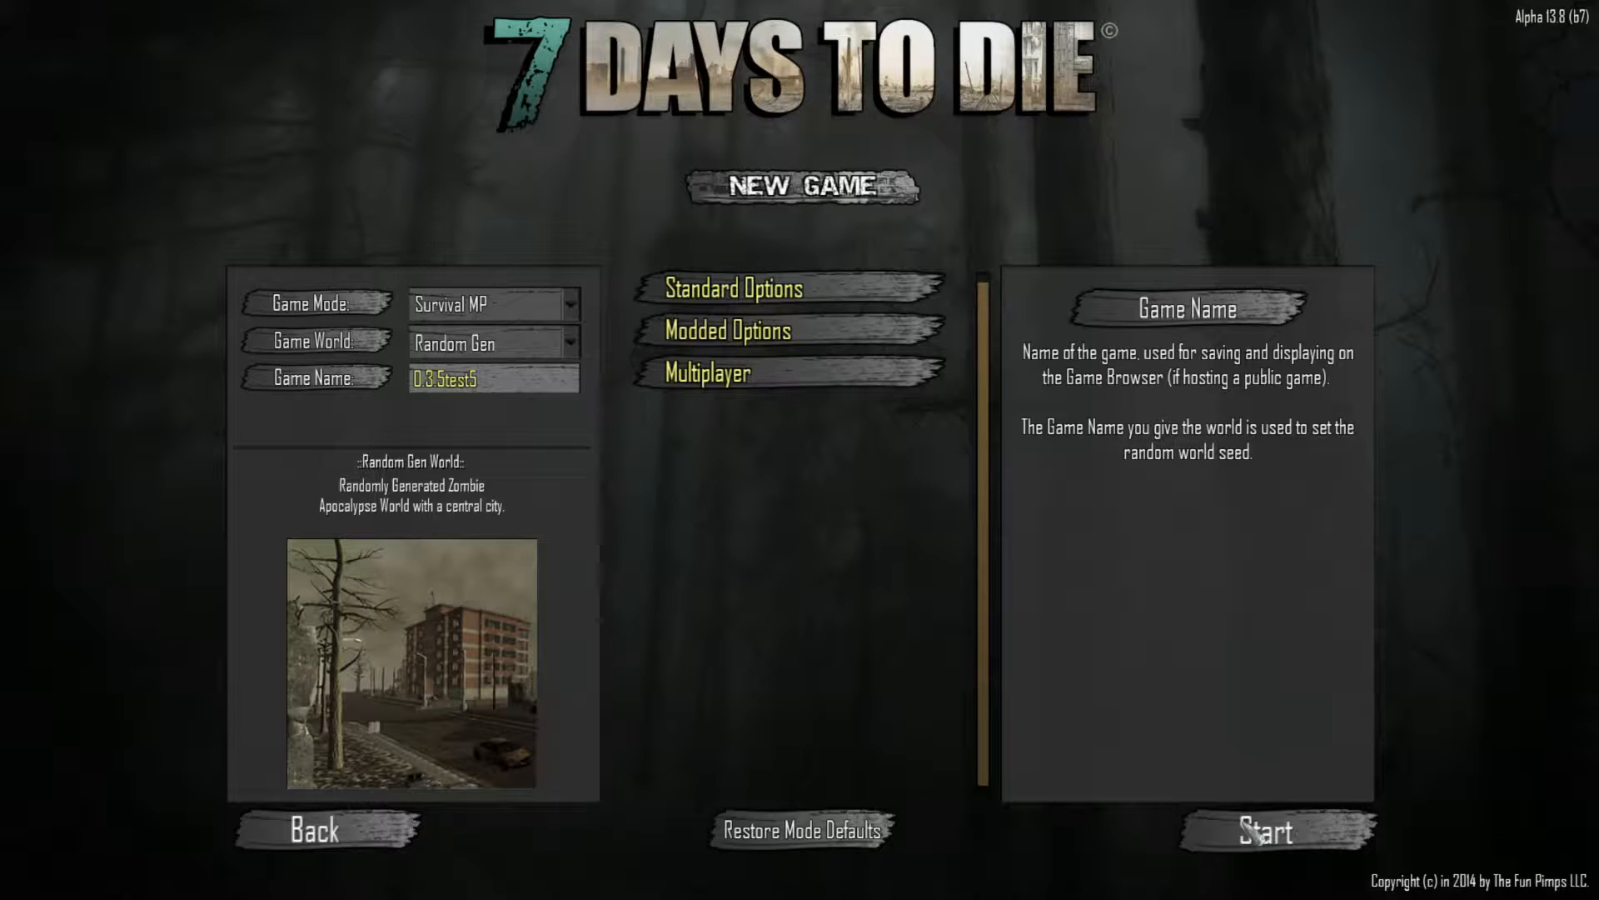
left_click(1255, 824)
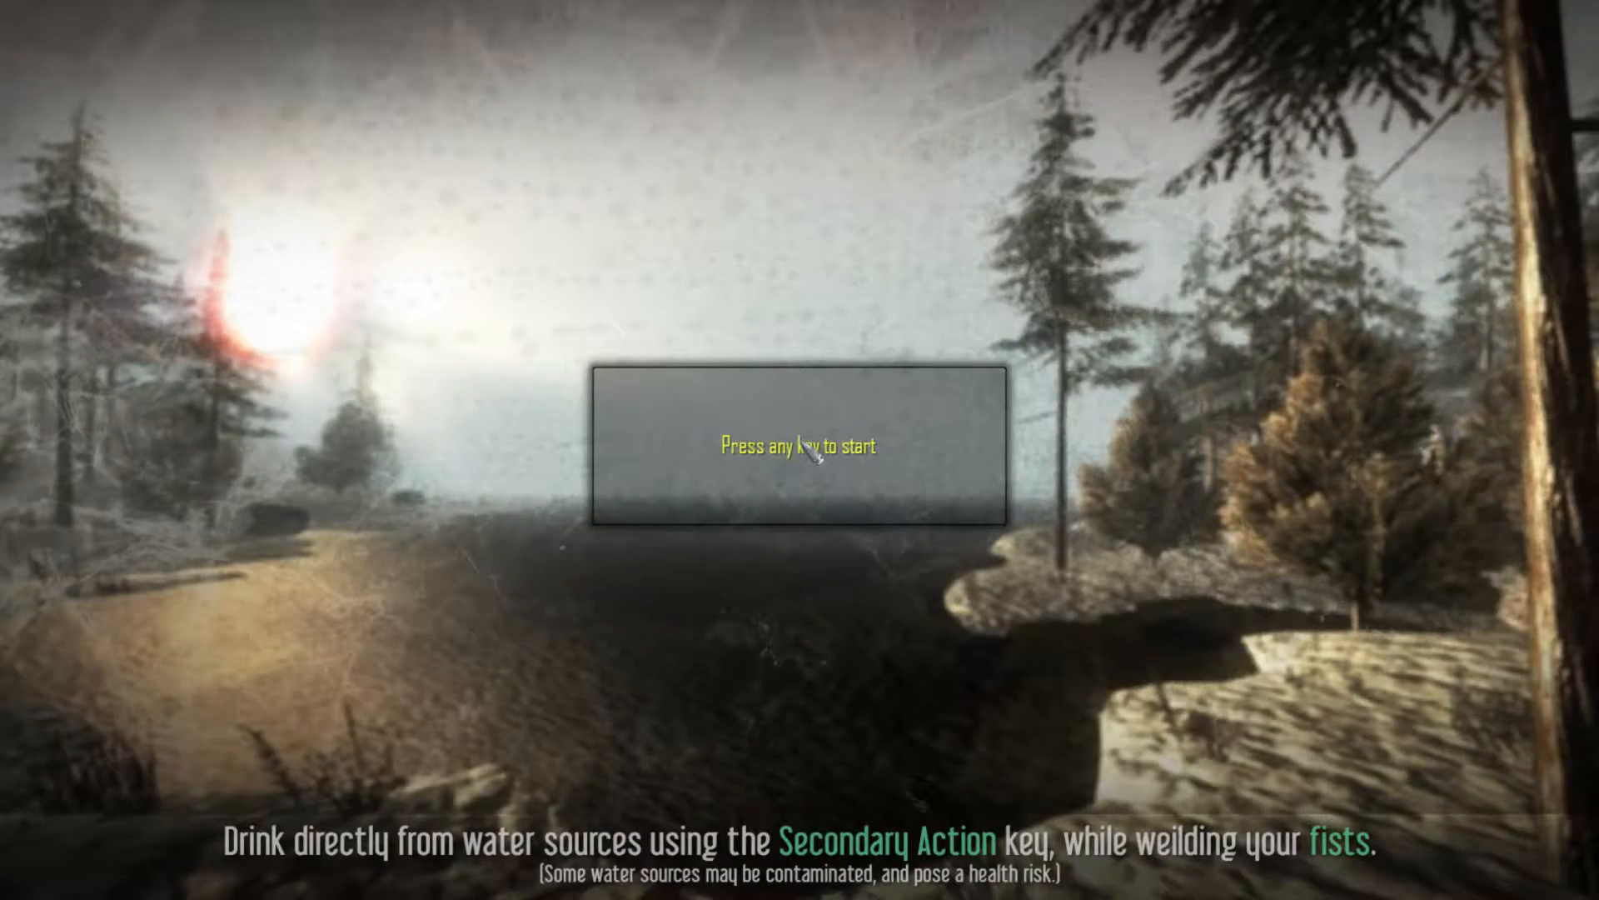
Step: Turn on debug mode with the dm console command and teleport the player to position 0, 0
key("F1")
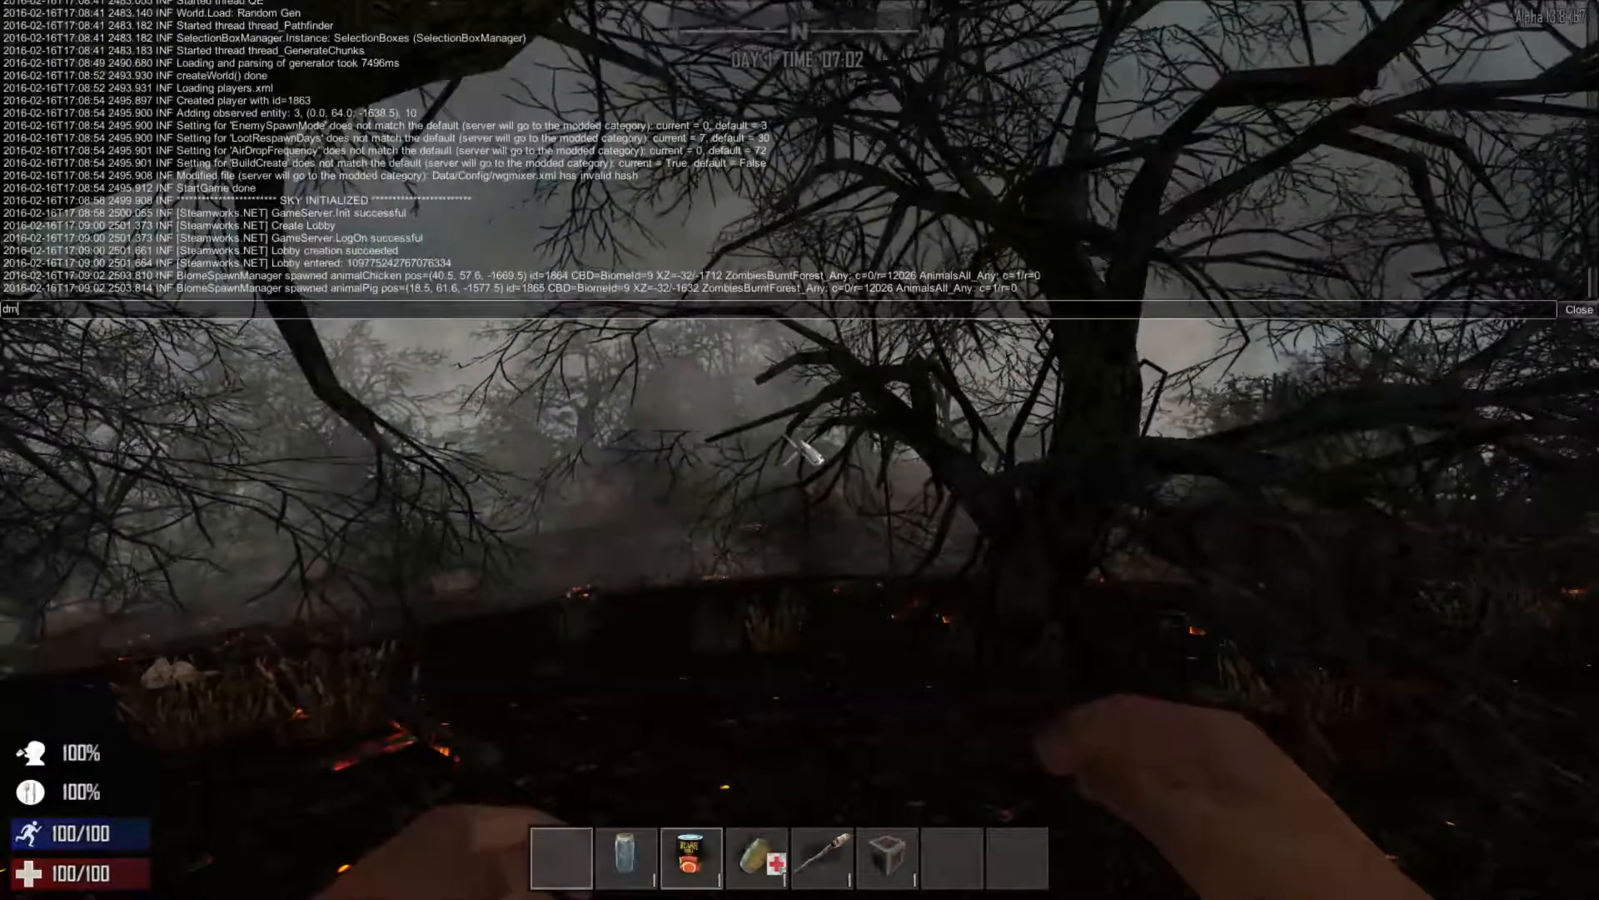
key("F1")
key("Escape")
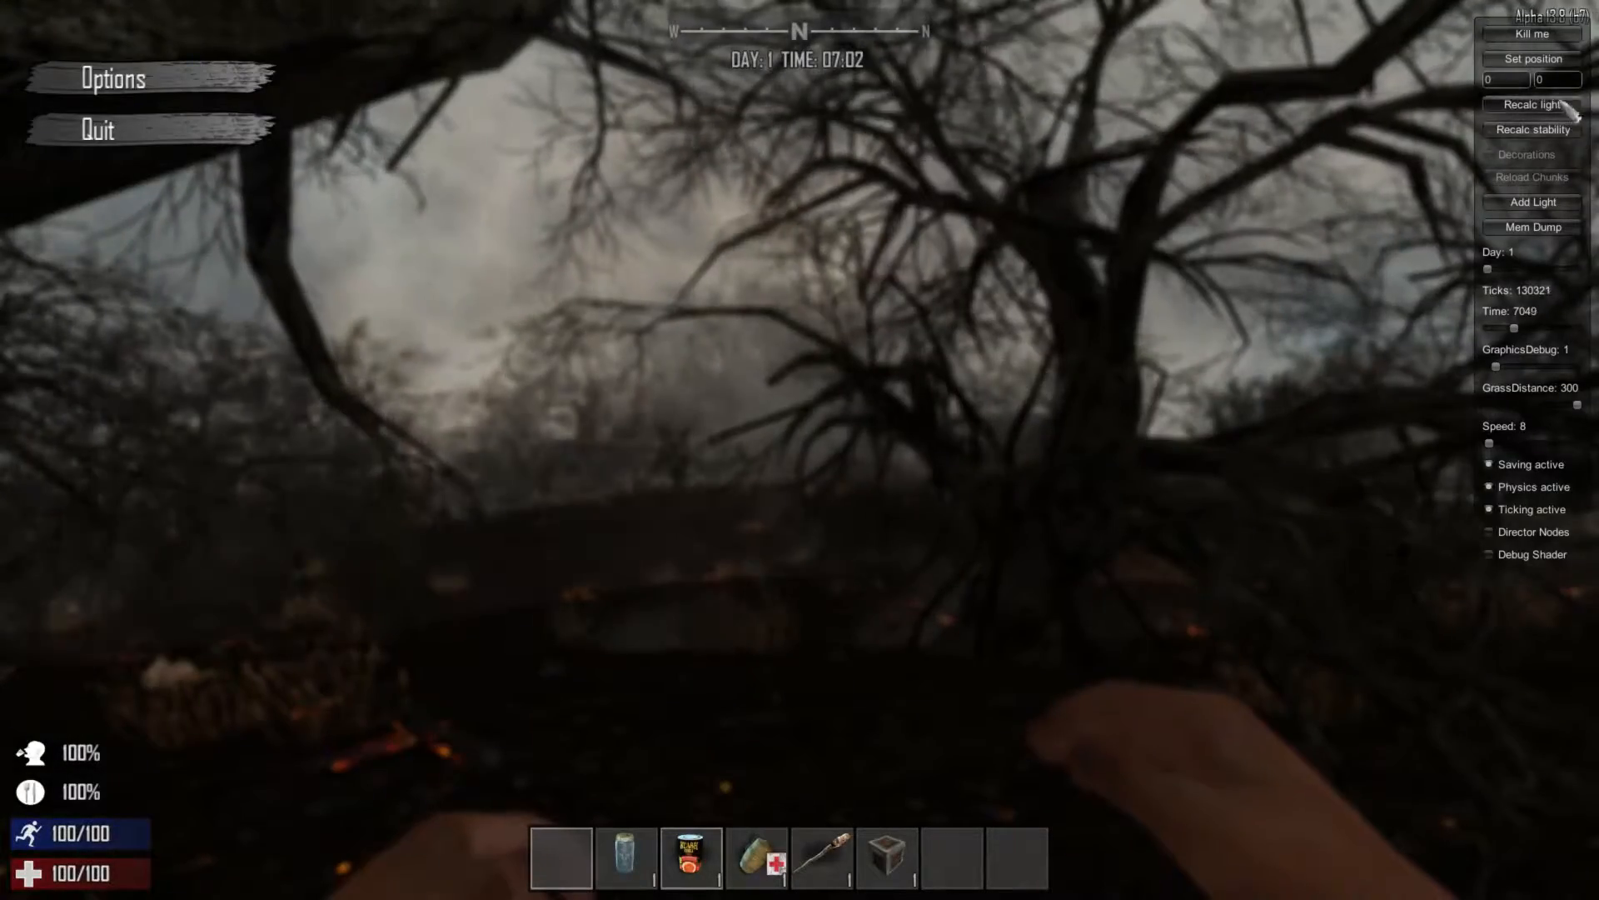
left_click(1551, 57)
key("Escape")
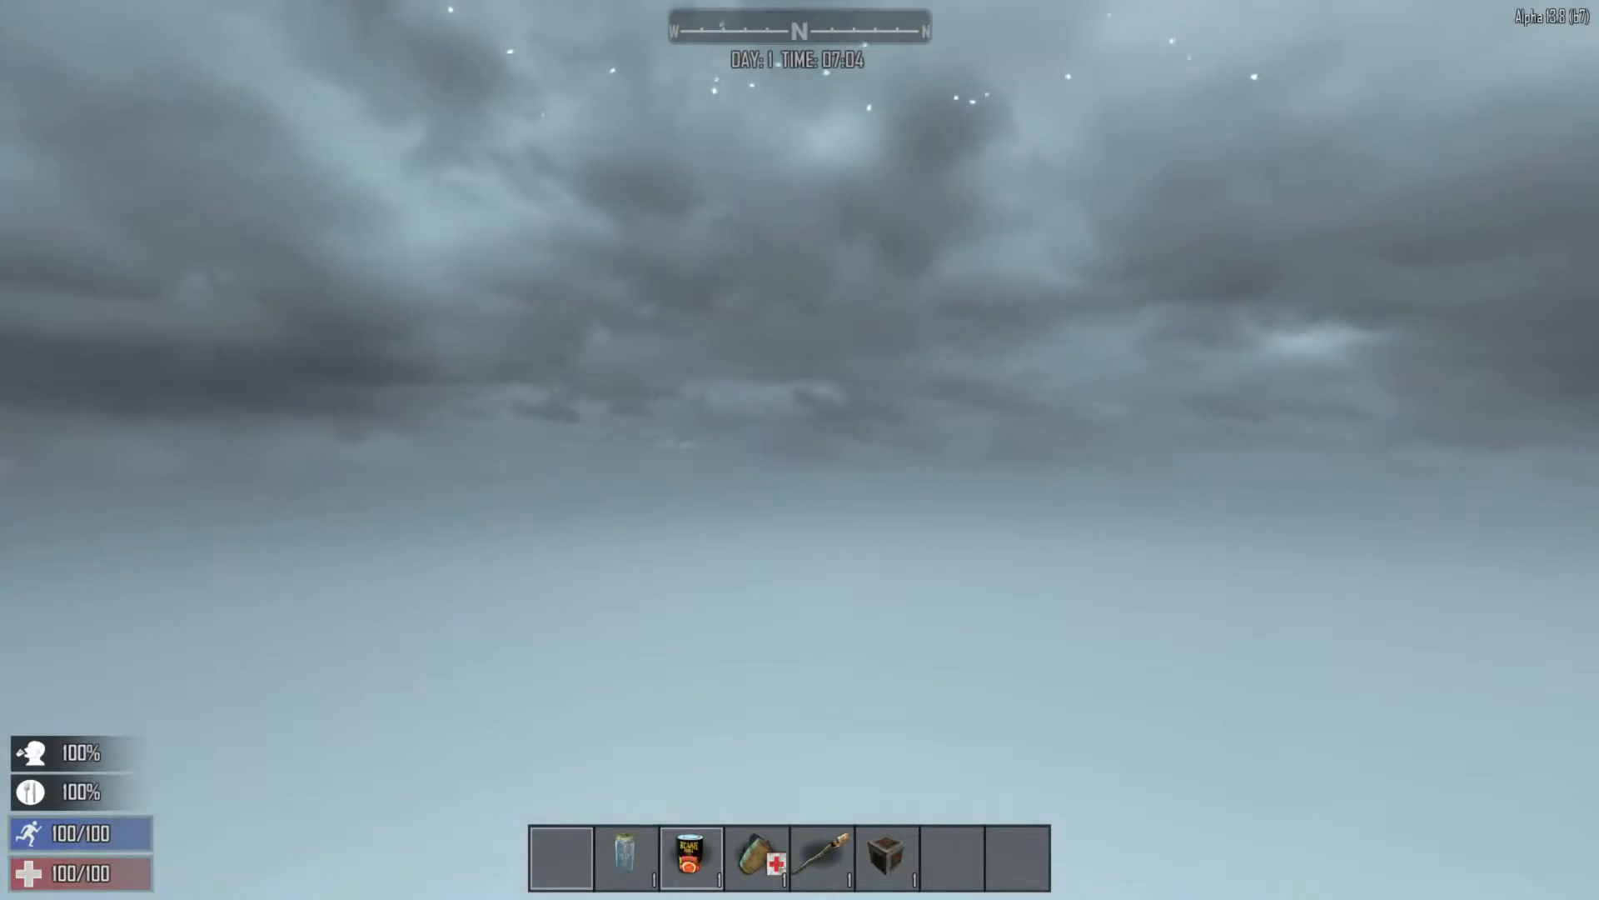
Step: Fly up from the arrival point and head over the rooftops and snowy forest
key("space")
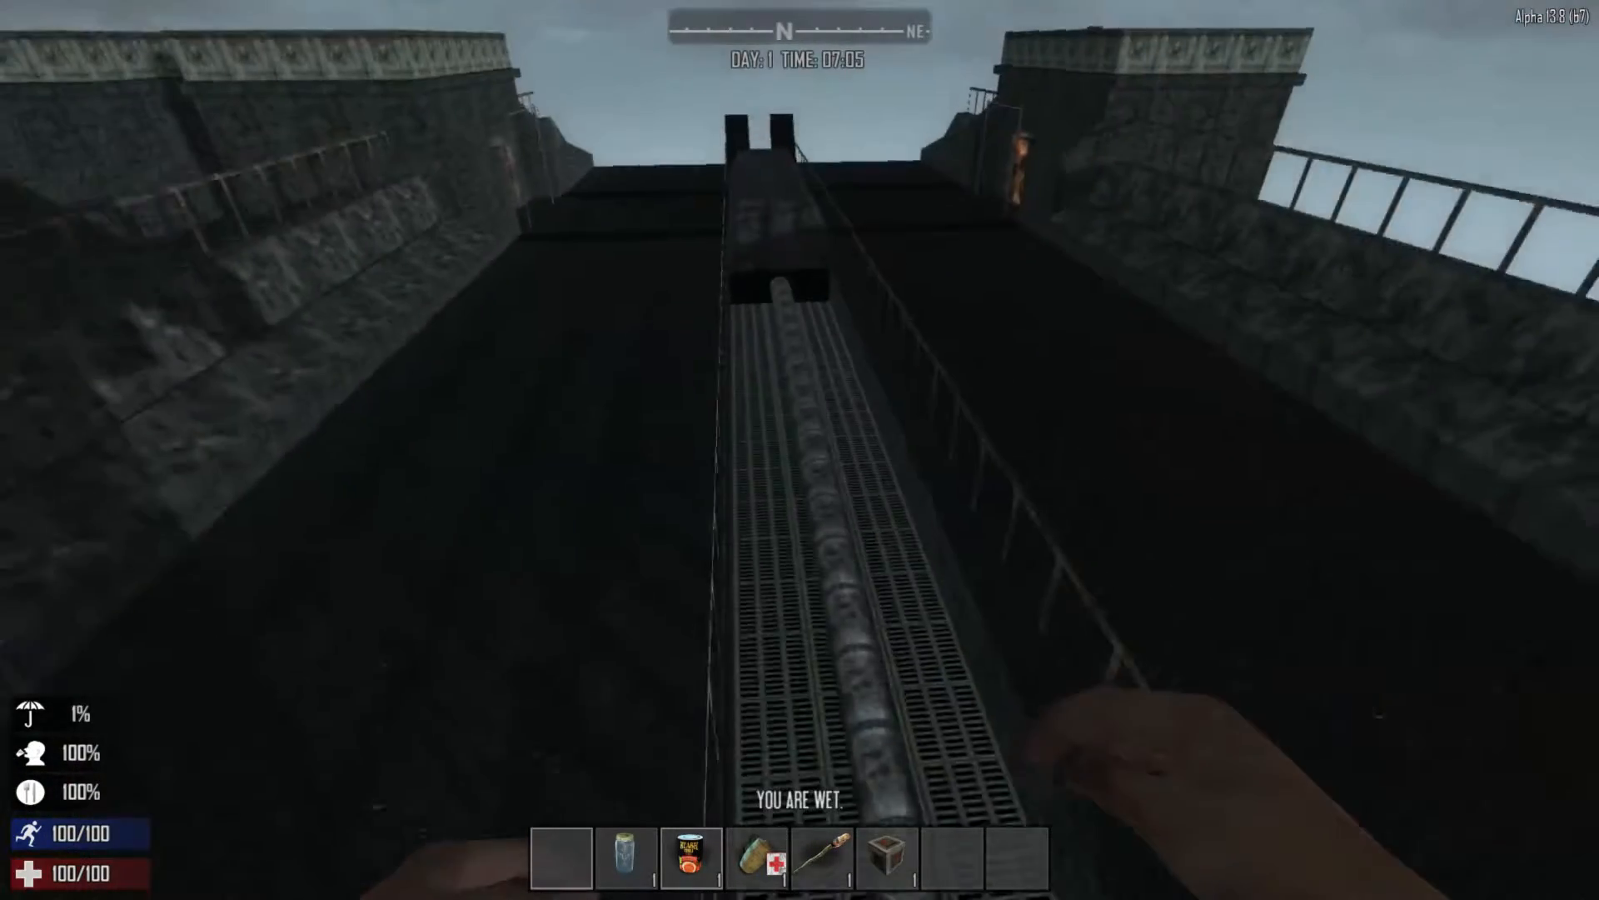
key("space")
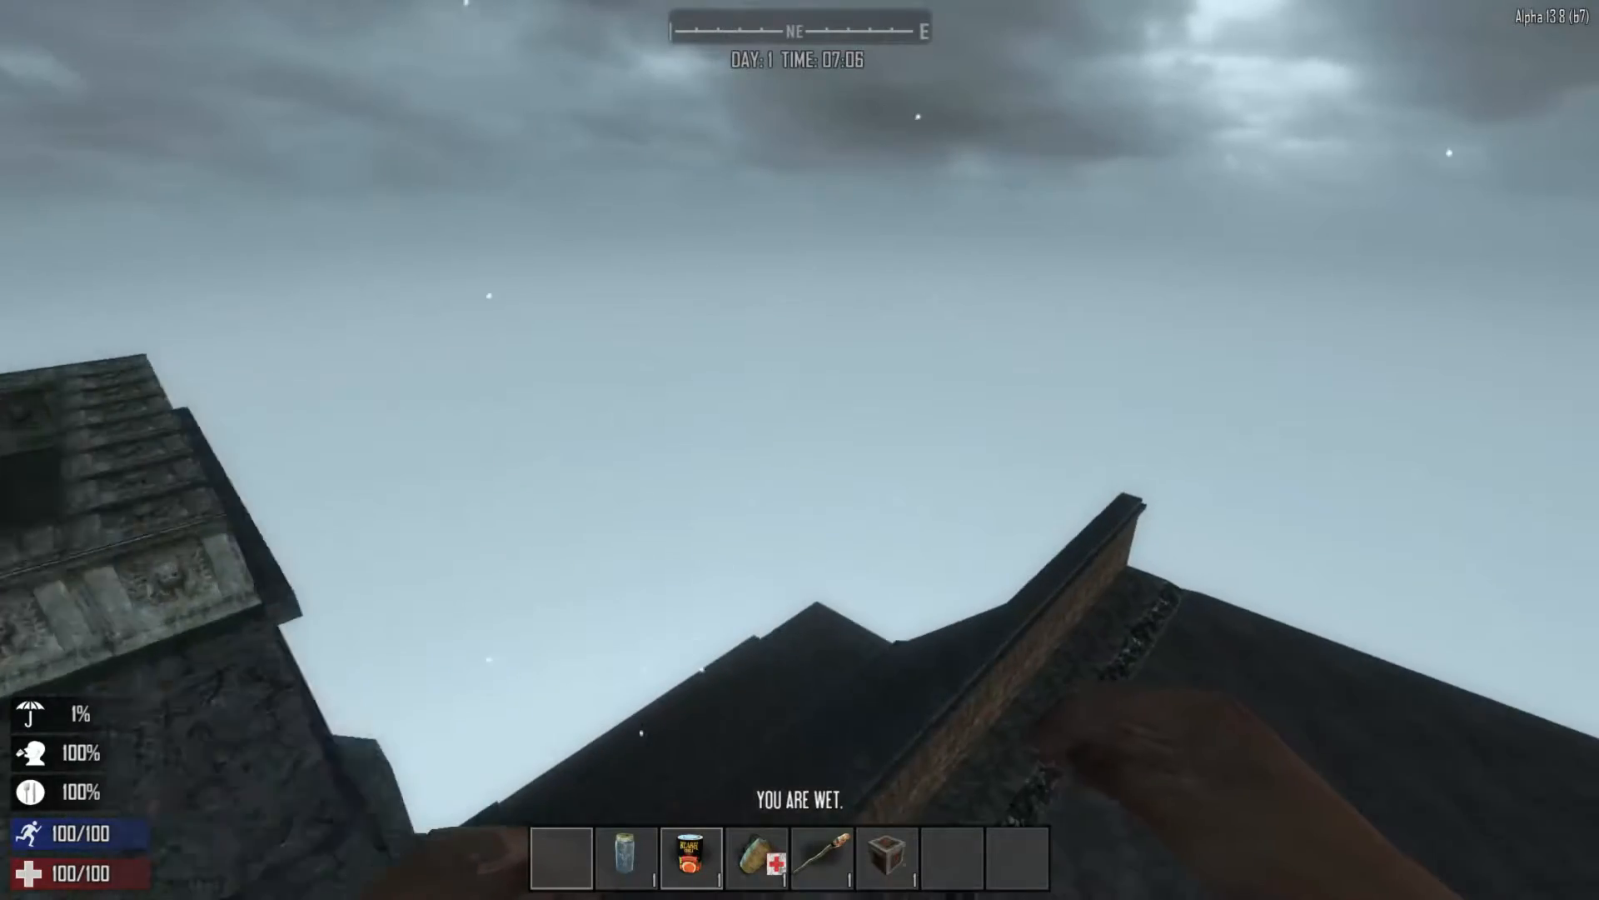
key("w")
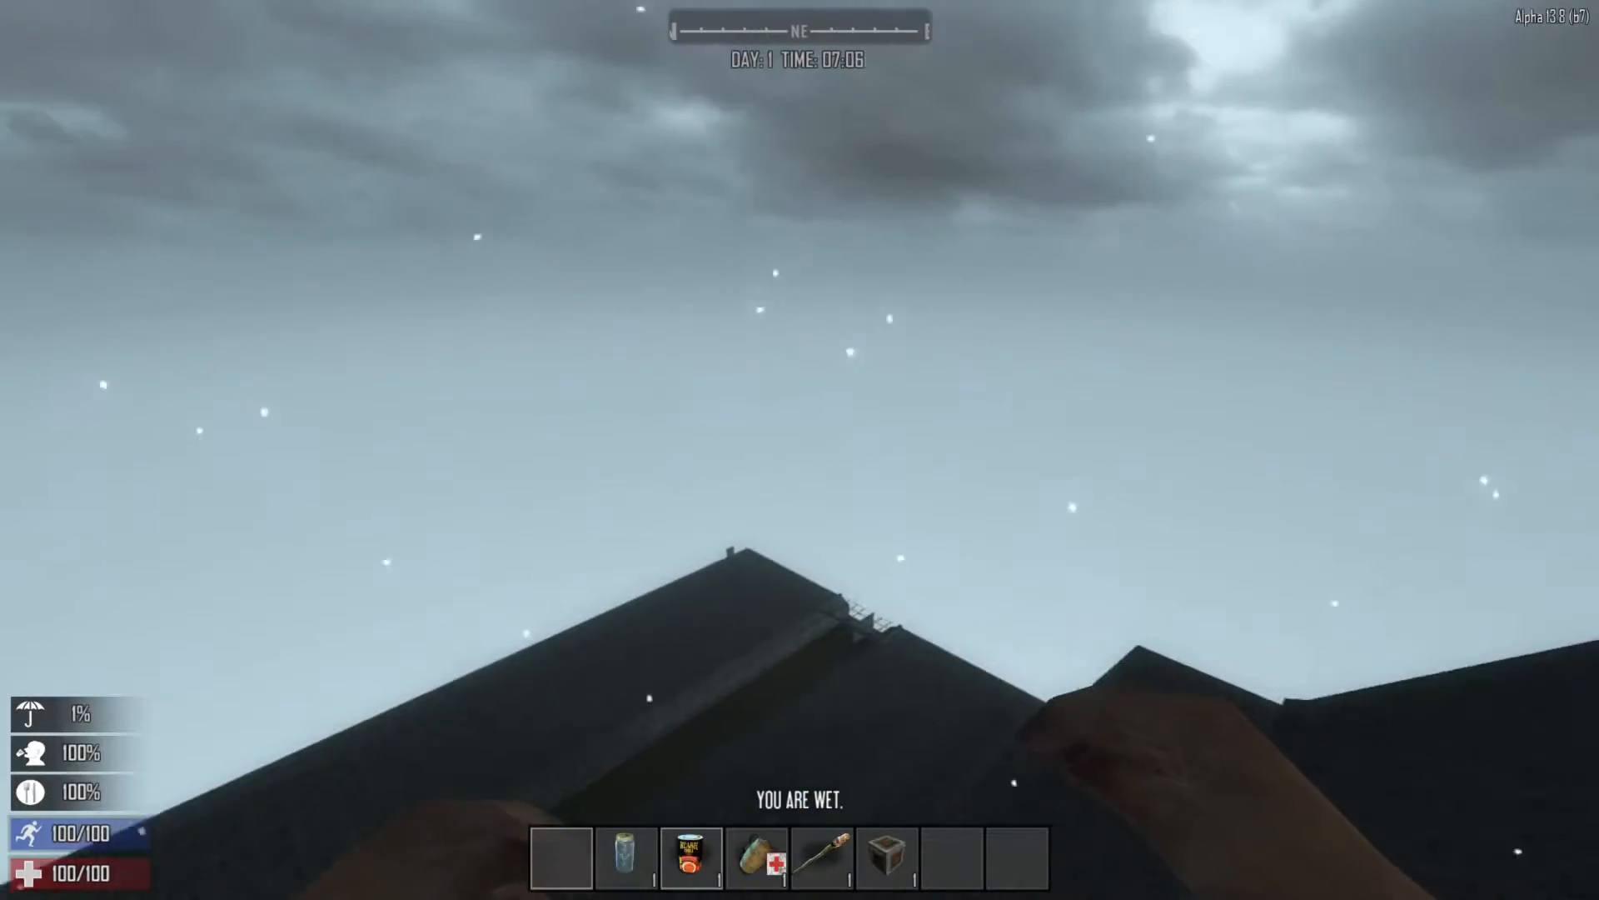
key("w")
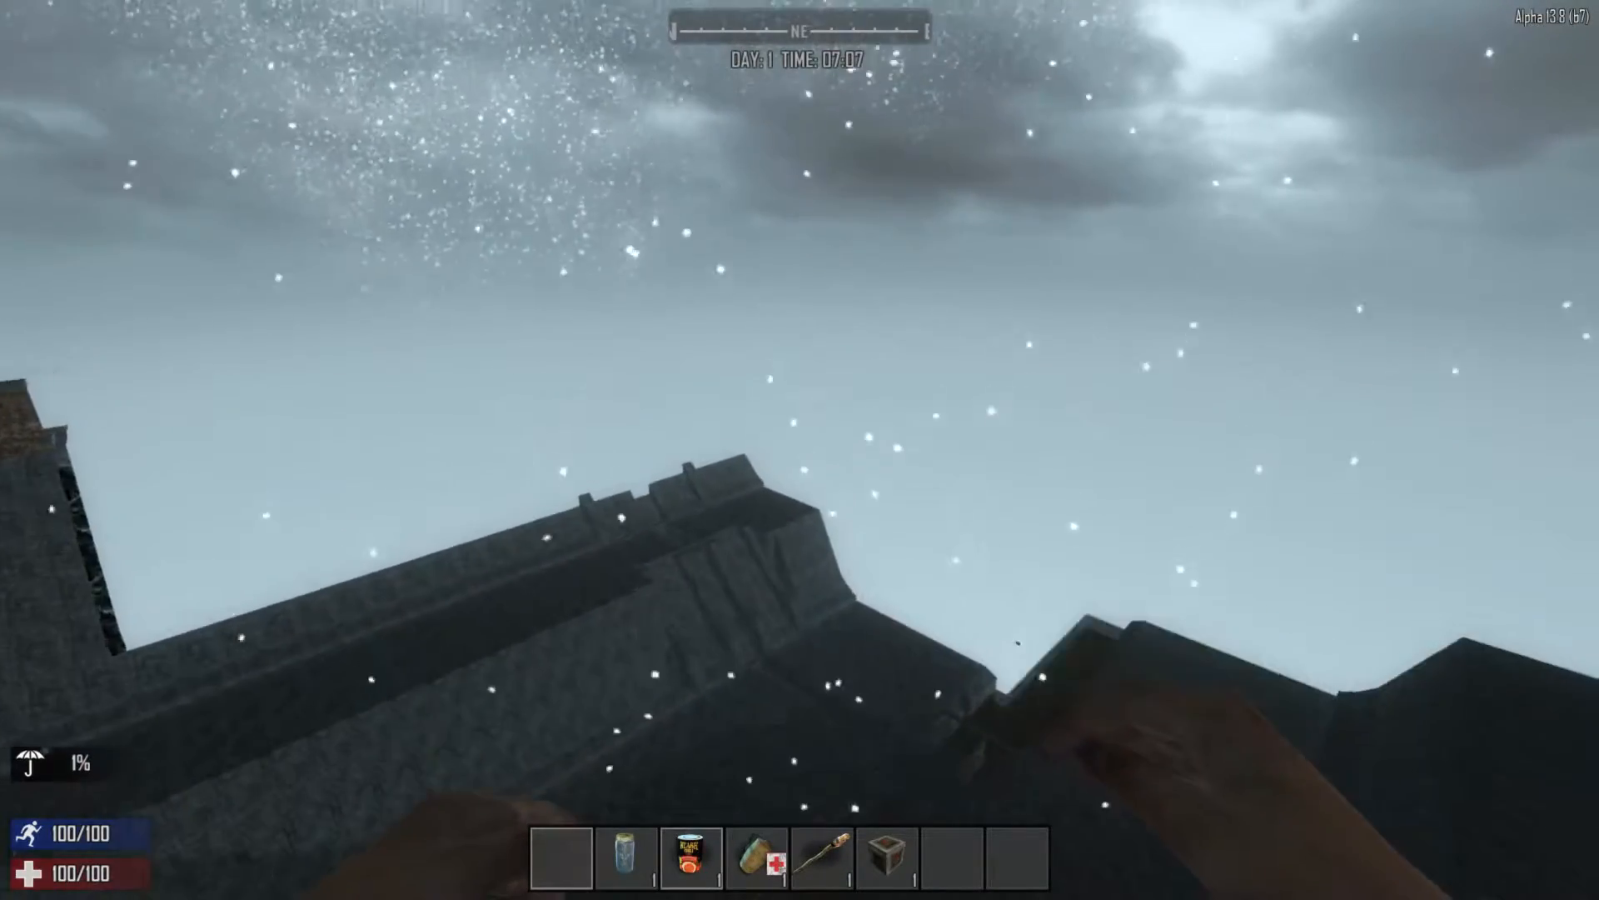
key("w")
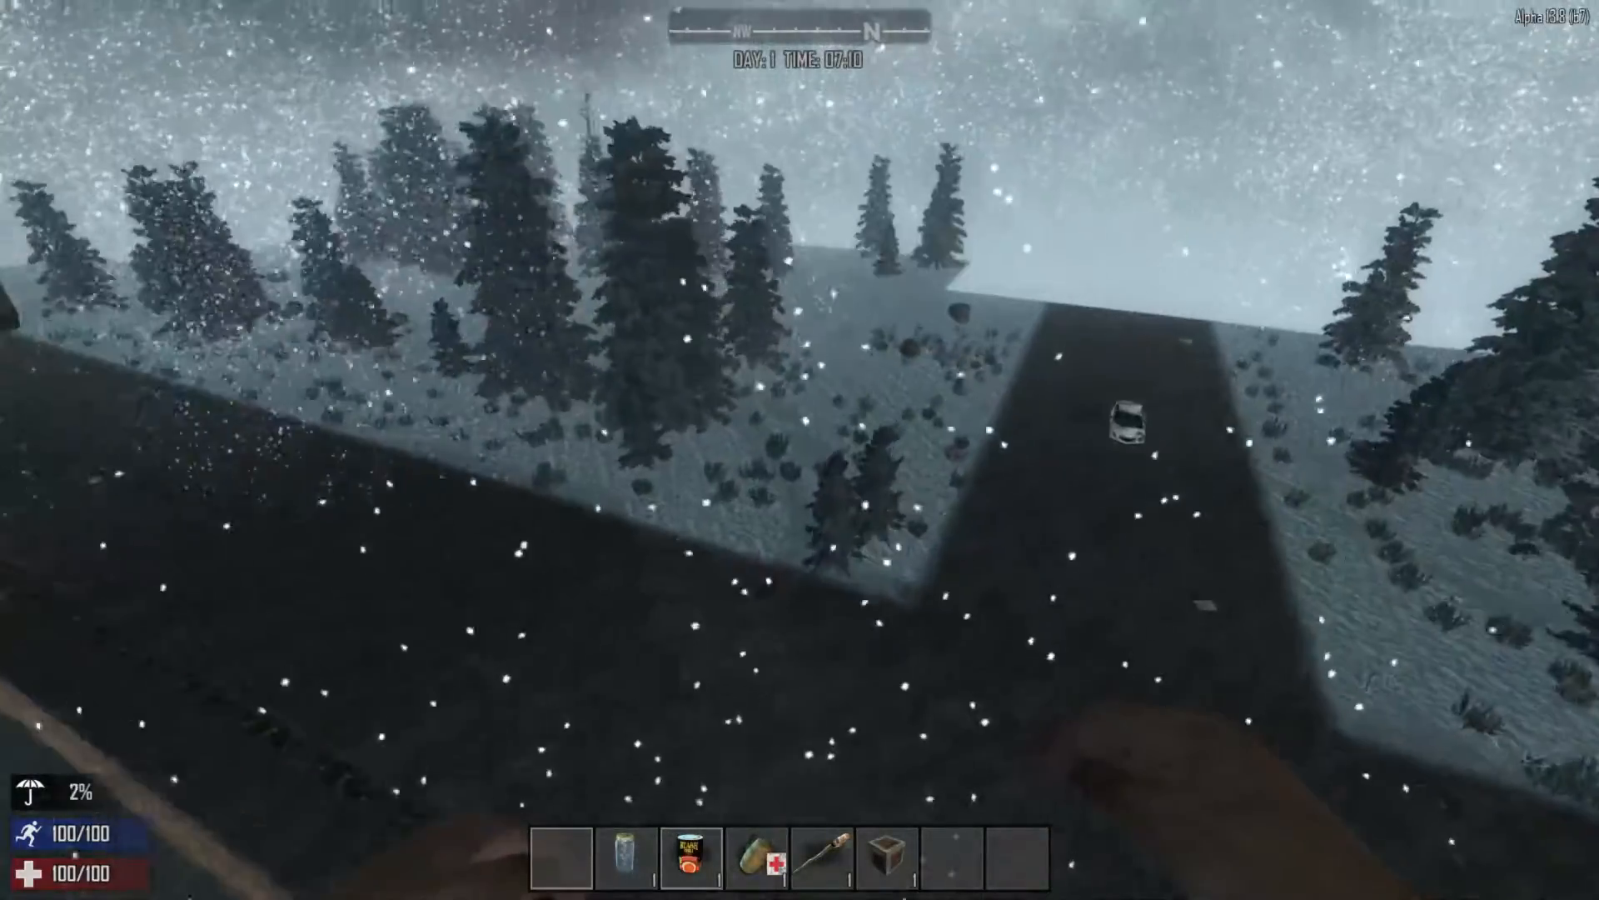
key("w")
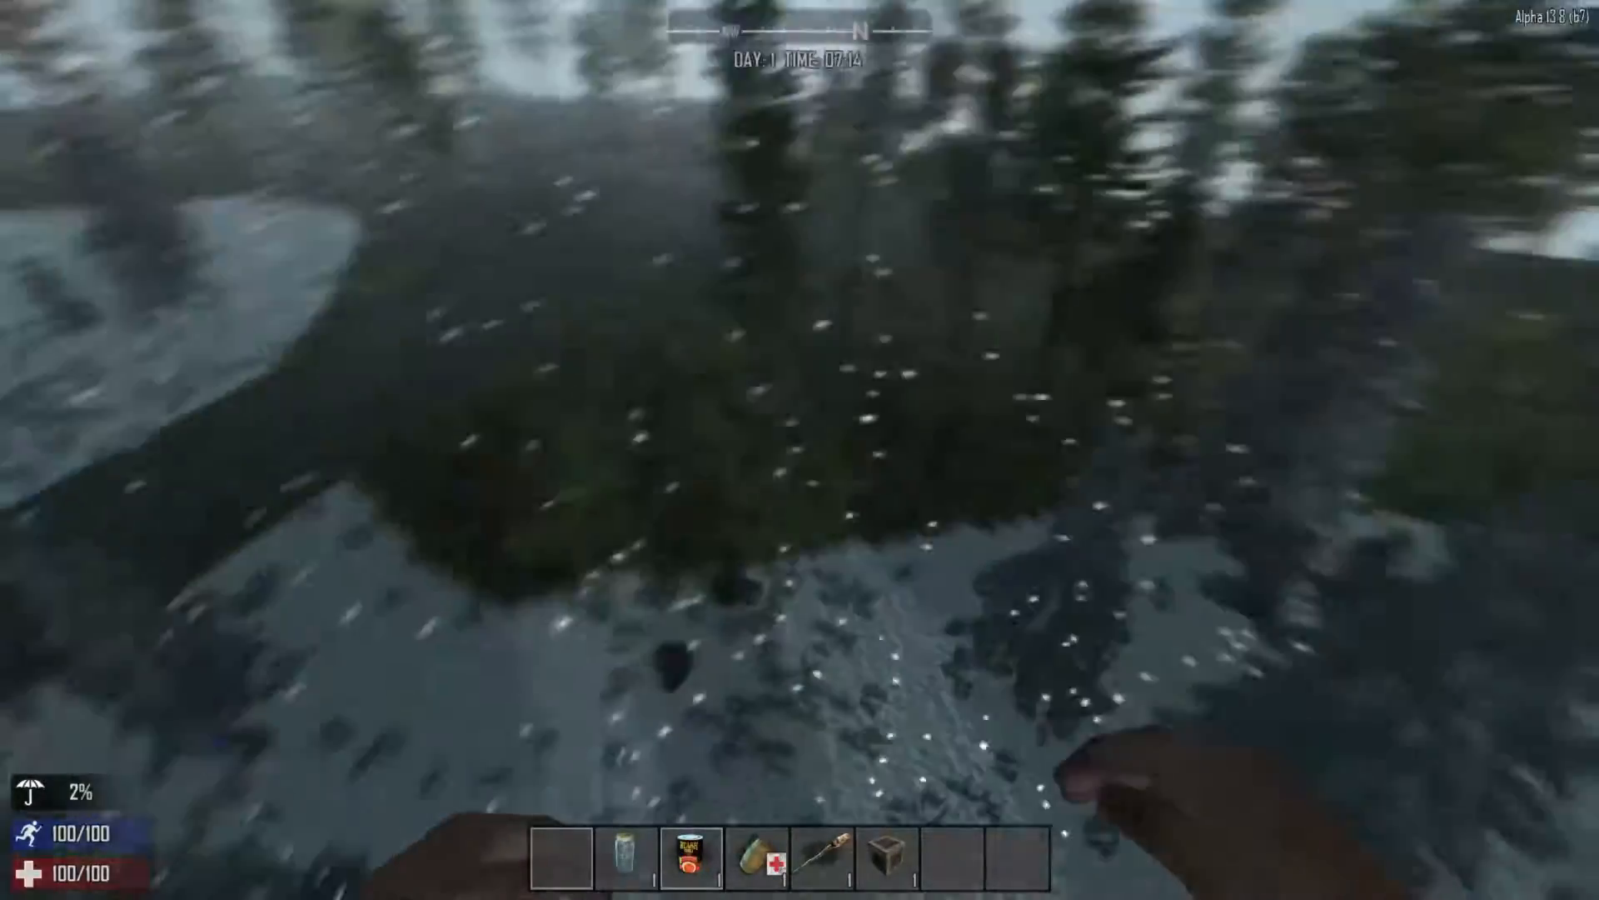
Step: Fly east over the city streets, viewing the shops, clinic and ruined apartment blocks up to the outer edge
key("w")
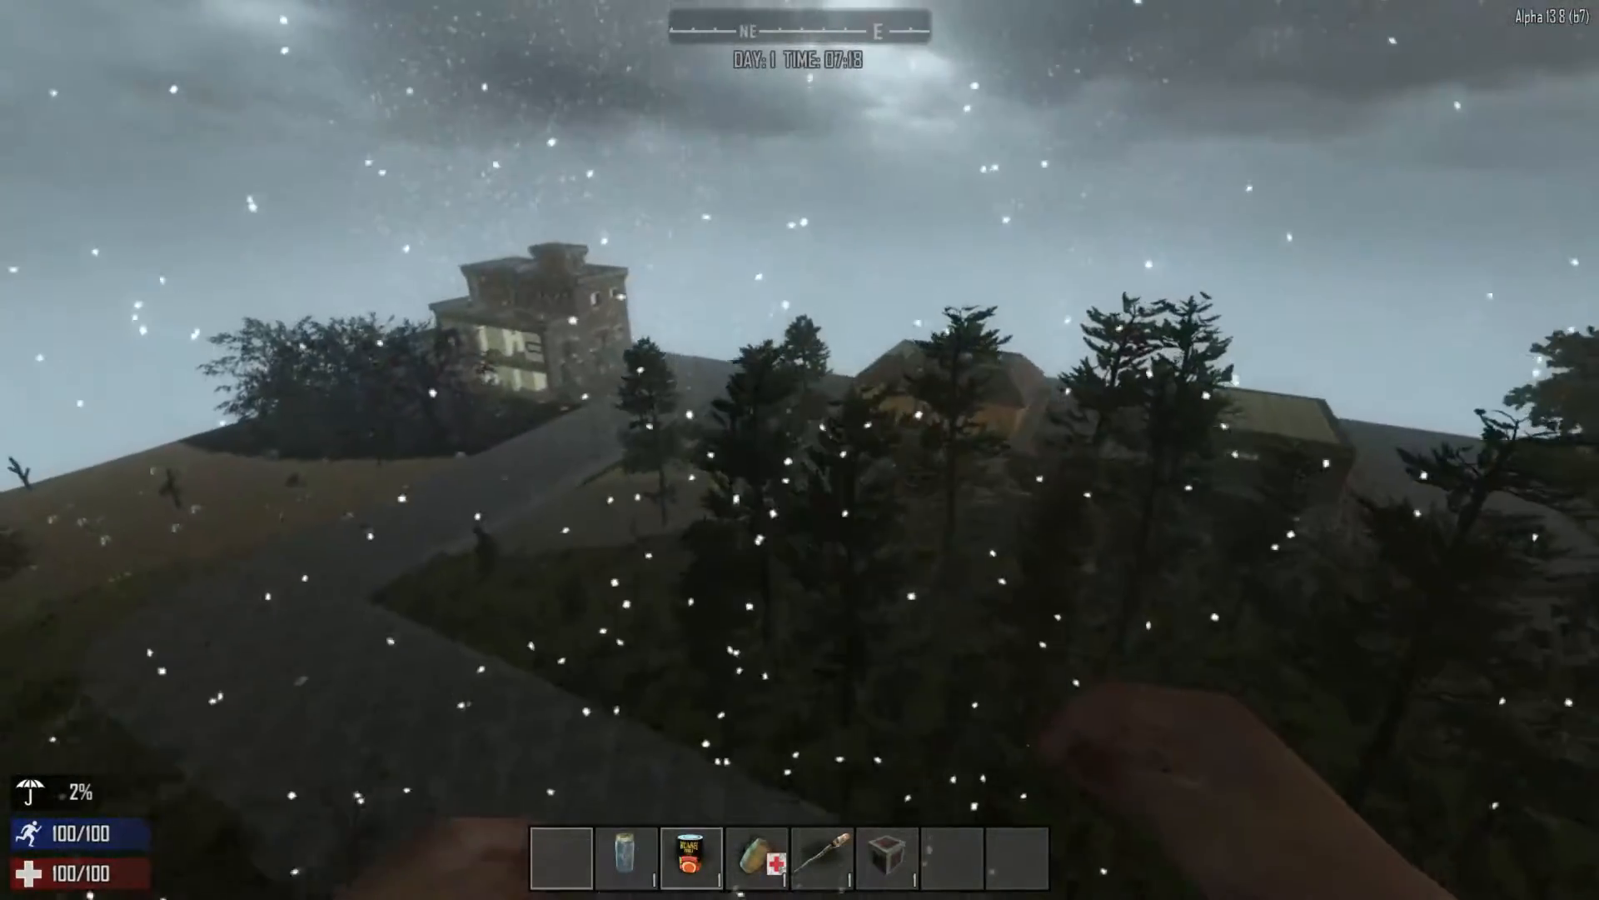
key("w")
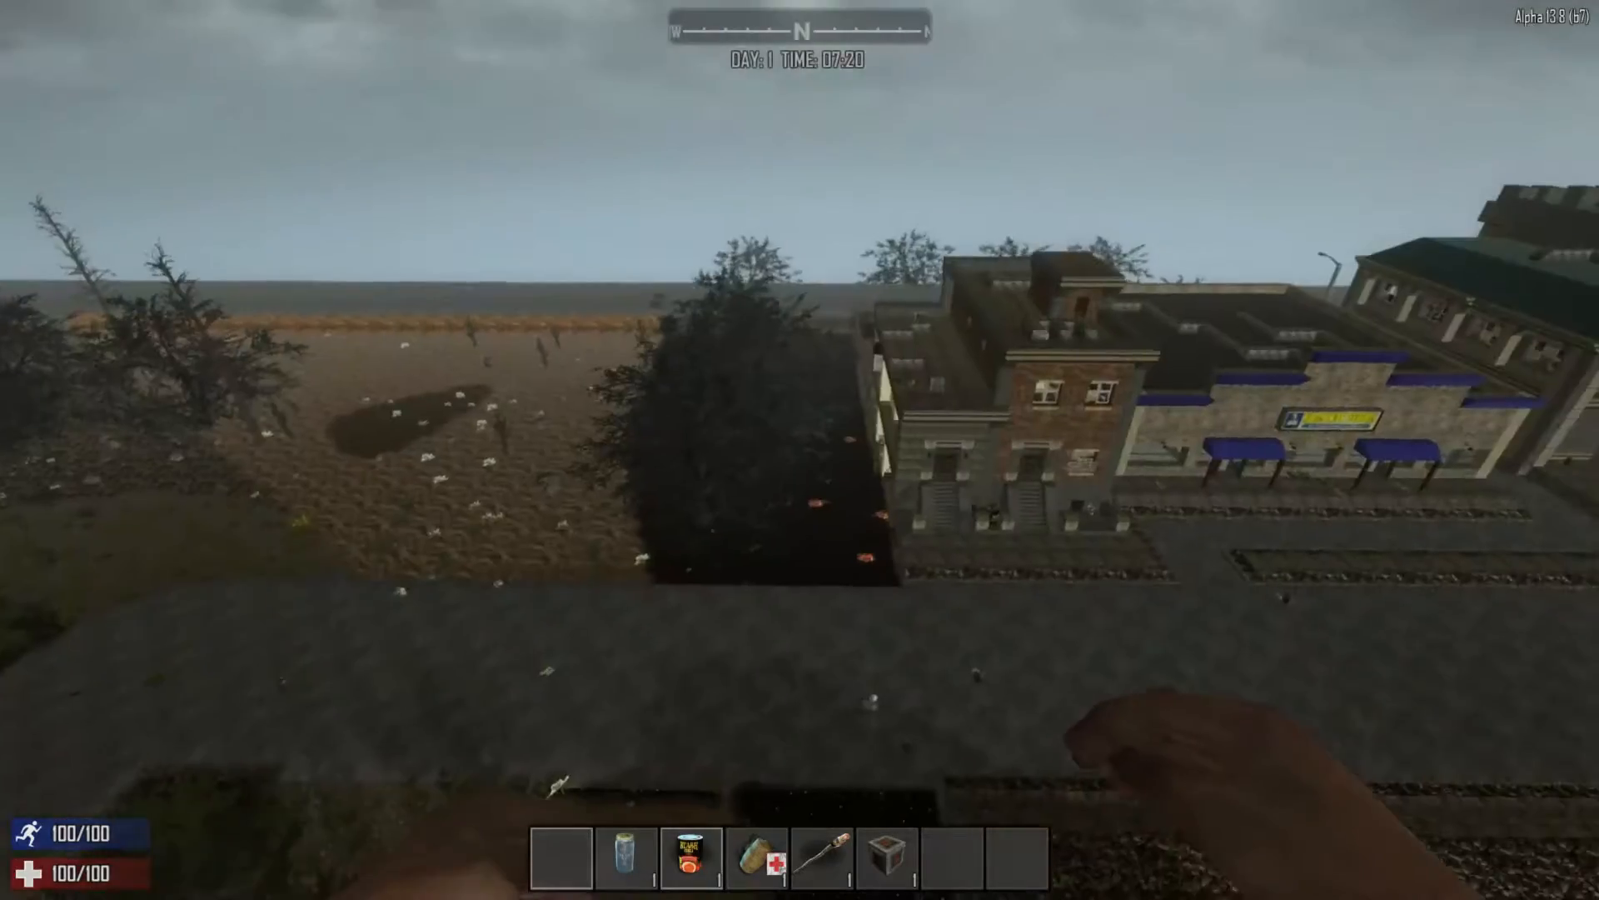
key("w")
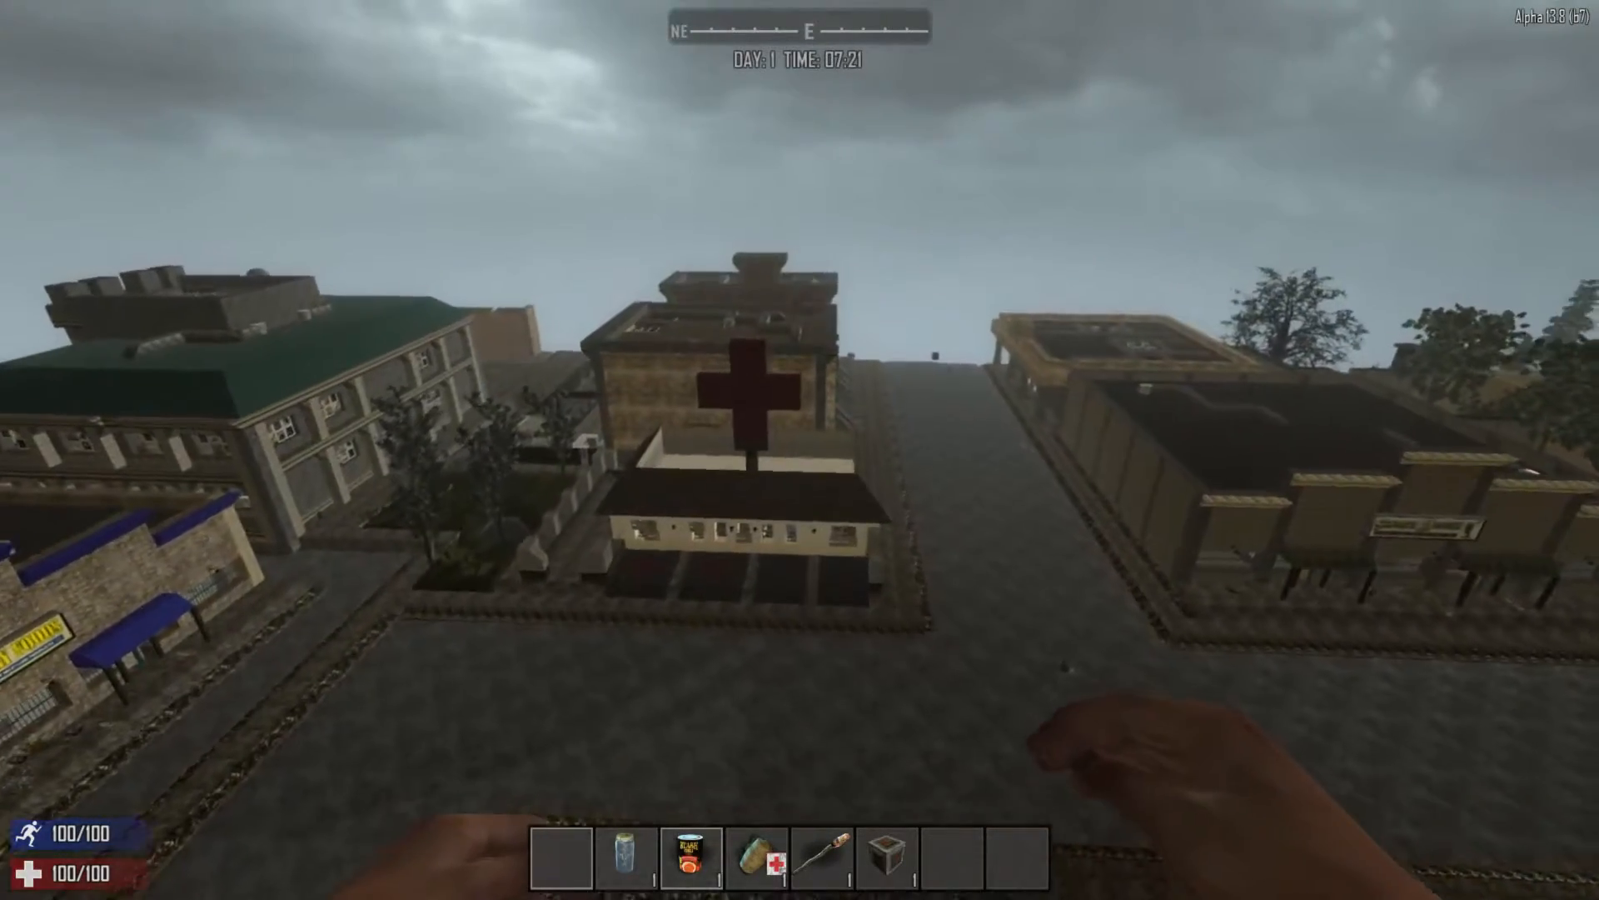
key("w")
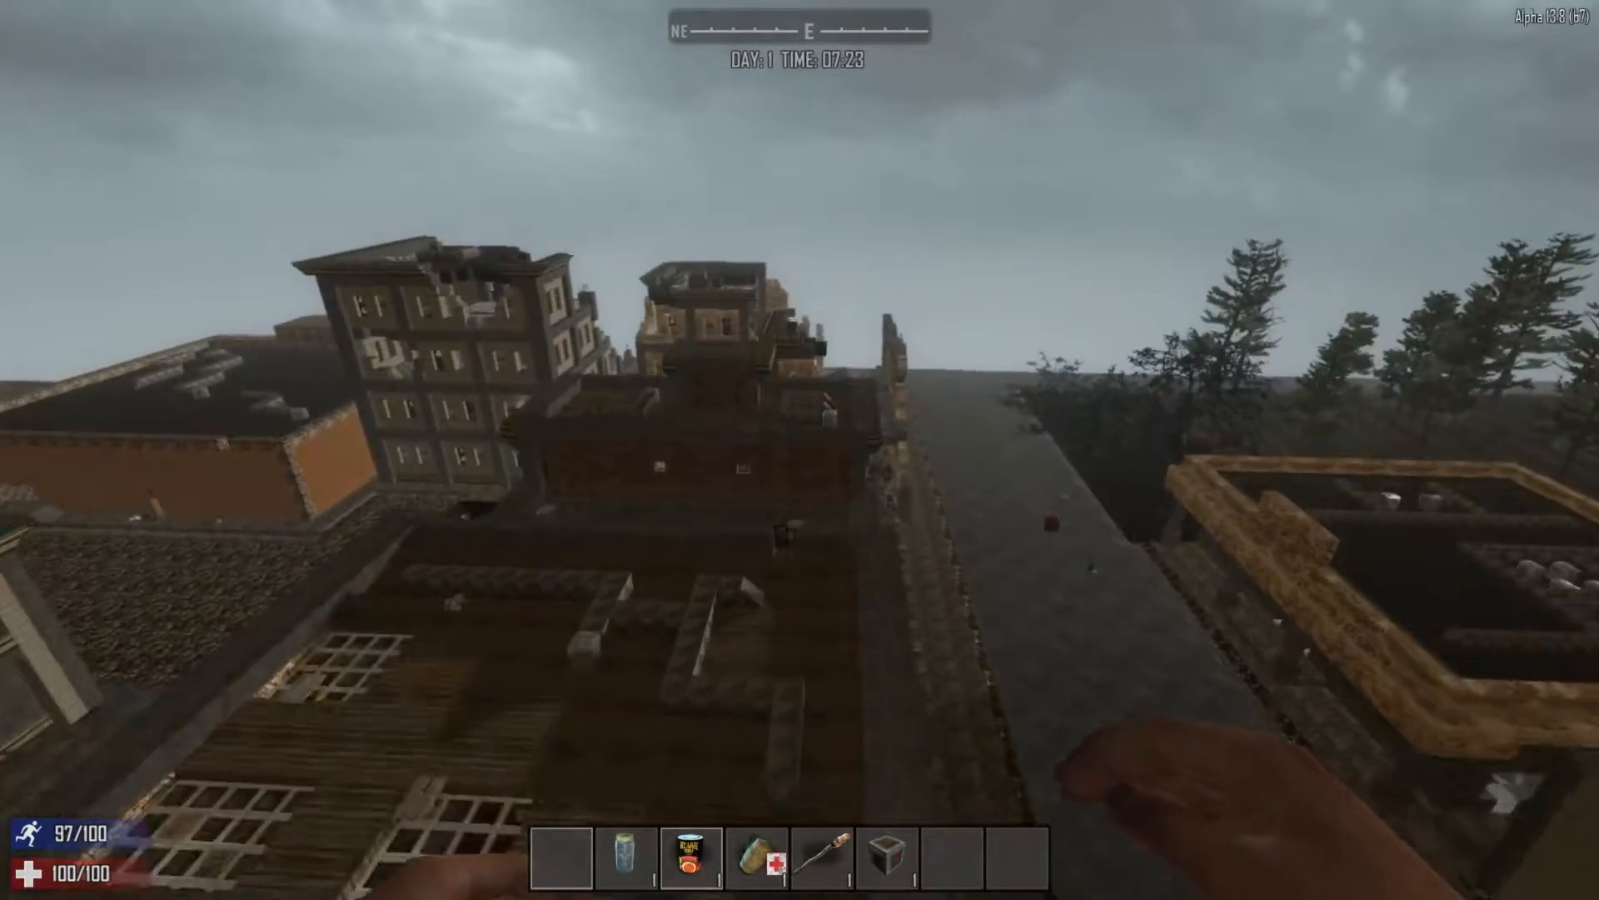
key("w")
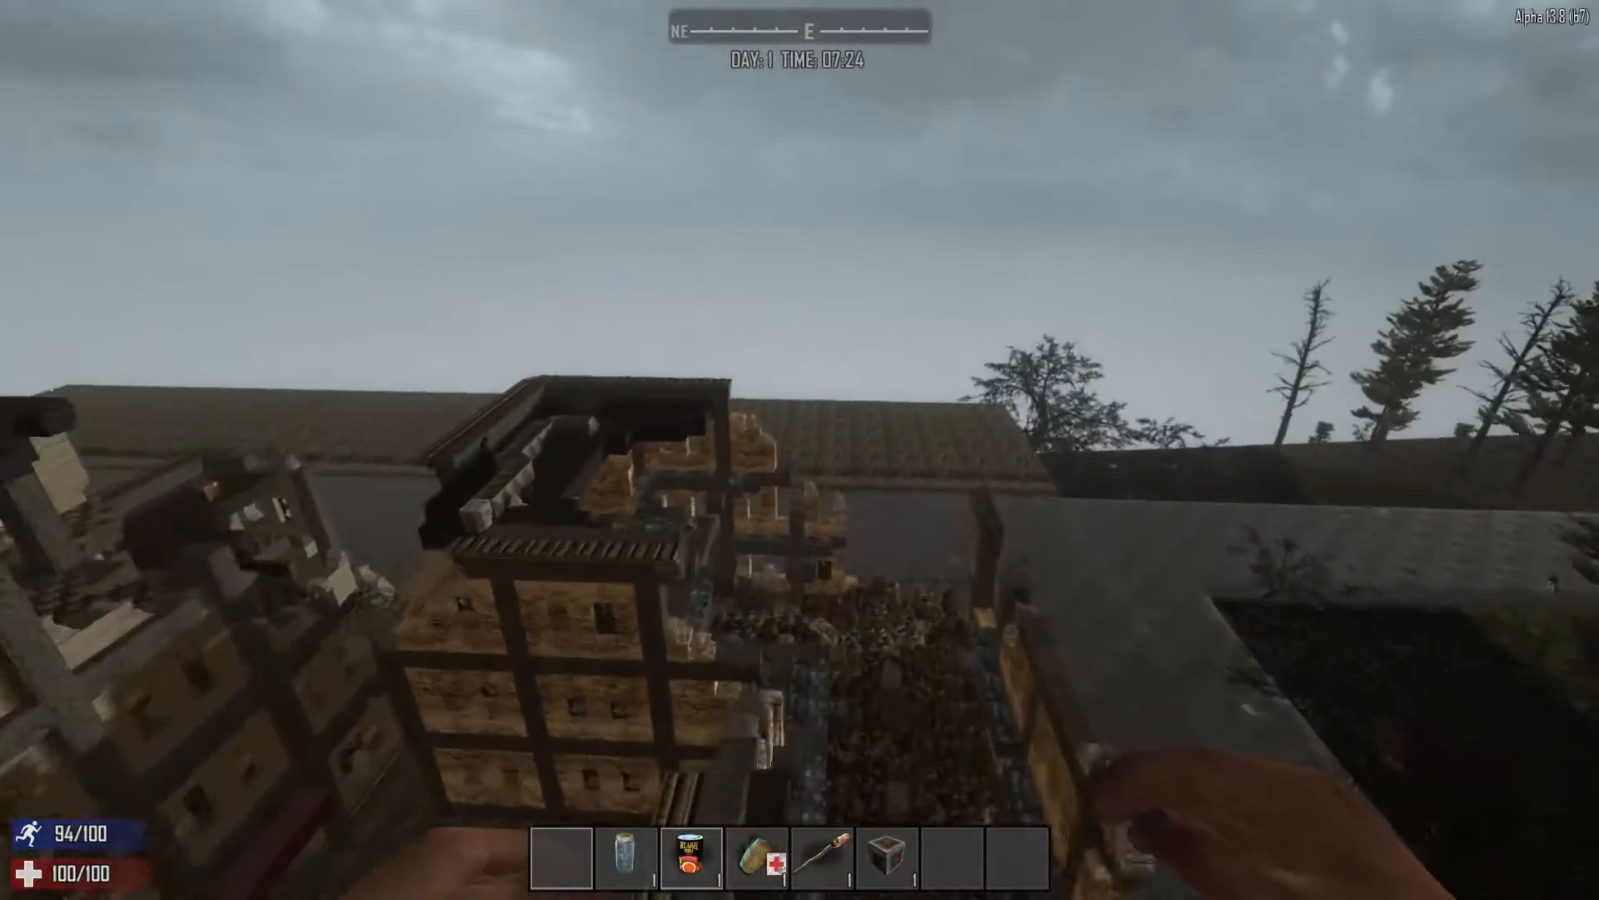
key("w")
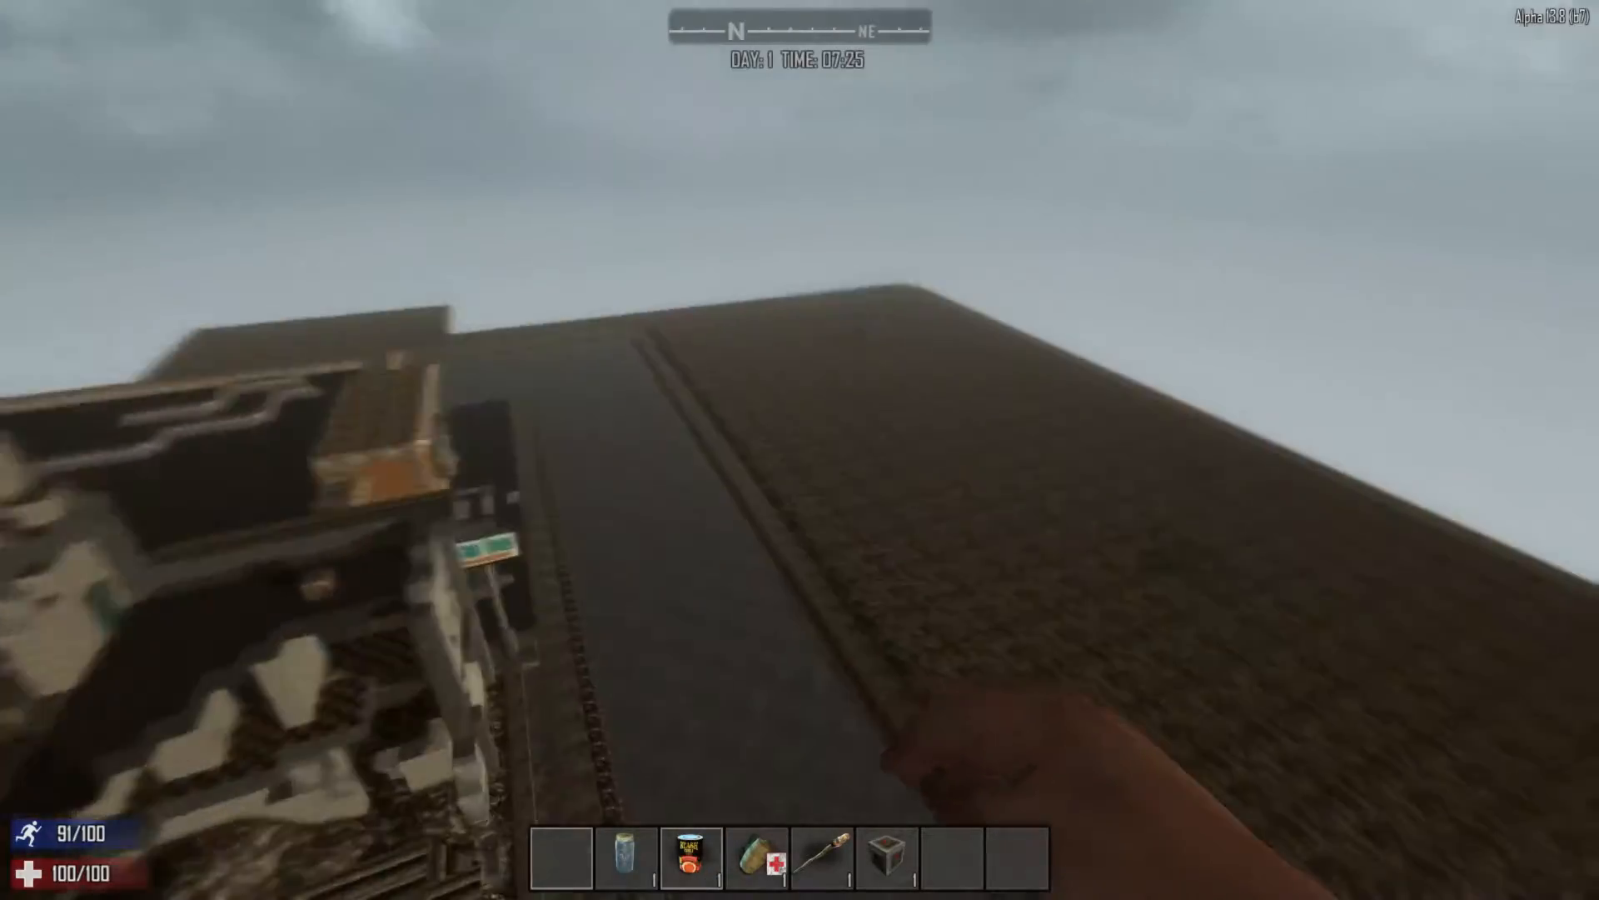
Step: Fly north along the paved tiles at the city's outer edge and inspect how they meet the burnt terrain
key("shift+w")
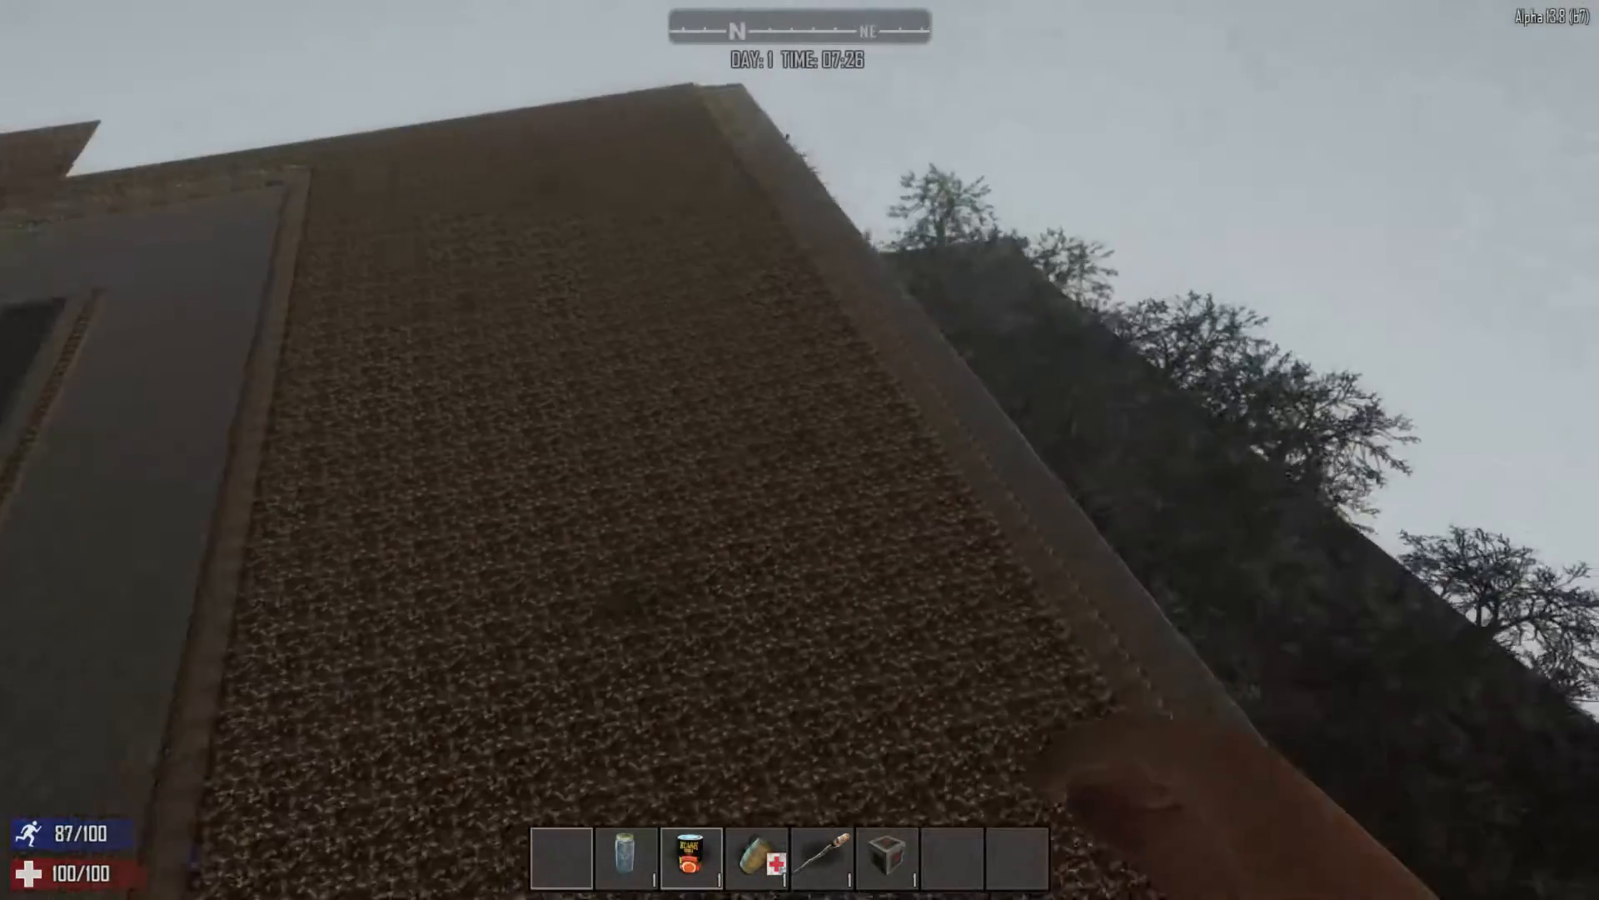
key("shift+w")
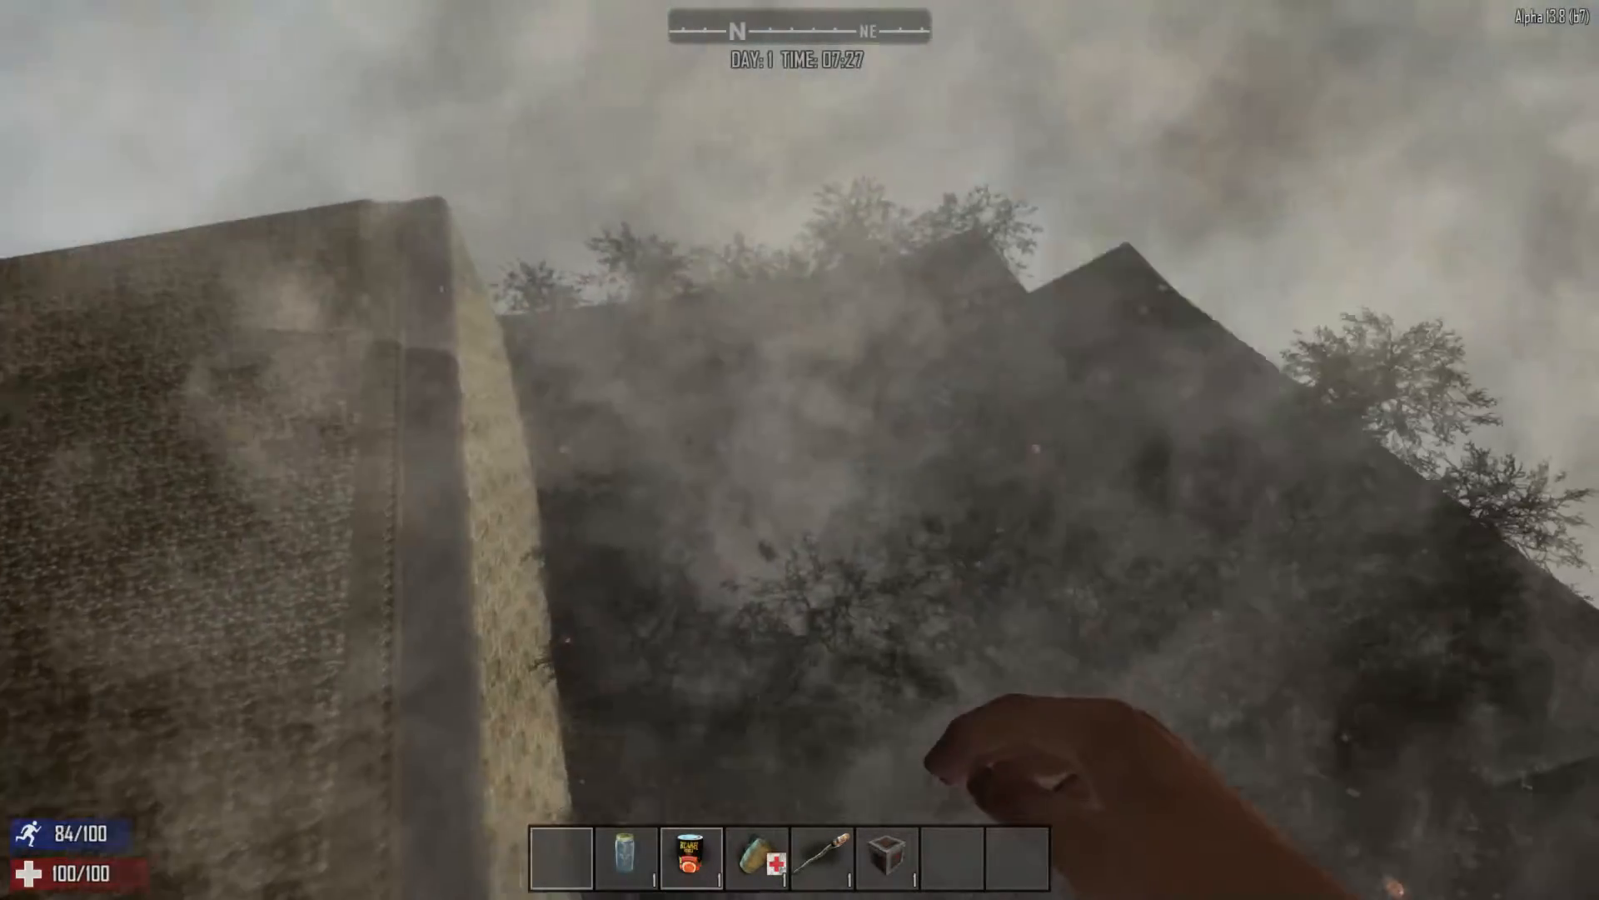
key("shift+w")
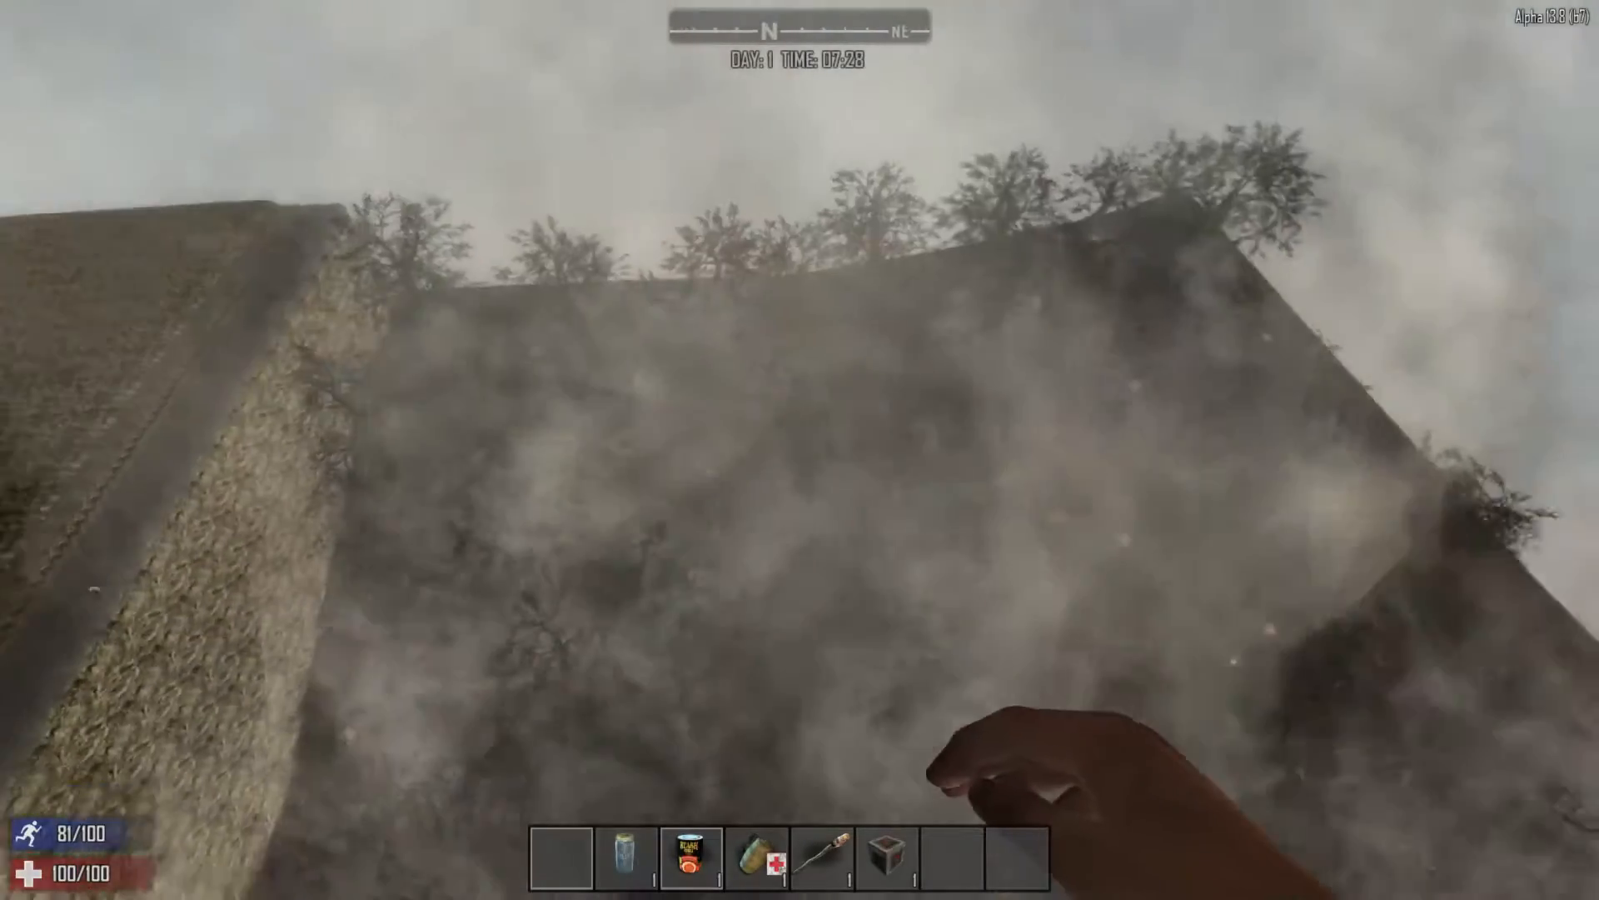
key("shift+w")
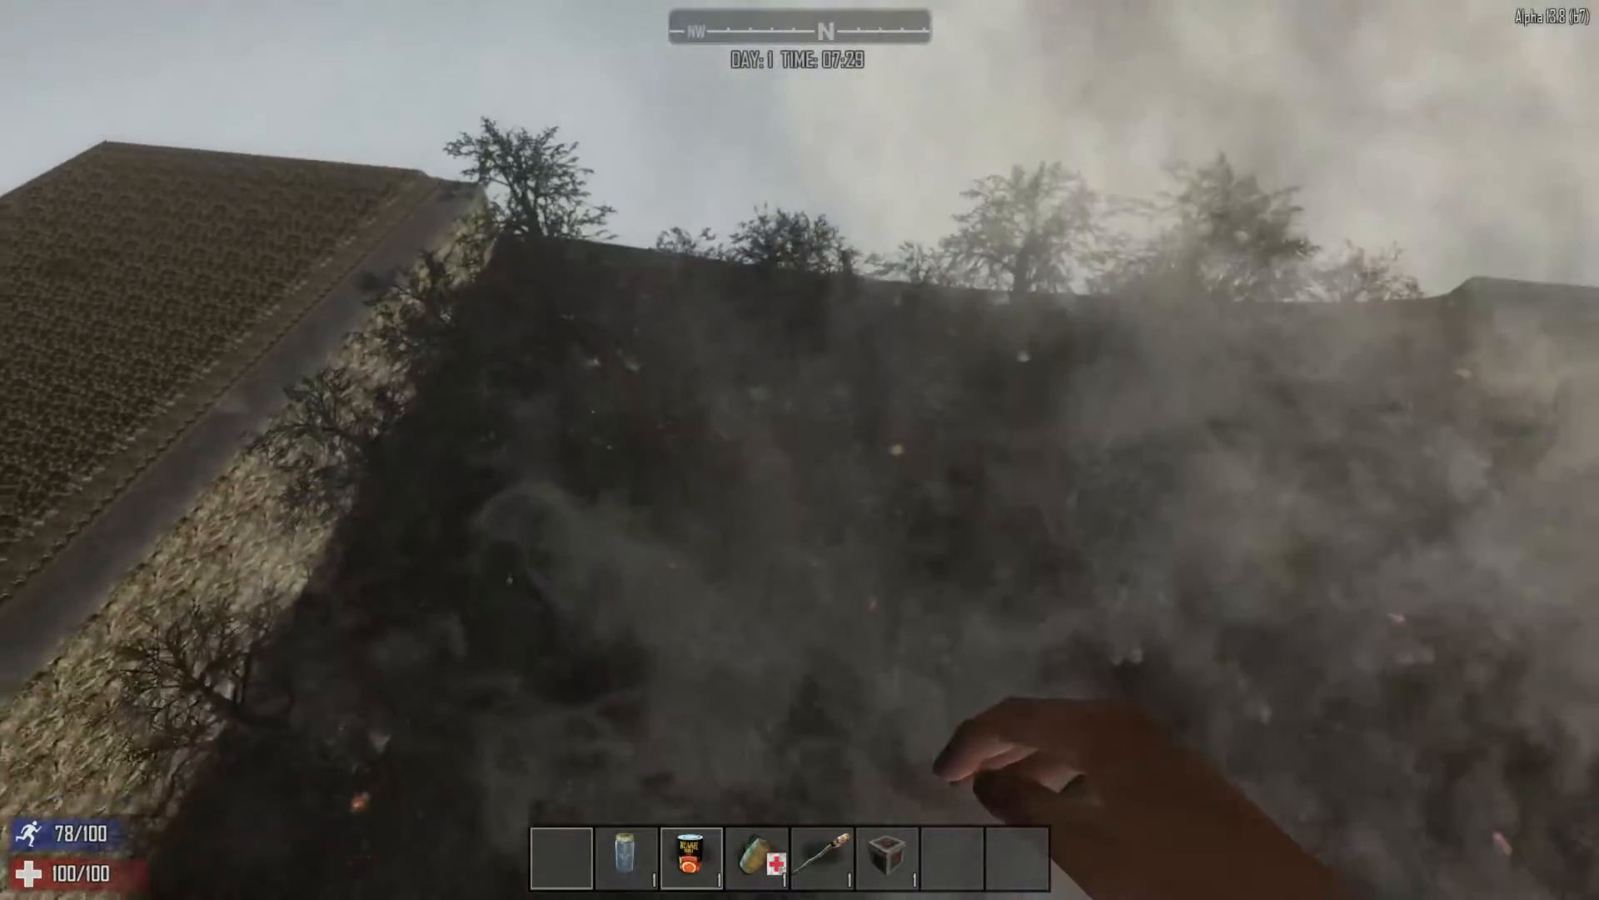
key("shift+w")
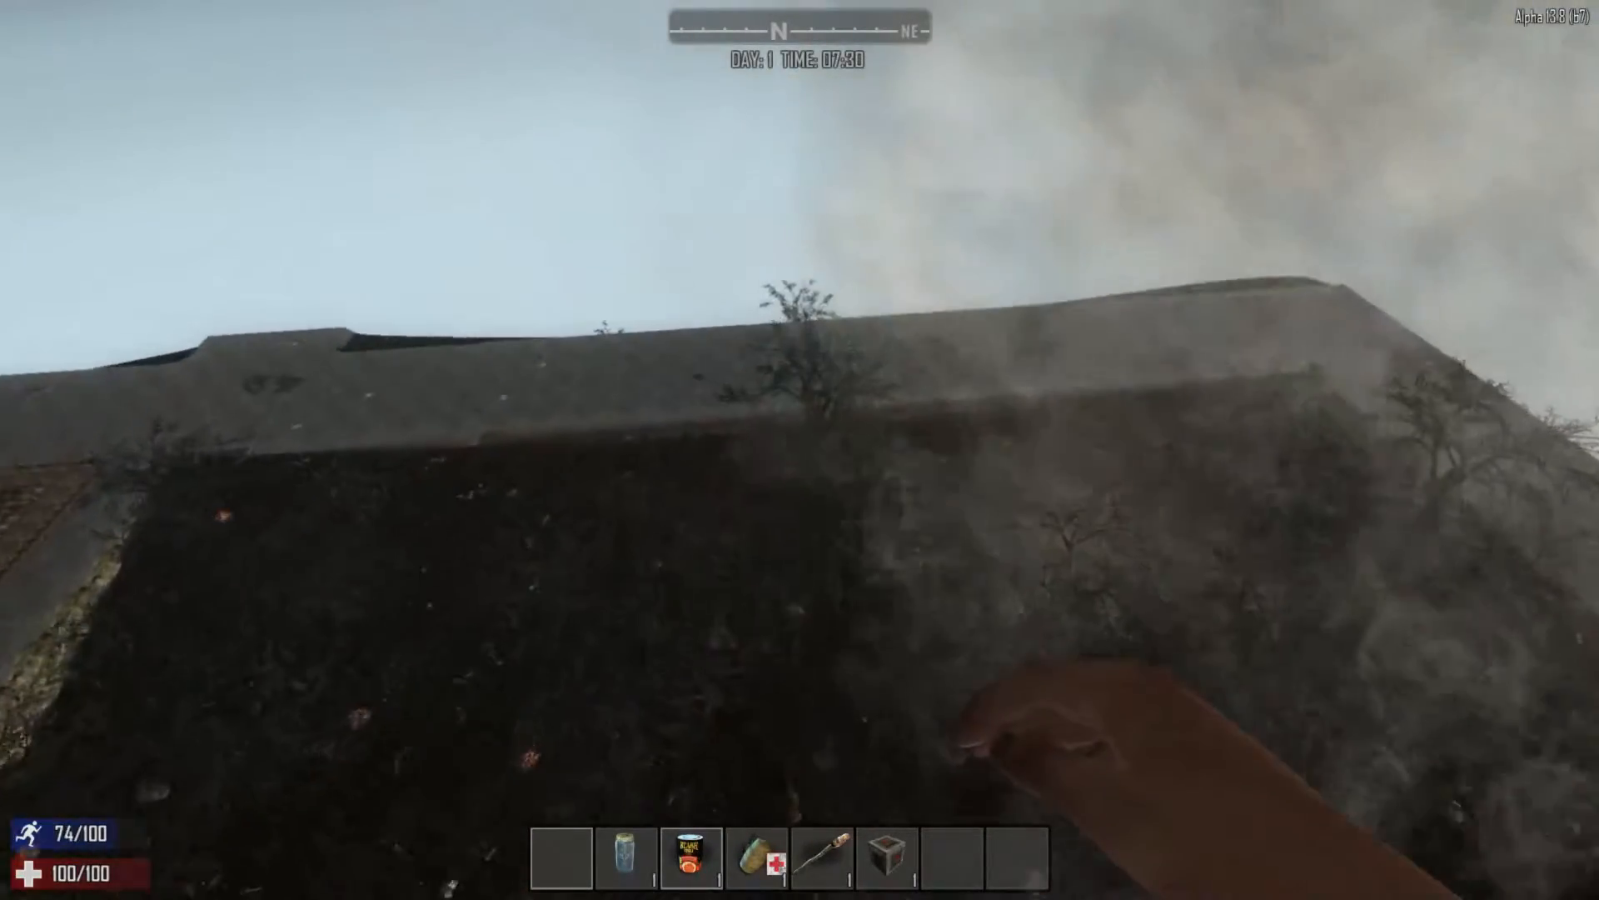
key("shift+w")
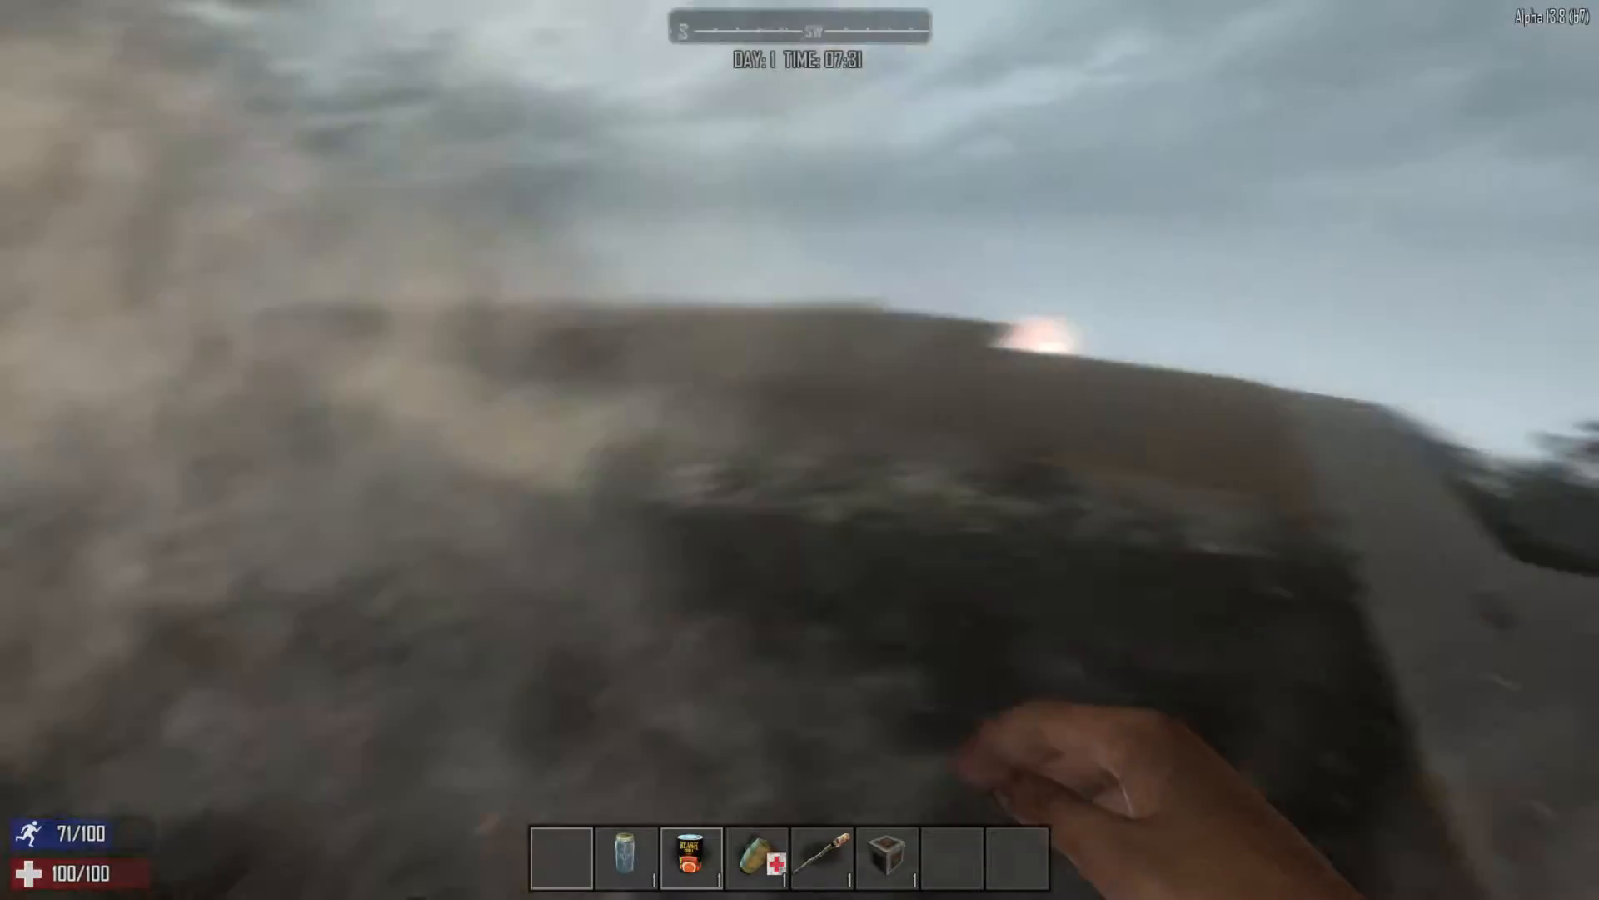
key("shift+w")
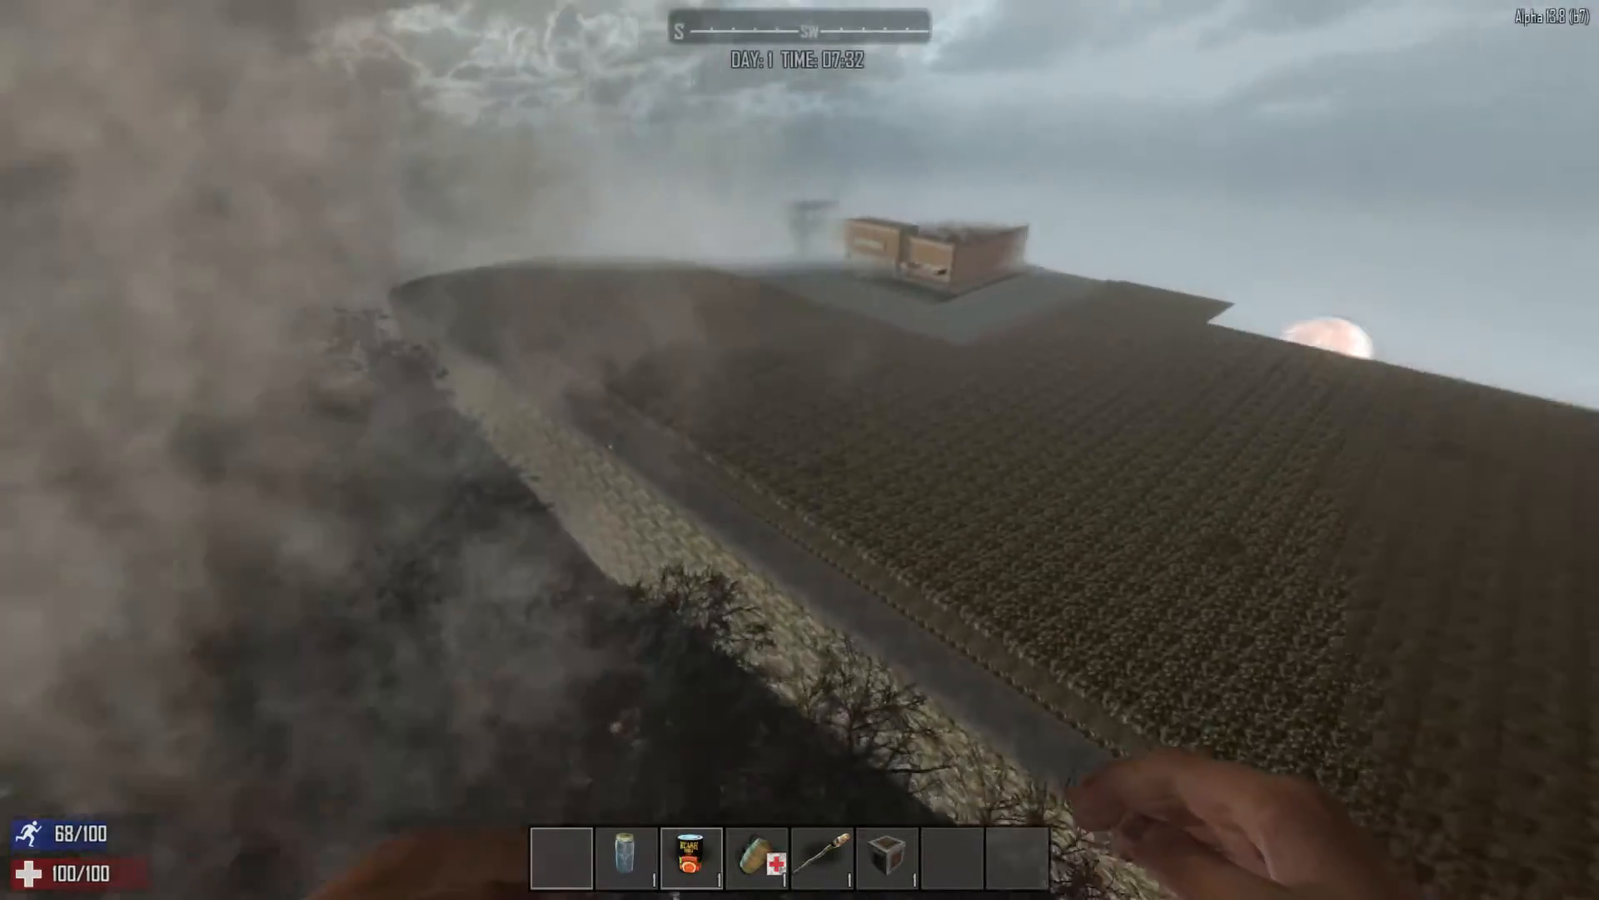
key("shift+w")
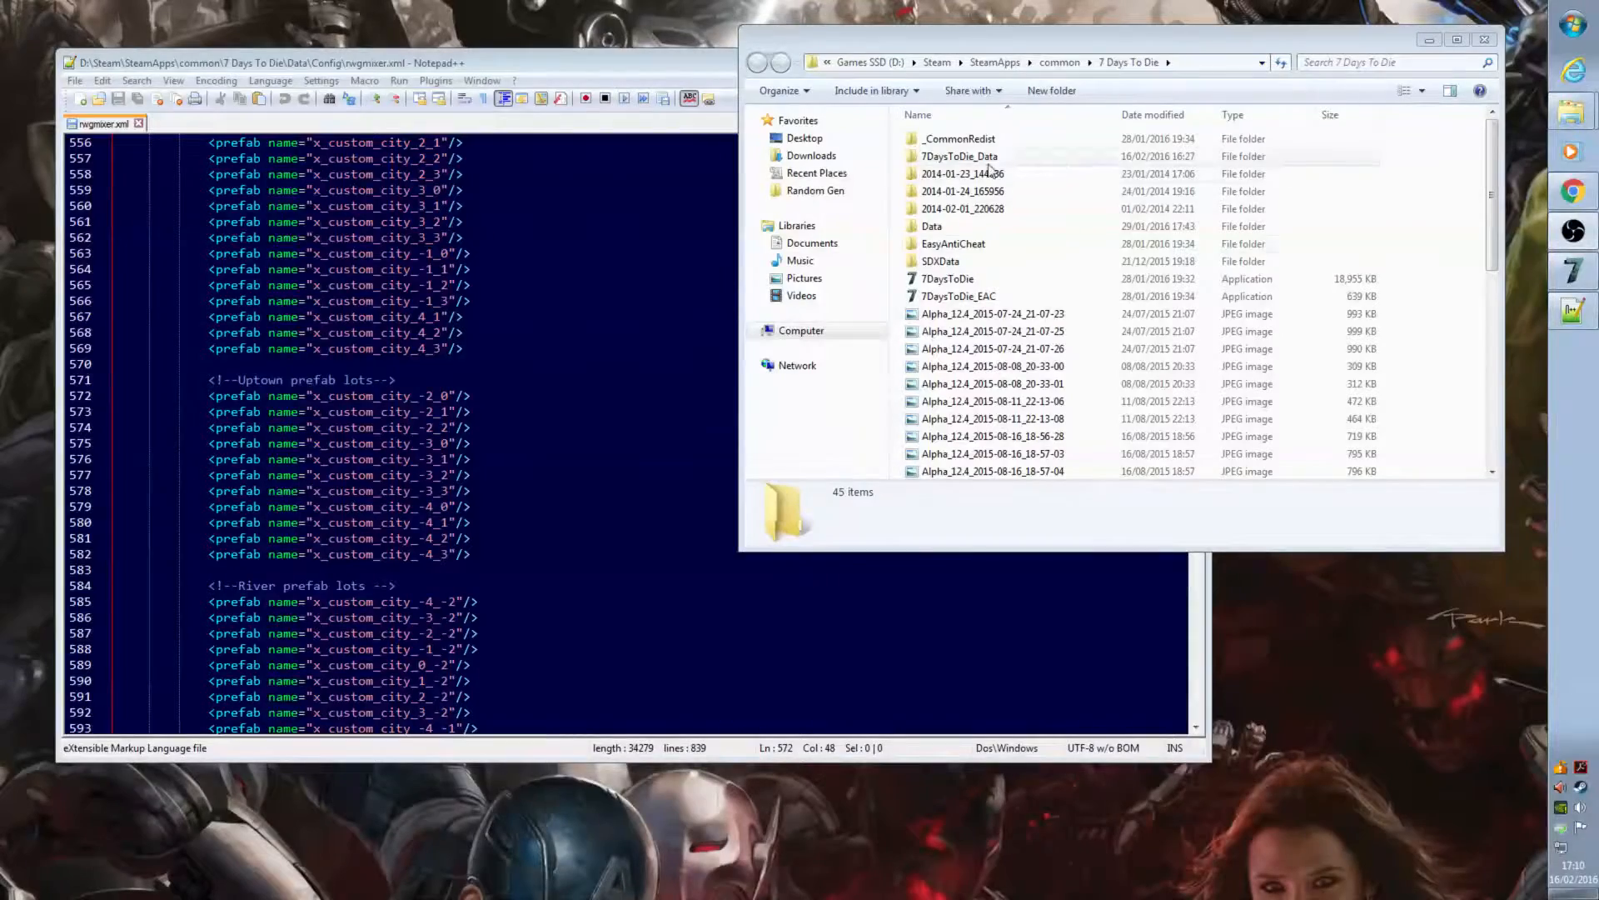
Step: Open rwgmixer.xml from the game's Data\Config folder in Notepad++ and go to the start of the cityHubPrefabs rule
double_click(933, 227)
double_click(935, 158)
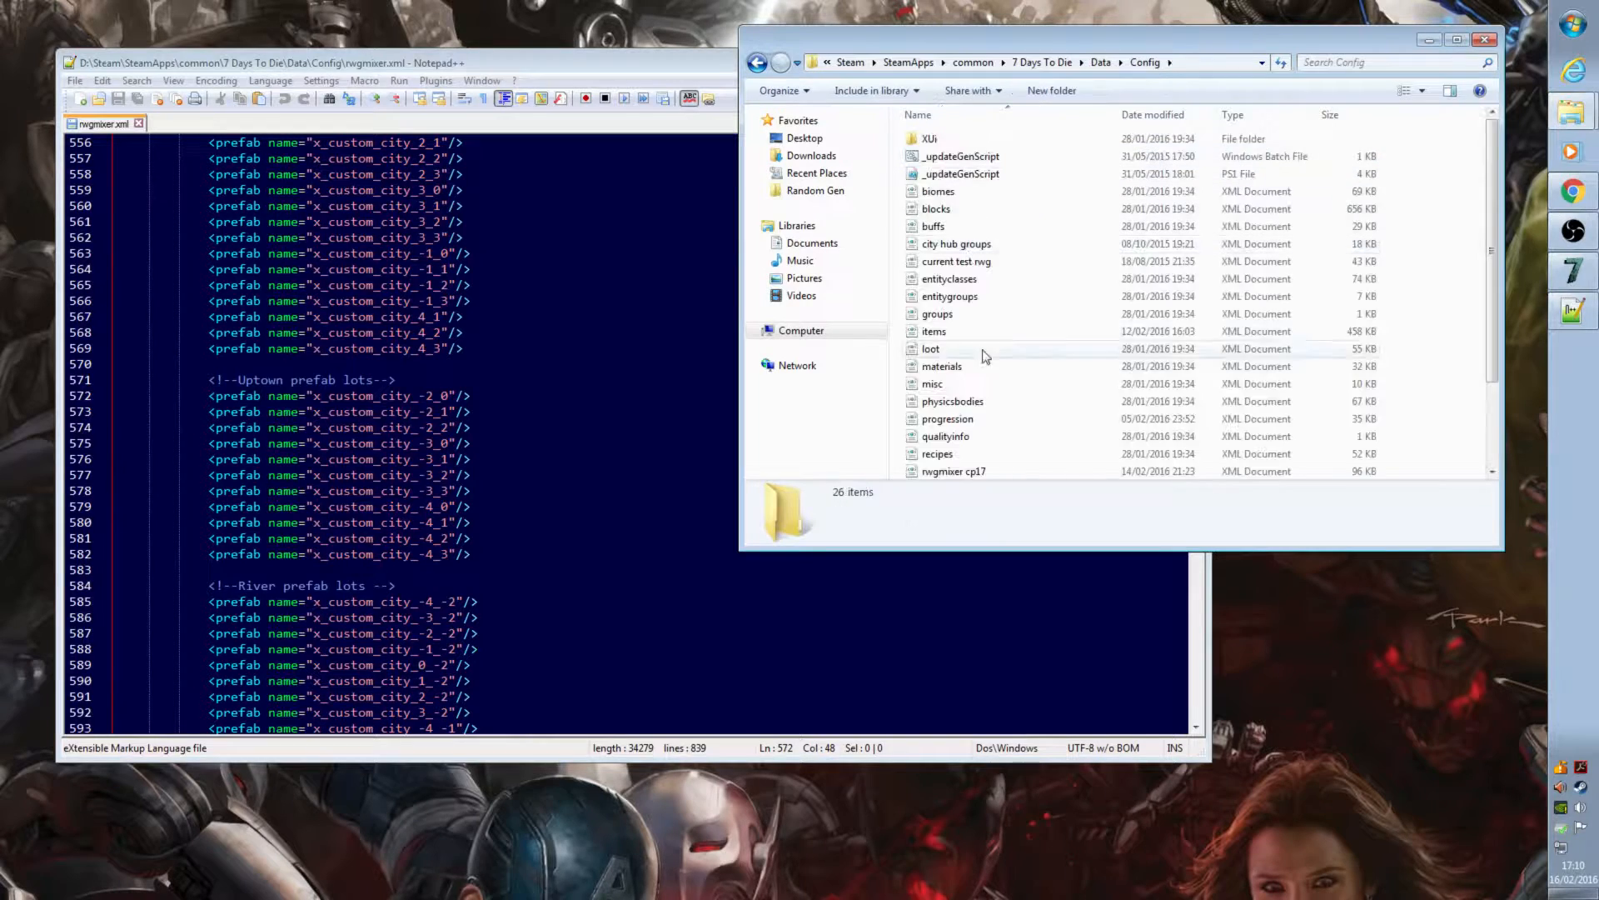
scroll(985, 356, "down", 2)
left_click(948, 382)
right_click(950, 383)
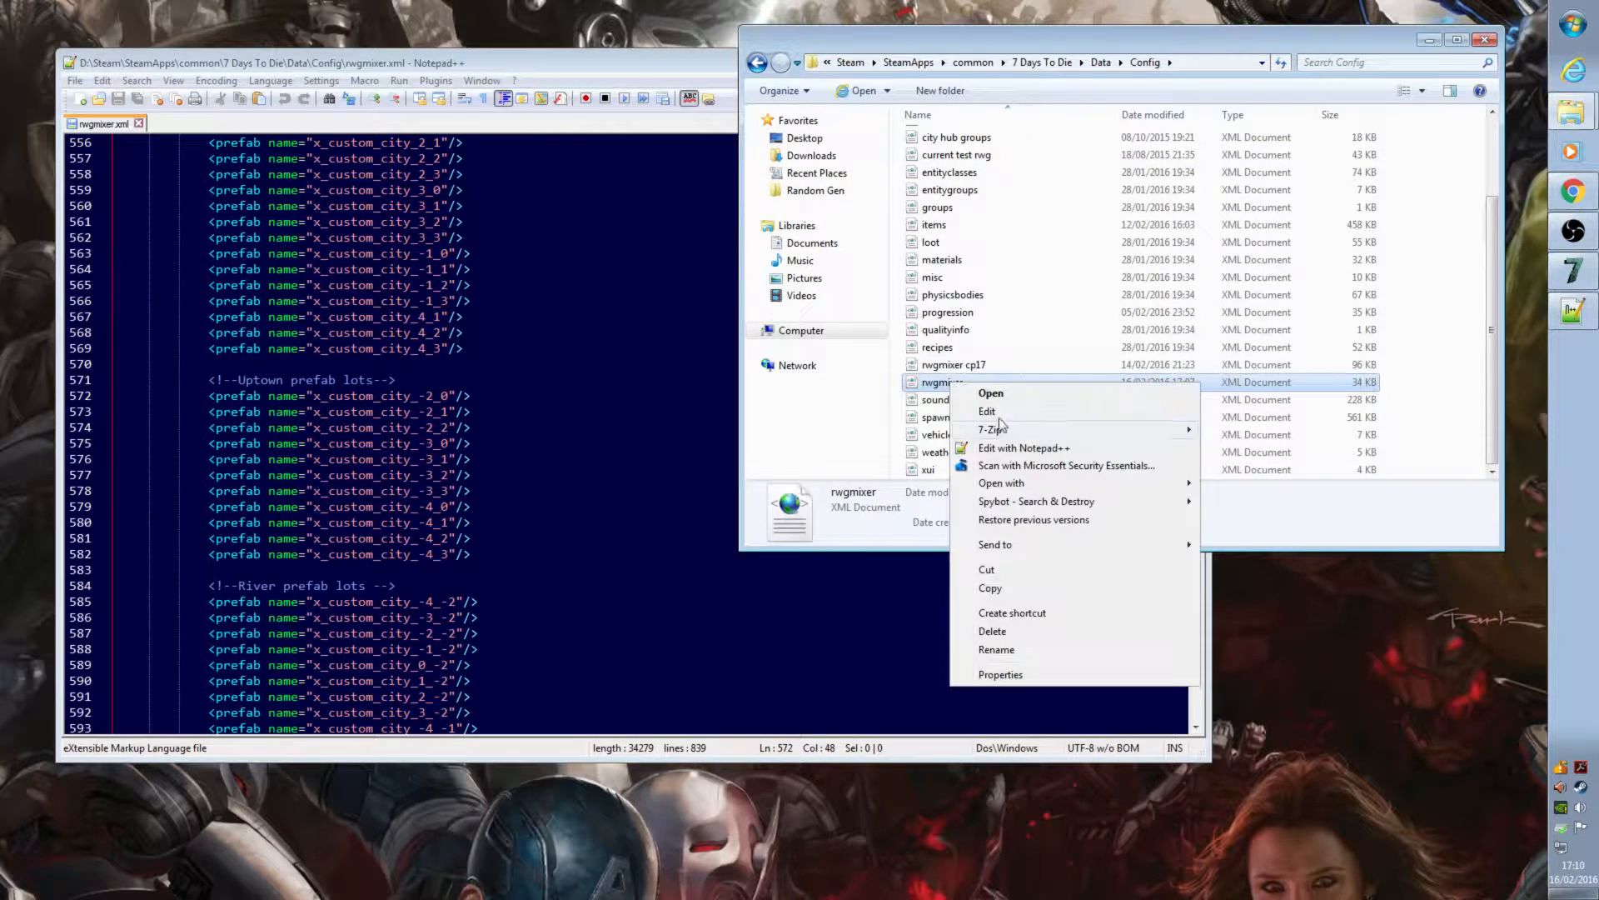
left_click(1006, 450)
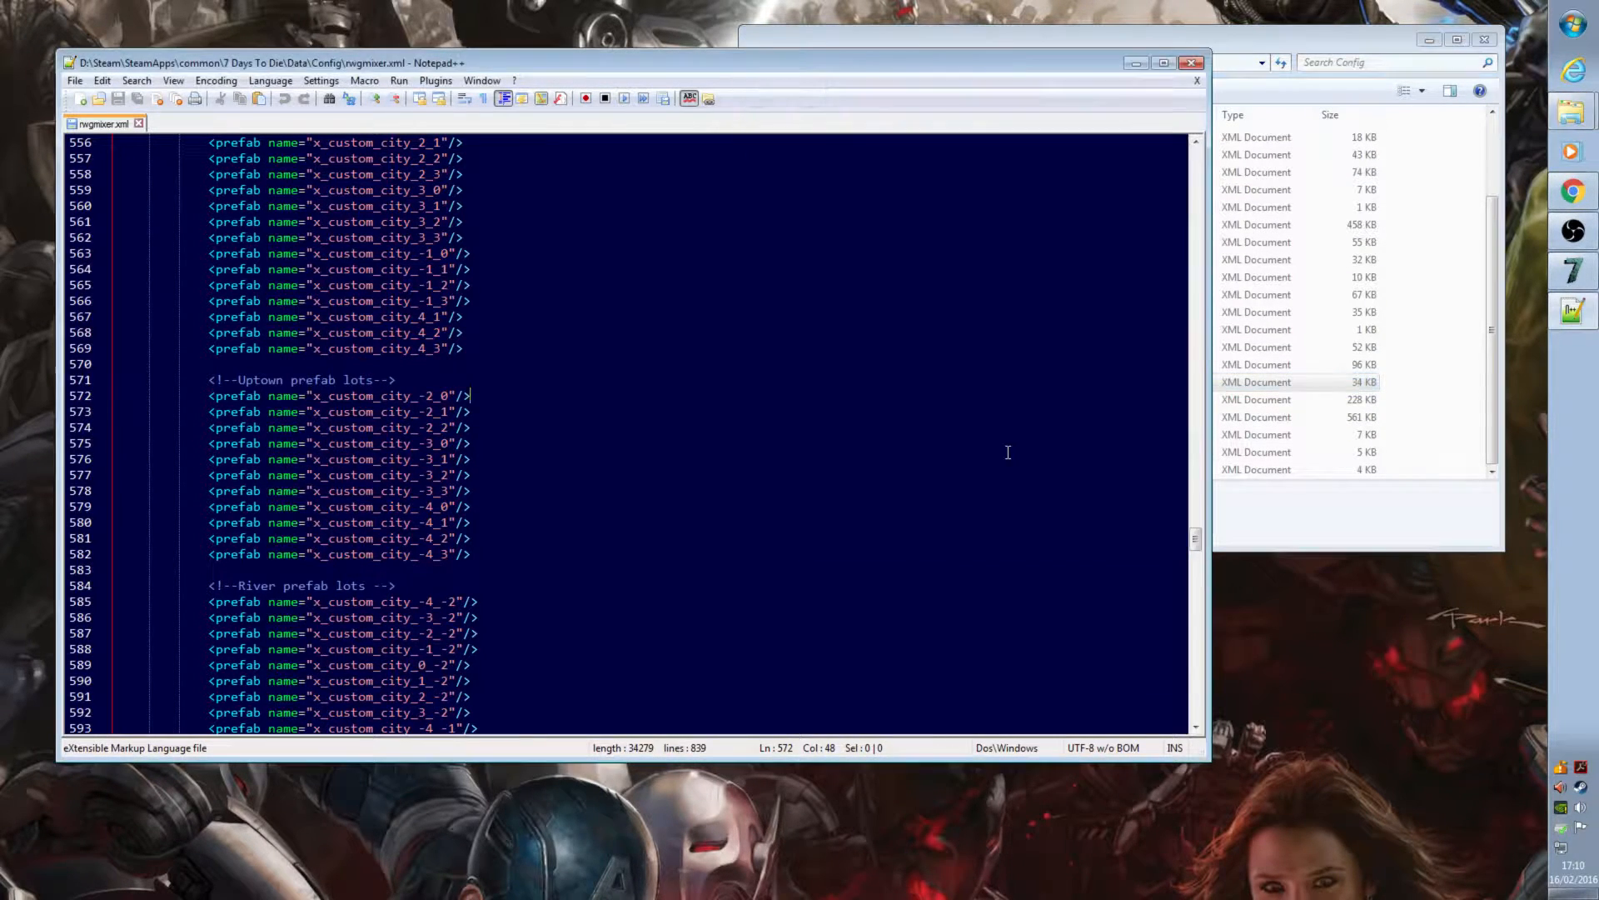
scroll(547, 358, "up", 10)
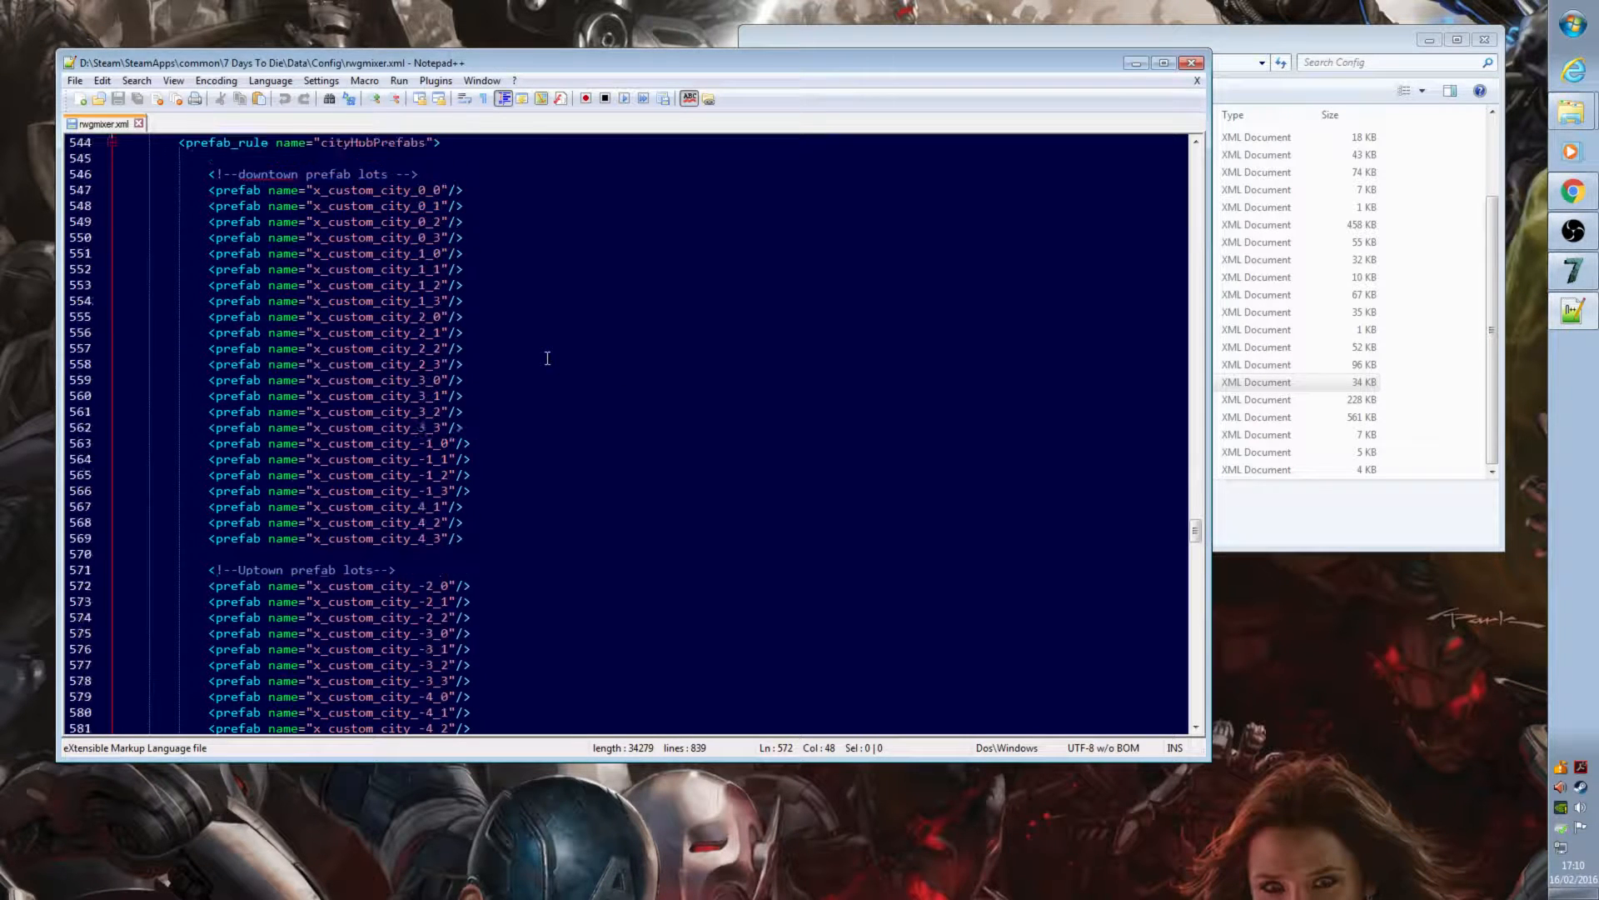
Step: Correct the grid-position comment of the x_custom_city_4_1 lot in the Downtown area to 4,1 and save rwgmixer.xml
scroll(547, 358, "down", 8)
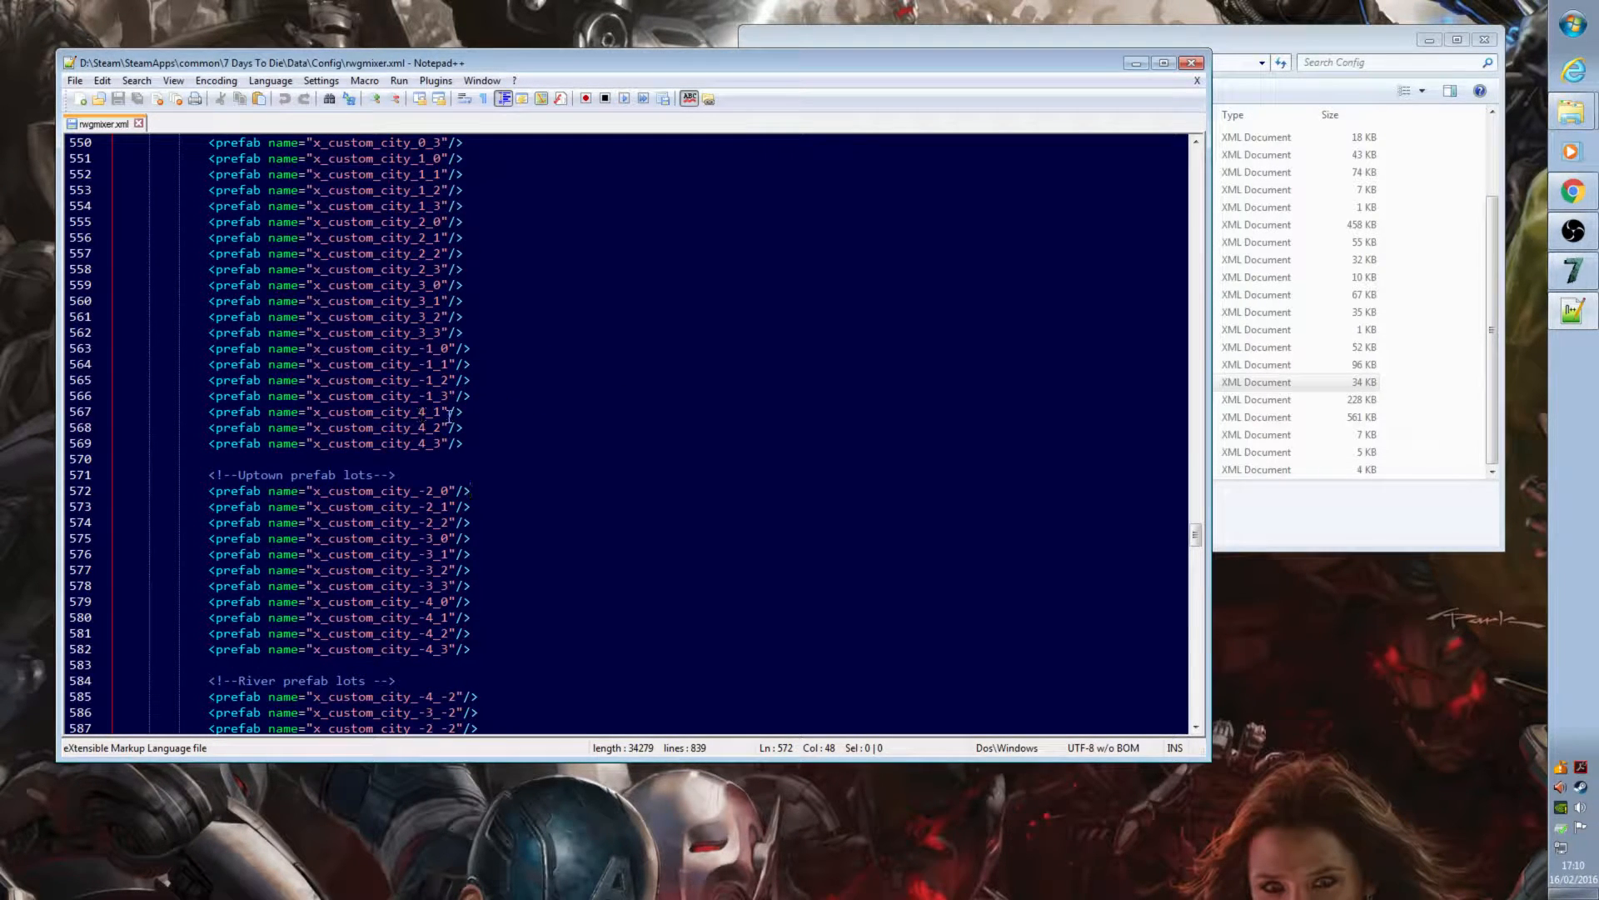
scroll(514, 384, "up", 4)
scroll(515, 384, "down", 1)
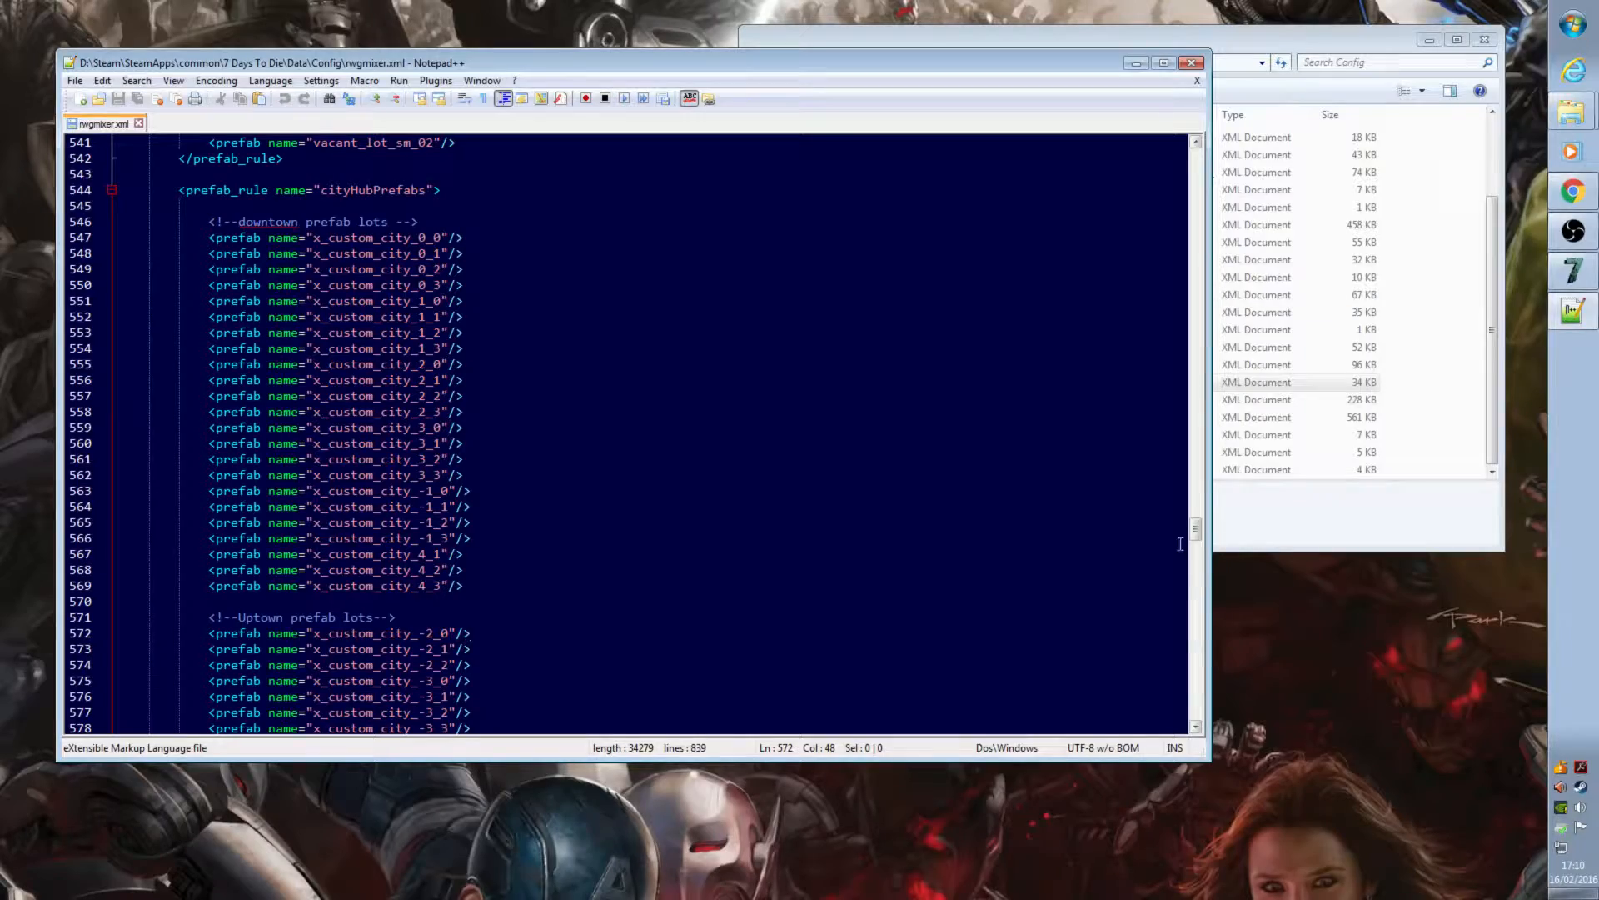
left_click_drag(1196, 530, 1194, 655)
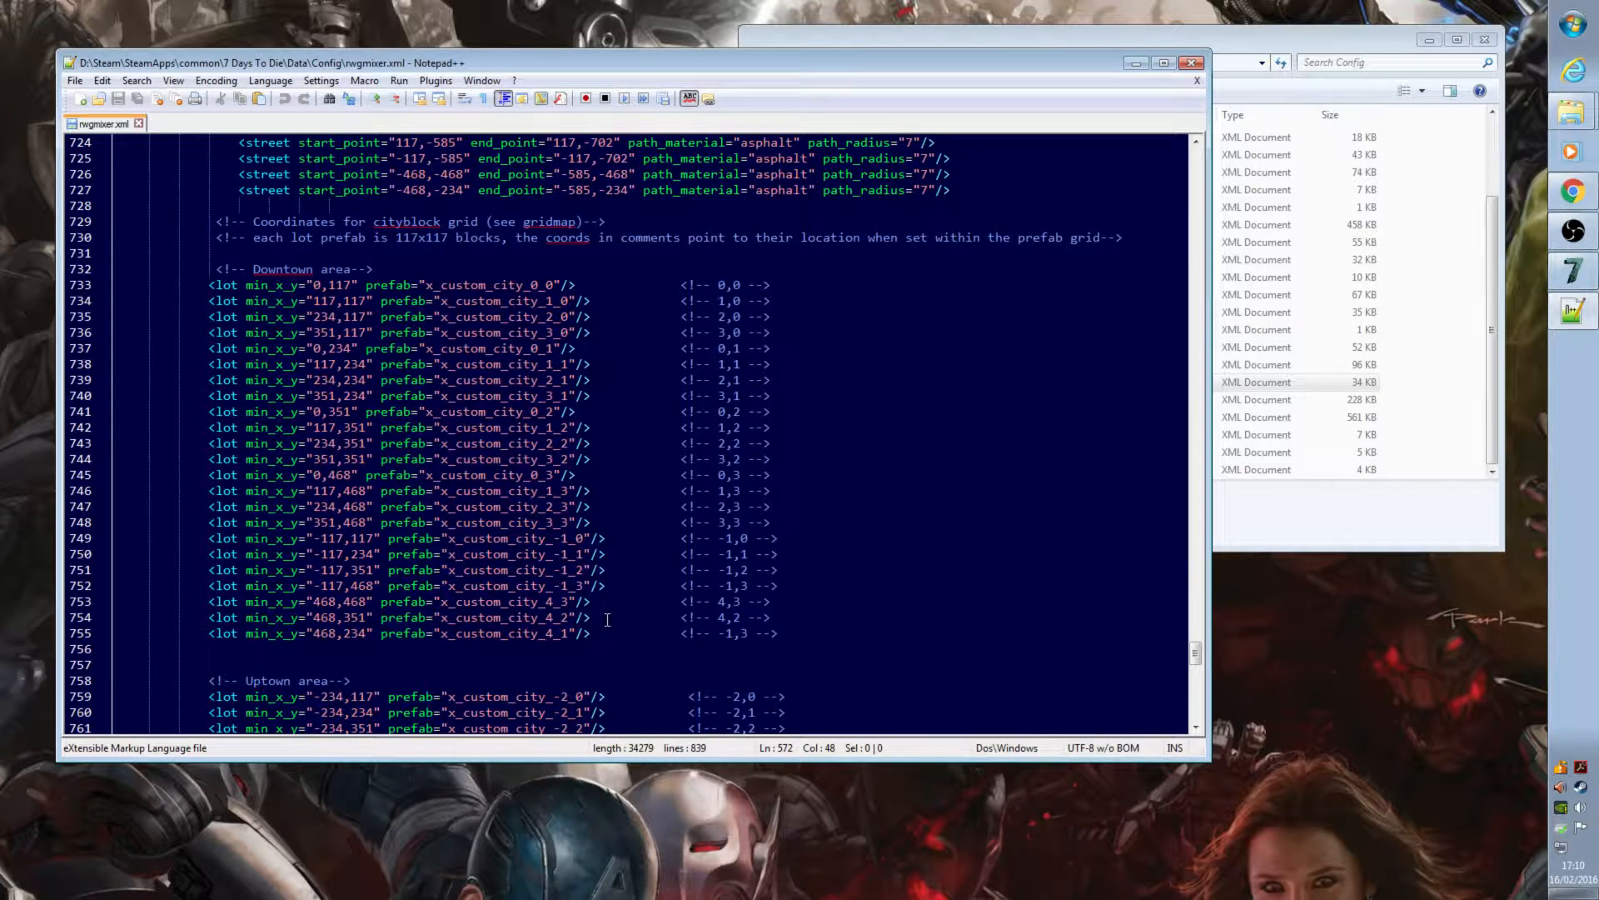
left_click(736, 632)
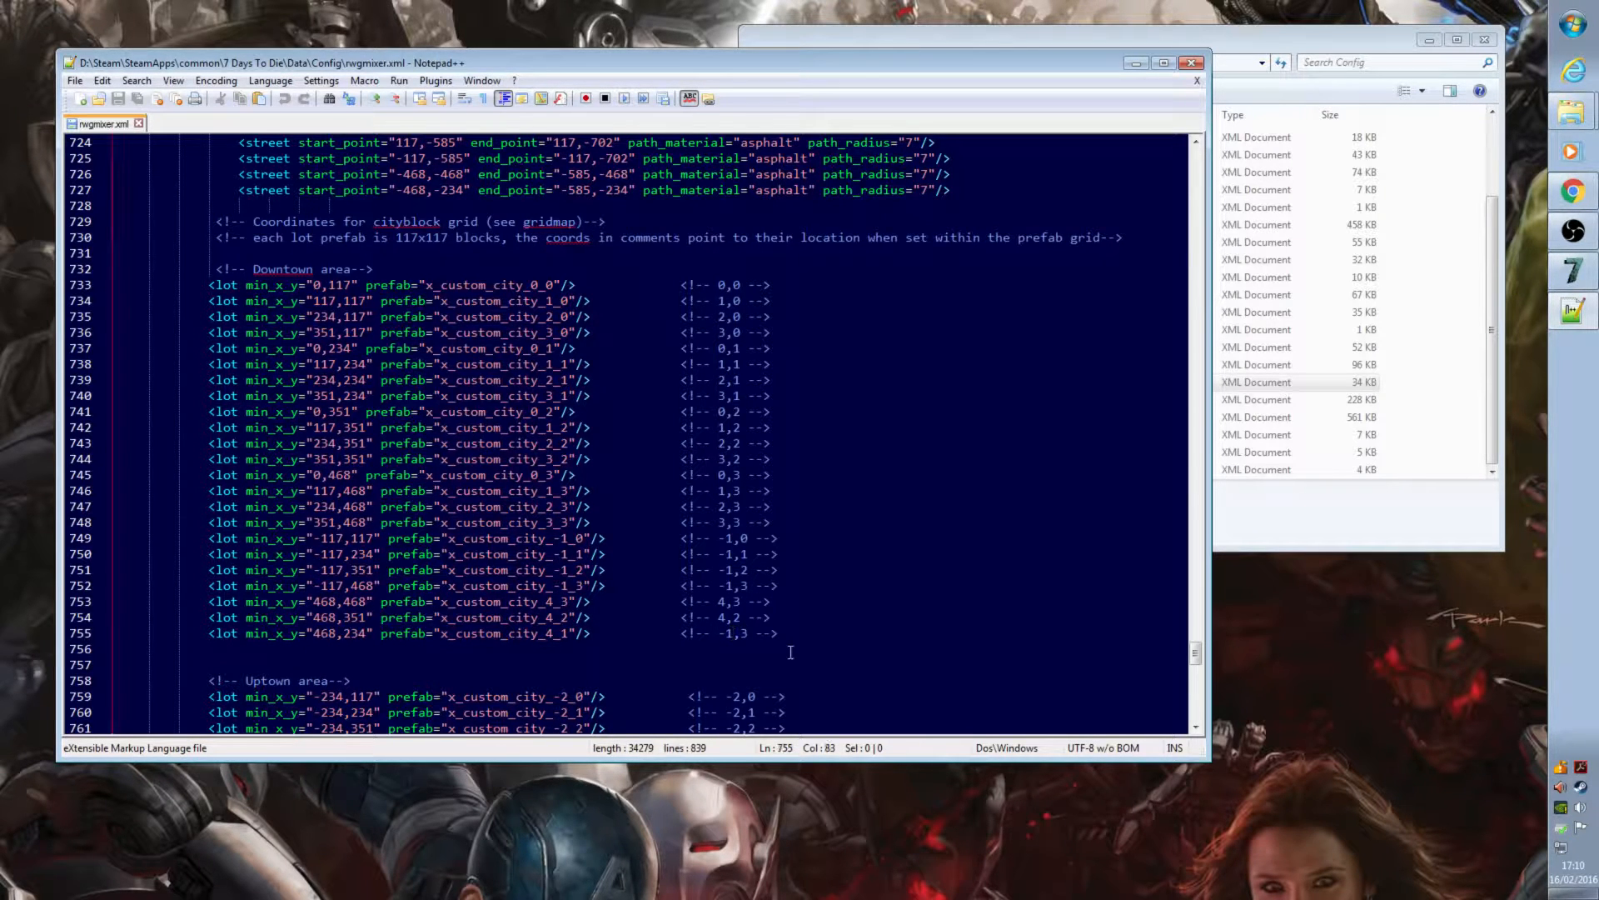
key("BackSpace")
key("BackSpace")
type("4")
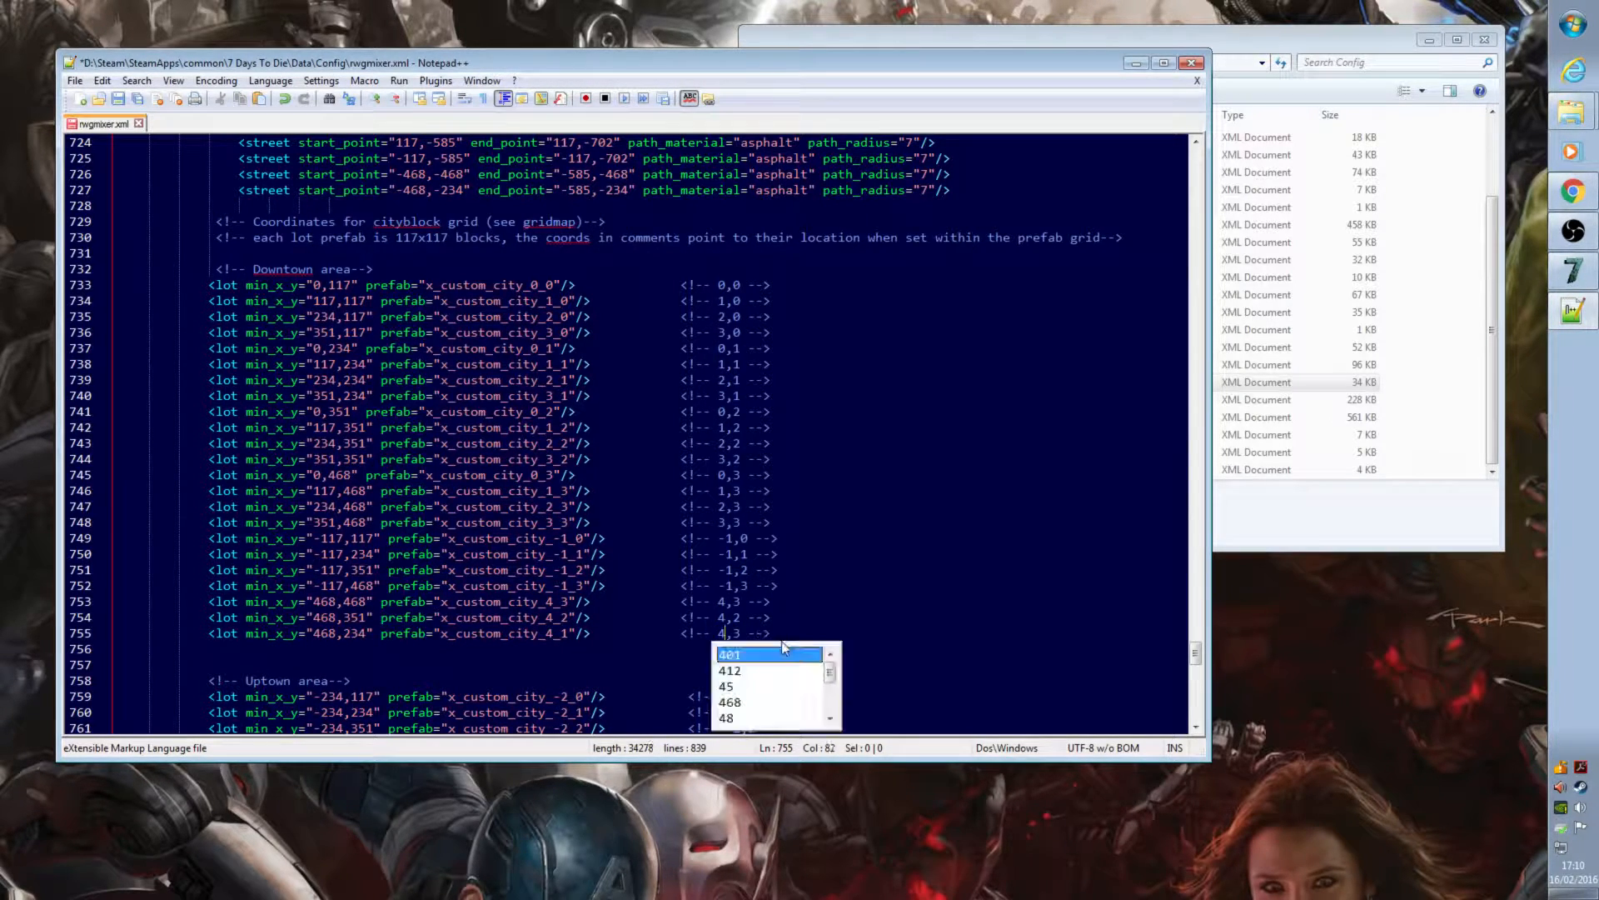
key("Right")
key("Right")
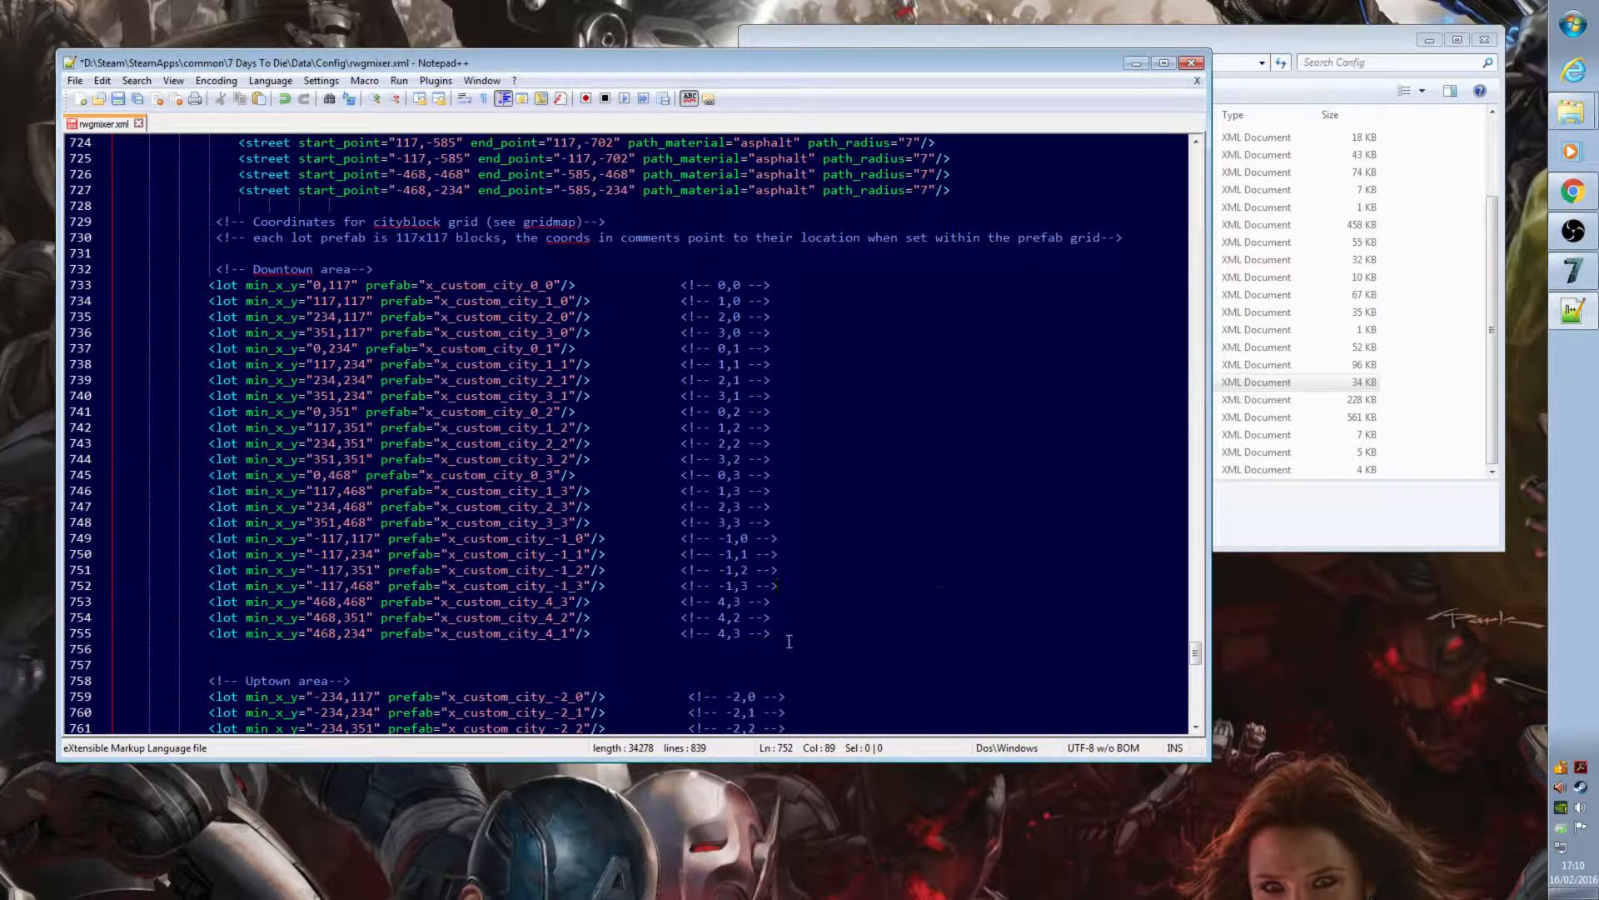
key("BackSpace")
type("1")
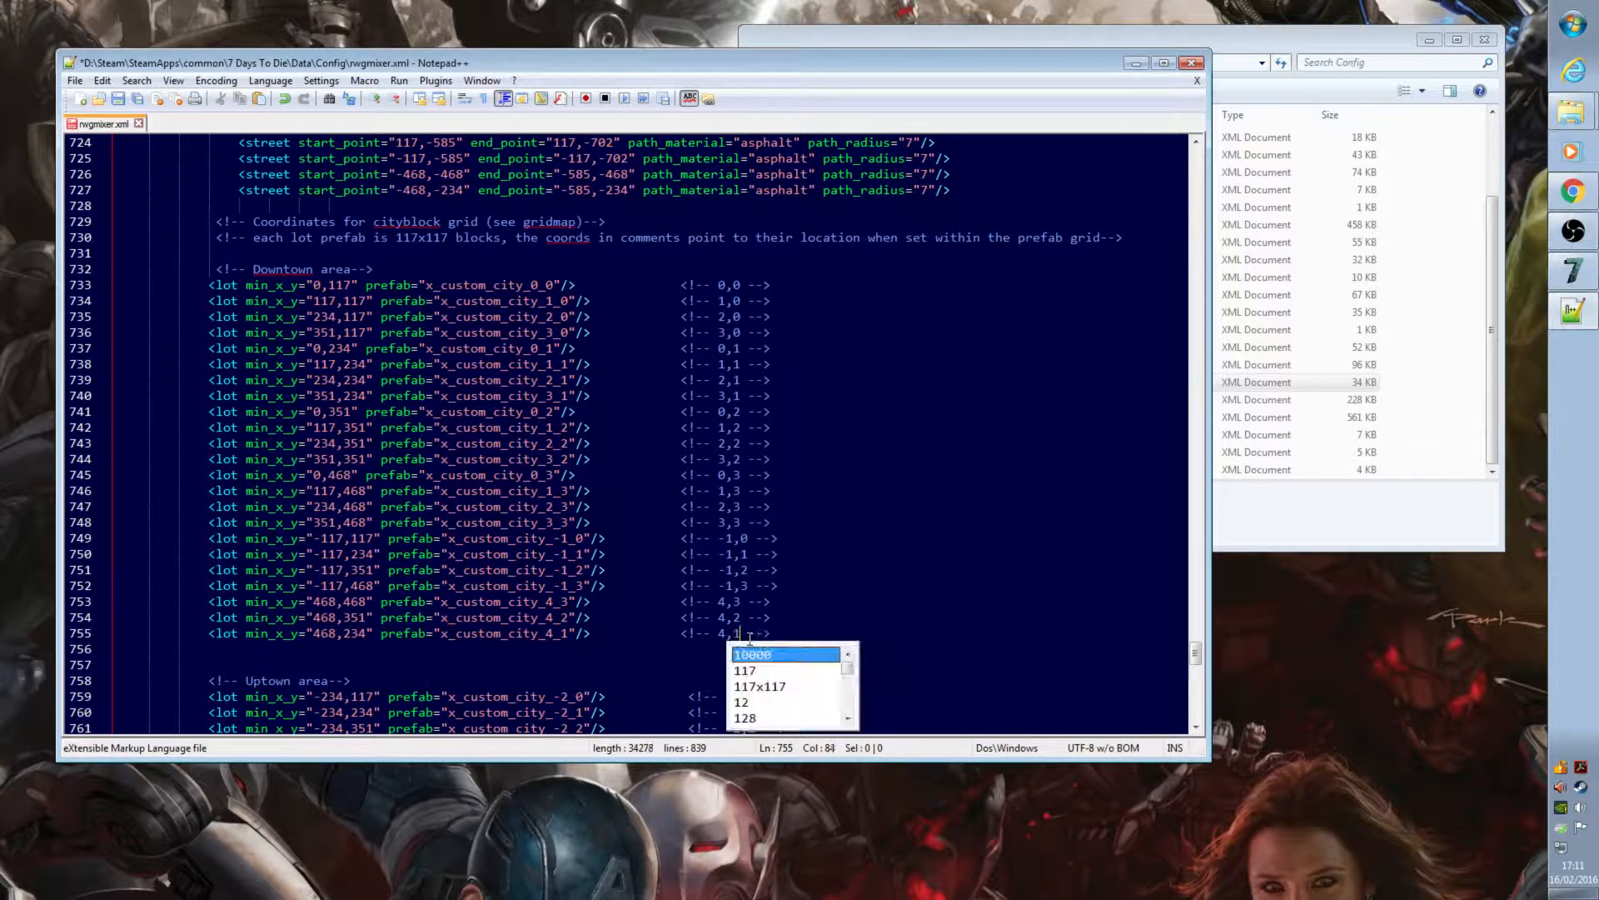
left_click(812, 581)
left_click(118, 98)
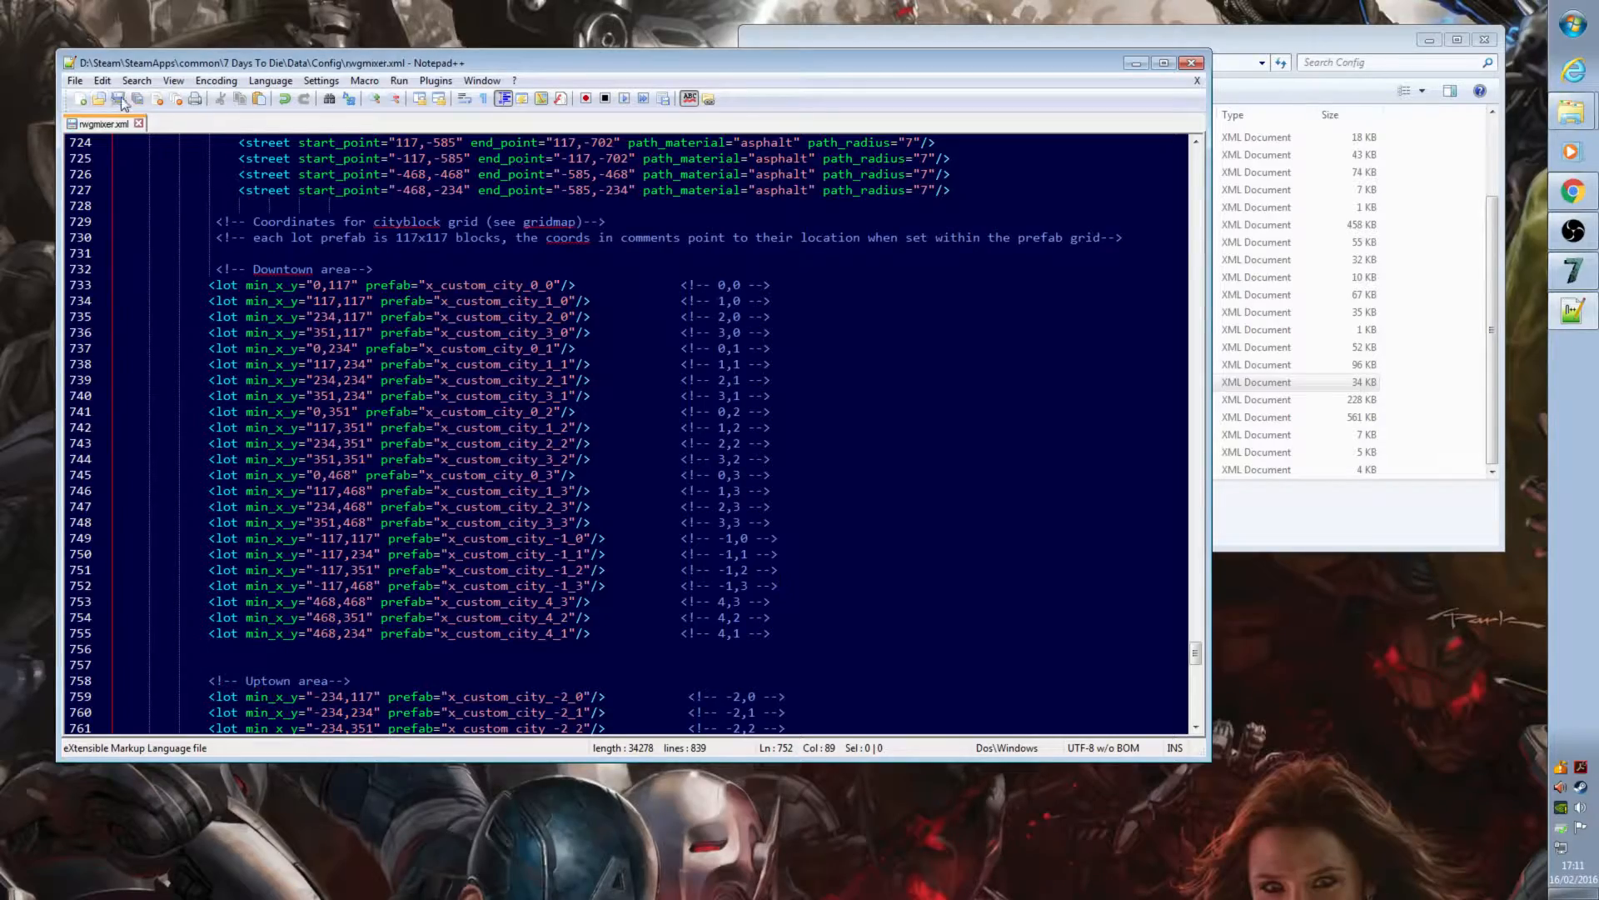
Step: Look over the hub layout's lots and streets, and search the game's Data\Prefabs folder for _4_3
scroll(727, 413, "down", 6)
scroll(724, 408, "down", 18)
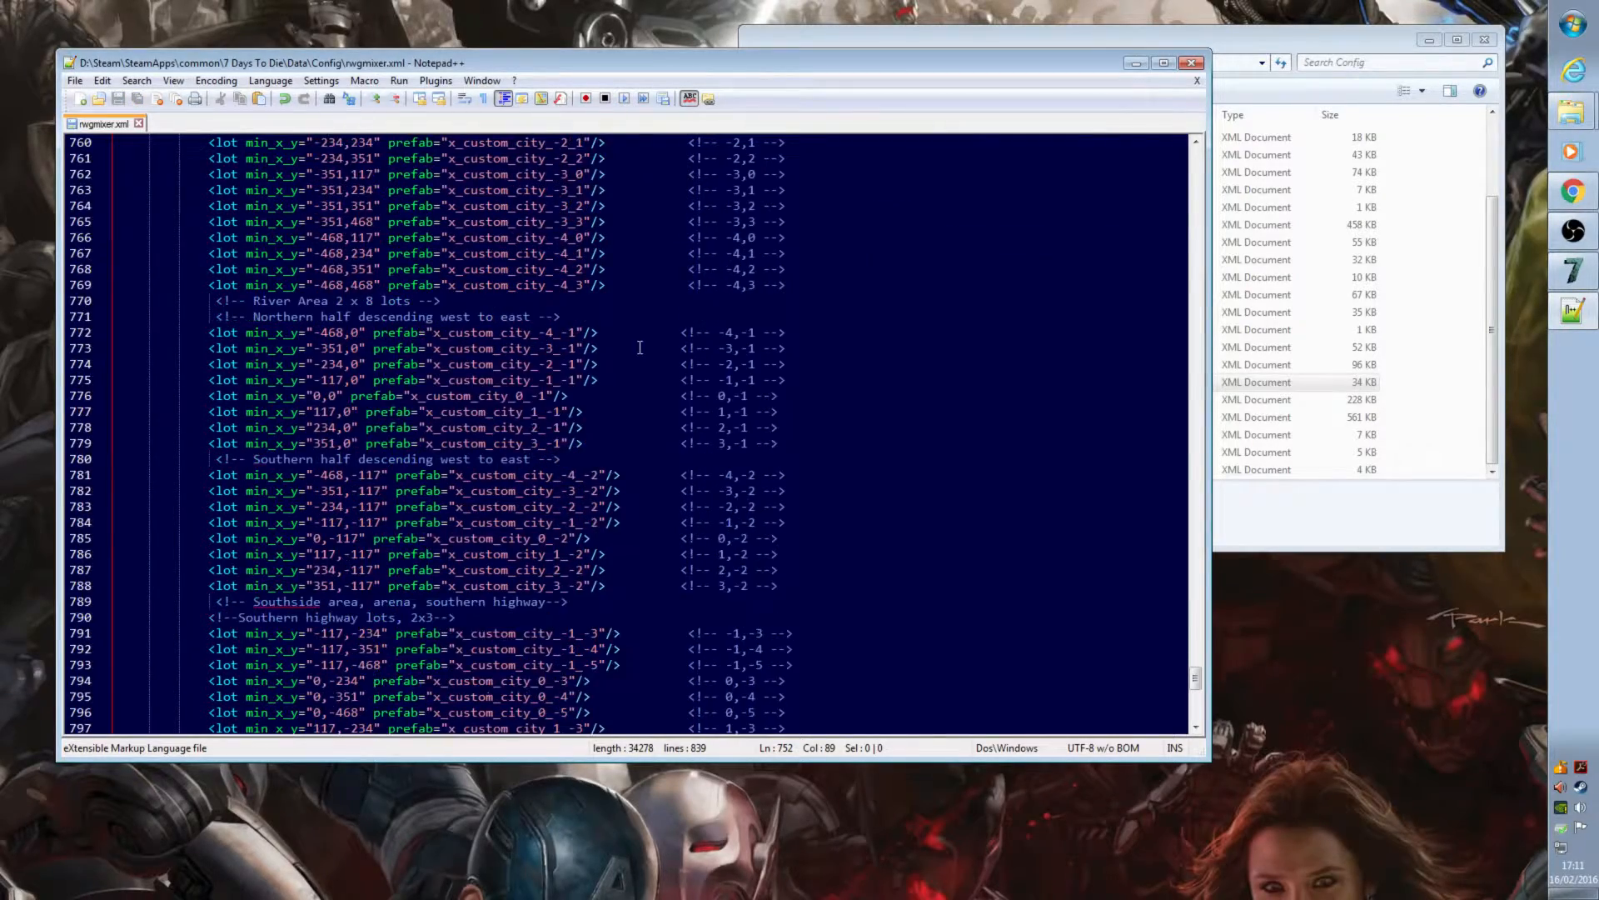
scroll(900, 402, "up", 20)
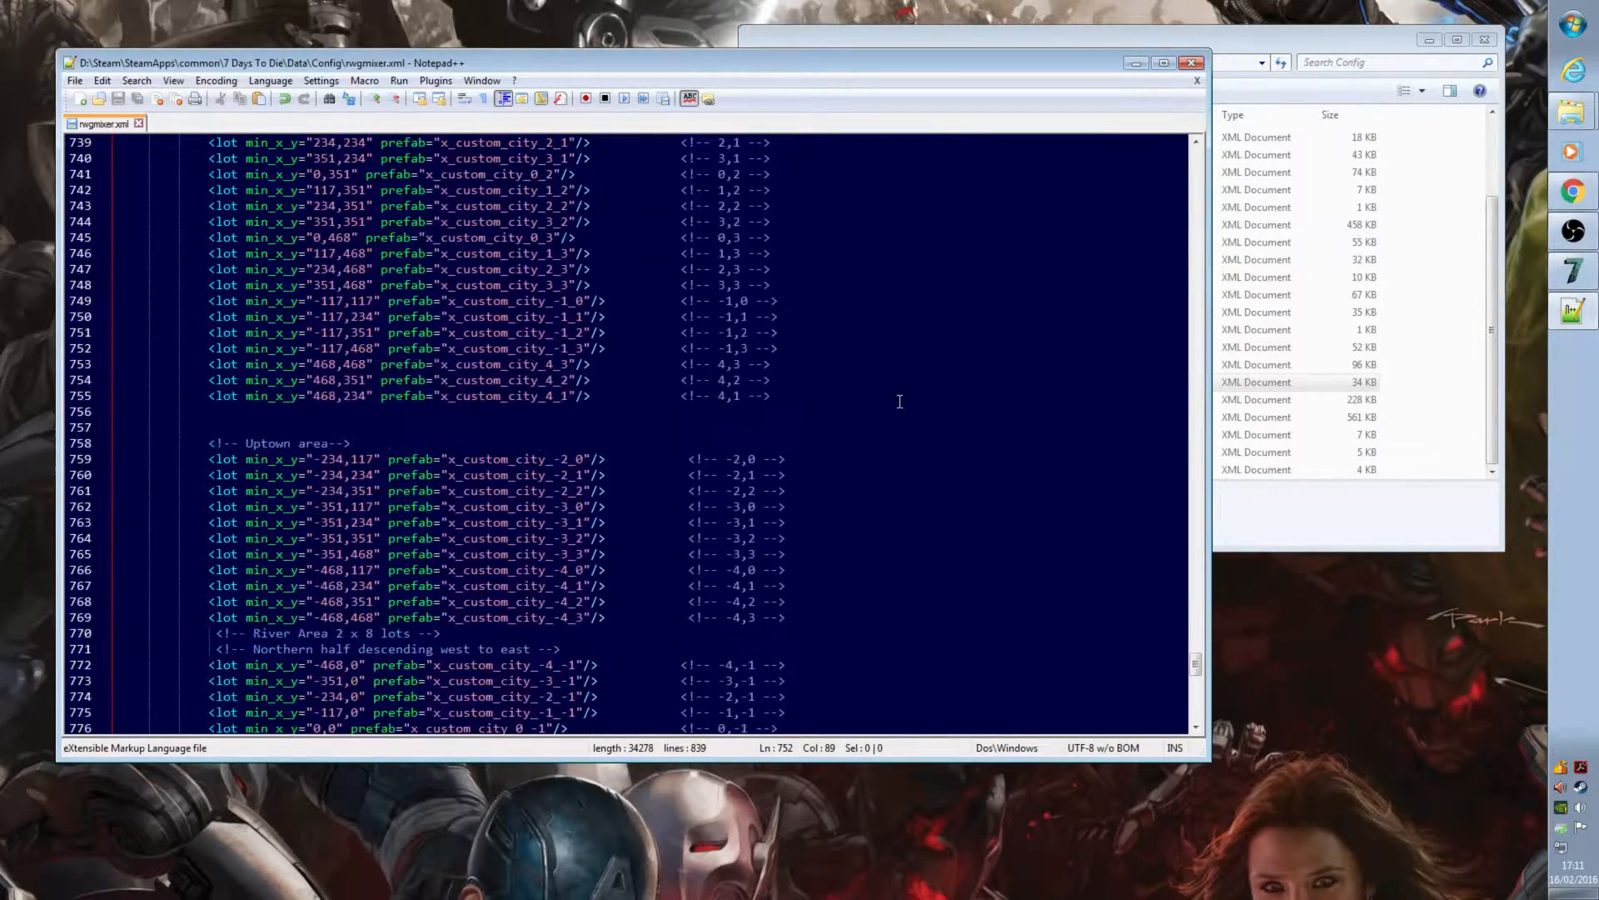
scroll(899, 402, "up", 12)
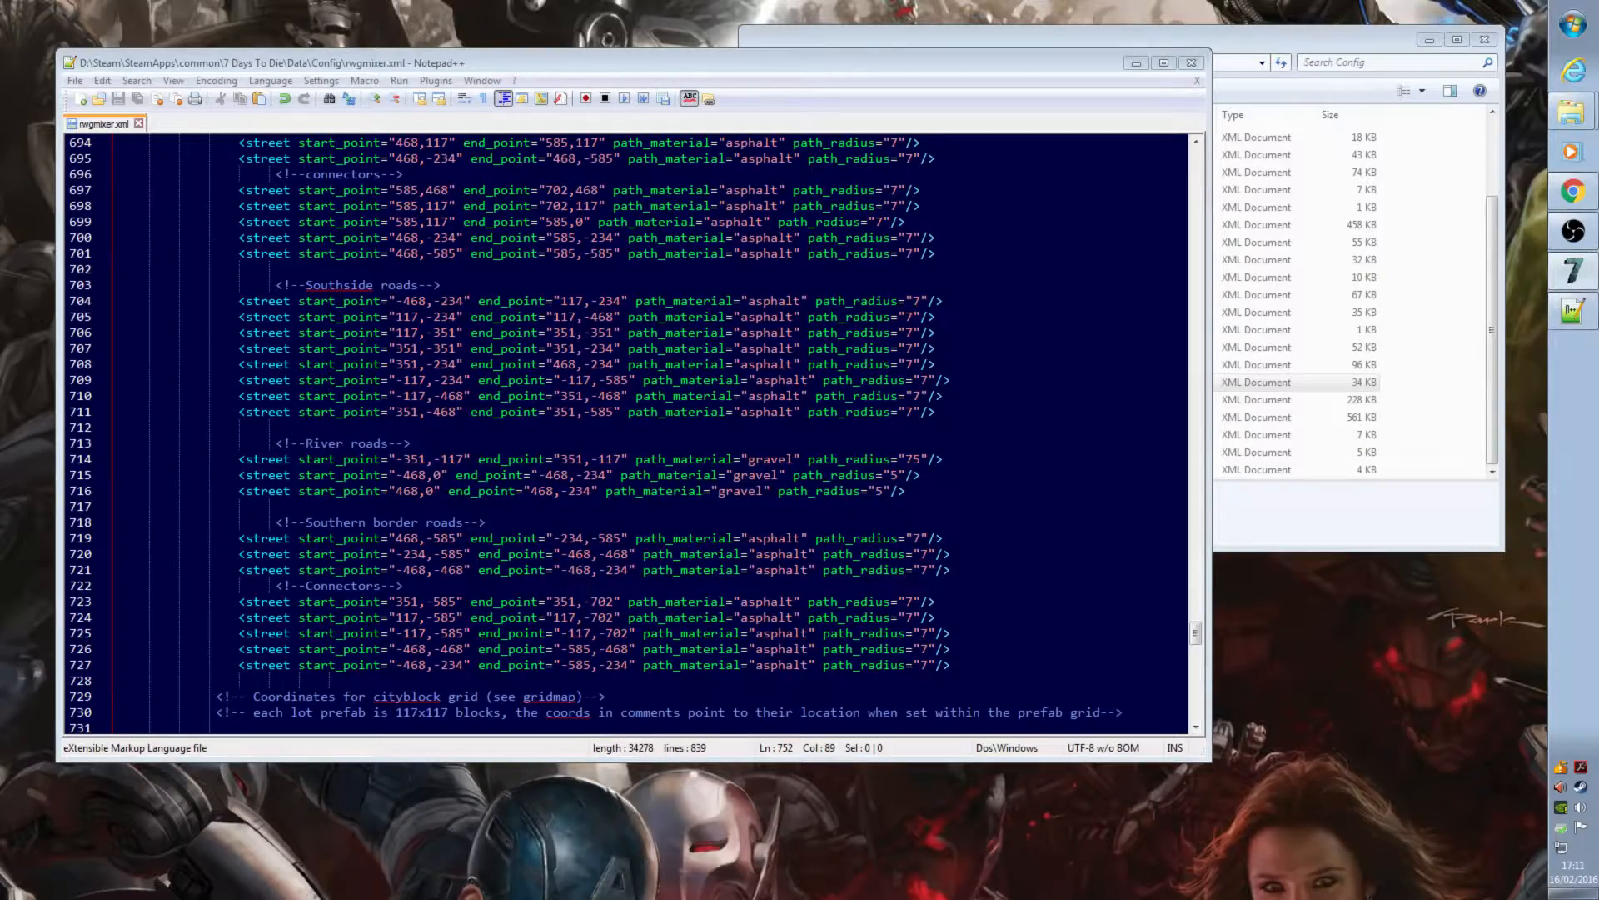
left_click_drag(671, 63, 728, 104)
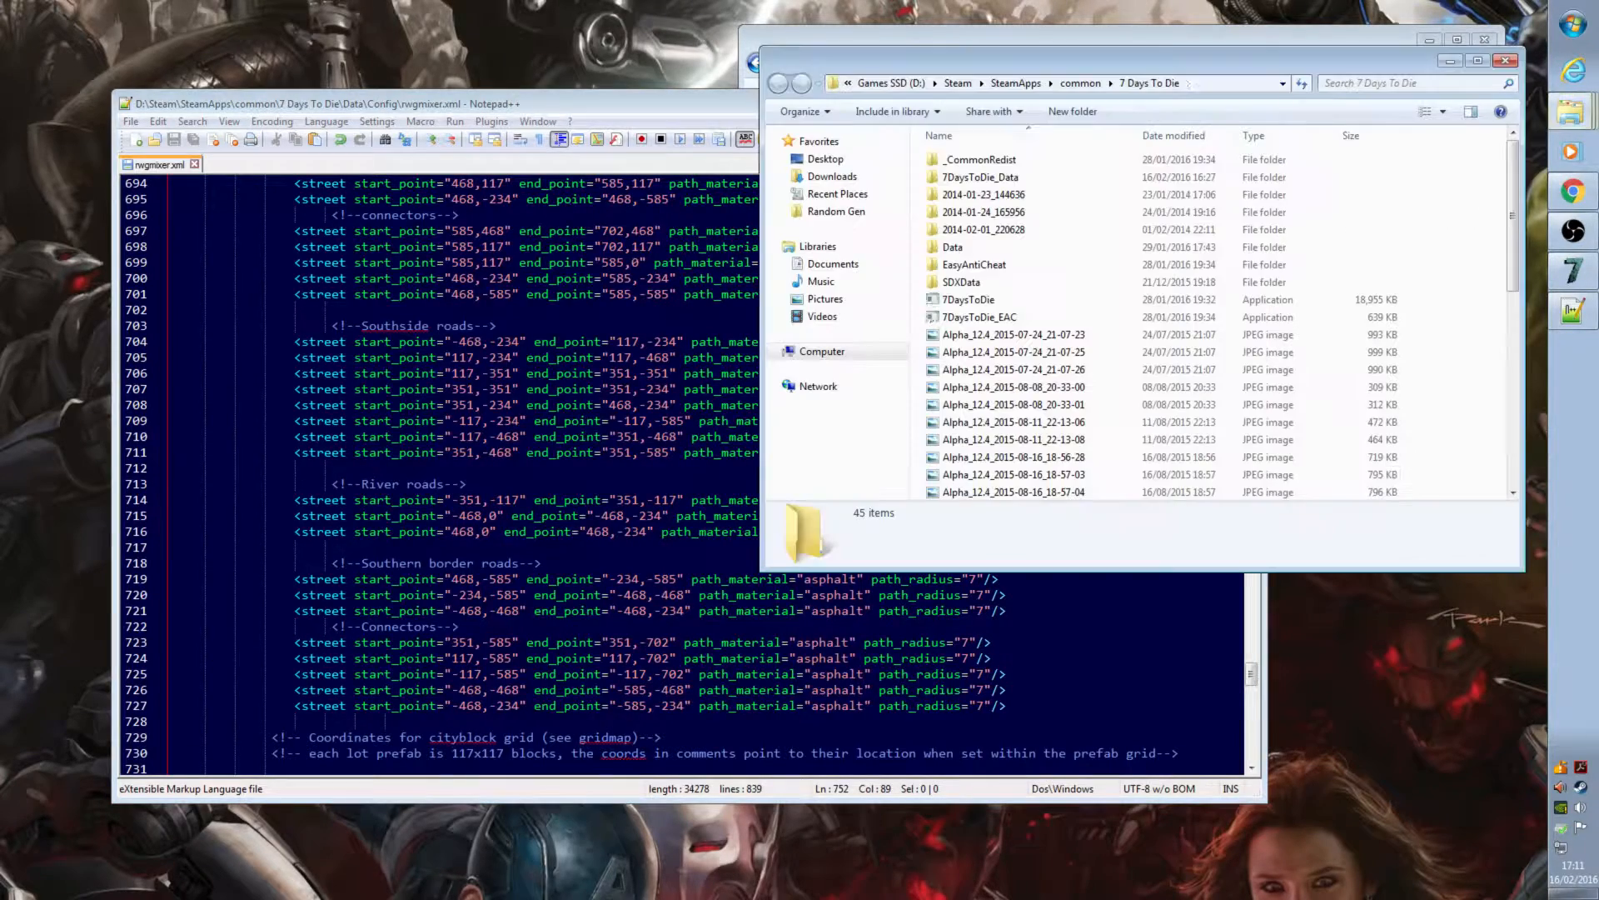
double_click(972, 245)
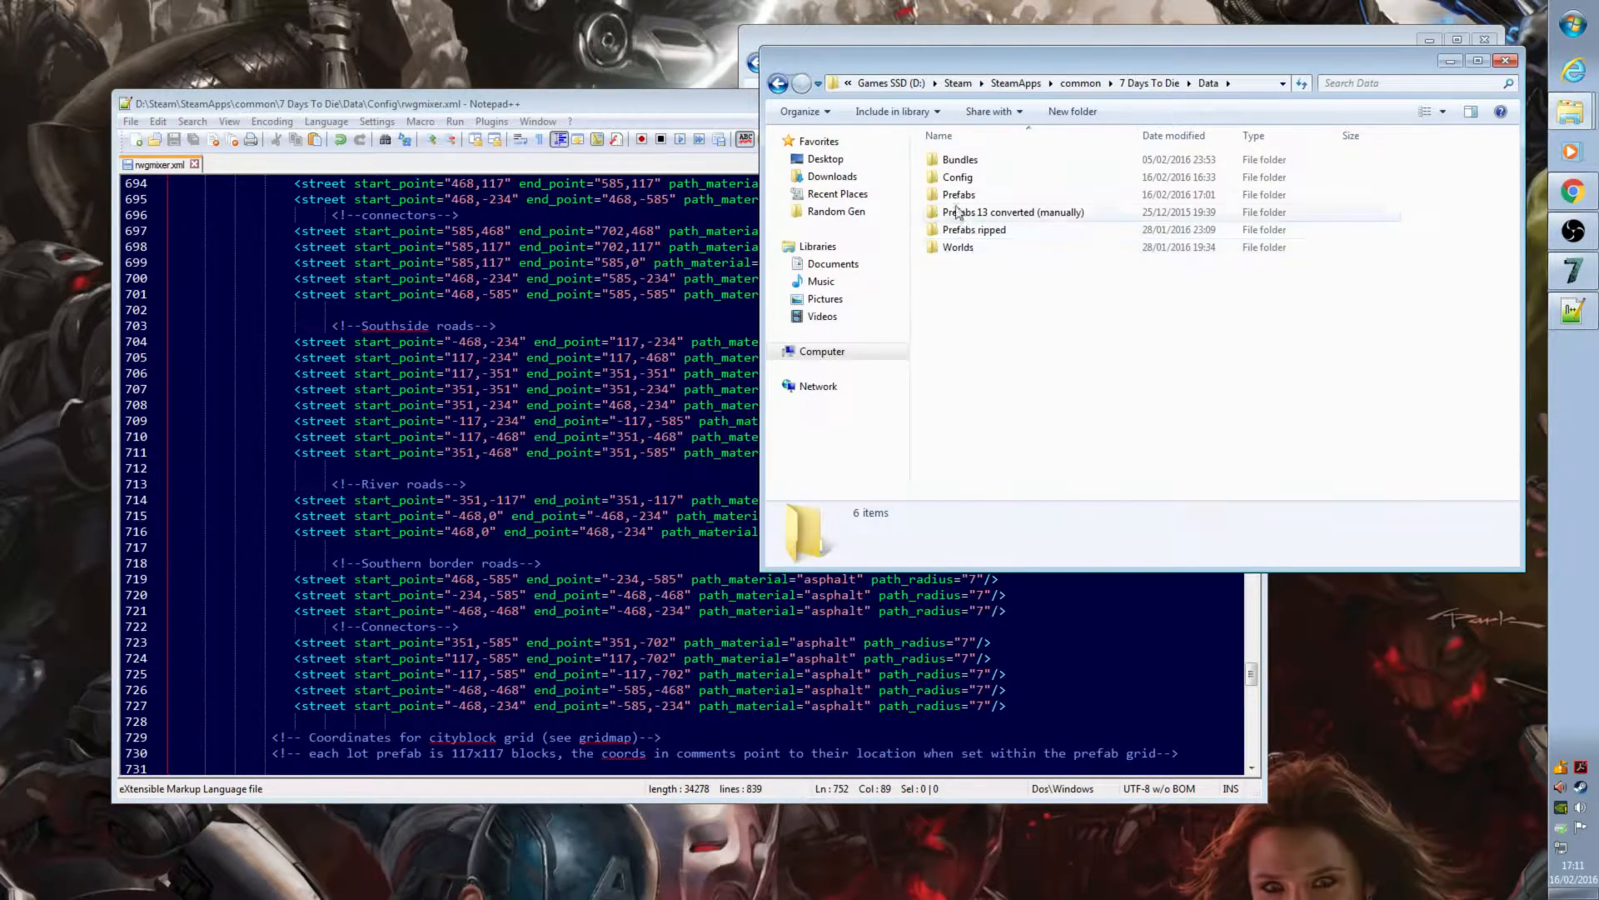
double_click(971, 195)
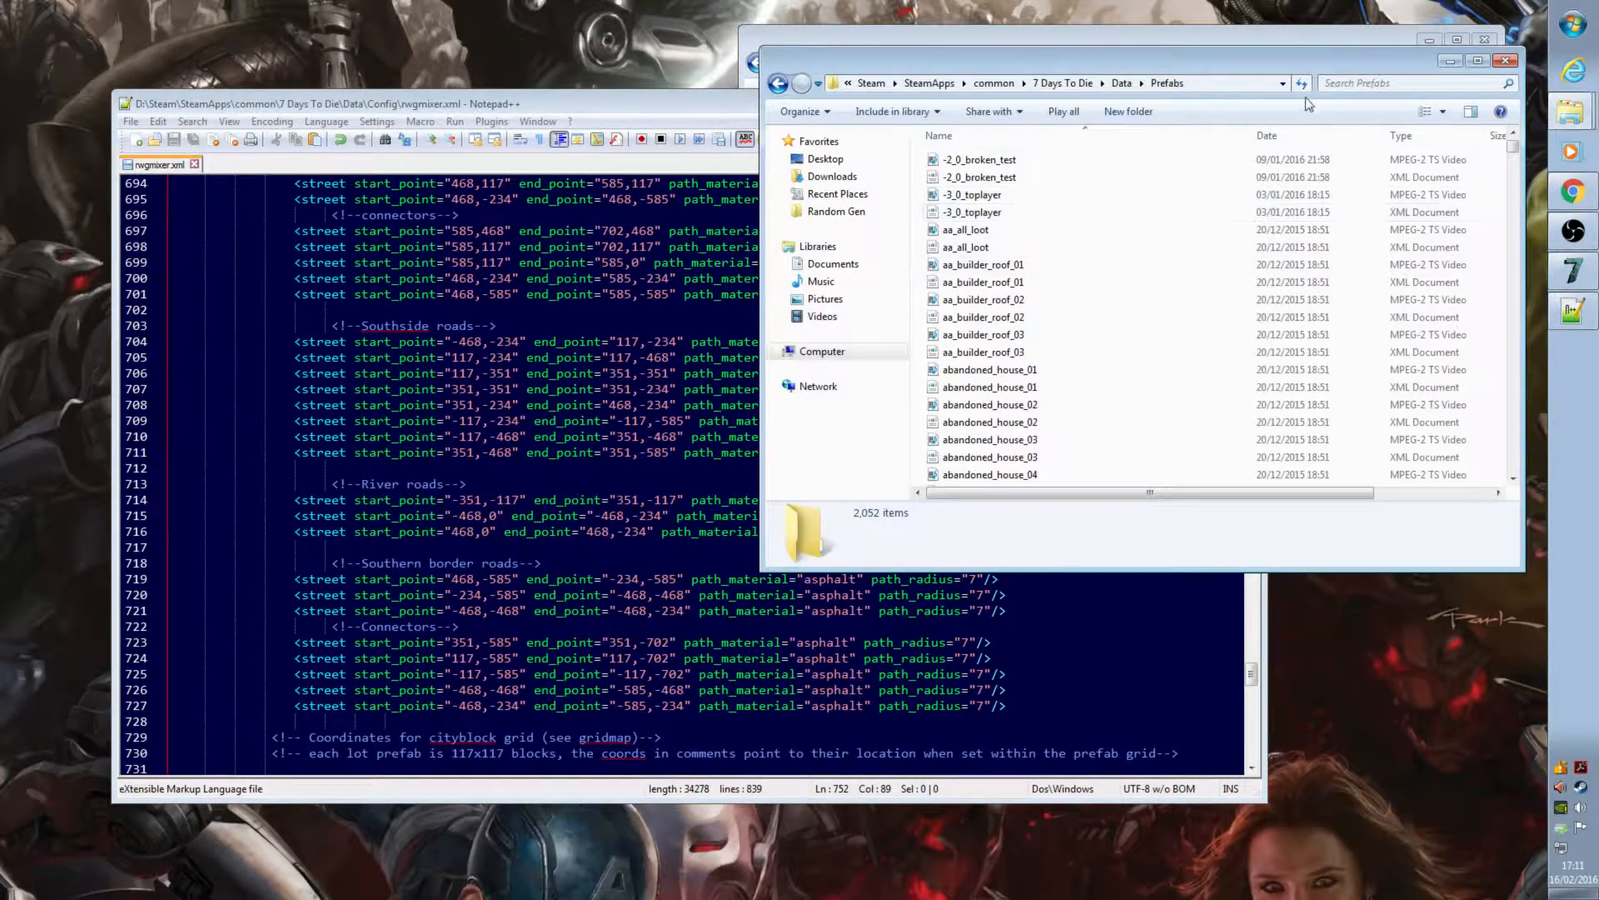
left_click(1360, 81)
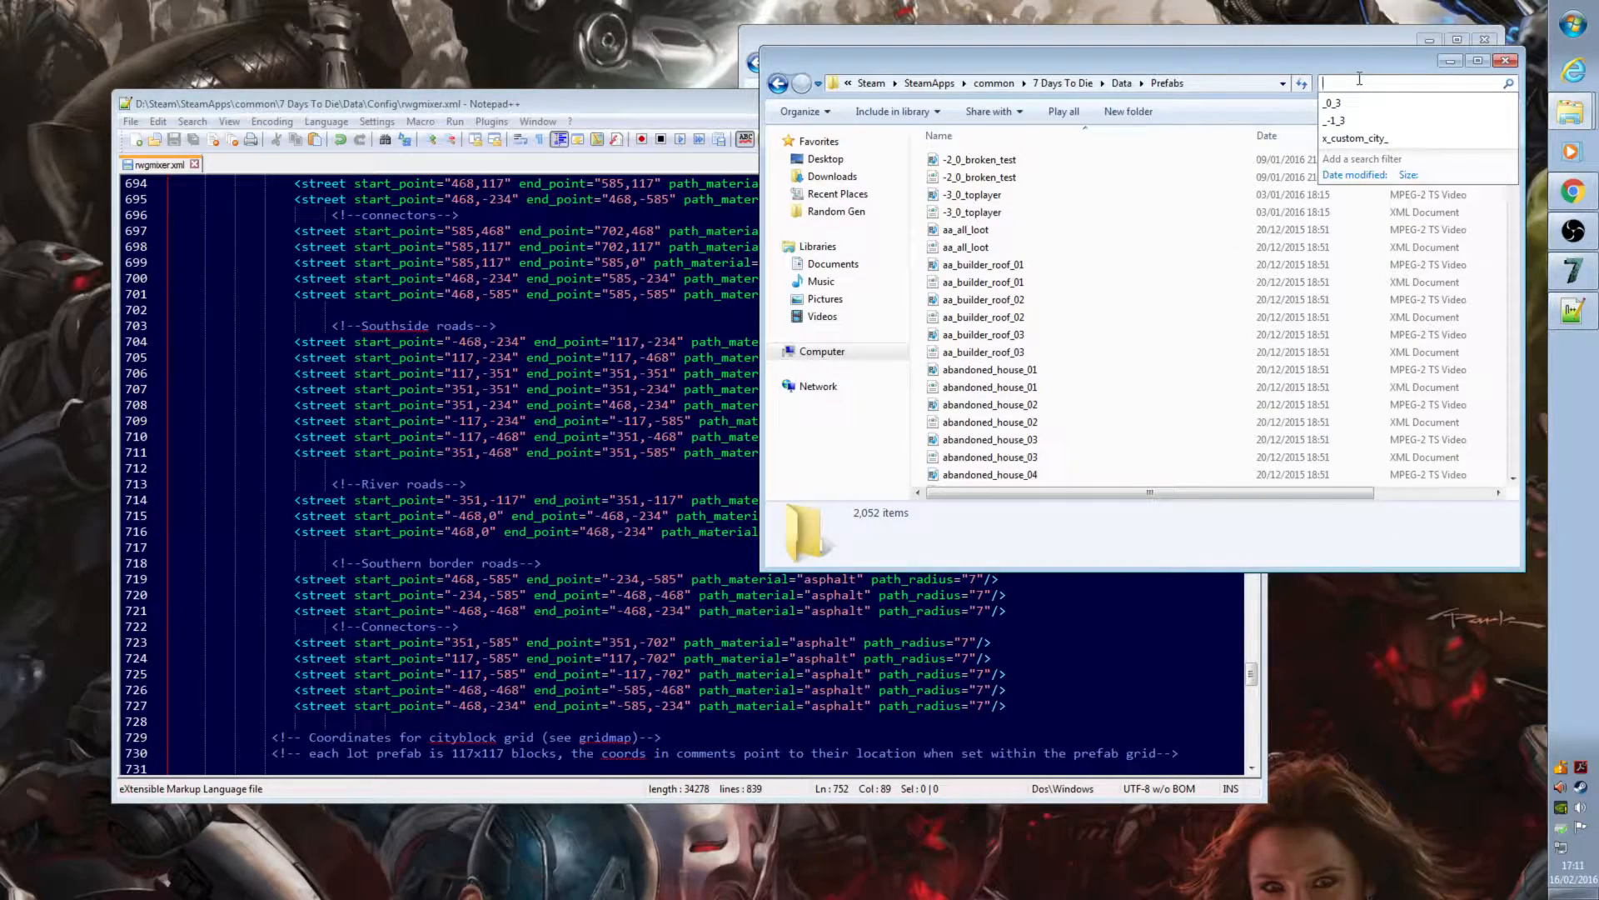
type("_4_")
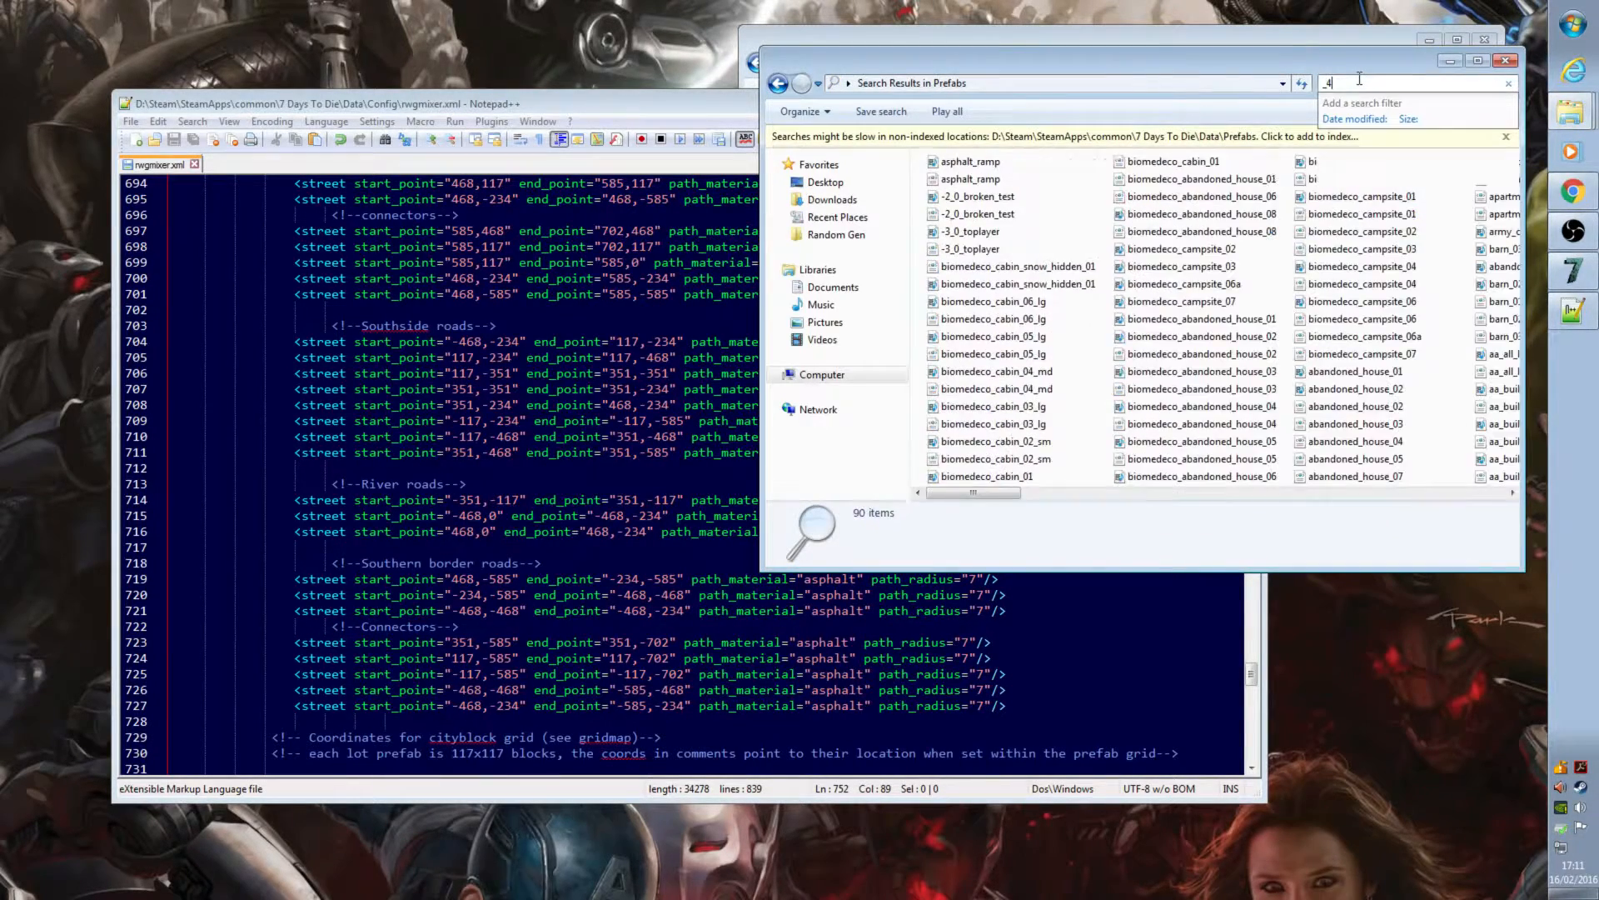
type("3")
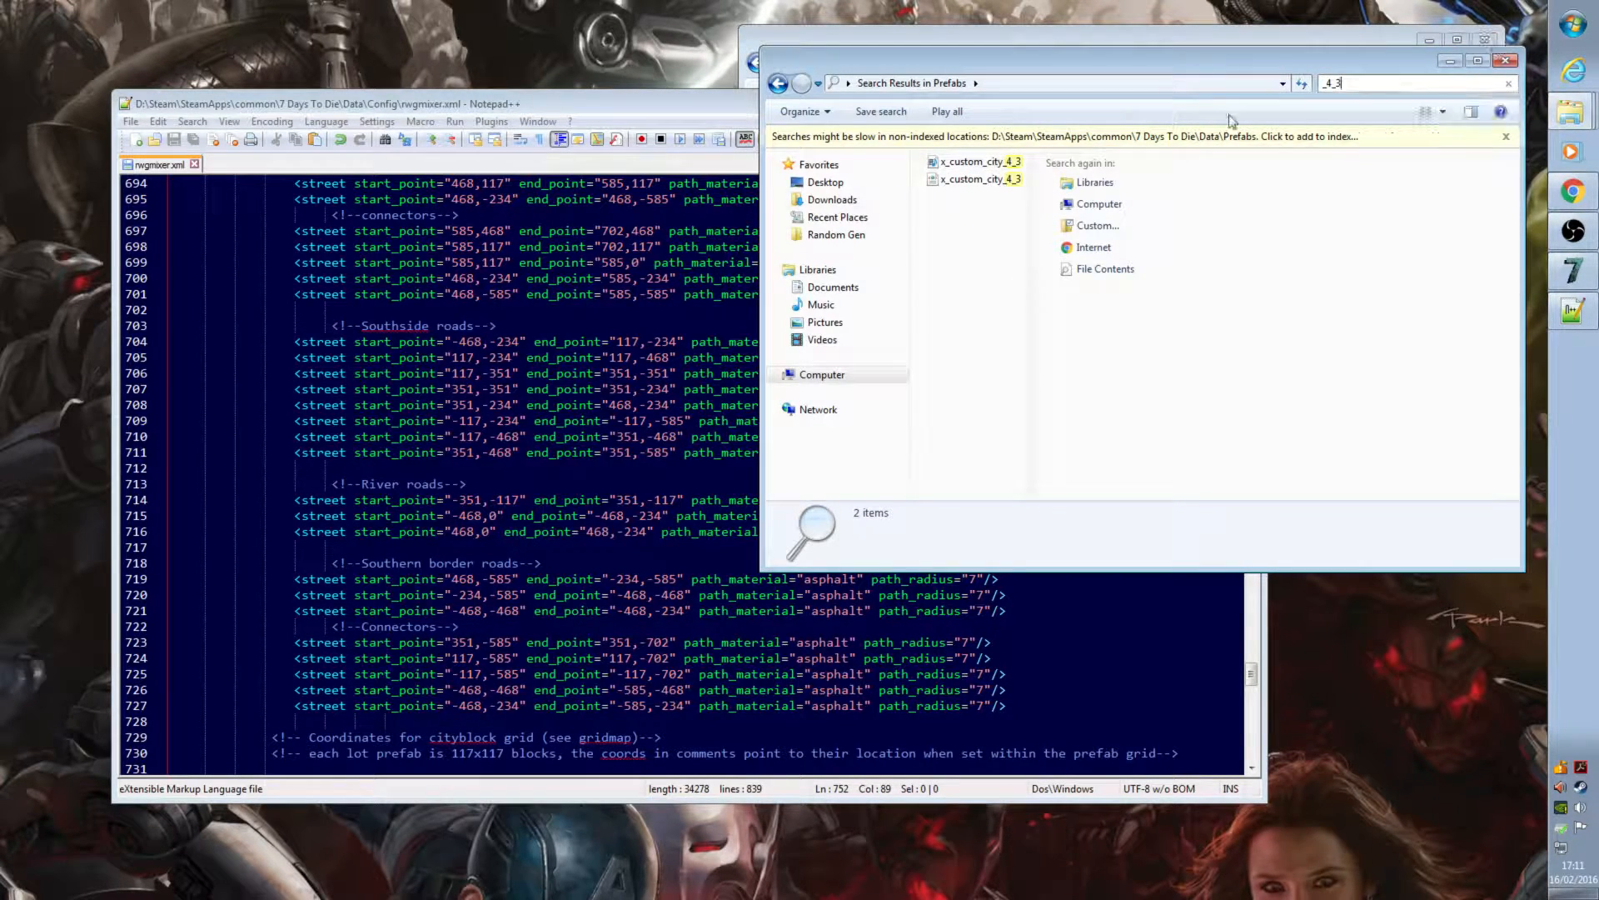
Step: Review the x_custom_city_4_1 to 4_3 lot entries in rwgmixer.xml and compare them with the cityHubPrefabs list
left_click(592, 423)
scroll(616, 417, "down", 14)
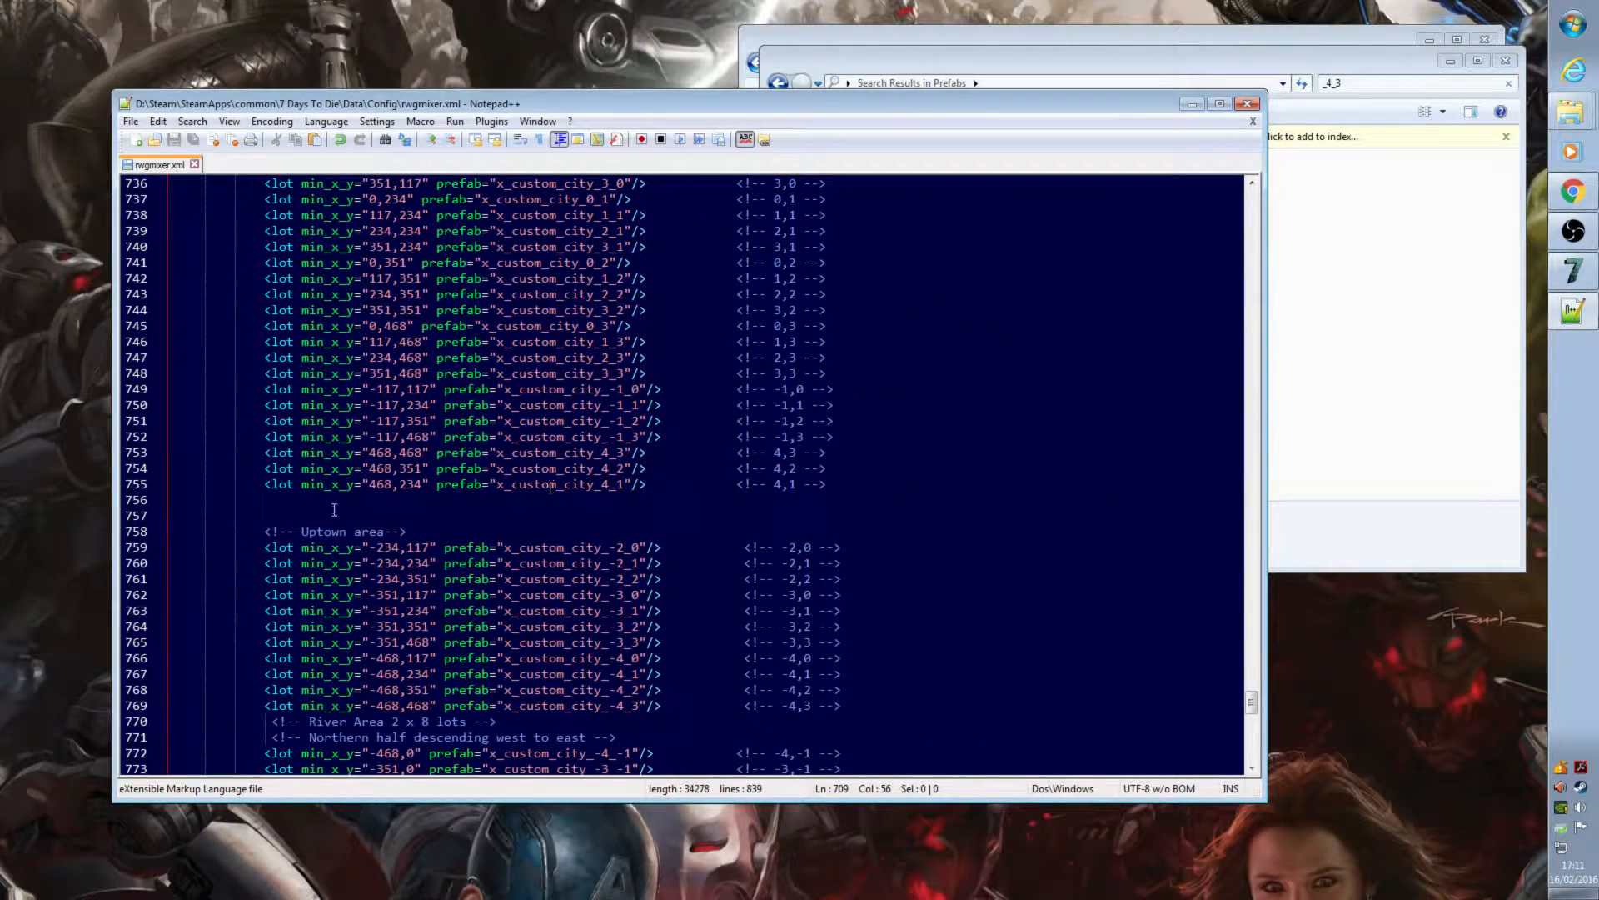
left_click_drag(692, 447, 536, 499)
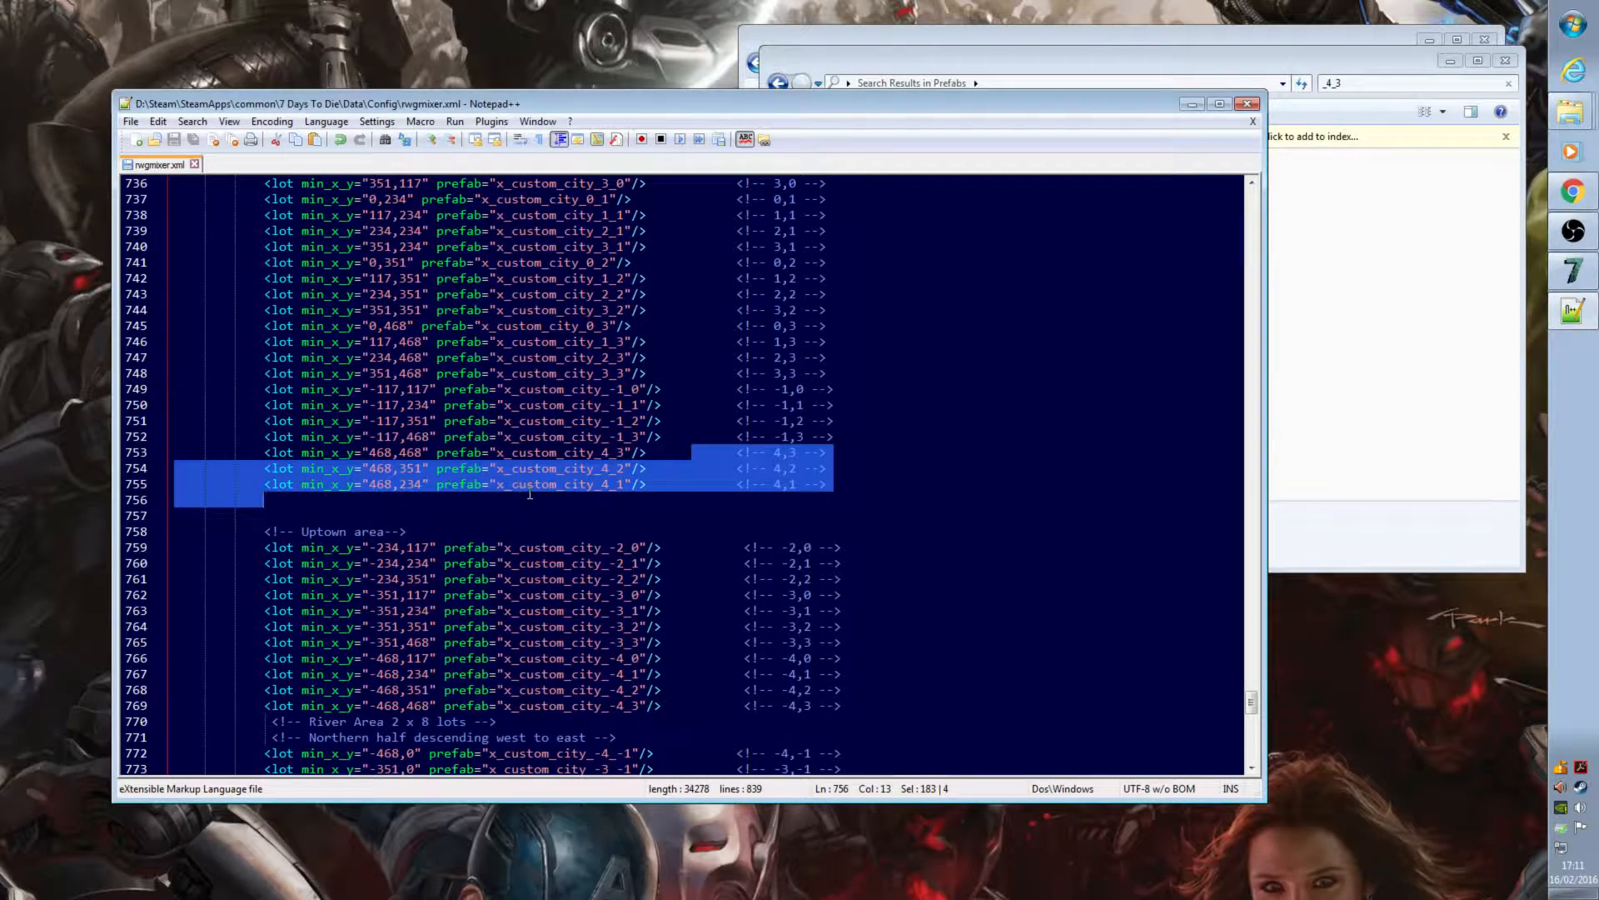
scroll(591, 467, "down", 12)
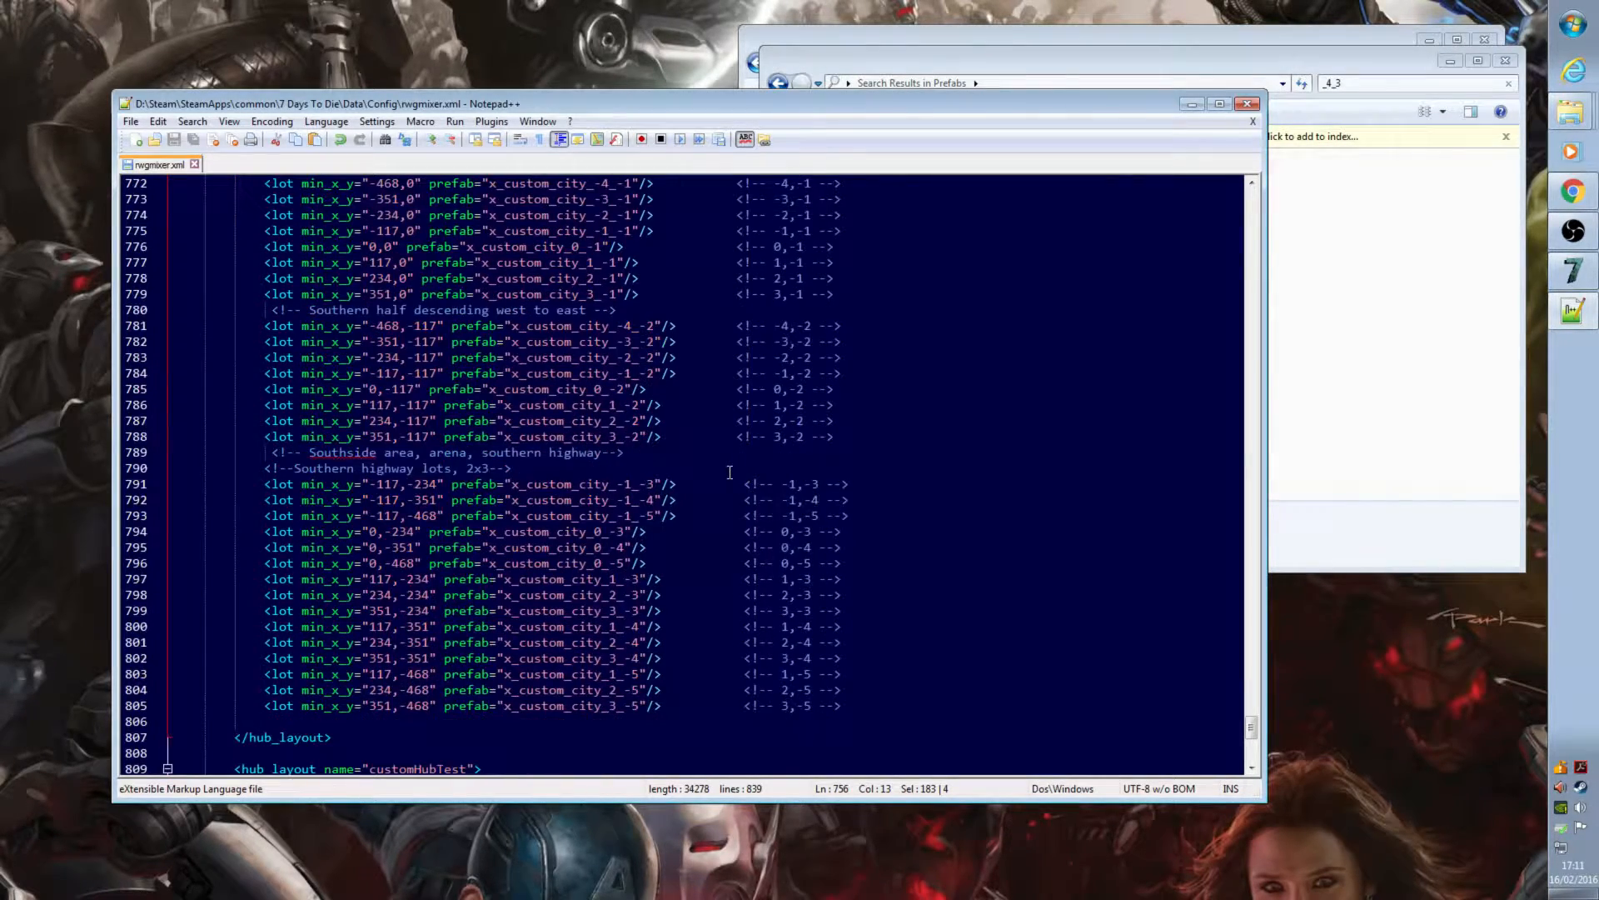
scroll(727, 475, "up", 4)
scroll(726, 475, "up", 10)
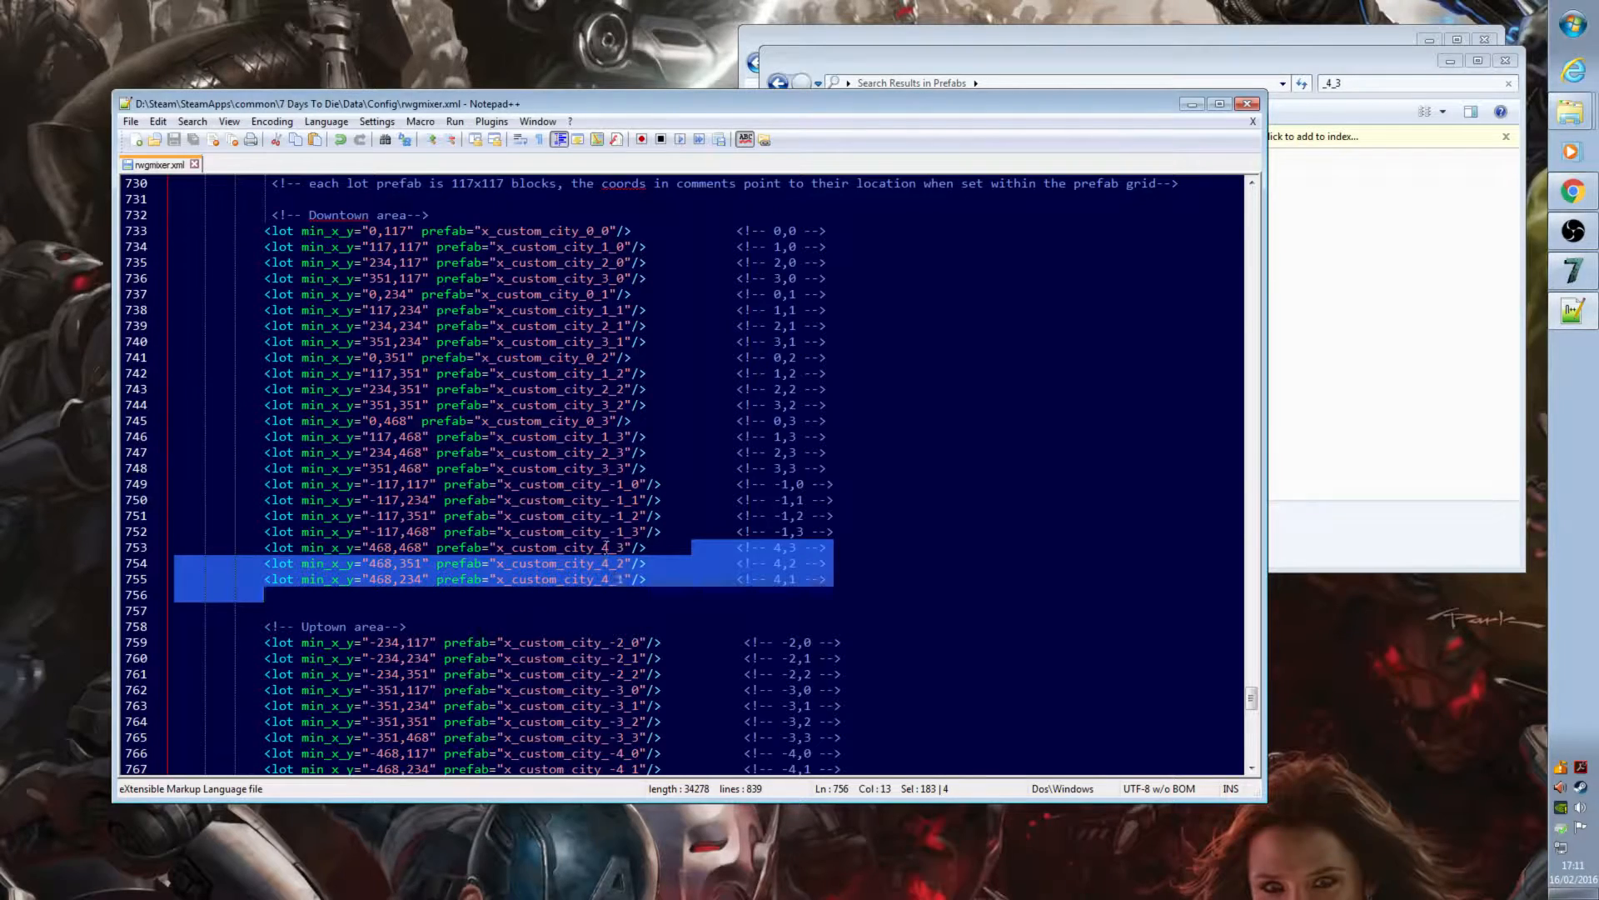
left_click(691, 612)
scroll(693, 614, "down", 7)
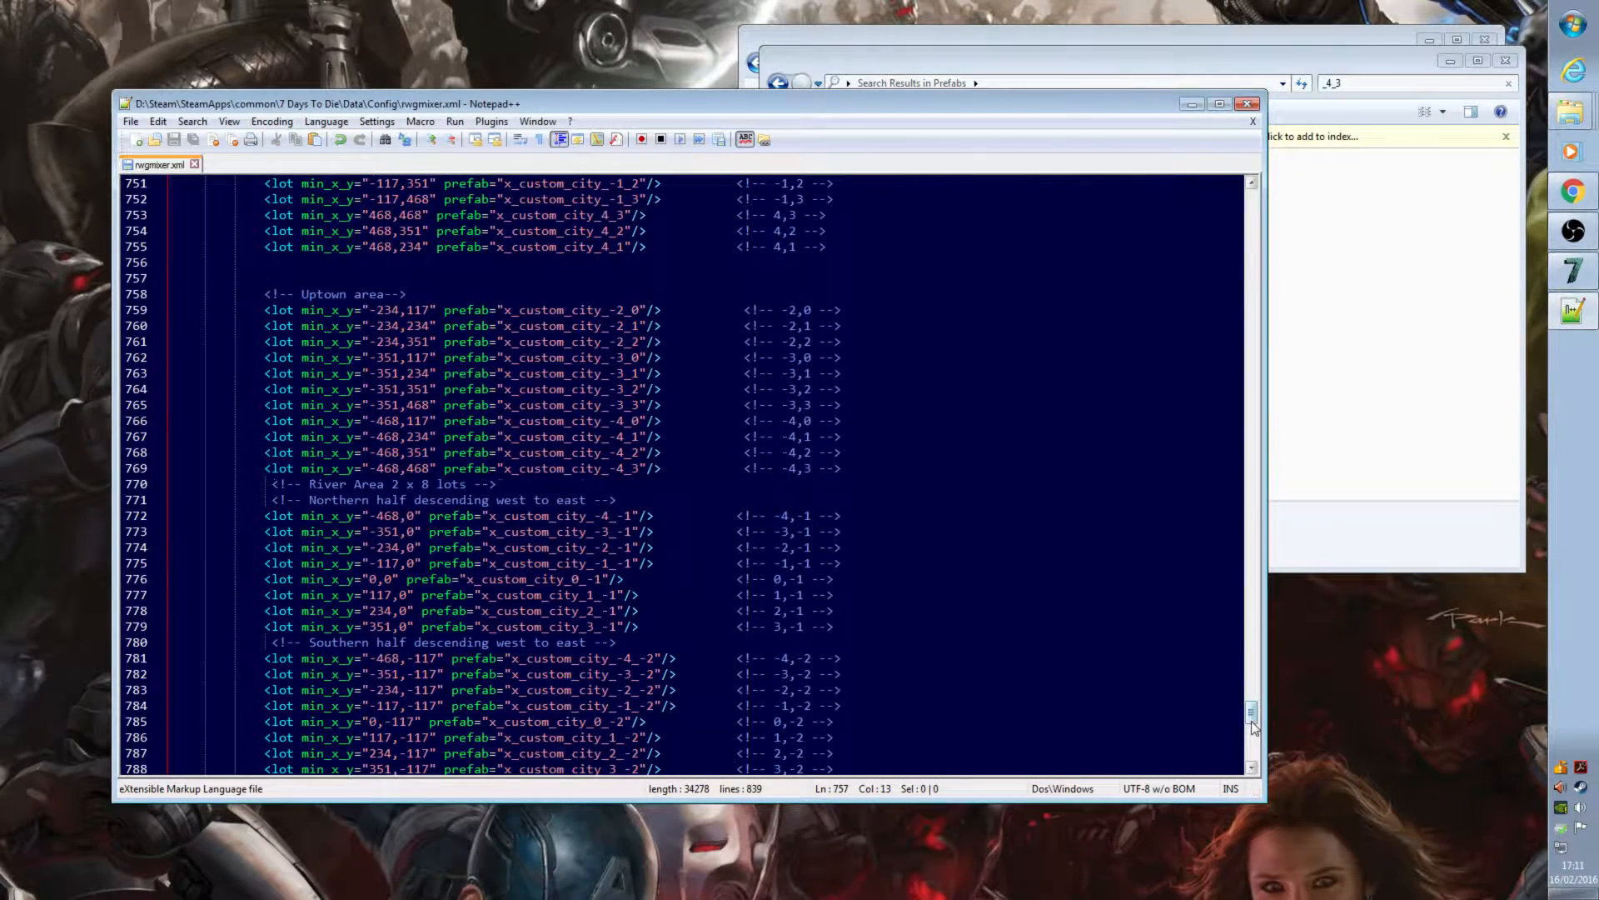
scroll(1253, 742, "down", 6)
left_click_drag(1252, 737, 1249, 605)
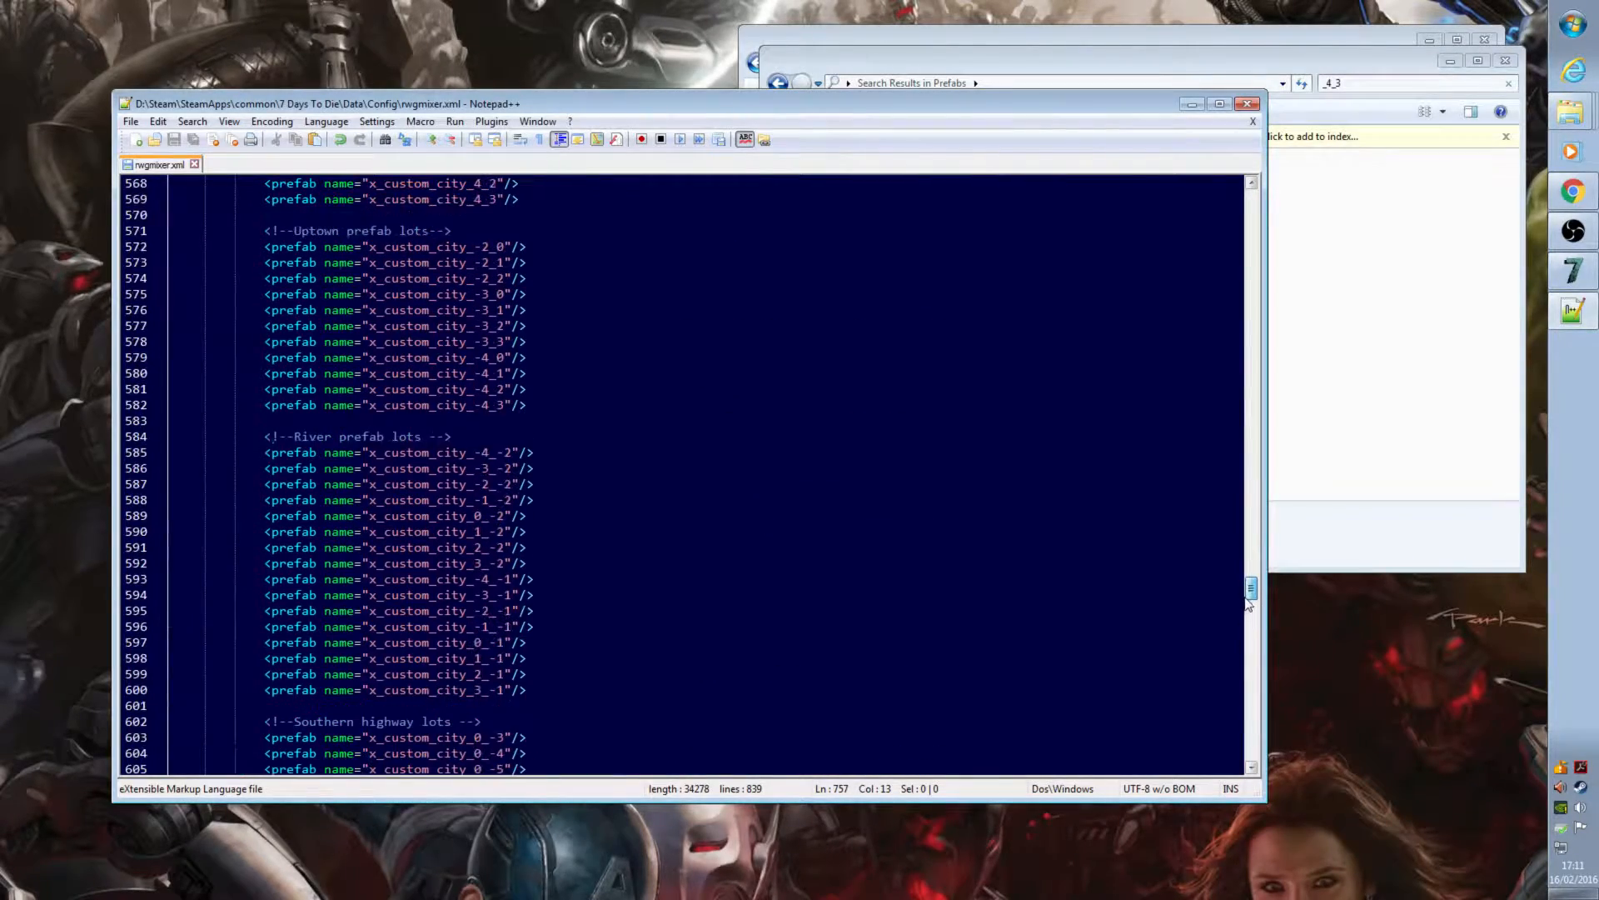
scroll(742, 511, "up", 11)
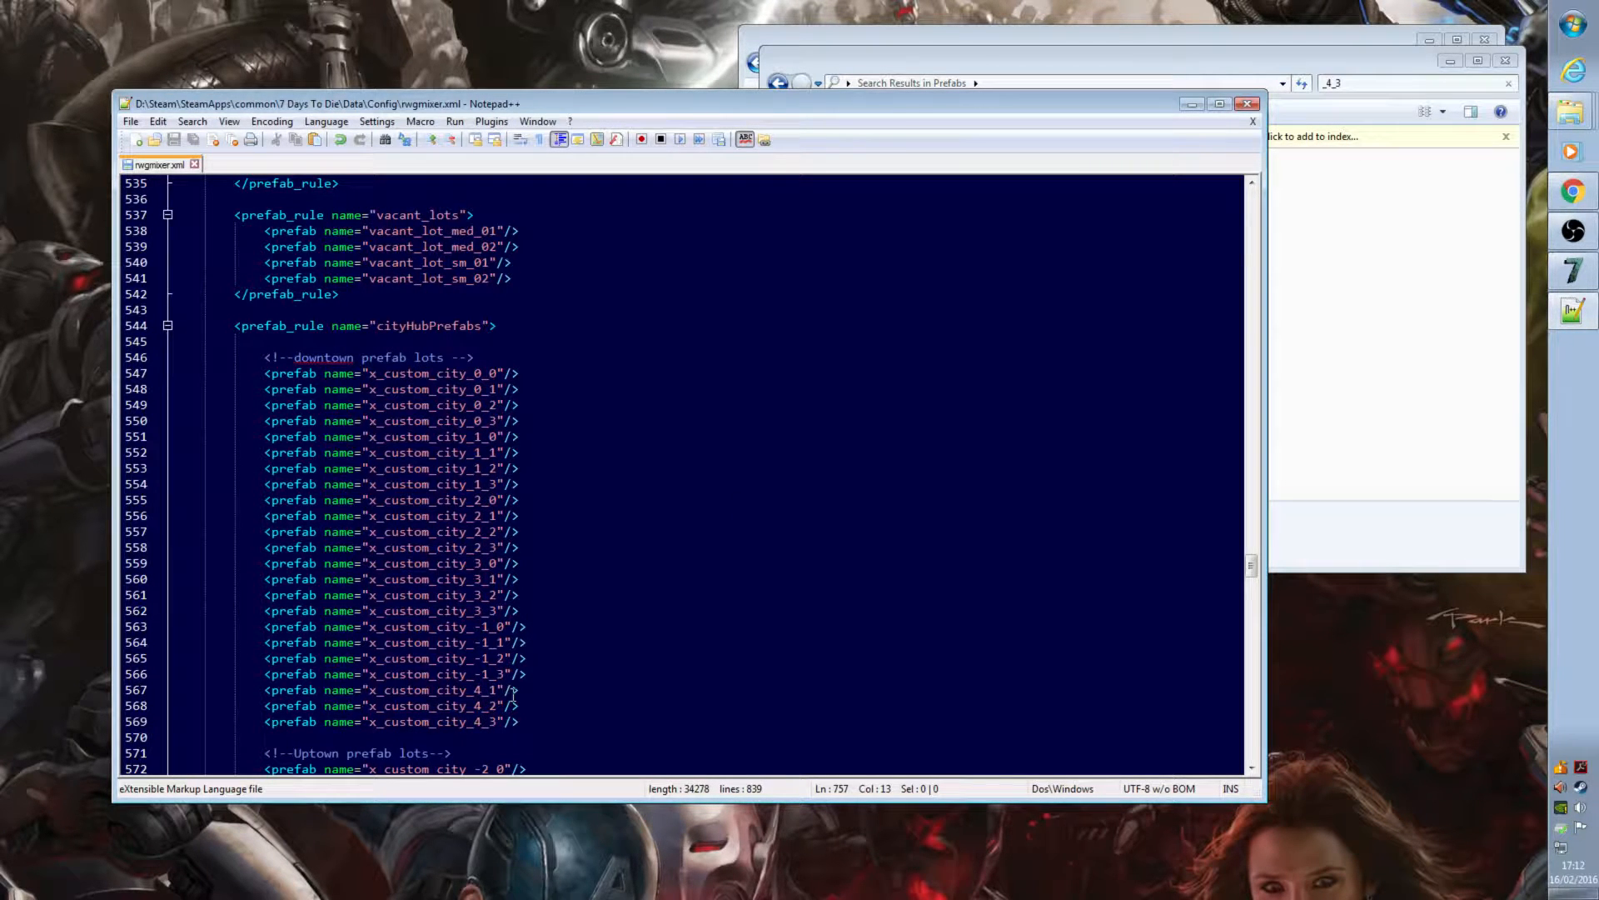
scroll(553, 587, "up", 3)
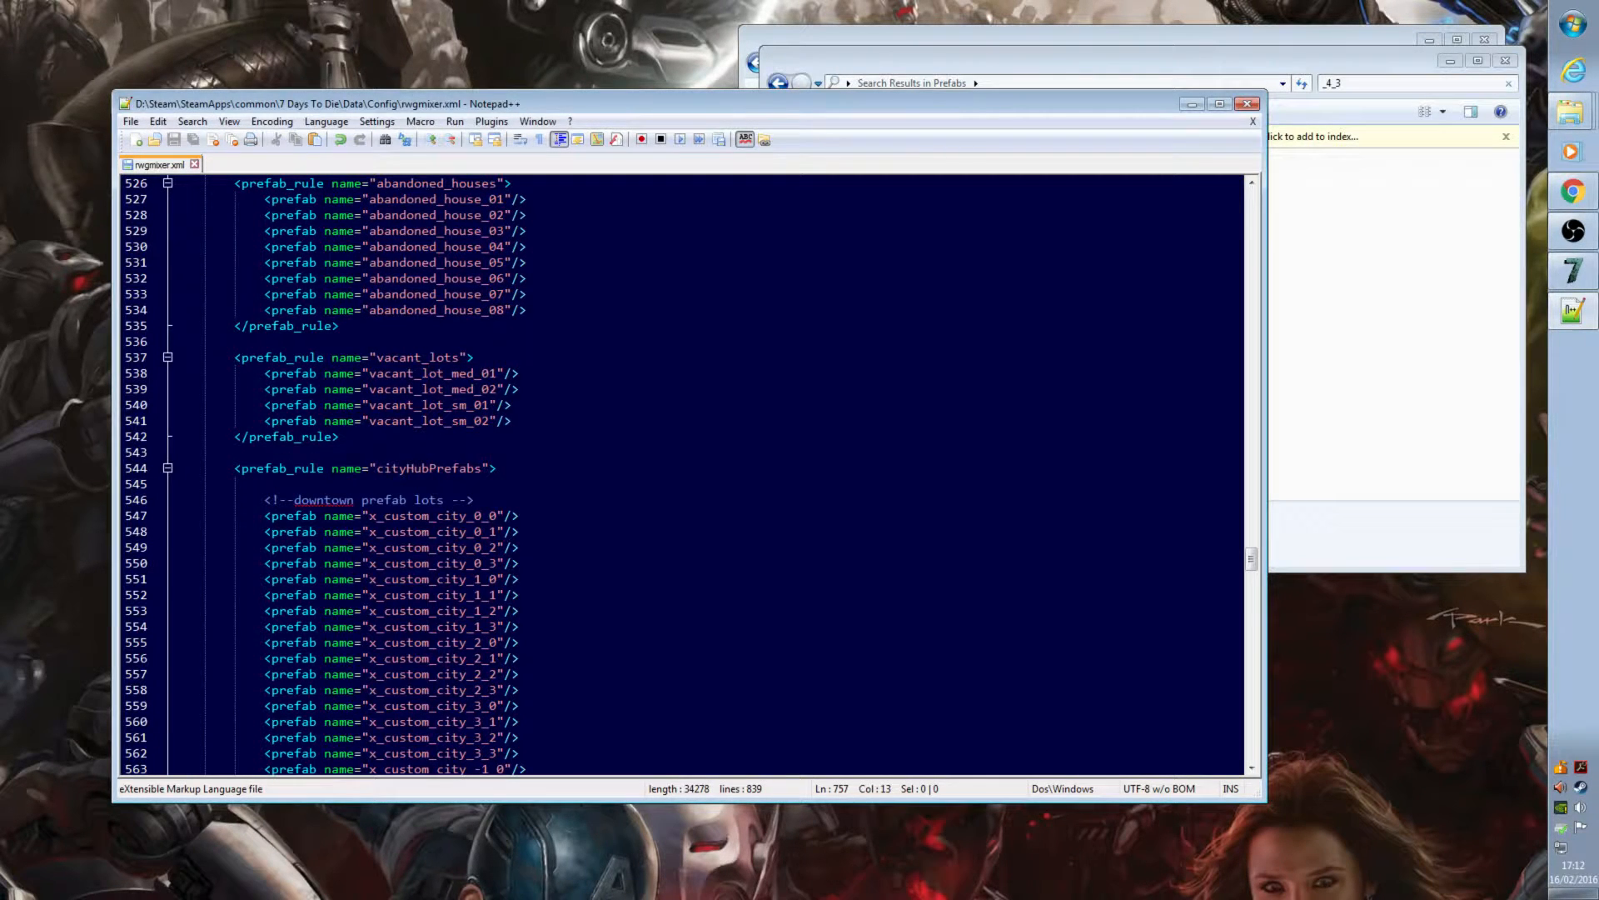
Step: Switch to 7 Days to Die and fly over the flat outer city tiles, inspecting them to the north and south
key("alt+Tab")
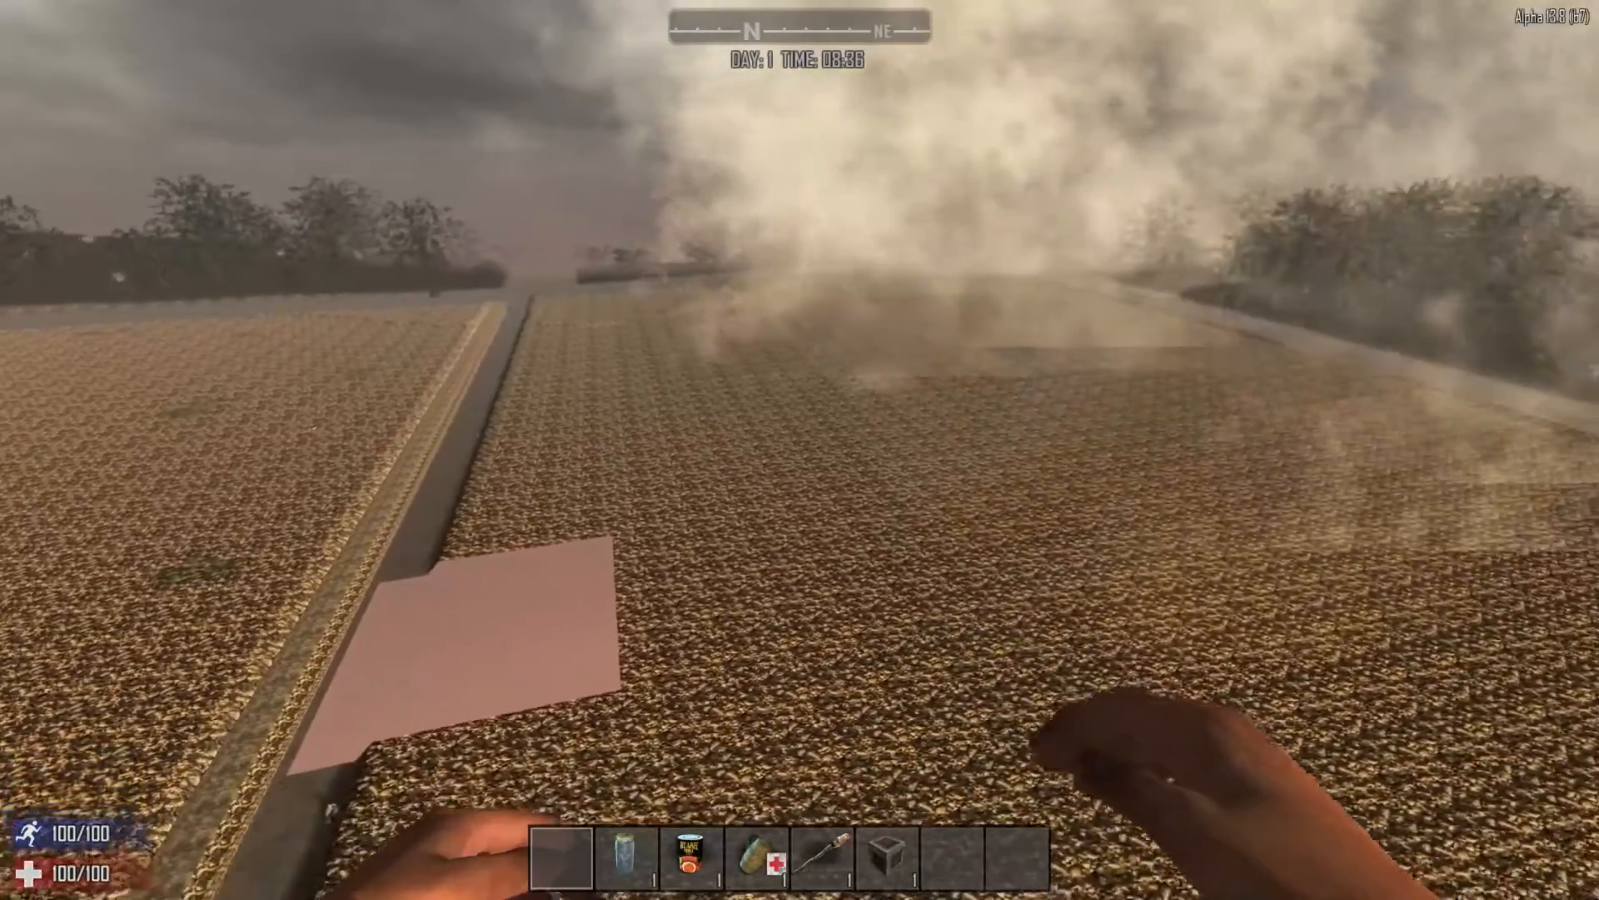
key("w")
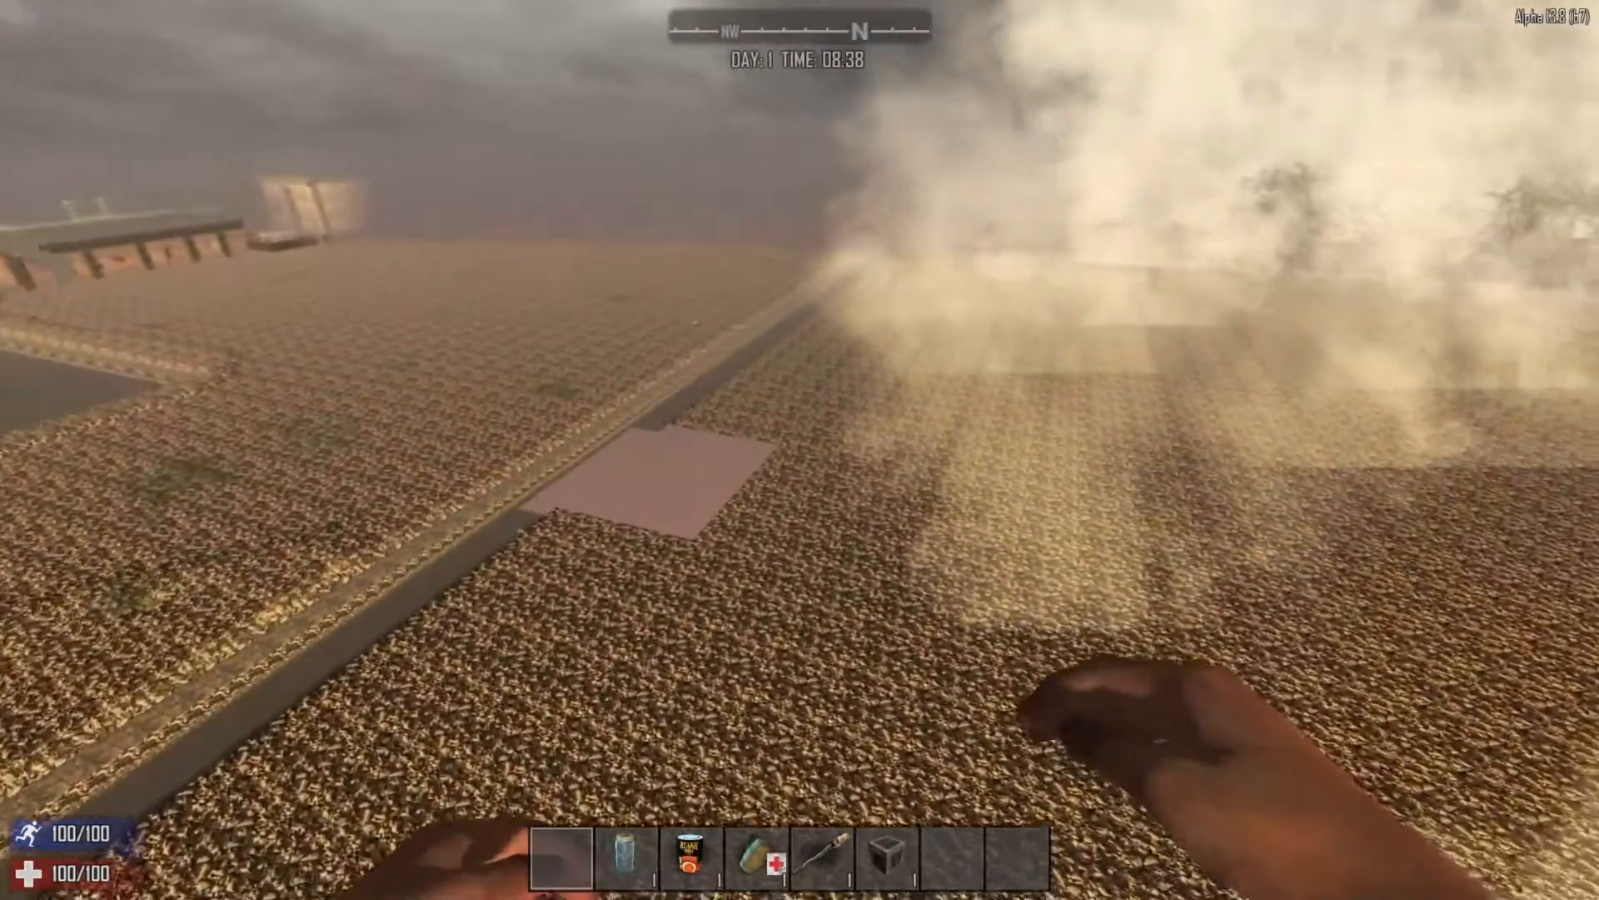
key("w")
key("w")
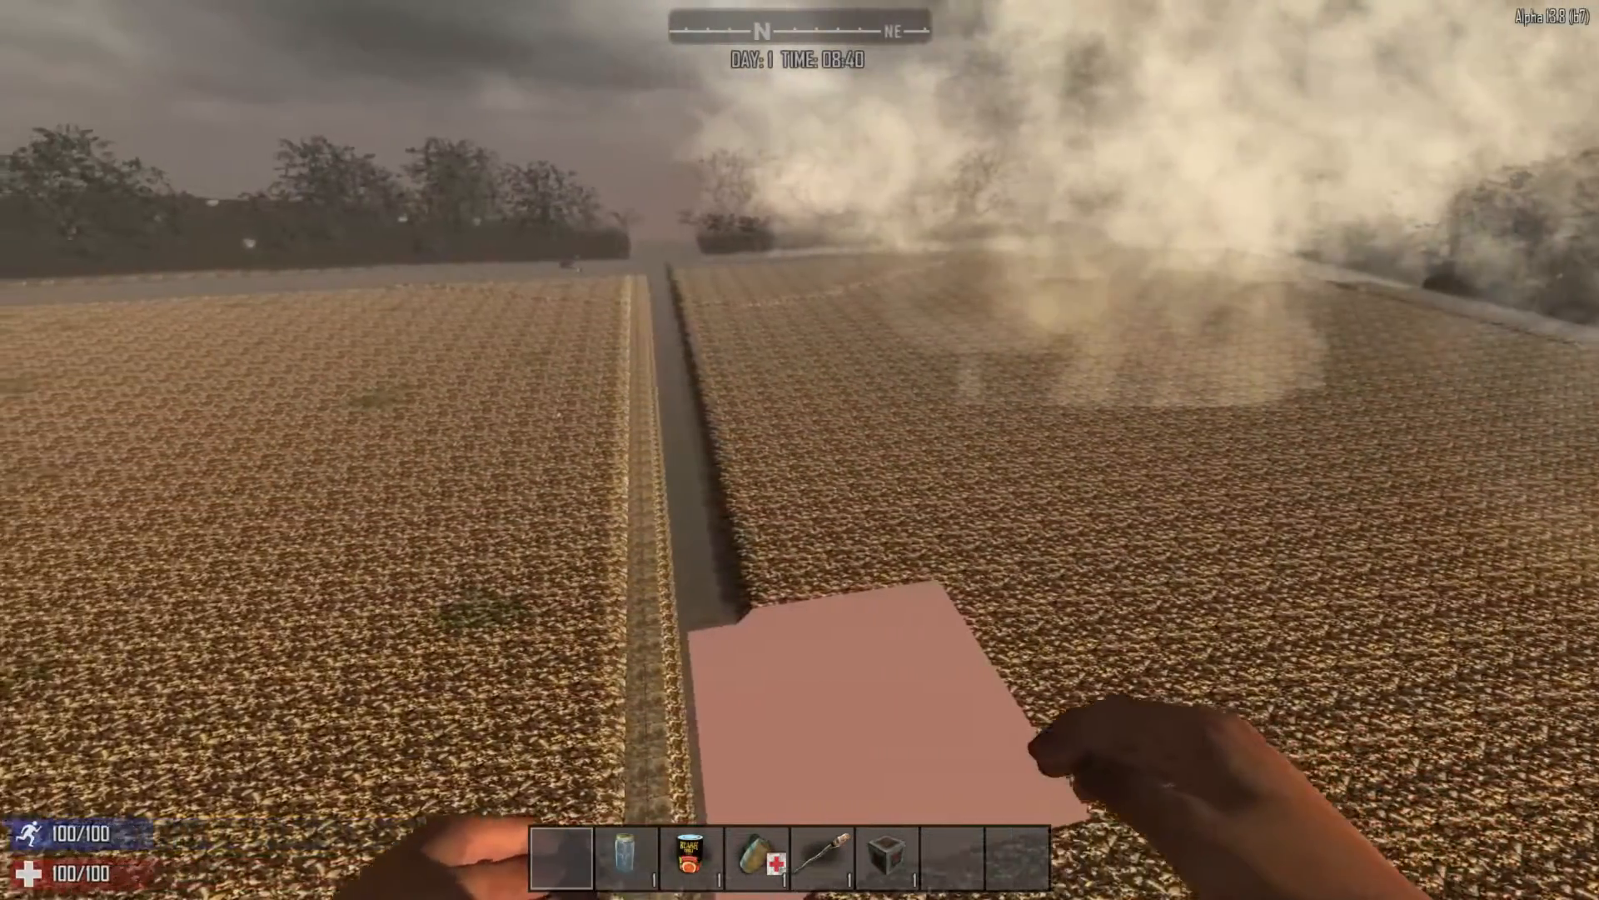
key("w")
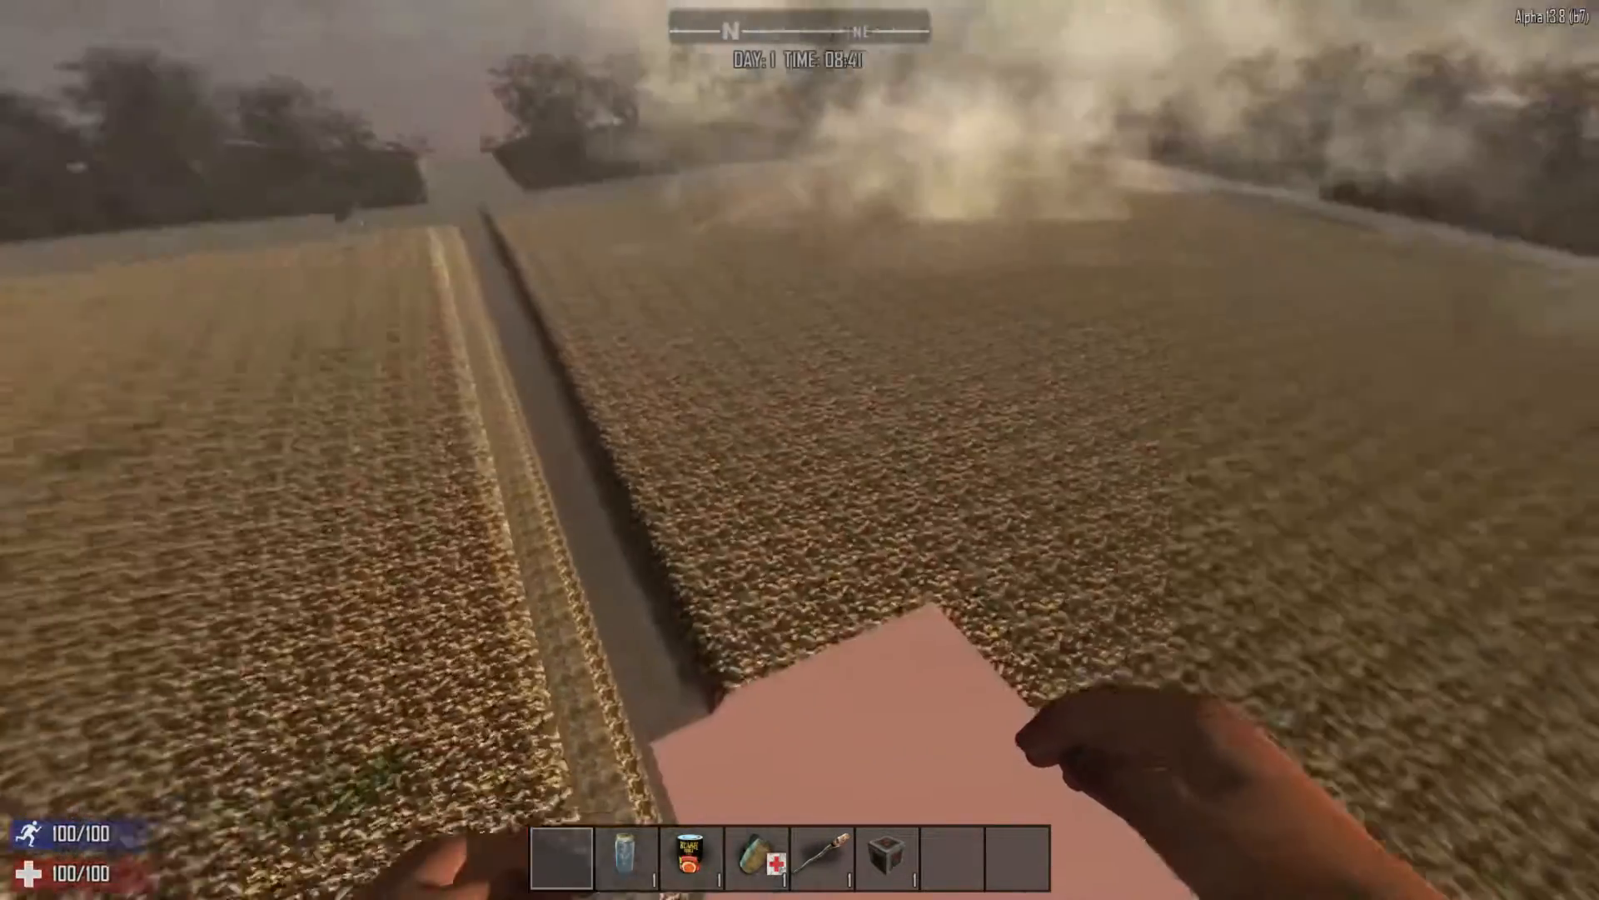
key("w")
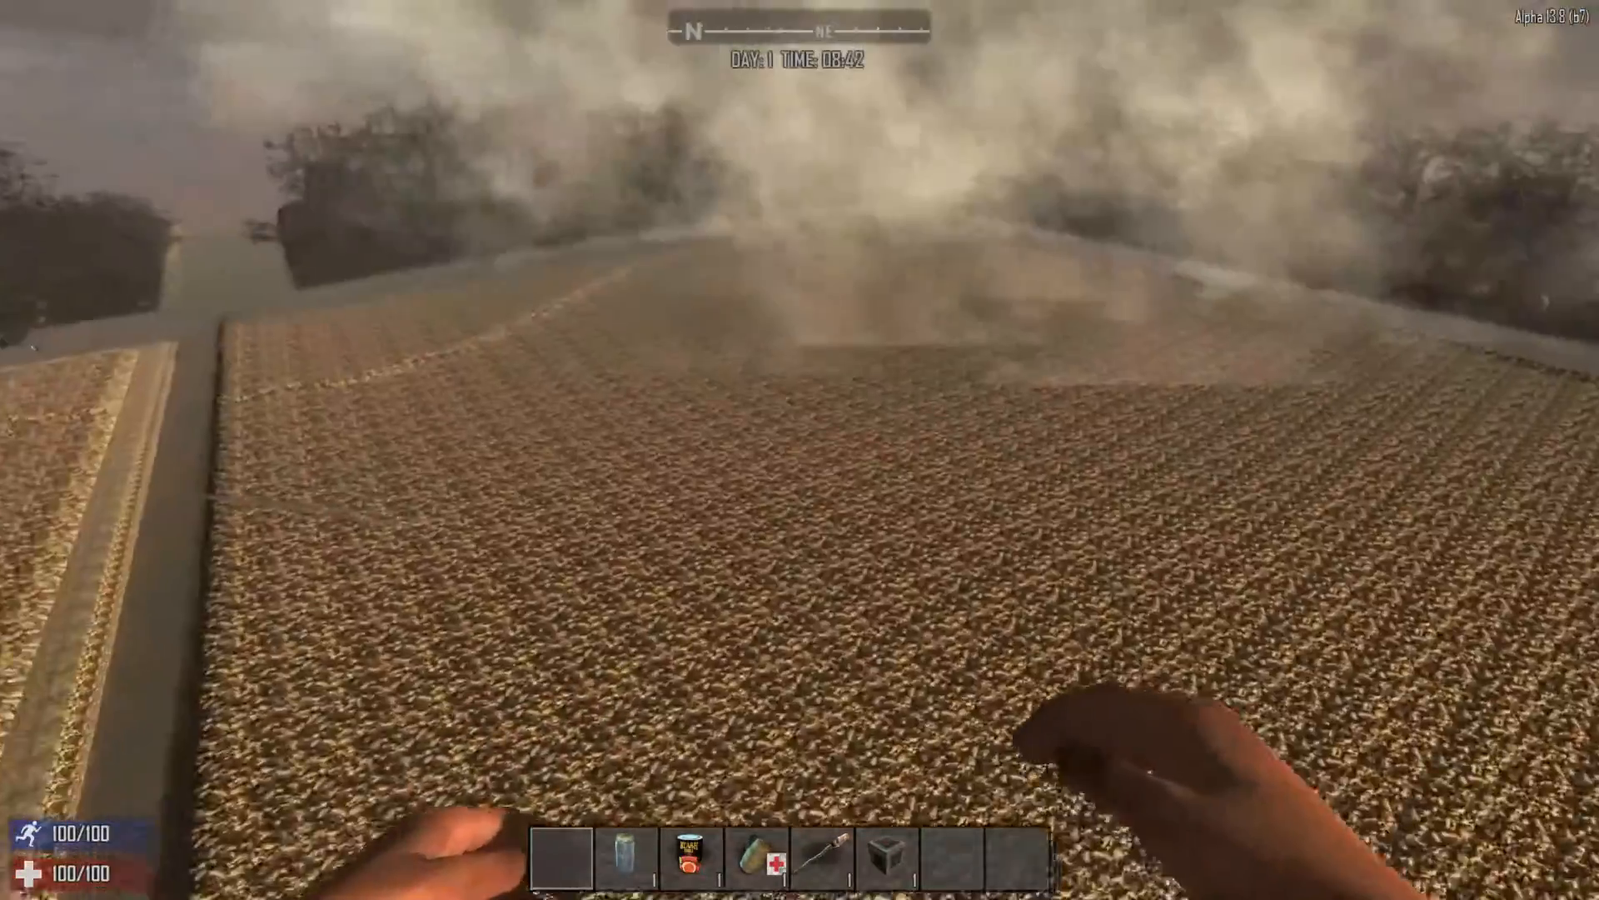
key("w")
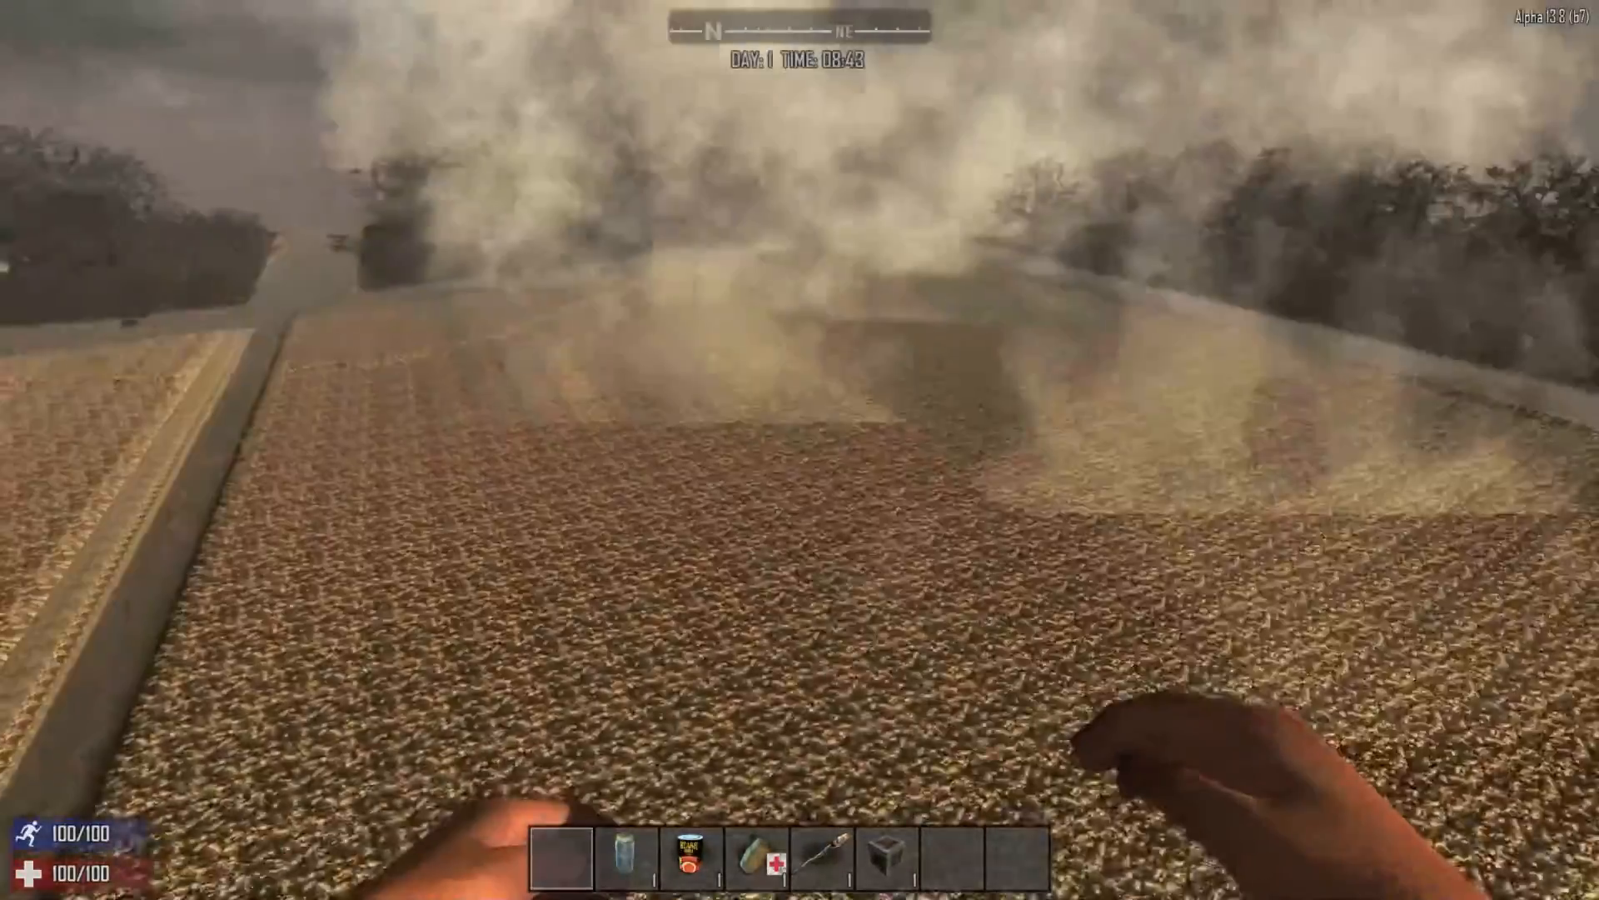
key("w")
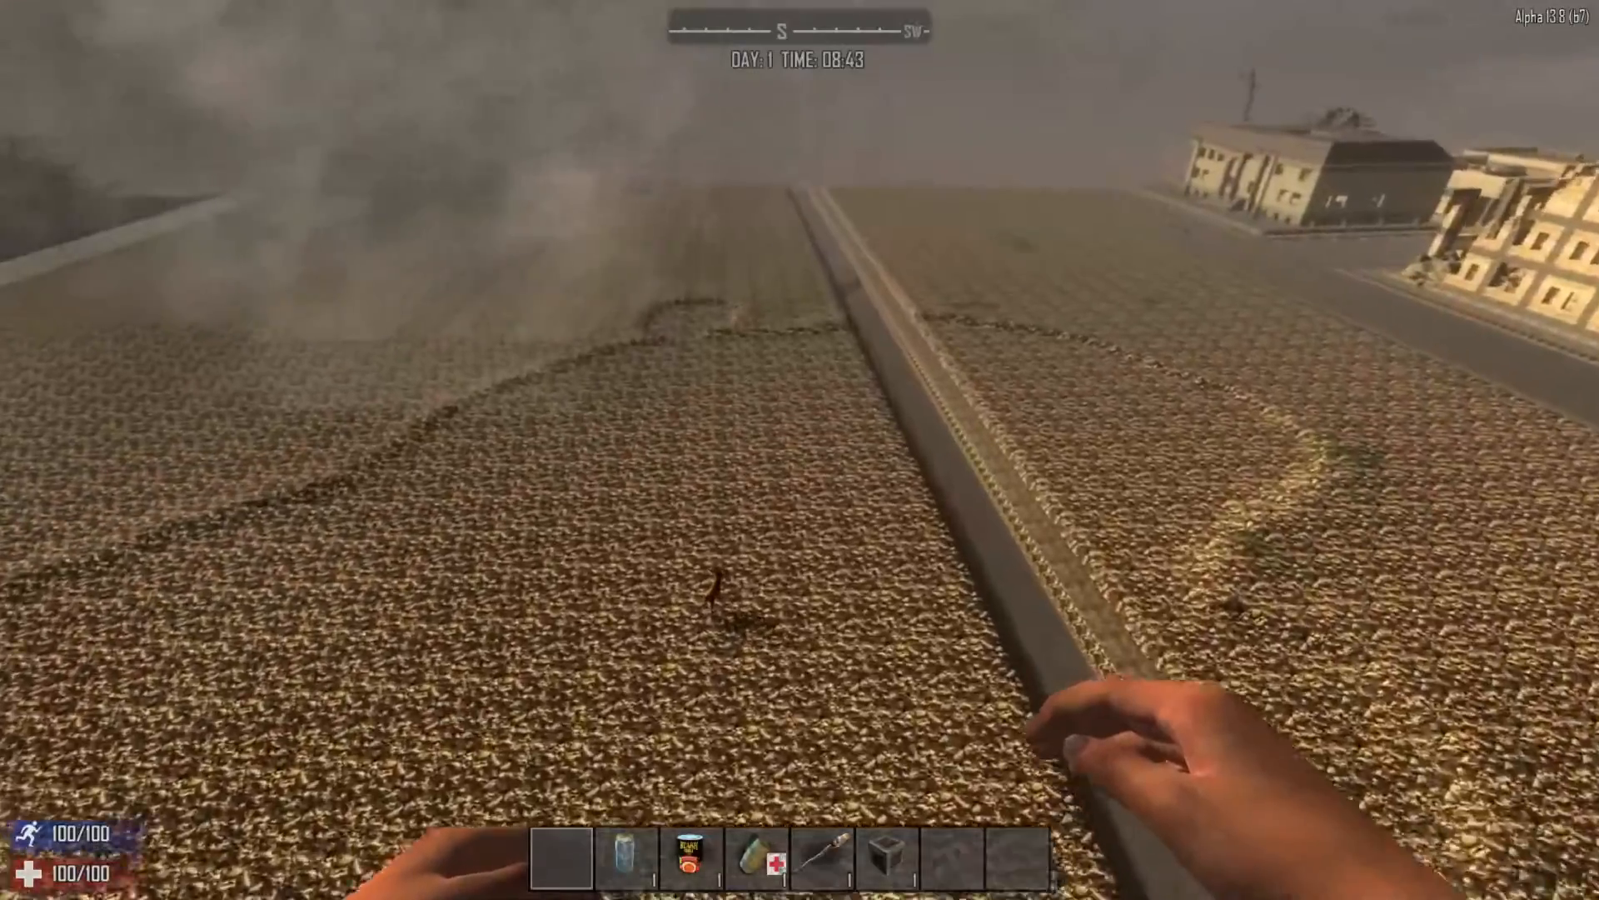
key("w")
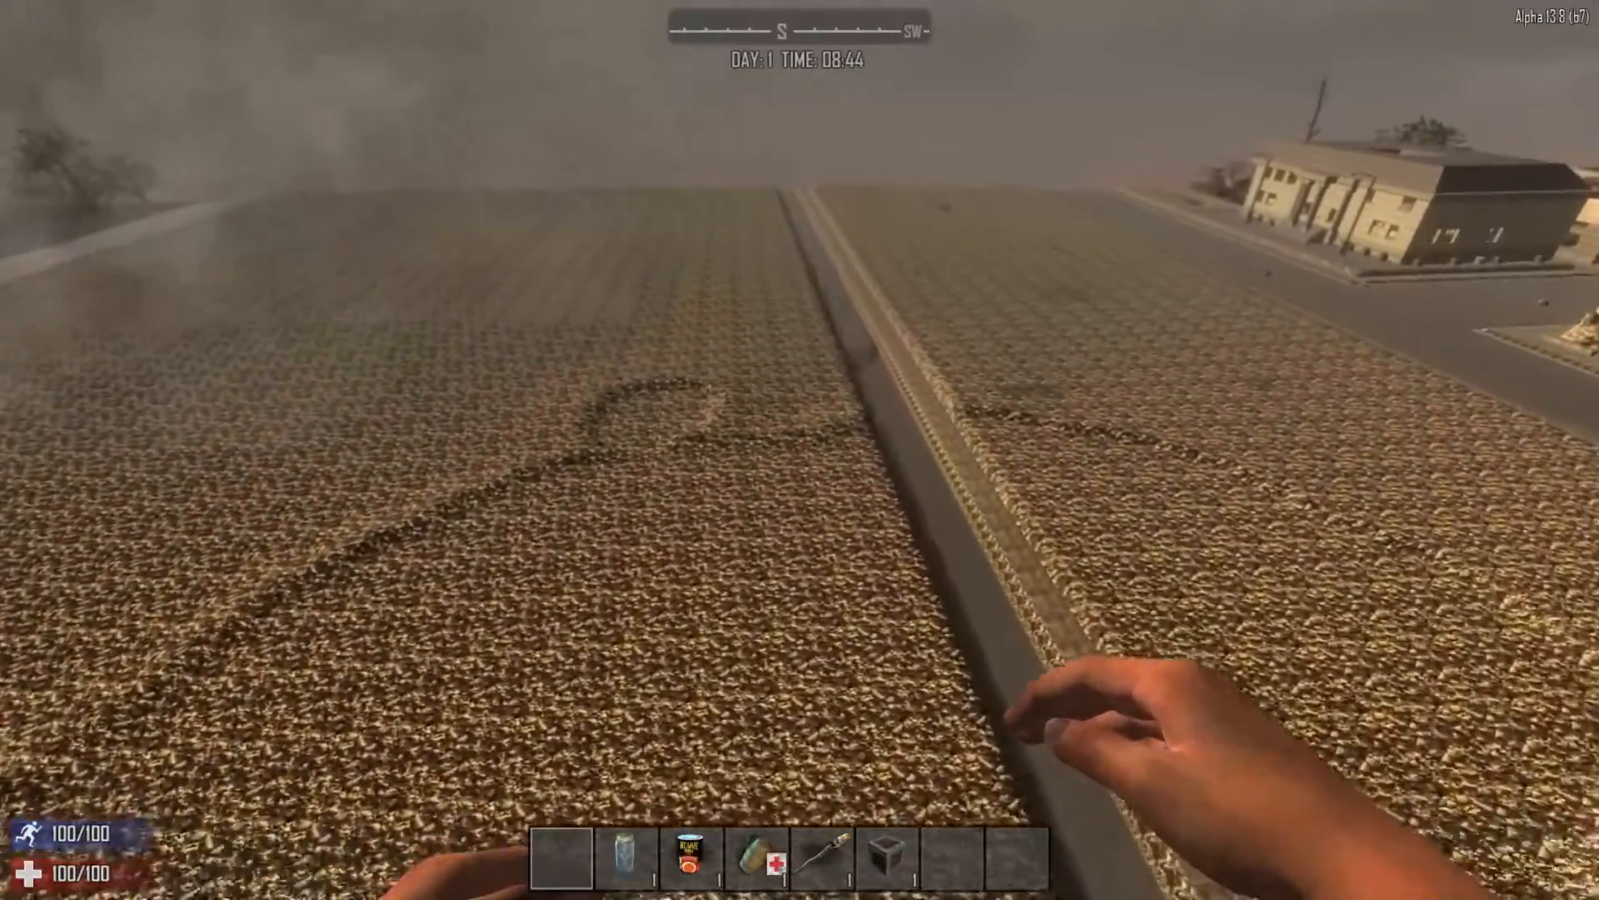
key("w")
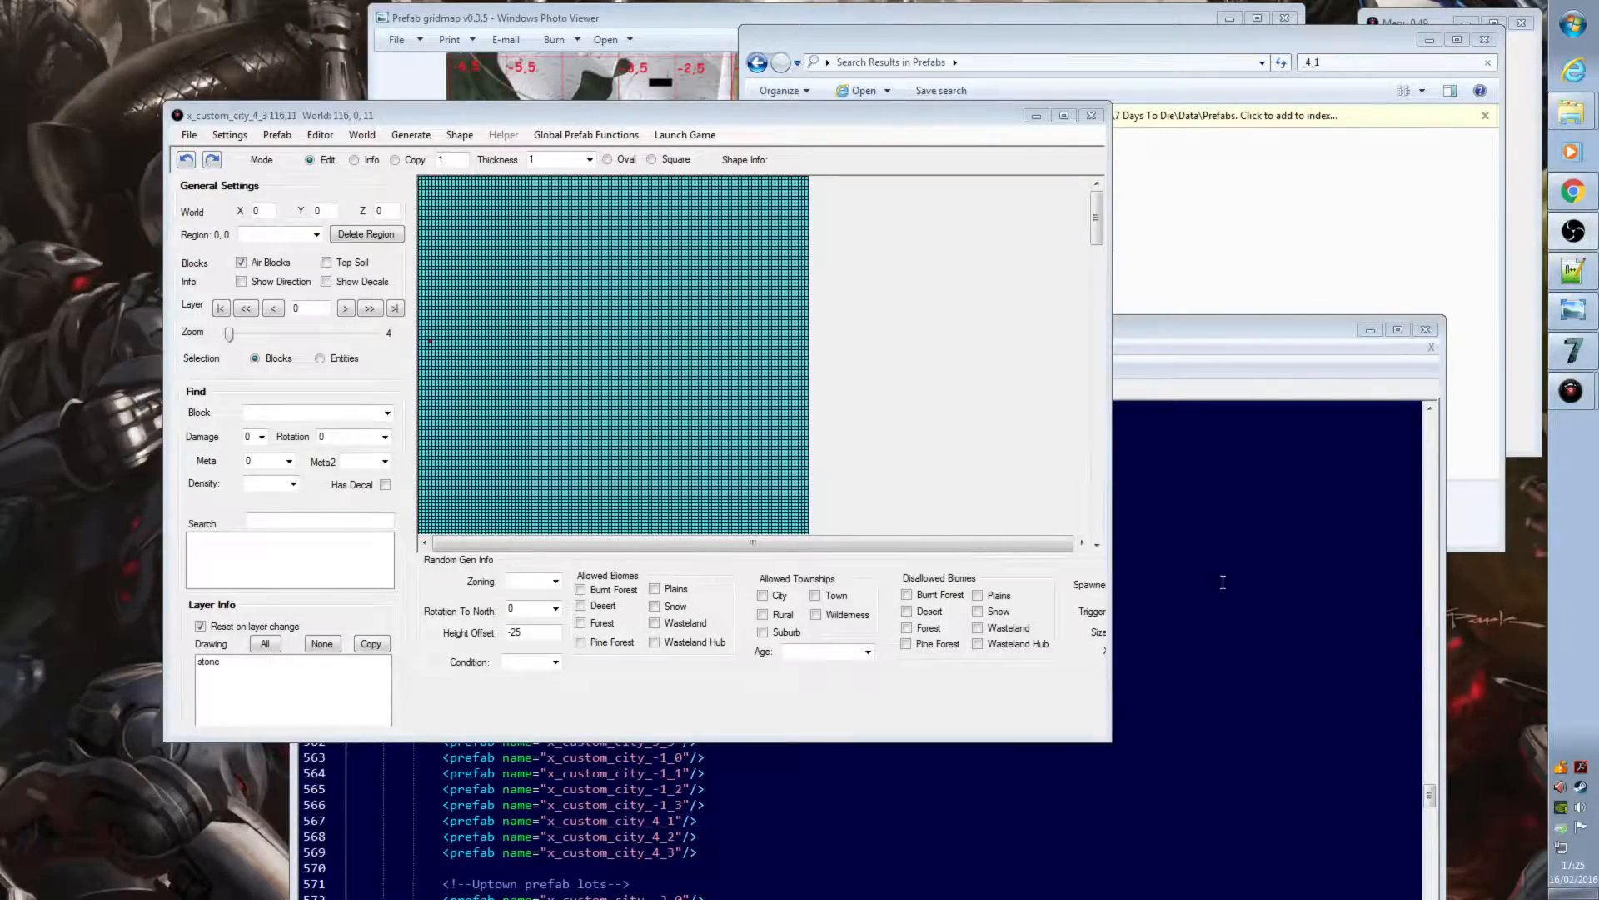
Step: Return to rwgmixer.xml in Notepad++ and review the Downtown inner road entries in the slaanhattenLayout hub layout
left_click(1218, 331)
left_click_drag(1217, 332, 1205, 113)
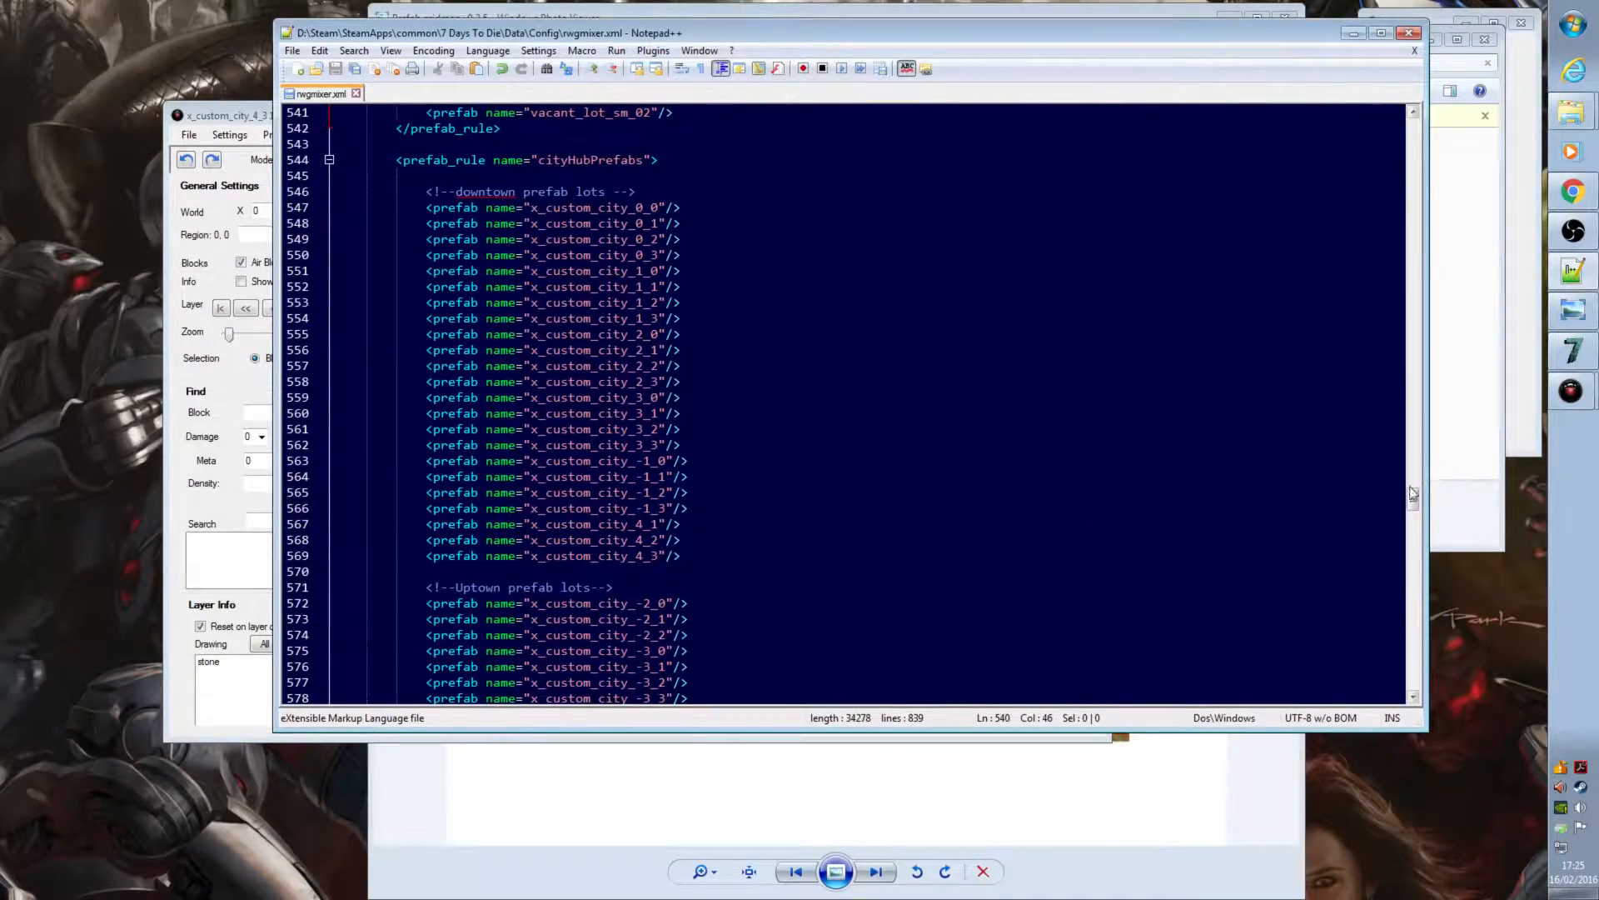
left_click_drag(1413, 498, 1410, 561)
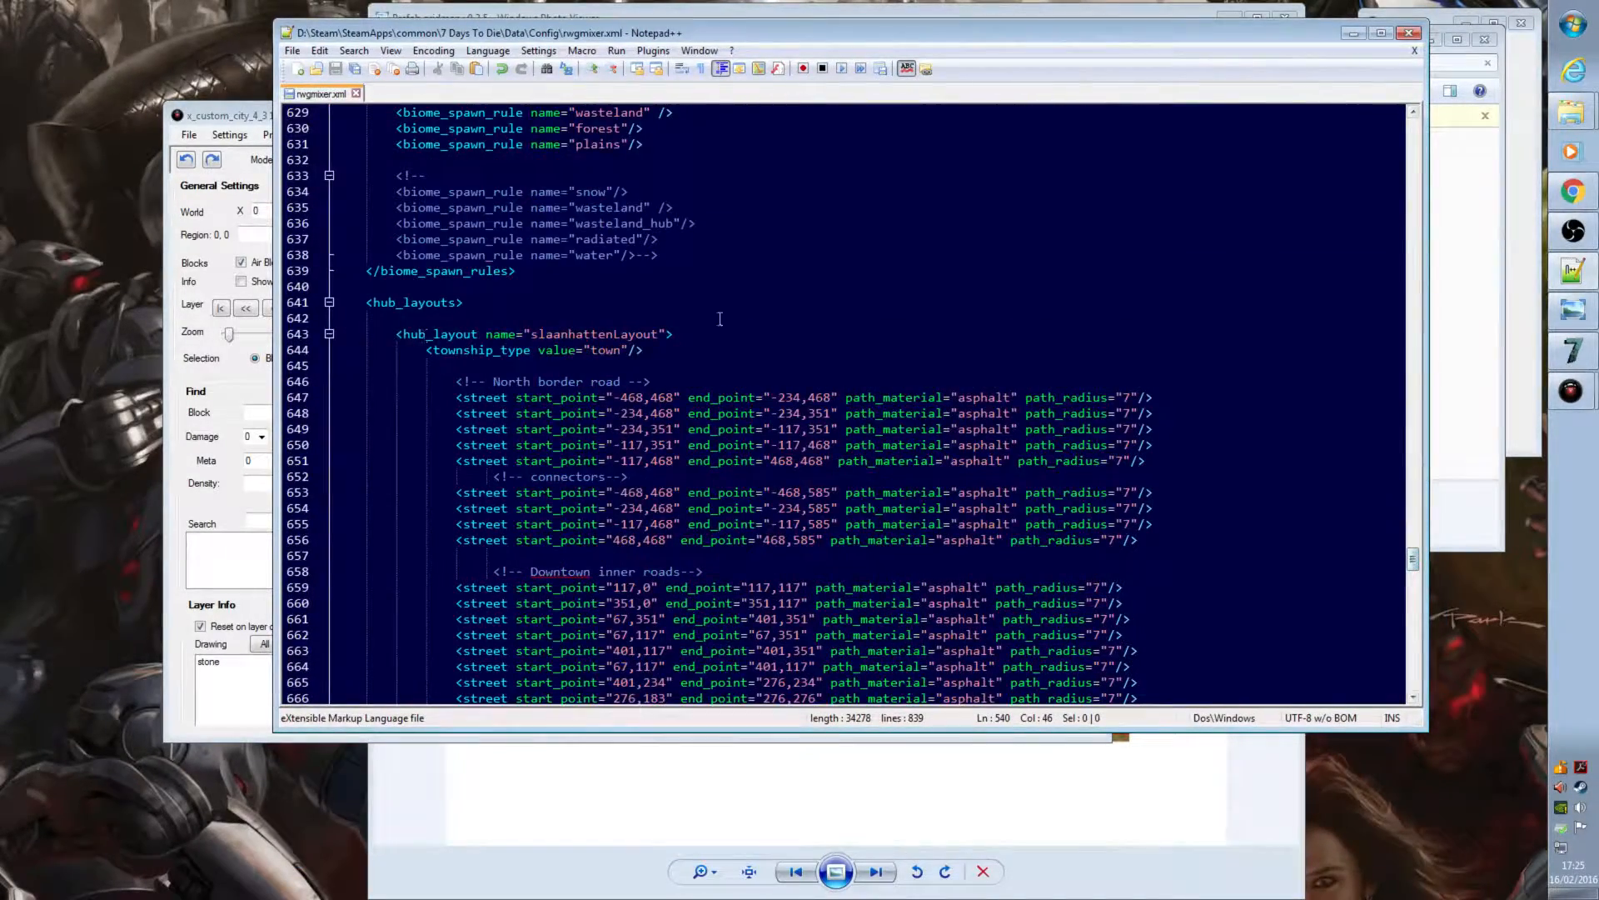
scroll(484, 416, "down", 8)
left_click_drag(454, 414, 1124, 427)
scroll(1232, 419, "down", 2)
scroll(1232, 419, "down", 2)
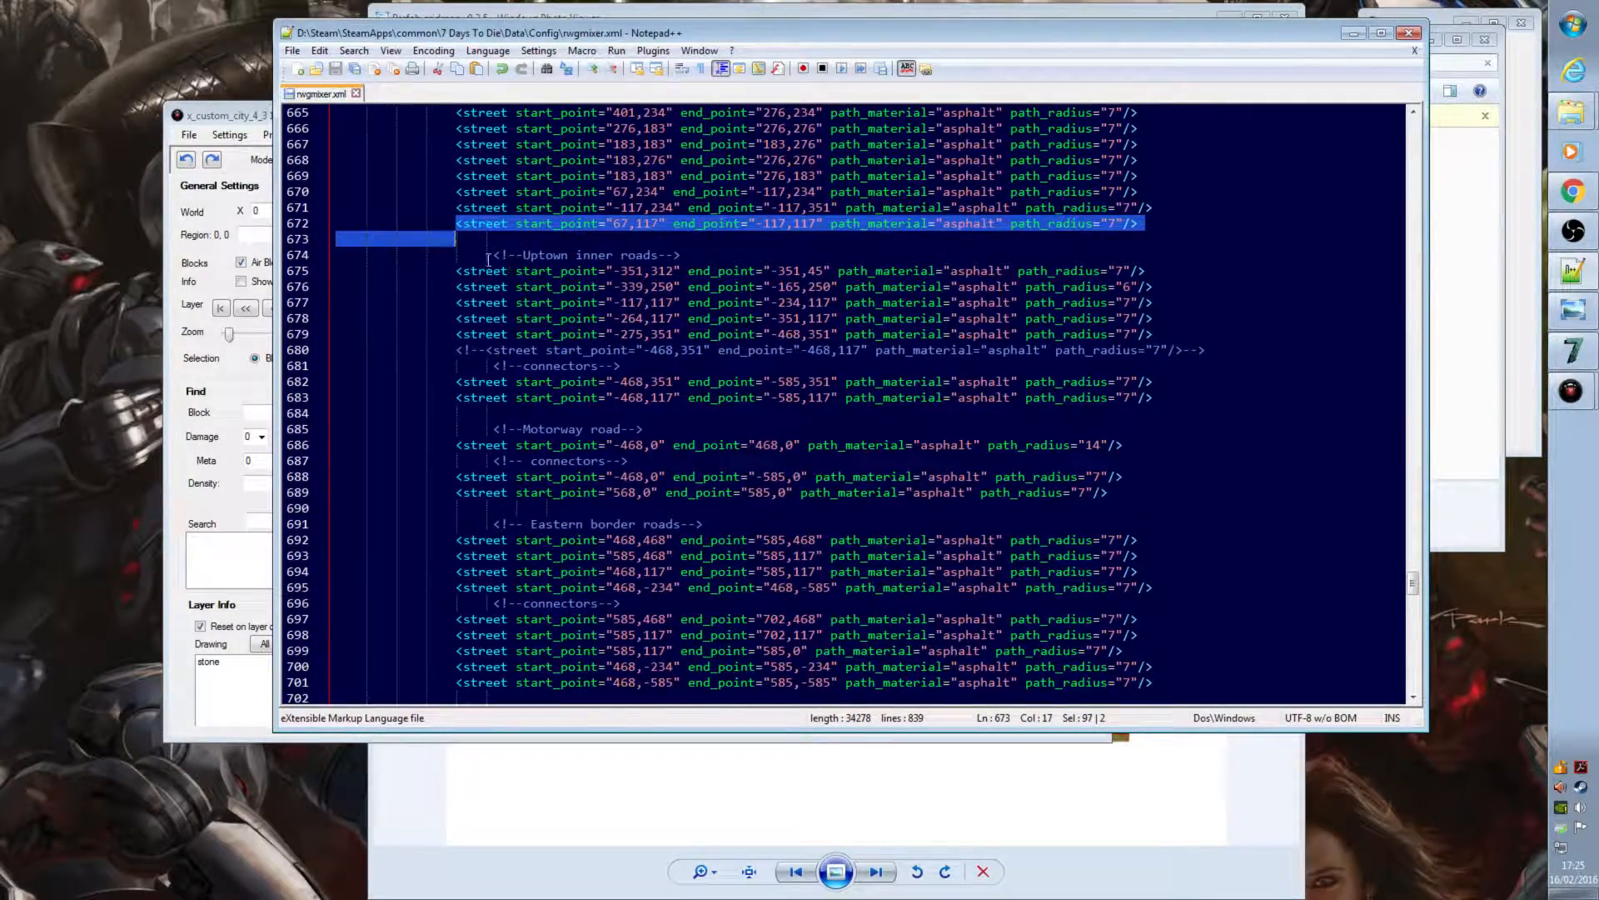
Step: Examine the street groups from the Uptown inner roads to the Eastern border roads and their connectors
left_click_drag(491, 255, 456, 239)
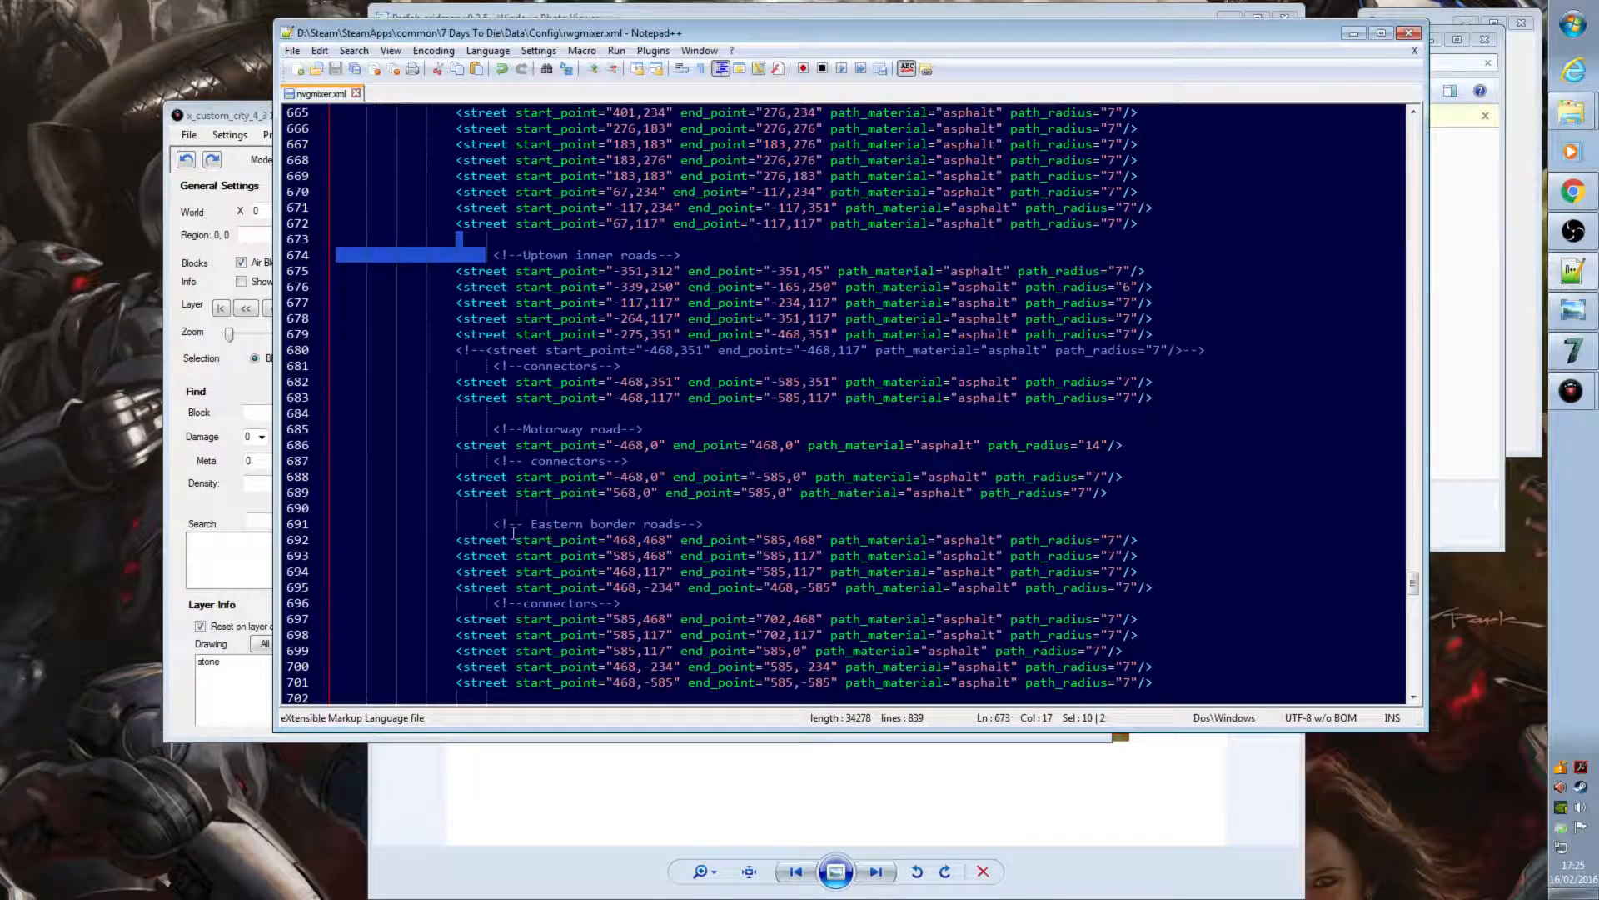
left_click_drag(487, 524, 746, 525)
scroll(1209, 456, "down", 1)
scroll(1208, 456, "down", 5)
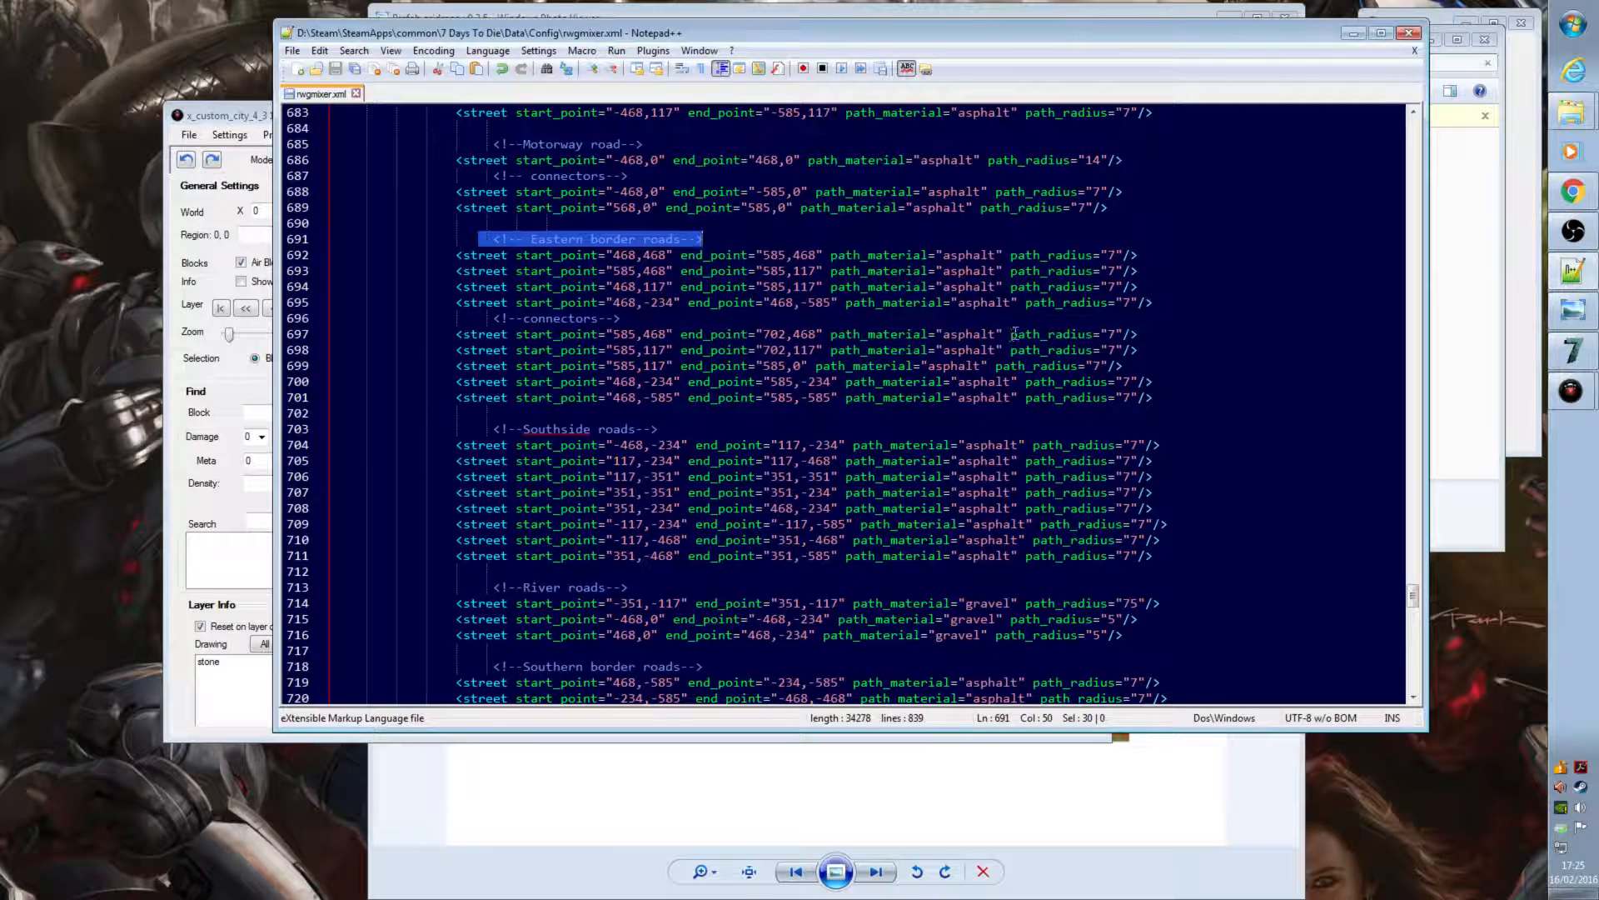
left_click(1173, 350)
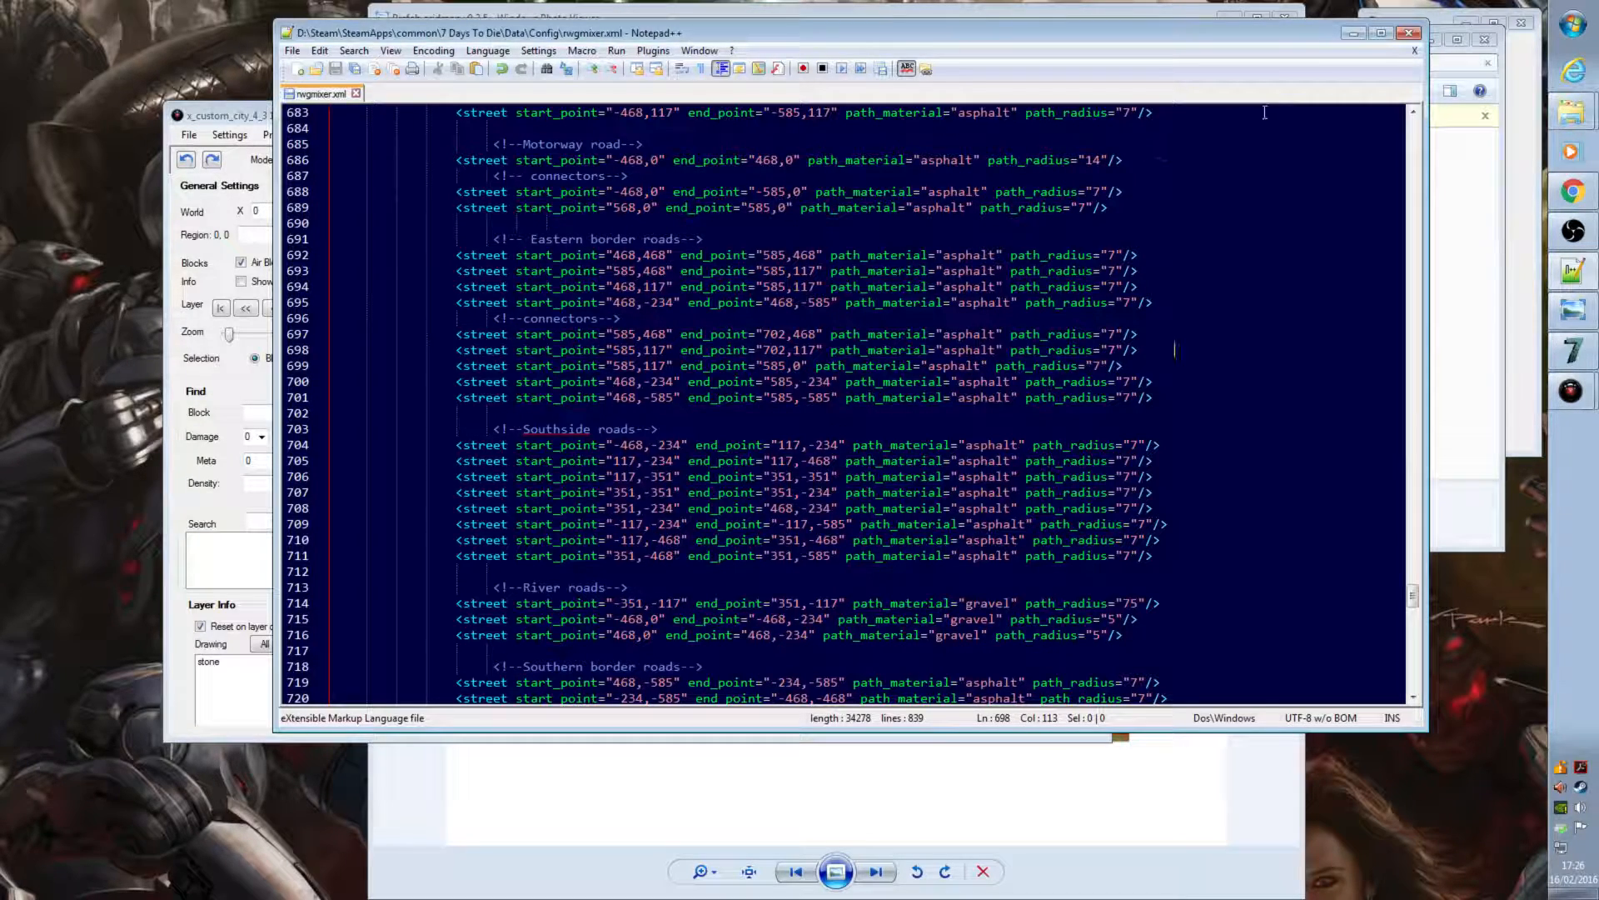
Step: Minimize Notepad++, check the city tile positions on the Prefab gridmap image, and minimize the image viewer
left_click(1351, 37)
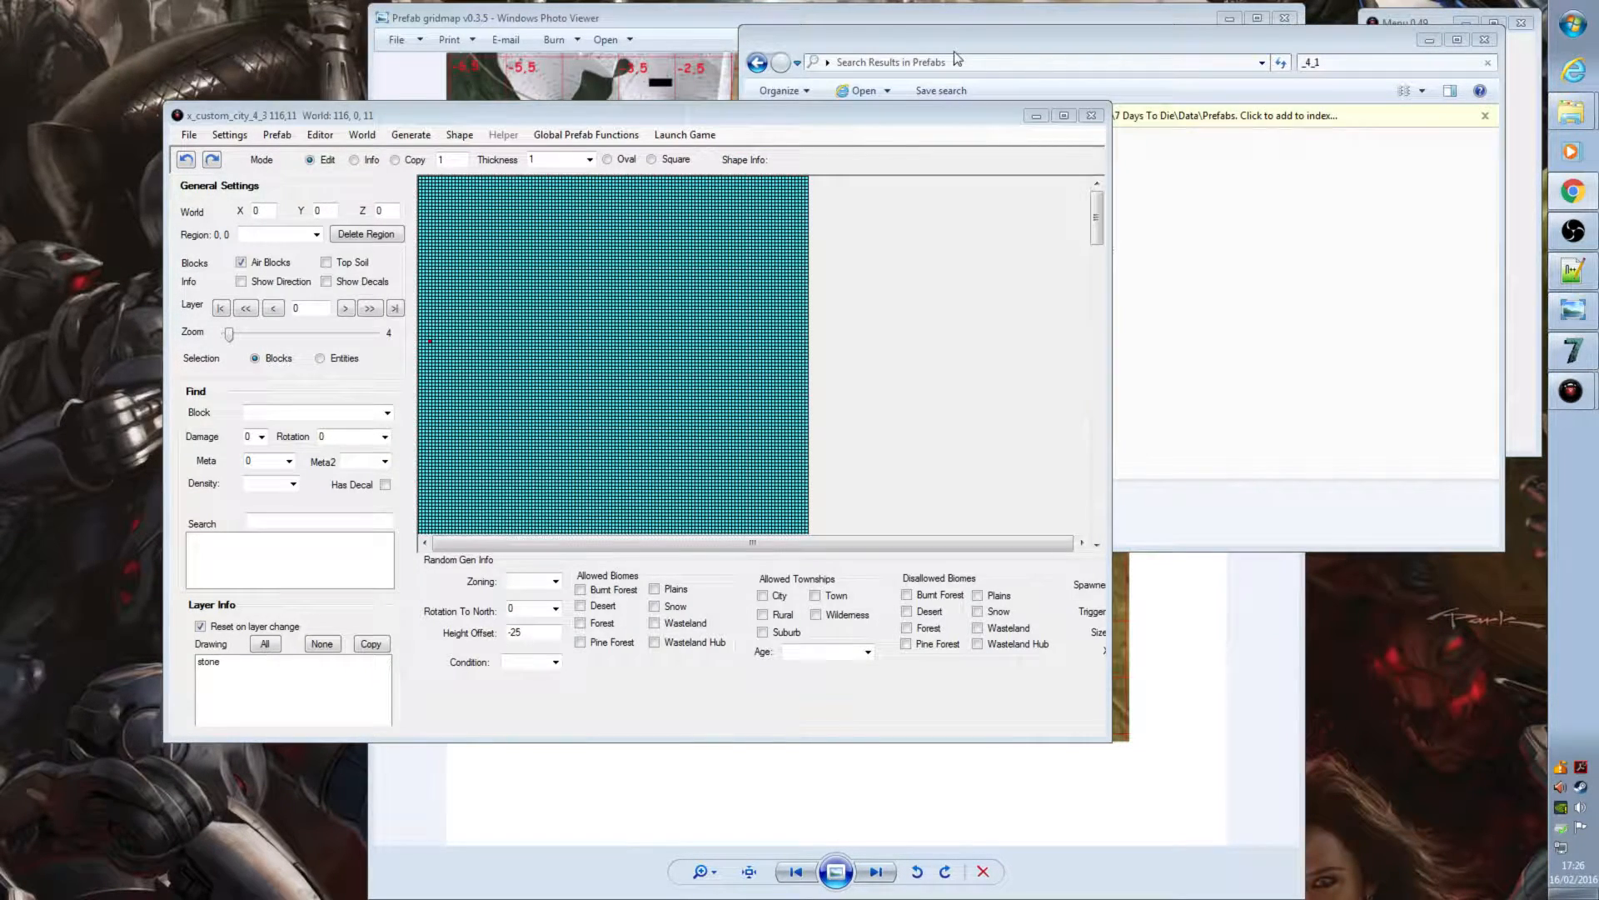
left_click(612, 56)
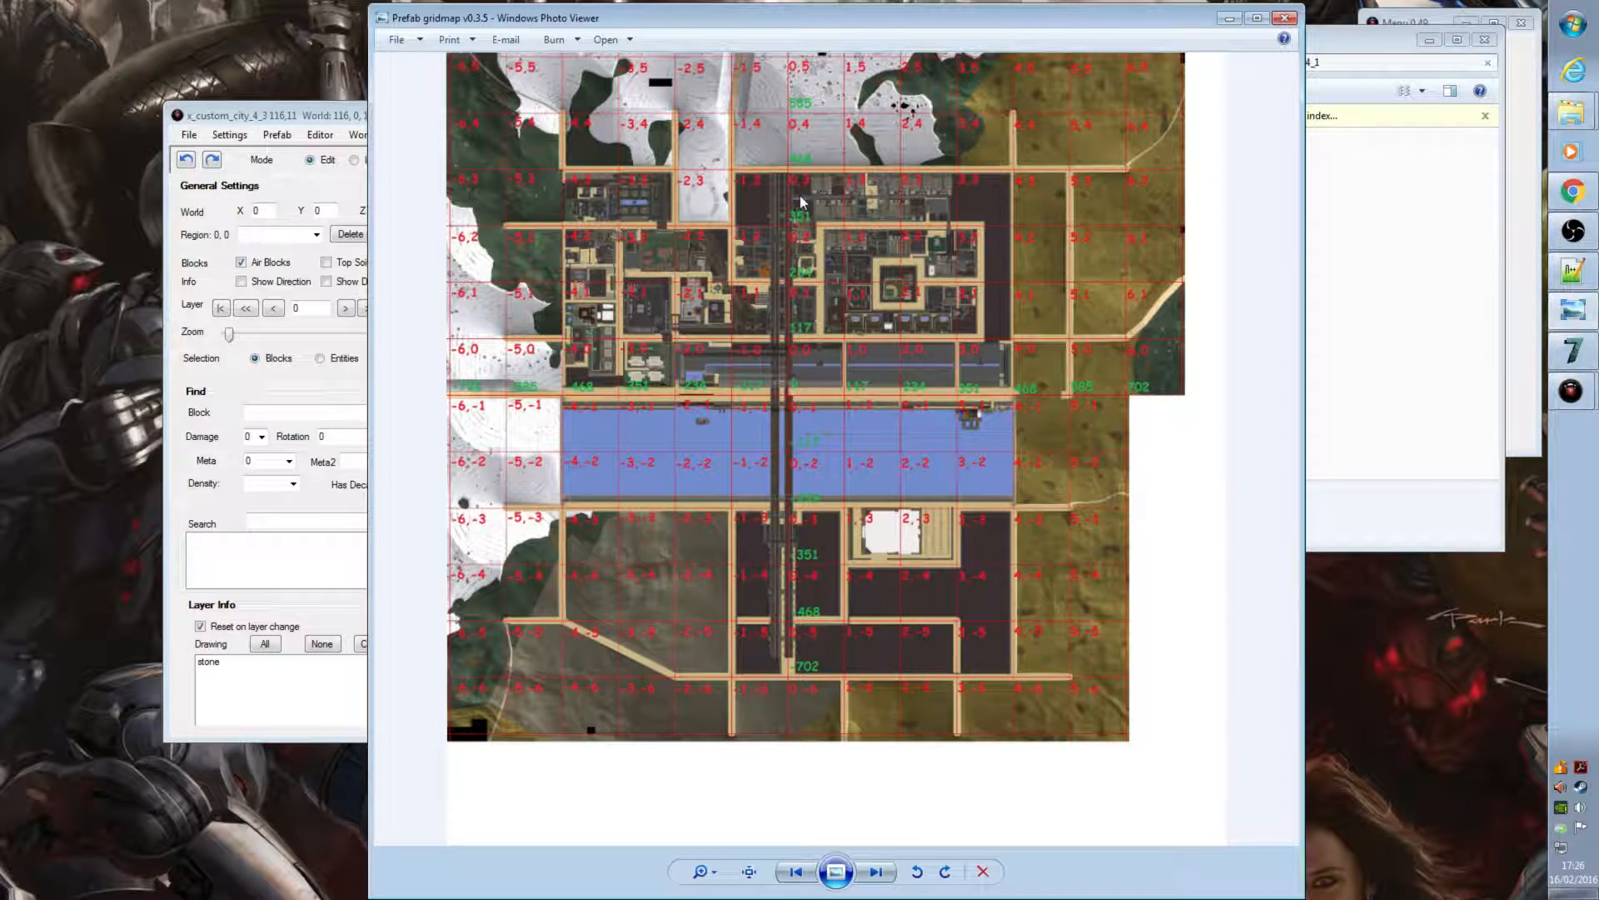
left_click(1229, 18)
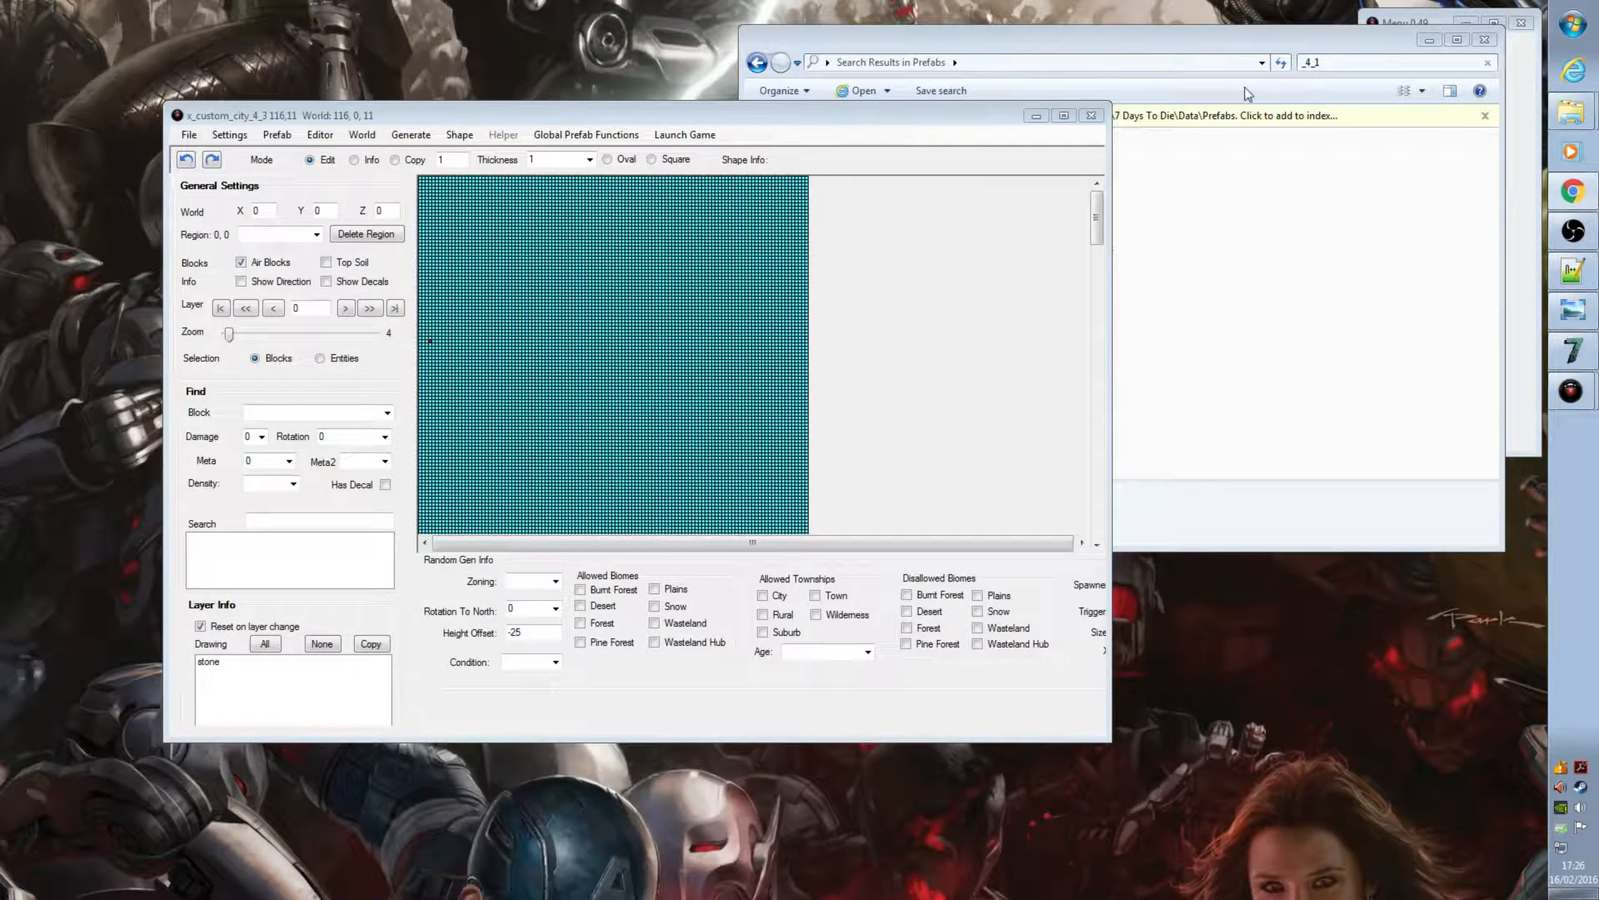
Step: Return to rwgmixer.xml and compare the cityHubPrefabs entries with the x_custom_city_4_1 lot line in the Downtown area
left_click(1572, 271)
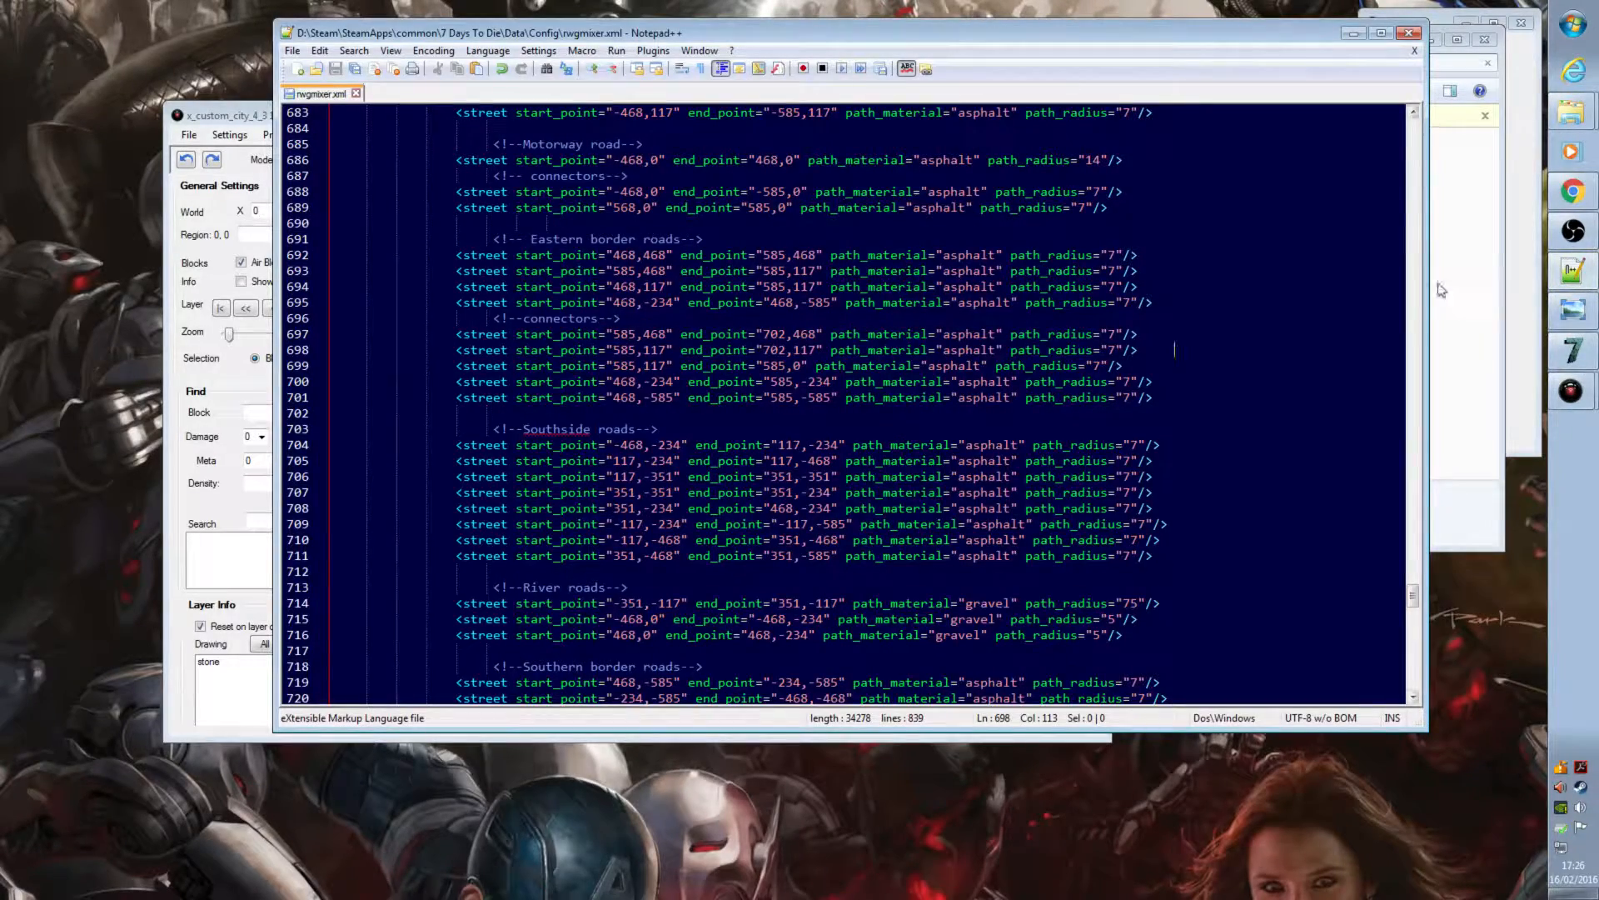
left_click_drag(1413, 598, 1414, 522)
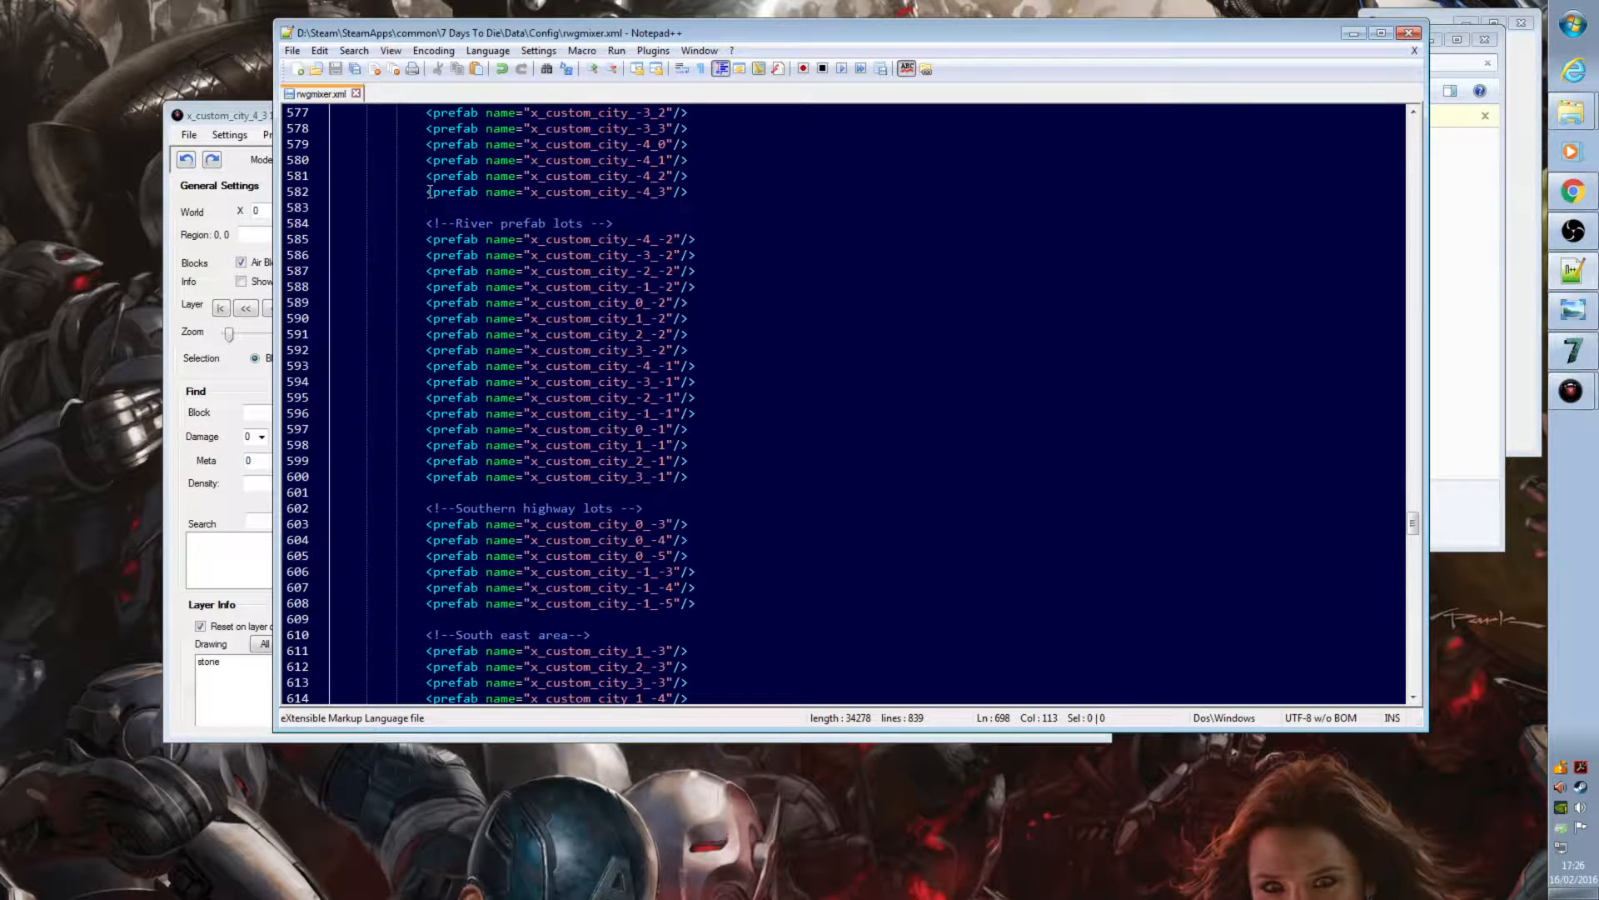
left_click_drag(426, 191, 688, 191)
left_click_drag(1414, 531, 1435, 640)
left_click_drag(427, 492, 1023, 494)
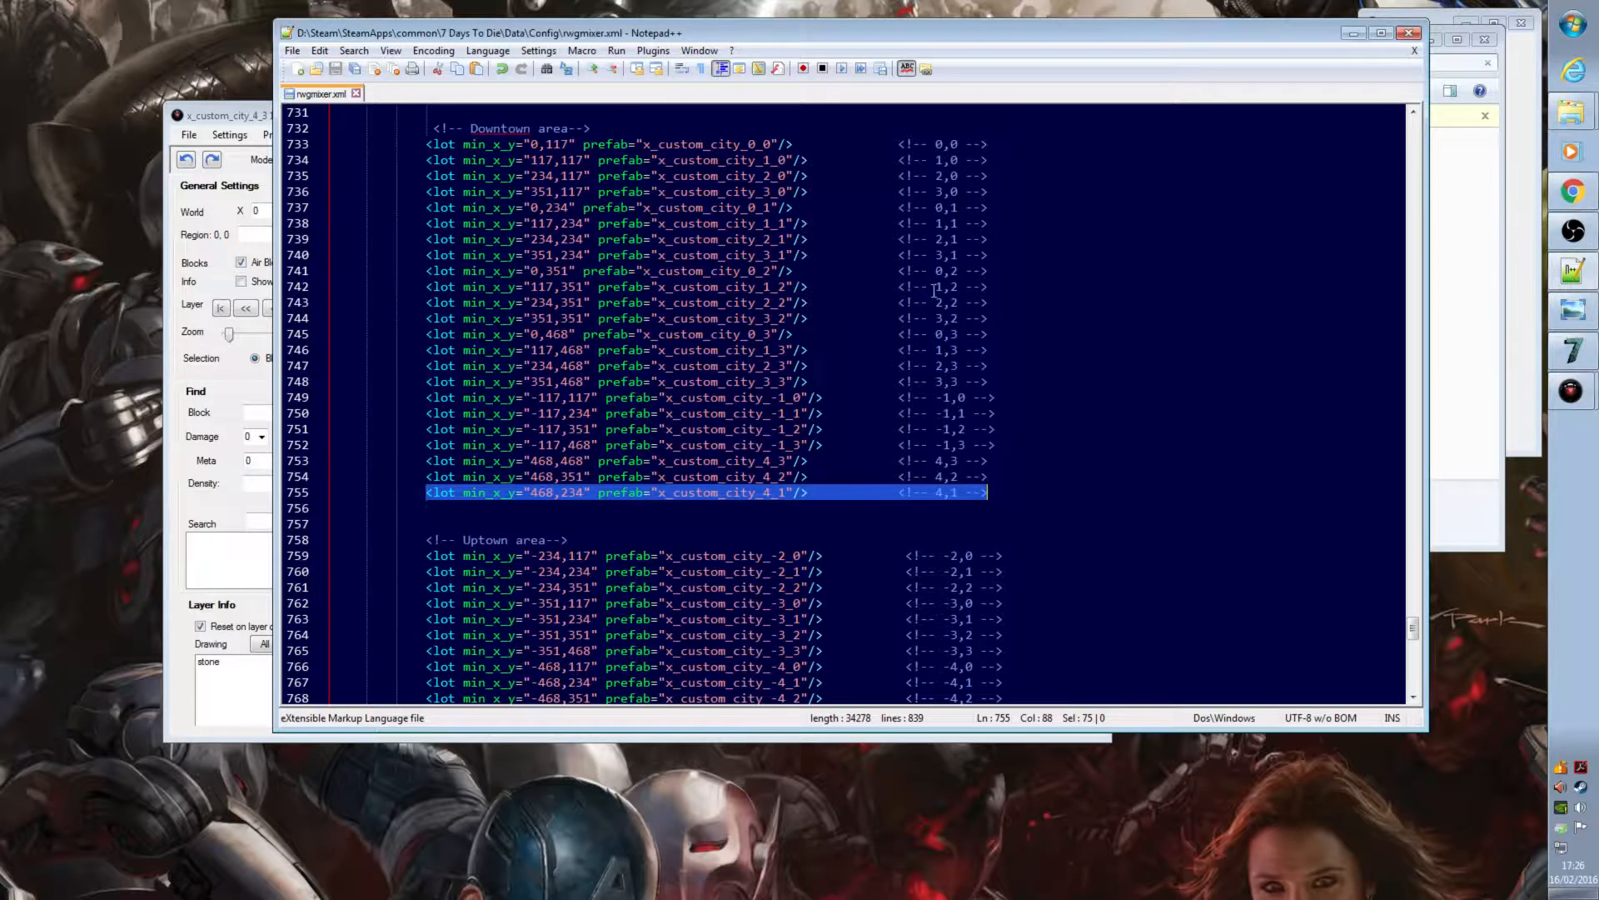